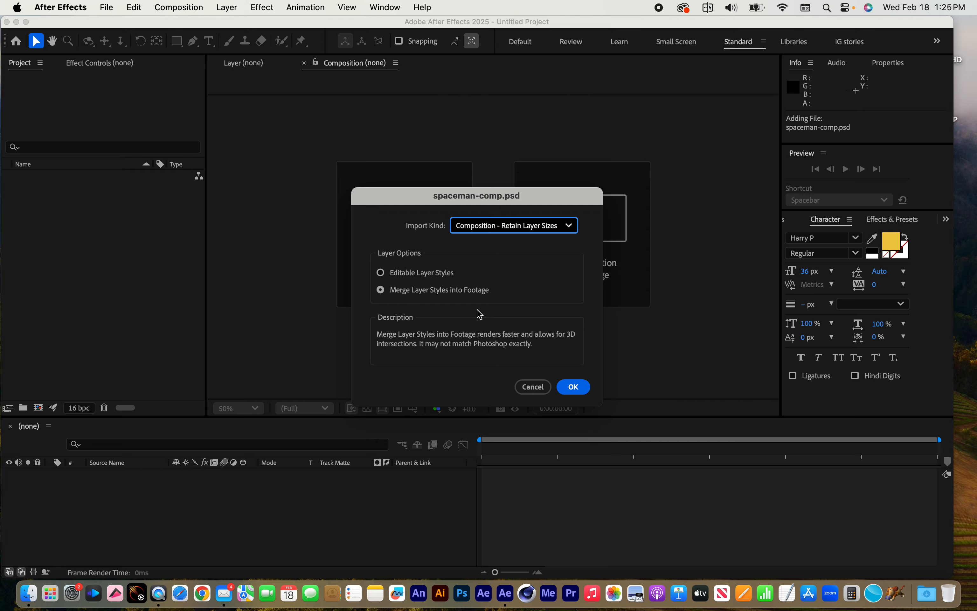
- Import spaceman-comp.psd as a composition with retained layer sizes and merged layer styles, and open the spaceman-comp composition
{"action": "left_click", "coordinate": [578, 391]}
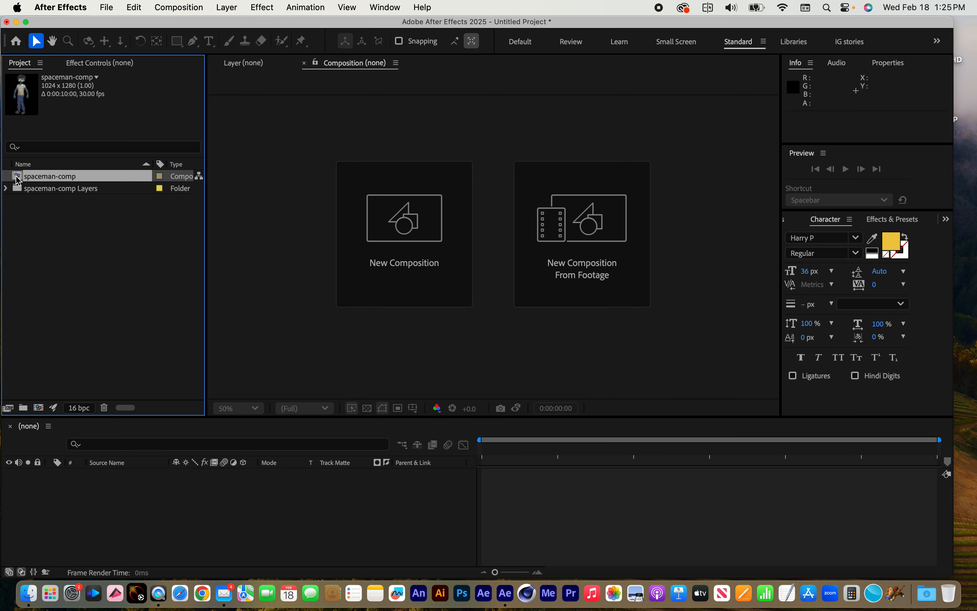
{"action": "double_click", "coordinate": [18, 178]}
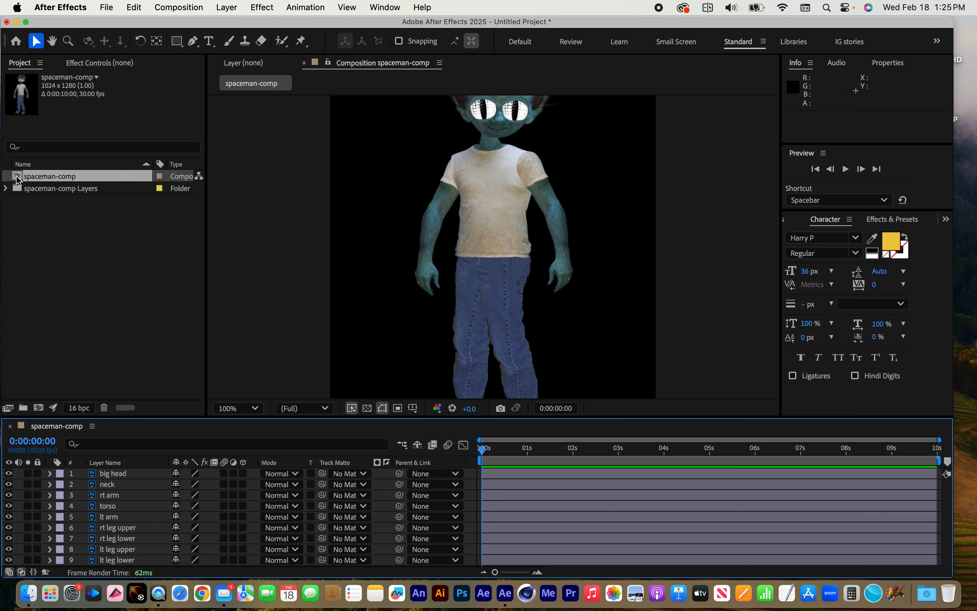
{"action": "key", "text": "period"}
{"action": "key", "text": "period"}
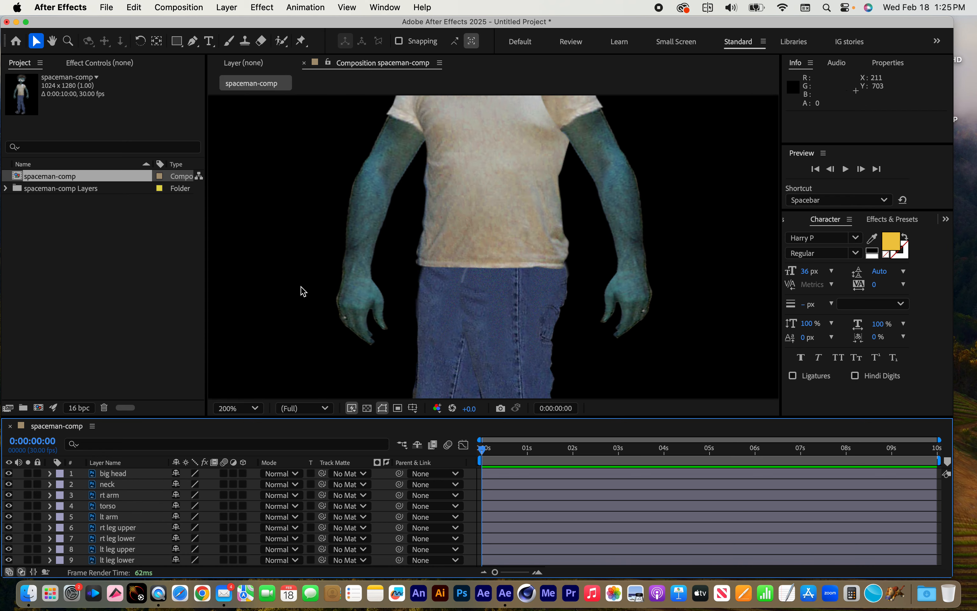
{"action": "key", "text": "comma"}
{"action": "key", "text": "comma"}
{"action": "key", "text": "comma"}
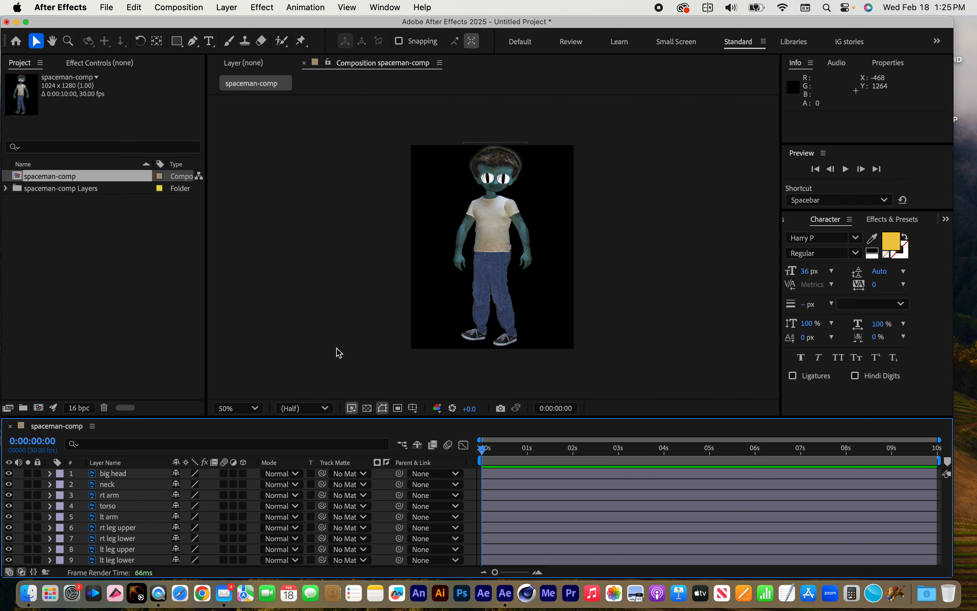
- Enlarge the timeline area until all the character's layers fit, and save the project
{"action": "left_click_drag", "start_coordinate": [340, 418], "coordinate": [334, 383]}
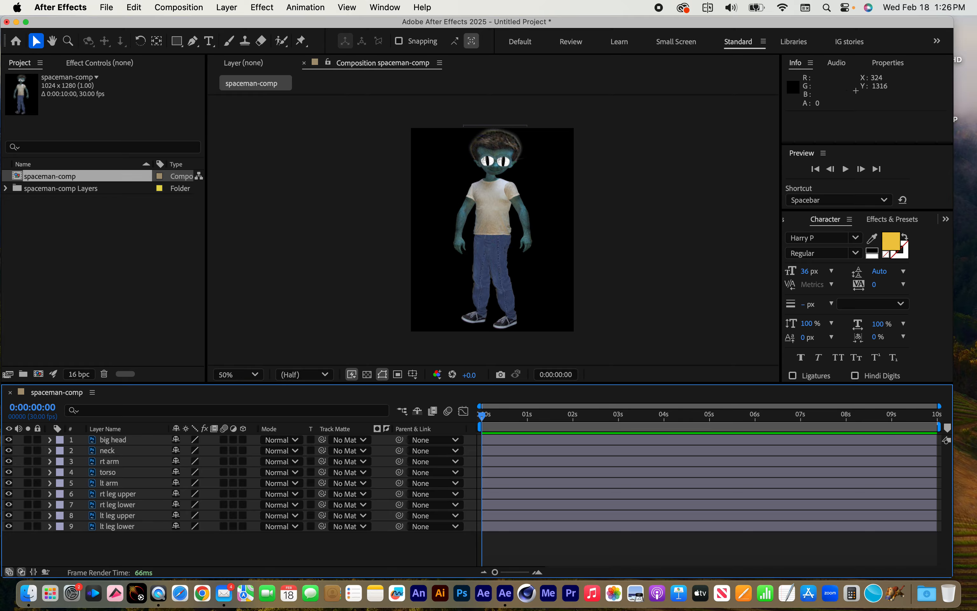
{"action": "key", "text": "super+s"}
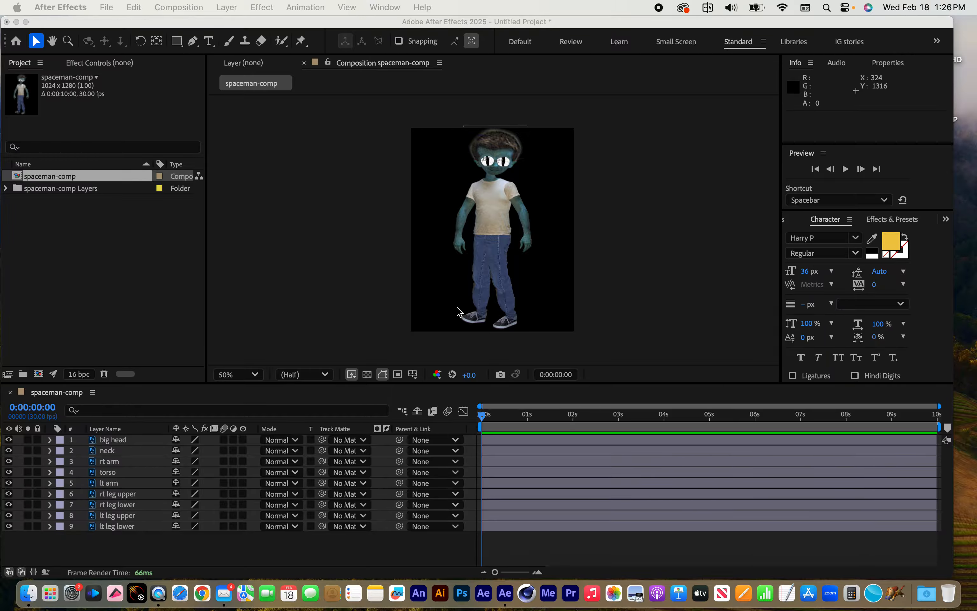
- Try moving the rt leg upper layer and rotating it about its default centre anchor, undoing each change
{"action": "key", "text": "period"}
{"action": "key", "text": "period"}
{"action": "key", "text": "period"}
{"action": "key", "text": "period"}
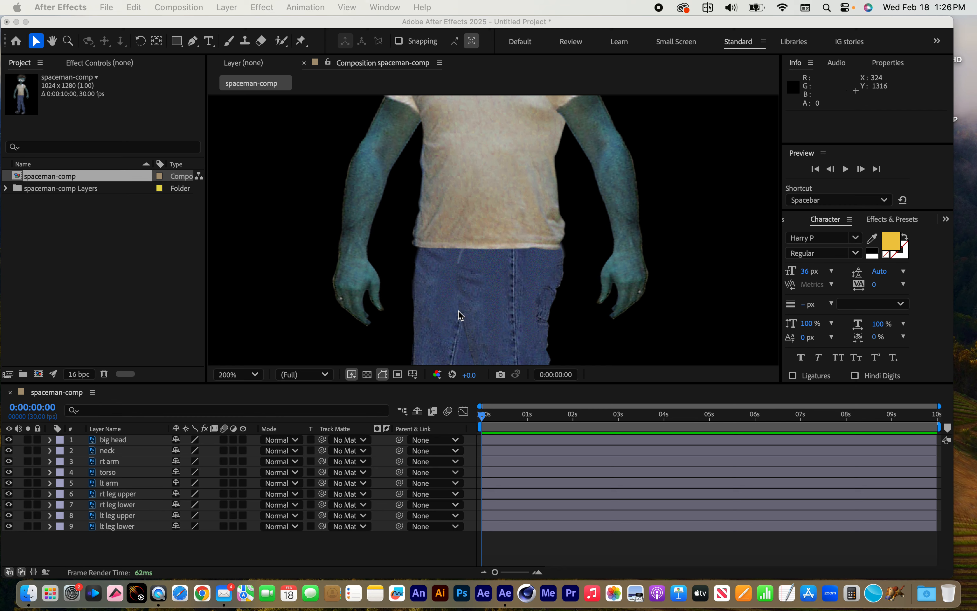
{"action": "left_click_drag", "start_coordinate": [488, 326], "coordinate": [544, 284]}
{"action": "key", "text": "super+z"}
{"action": "key", "text": "h"}
{"action": "left_click_drag", "start_coordinate": [641, 348], "coordinate": [622, 227]}
{"action": "key", "text": "v"}
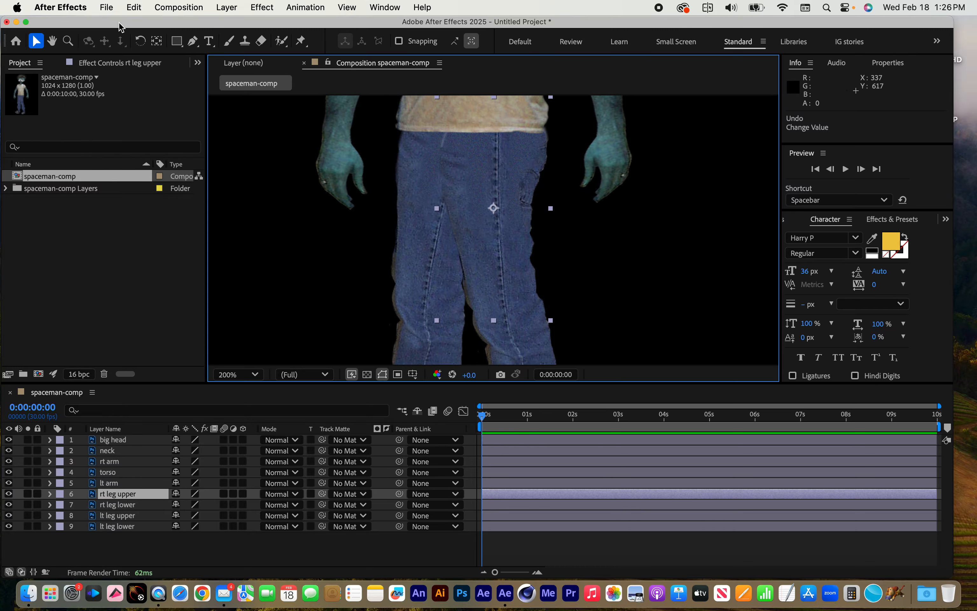
{"action": "left_click", "coordinate": [140, 41]}
{"action": "left_click_drag", "start_coordinate": [497, 271], "coordinate": [566, 257]}
{"action": "key", "text": "super+z"}
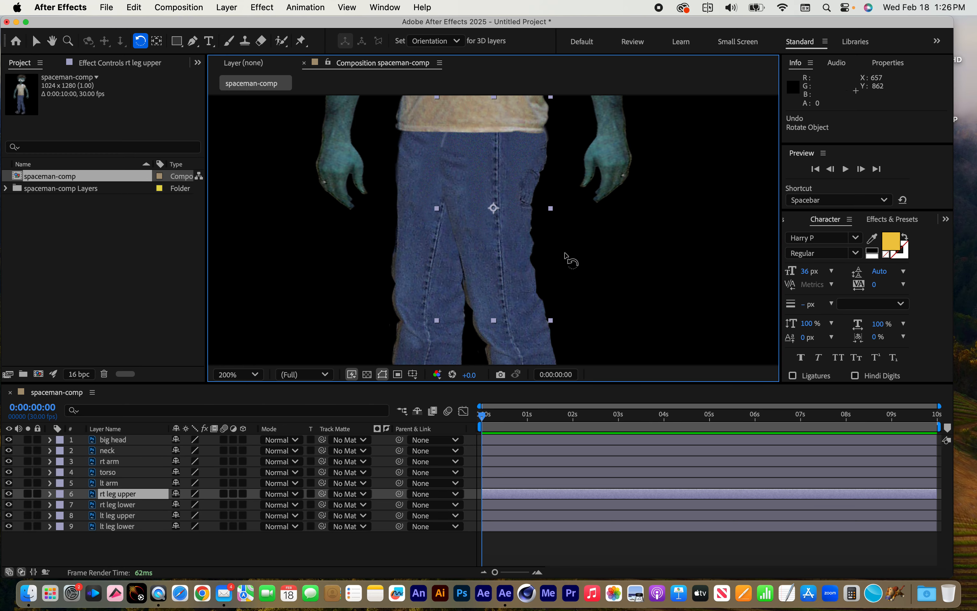
- Move the rt leg upper layer's anchor point up to the hip, test the leg's rotation and undo the test
{"action": "left_click", "coordinate": [155, 40]}
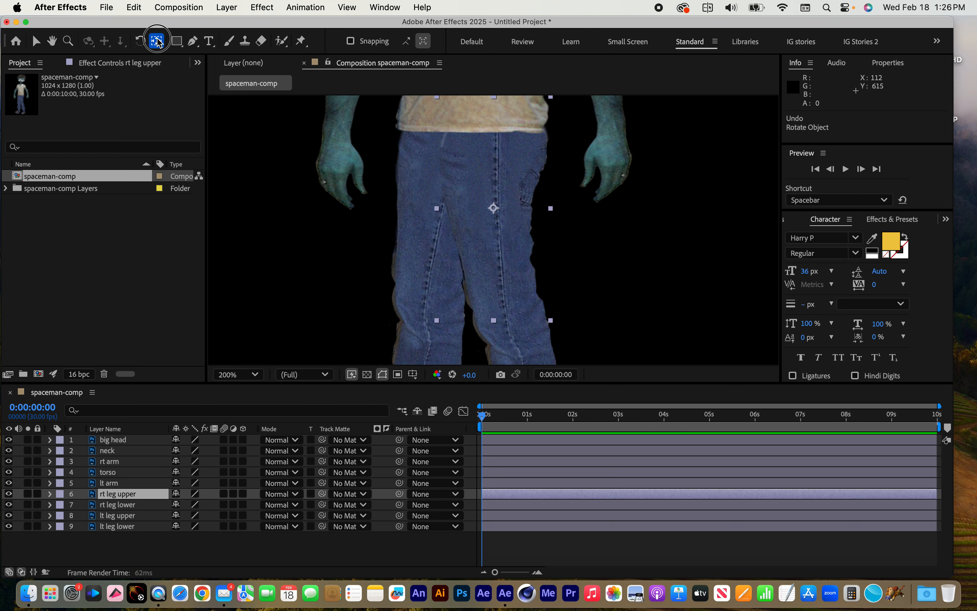
{"action": "left_click_drag", "start_coordinate": [493, 207], "coordinate": [497, 144]}
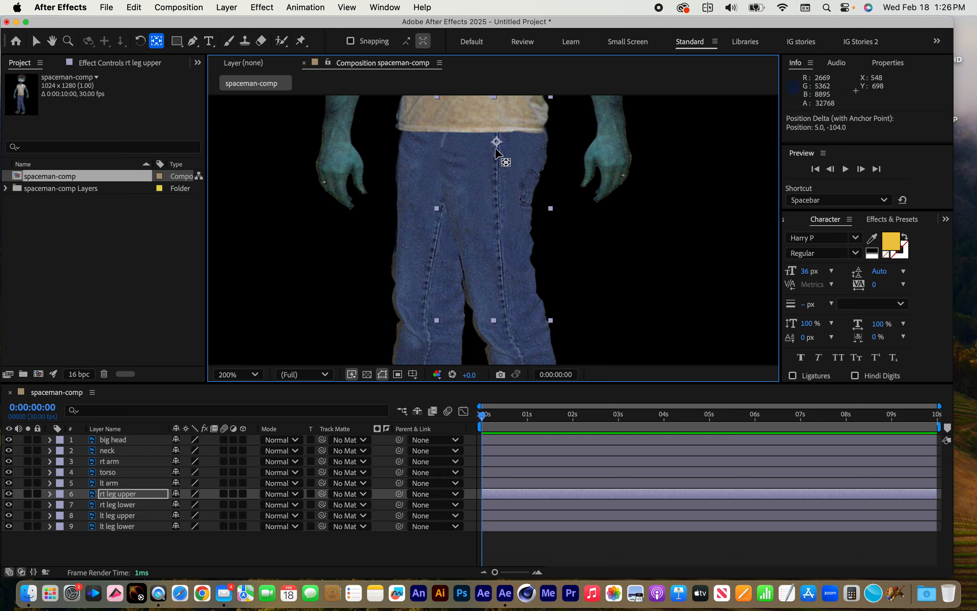
{"action": "left_click", "coordinate": [140, 41]}
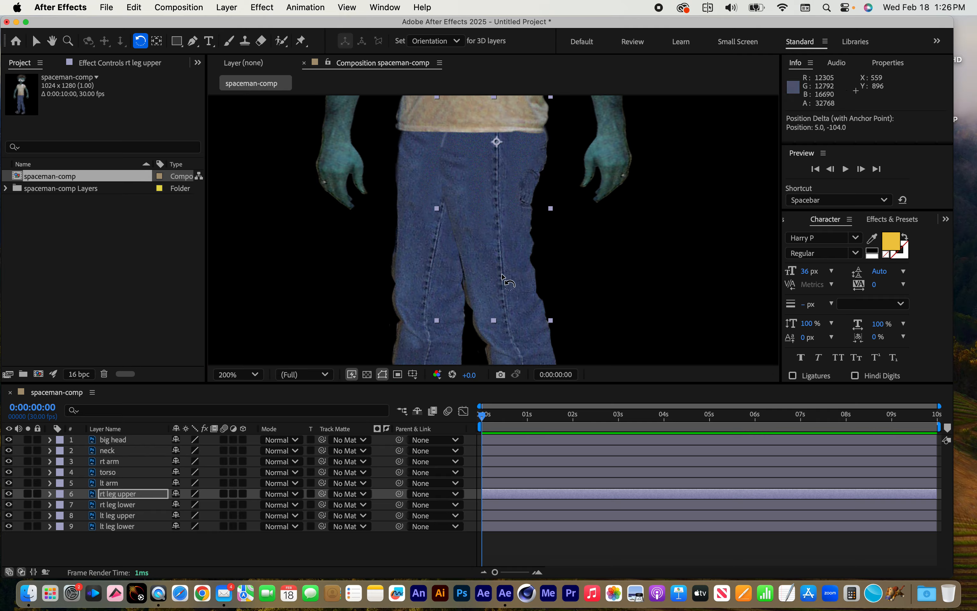
{"action": "left_click_drag", "start_coordinate": [489, 281], "coordinate": [539, 268]}
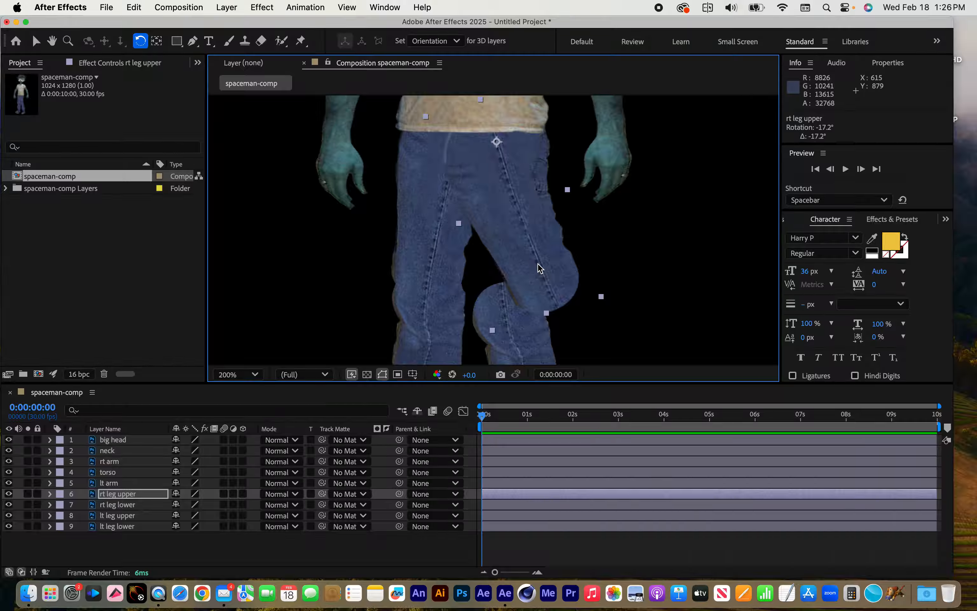
{"action": "key", "text": "super+z"}
- Move the rt leg lower layer's anchor point up to the knee and rotate the lower leg by about -0.8°
{"action": "key", "text": "h"}
{"action": "left_click_drag", "start_coordinate": [640, 328], "coordinate": [578, 170]}
{"action": "key", "text": "w"}
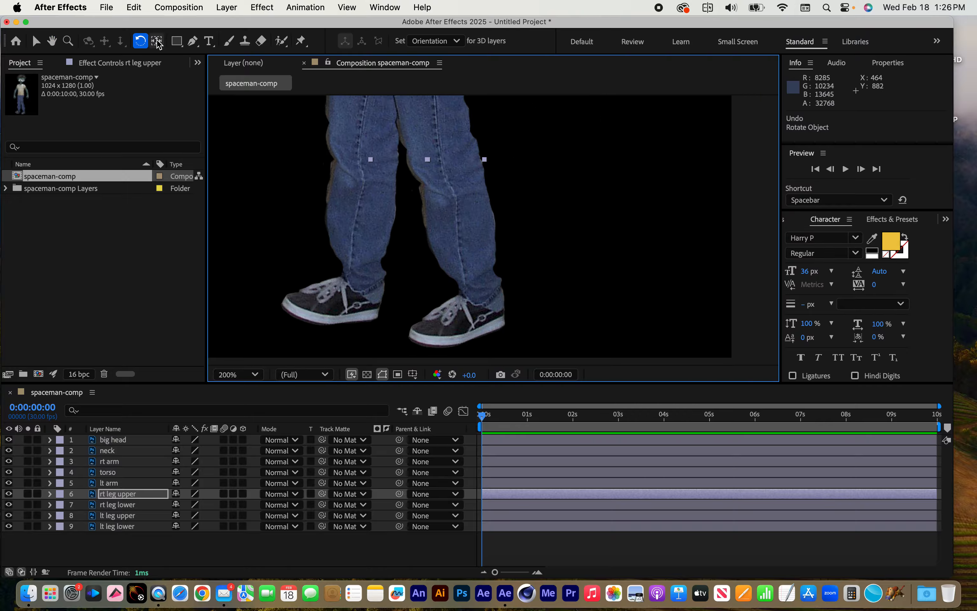
{"action": "left_click", "coordinate": [157, 42]}
{"action": "left_click", "coordinate": [464, 247]}
{"action": "left_click_drag", "start_coordinate": [456, 237], "coordinate": [437, 141]}
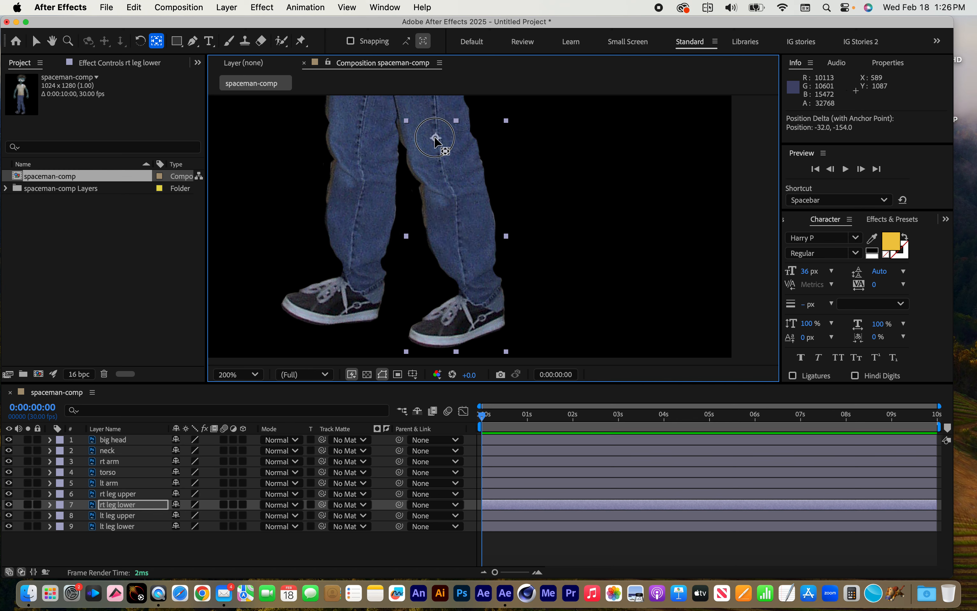
{"action": "left_click", "coordinate": [140, 42]}
{"action": "left_click_drag", "start_coordinate": [465, 243], "coordinate": [404, 244]}
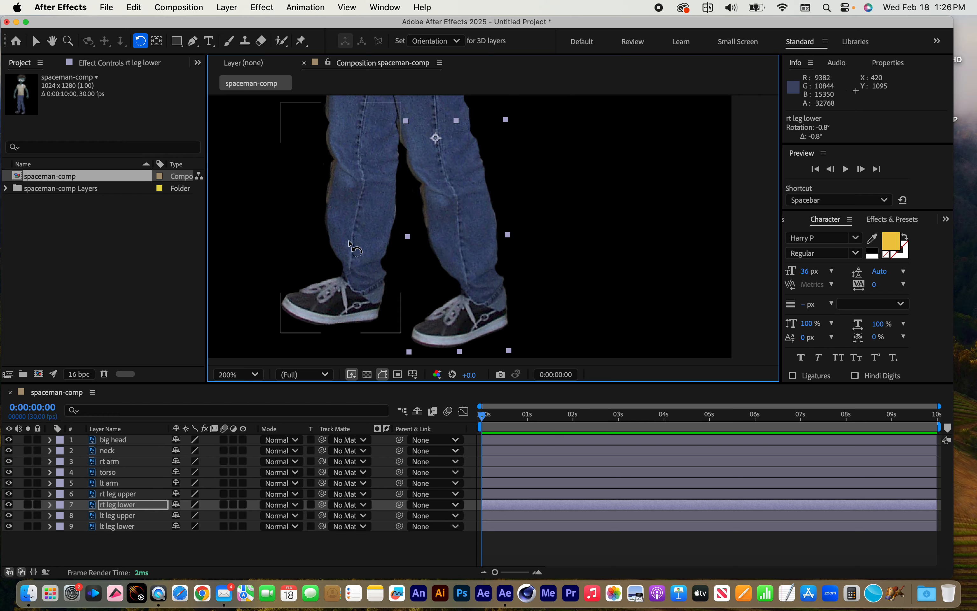
- Move the lt leg lower layer's anchor point from its centre up to the knee
{"action": "left_click", "coordinate": [350, 242]}
{"action": "left_click", "coordinate": [157, 42]}
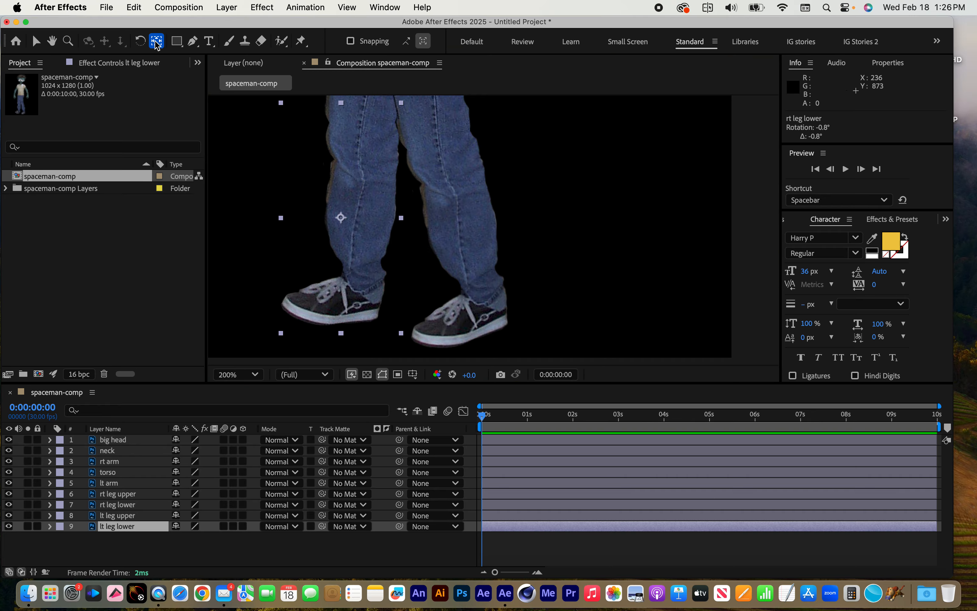
{"action": "left_click_drag", "start_coordinate": [341, 218], "coordinate": [364, 120]}
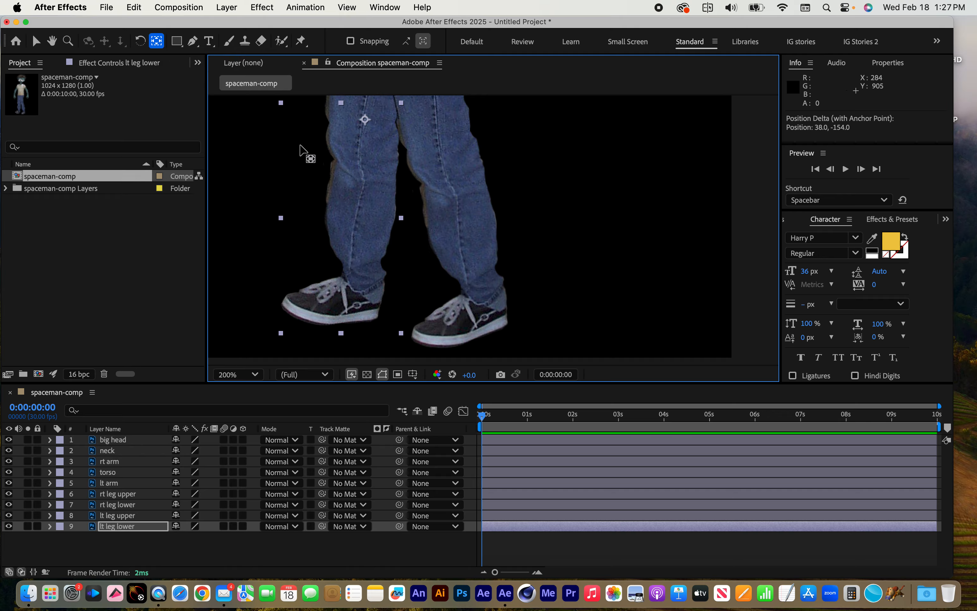
- Move the lt leg upper layer's anchor point up to the hip, test the leg's rotation and undo the test
{"action": "key", "text": "h"}
{"action": "left_click_drag", "start_coordinate": [345, 162], "coordinate": [414, 266]}
{"action": "key", "text": "y"}
{"action": "left_click", "coordinate": [398, 265]}
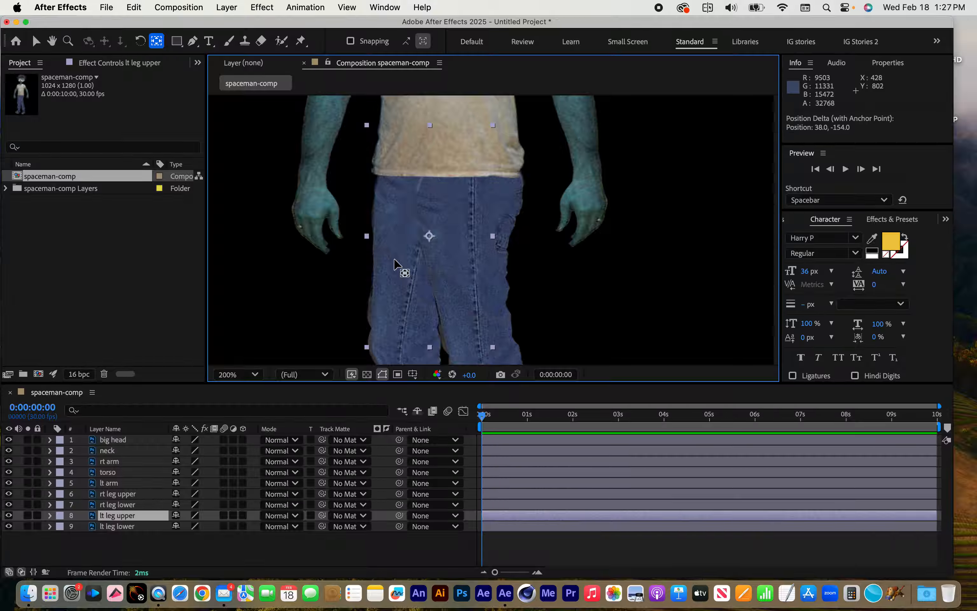
{"action": "left_click_drag", "start_coordinate": [429, 235], "coordinate": [421, 181]}
{"action": "key", "text": "w"}
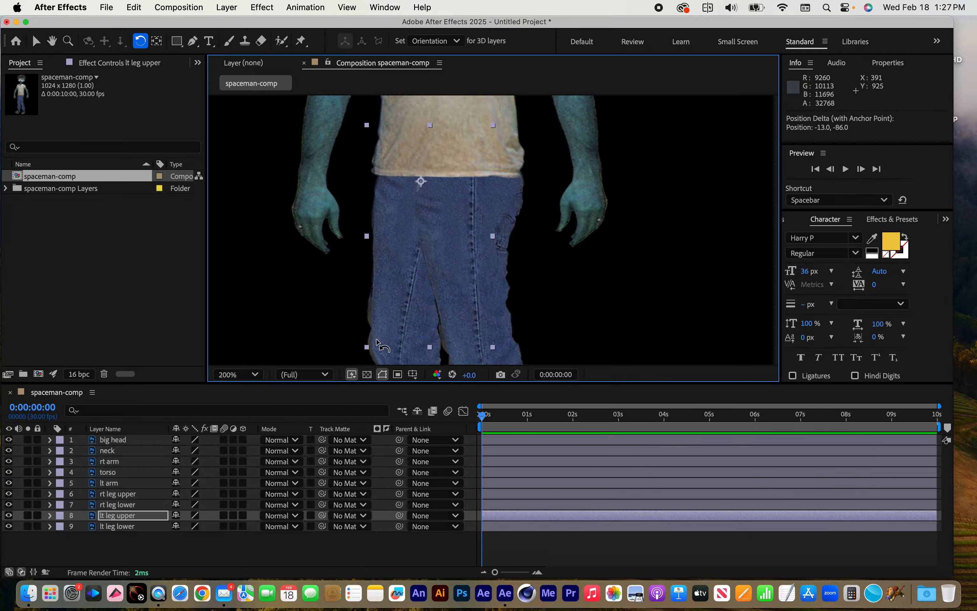
{"action": "left_click_drag", "start_coordinate": [403, 321], "coordinate": [371, 294]}
{"action": "key", "text": "super+z"}
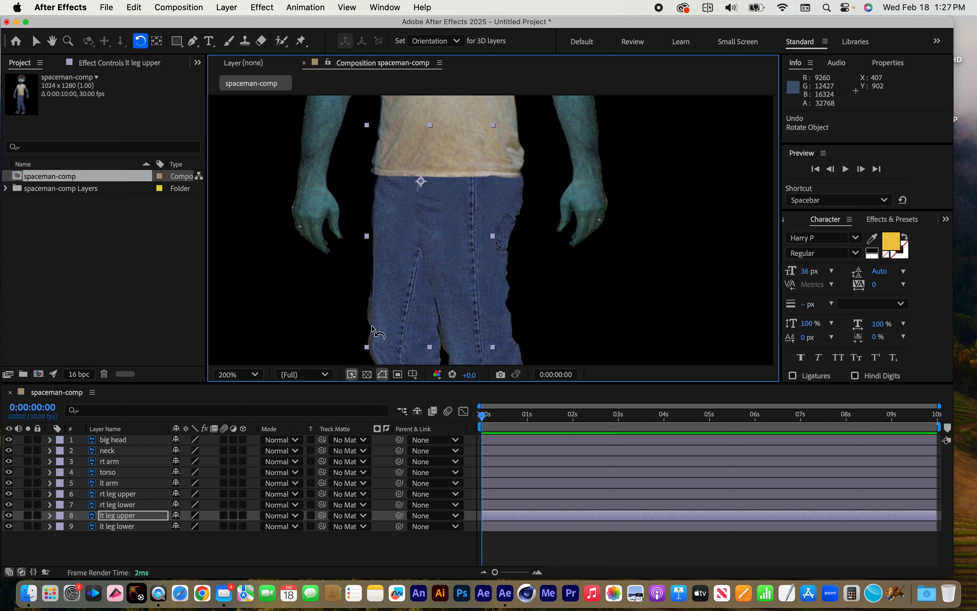
- Move the torso layer's anchor point down to the waist, just above the shirt's lower hem
{"action": "key", "text": "h"}
{"action": "left_click_drag", "start_coordinate": [485, 164], "coordinate": [495, 342]}
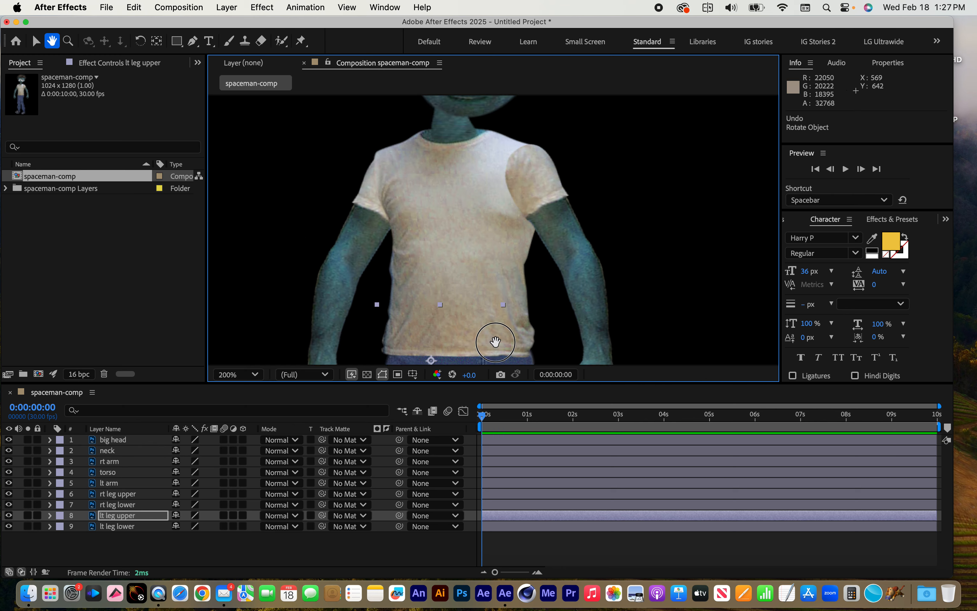
{"action": "key", "text": "w"}
{"action": "left_click", "coordinate": [471, 272]}
{"action": "key", "text": "h"}
{"action": "left_click_drag", "start_coordinate": [523, 304], "coordinate": [512, 241]}
{"action": "key", "text": "w"}
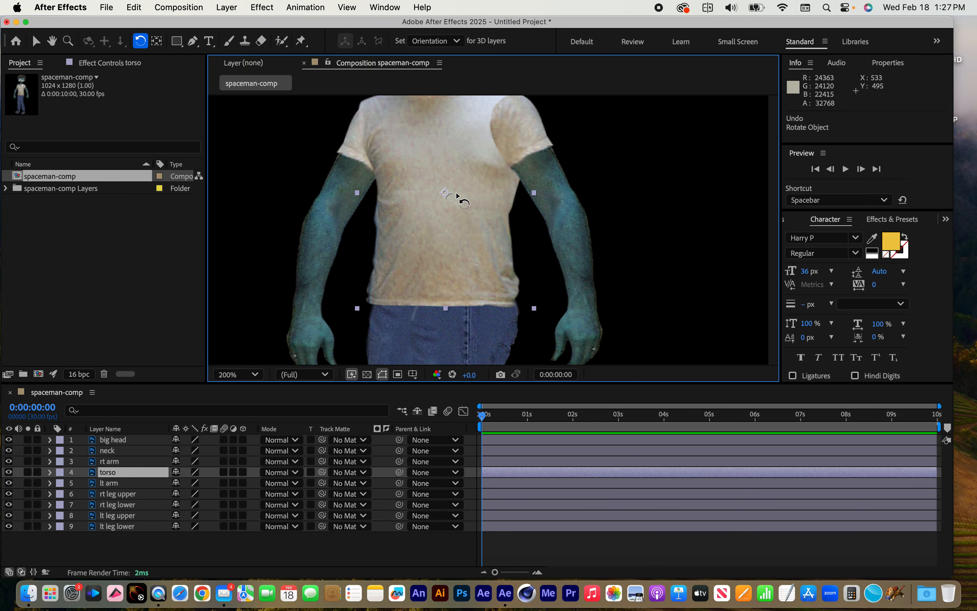
{"action": "key", "text": "y"}
{"action": "left_click_drag", "start_coordinate": [446, 199], "coordinate": [436, 285]}
- Try rotating the torso about its waist anchor point and undo the rotation
{"action": "key", "text": "period"}
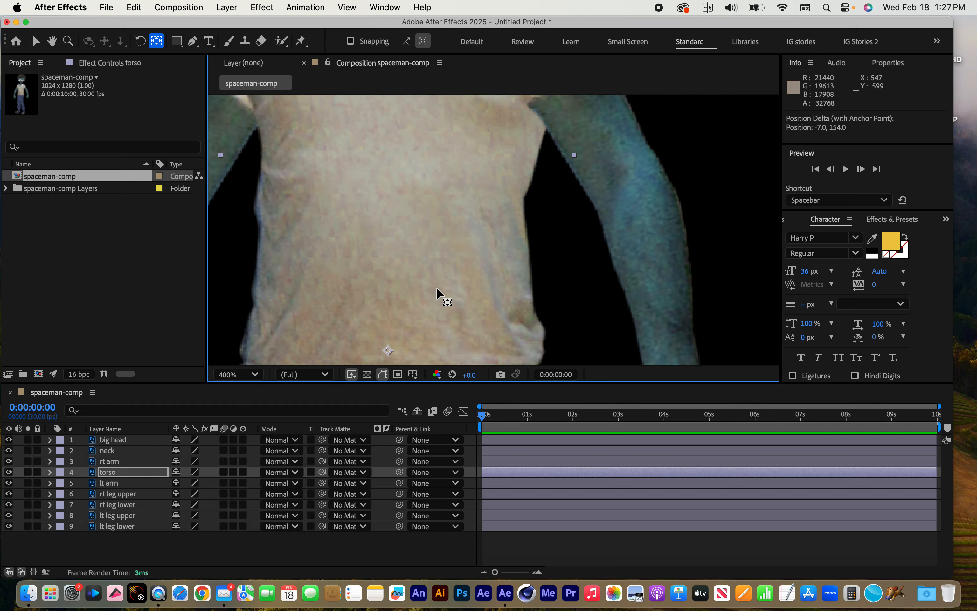
{"action": "key", "text": "w"}
{"action": "key", "text": "comma"}
{"action": "mouse_move", "coordinate": [464, 247]}
{"action": "left_mouse_down"}
{"action": "mouse_move", "coordinate": [447, 220]}
{"action": "mouse_move", "coordinate": [501, 241]}
{"action": "mouse_move", "coordinate": [443, 220]}
{"action": "mouse_move", "coordinate": [472, 231]}
{"action": "left_mouse_up"}
{"action": "key", "text": "super+z"}
- Move the anchor points of the rt arm and lt arm layers up to their shoulder joints
{"action": "key", "text": "h"}
{"action": "left_click_drag", "start_coordinate": [608, 207], "coordinate": [577, 253]}
{"action": "key", "text": "w"}
{"action": "left_click", "coordinate": [552, 292]}
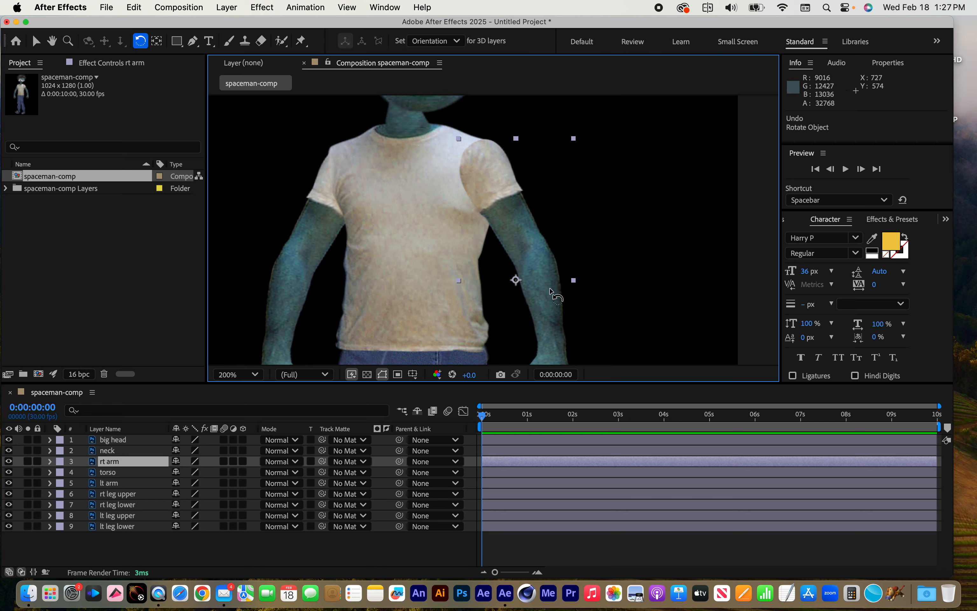
{"action": "key", "text": "y"}
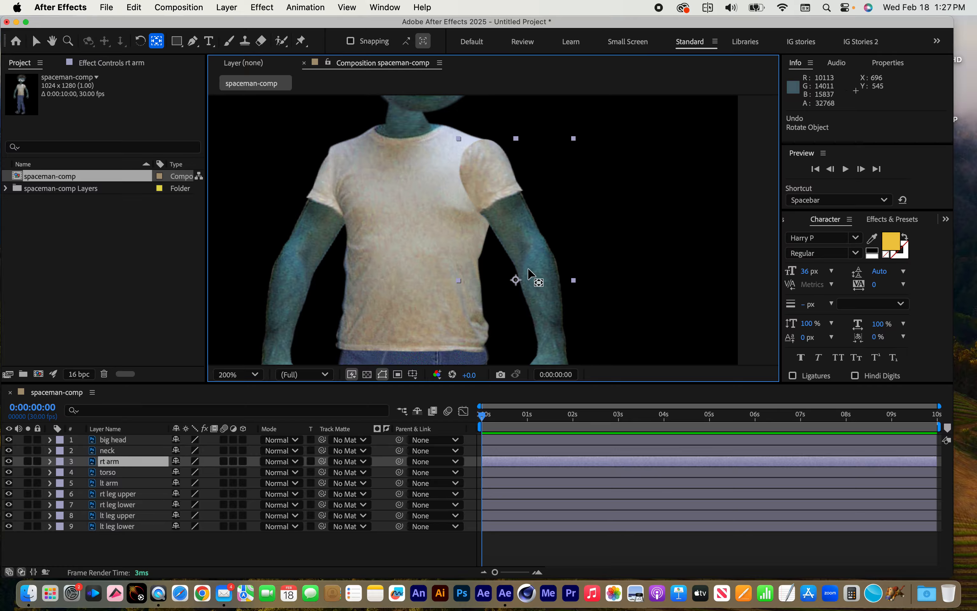
{"action": "left_click_drag", "start_coordinate": [516, 279], "coordinate": [487, 164]}
{"action": "left_click", "coordinate": [292, 289]}
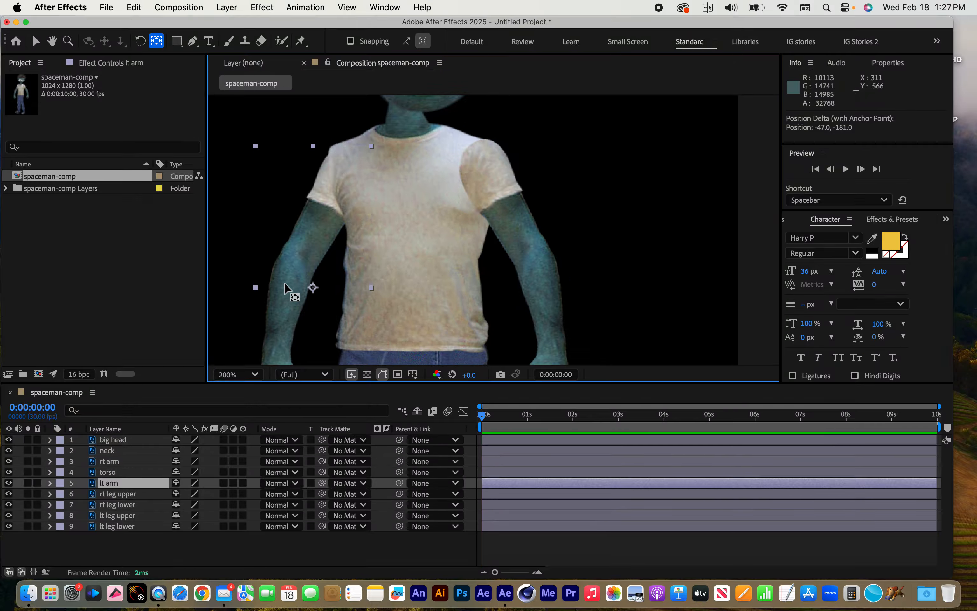
{"action": "left_click_drag", "start_coordinate": [313, 289], "coordinate": [344, 177]}
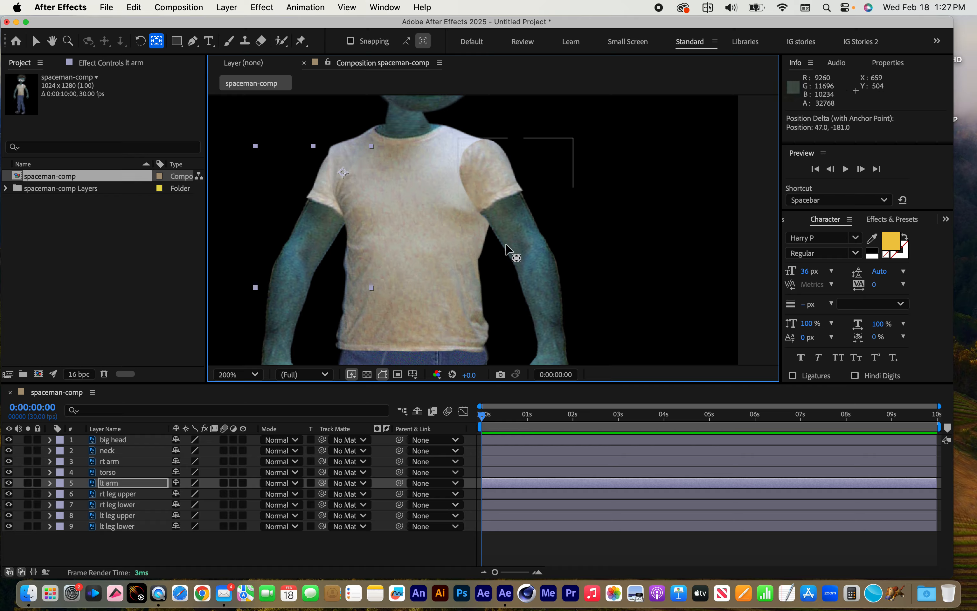
- Rotate the rt arm layer slightly outward and the lt arm layer outward by about 12.2°
{"action": "key", "text": "w"}
{"action": "mouse_move", "coordinate": [552, 305]}
{"action": "left_mouse_down"}
{"action": "mouse_move", "coordinate": [604, 271]}
{"action": "mouse_move", "coordinate": [529, 307]}
{"action": "mouse_move", "coordinate": [625, 279]}
{"action": "mouse_move", "coordinate": [602, 286]}
{"action": "mouse_move", "coordinate": [609, 299]}
{"action": "mouse_move", "coordinate": [563, 307]}
{"action": "left_mouse_up"}
{"action": "left_click_drag", "start_coordinate": [293, 315], "coordinate": [273, 285]}
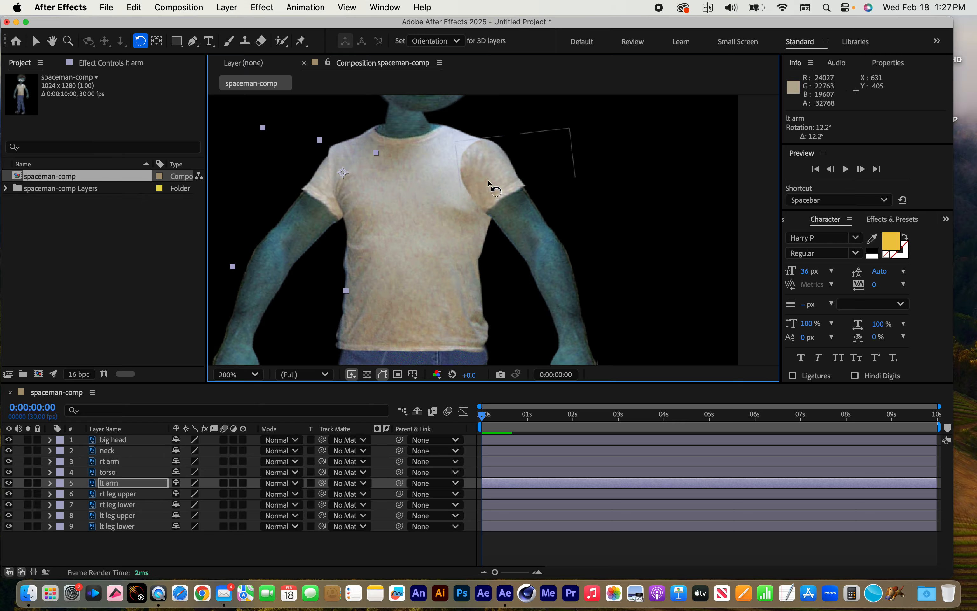
- Move the big head layer's anchor point down to the chin where it meets the neck, and rotate the head by about -6.3°
{"action": "key", "text": "space"}
{"action": "left_click_drag", "start_coordinate": [566, 198], "coordinate": [571, 323]}
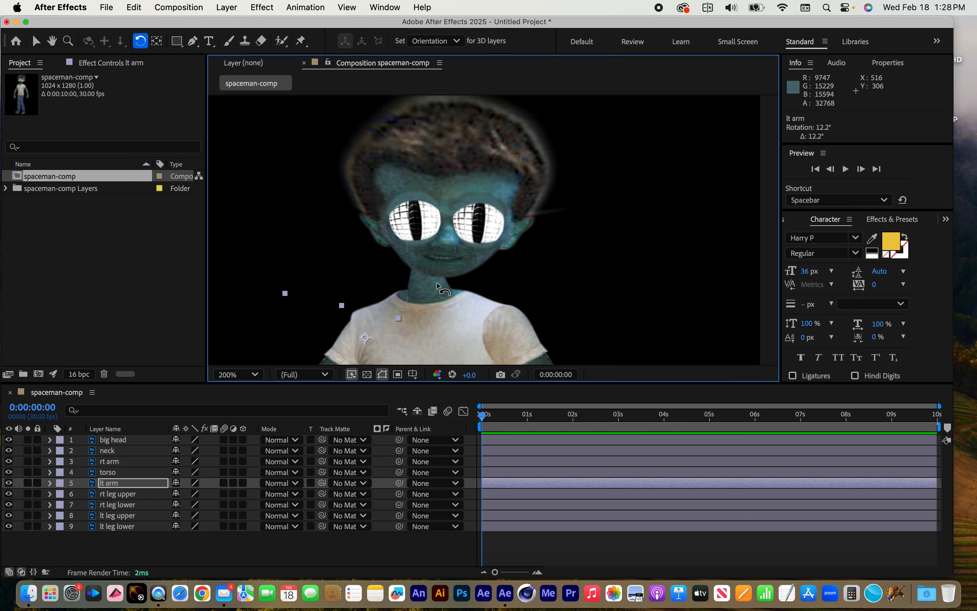
{"action": "left_click", "coordinate": [453, 200]}
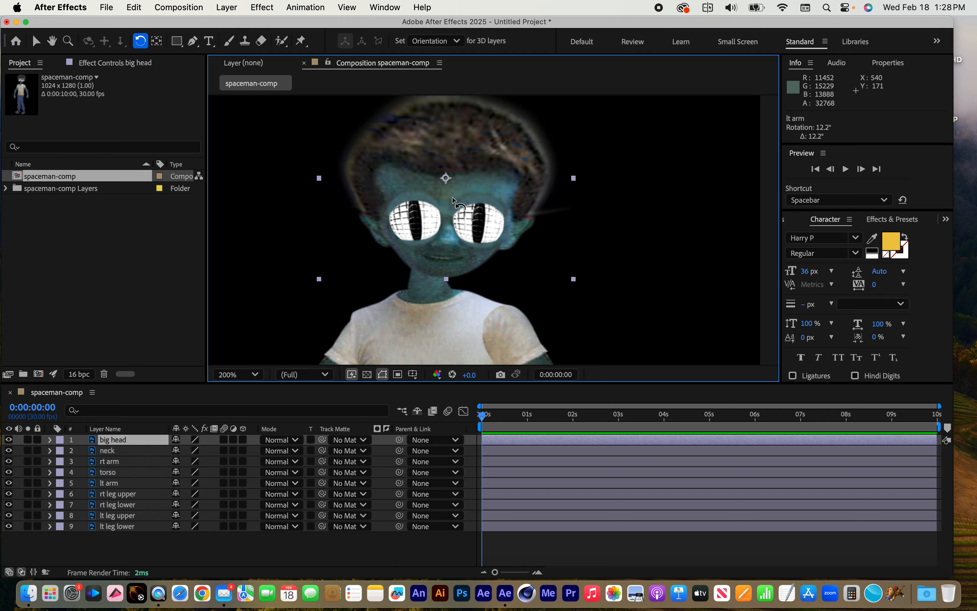
{"action": "key", "text": "y"}
{"action": "left_click_drag", "start_coordinate": [445, 178], "coordinate": [490, 220]}
{"action": "key", "text": "w"}
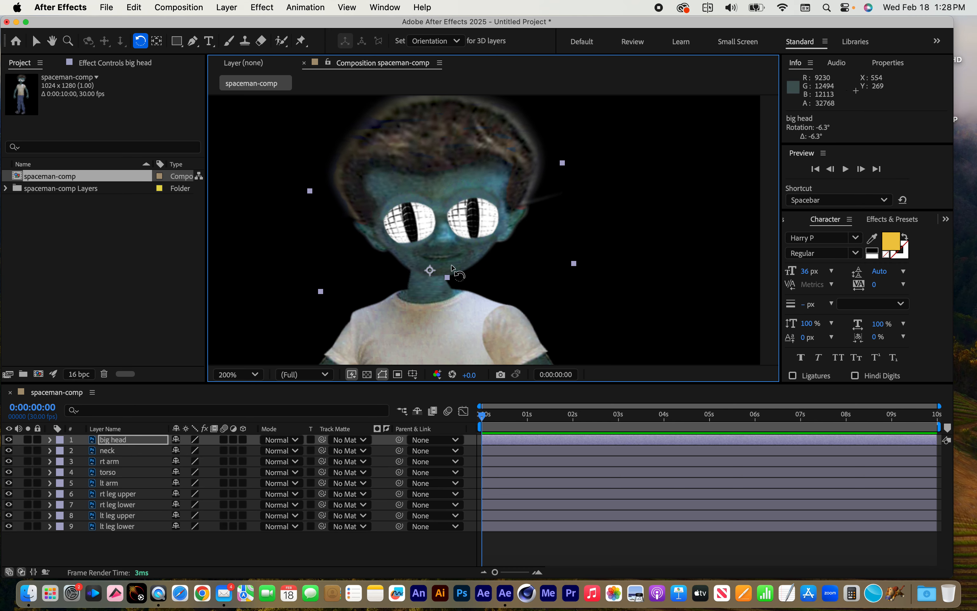
- Move the neck layer's anchor point down to the base of the neck at the shirt collar
{"action": "left_click", "coordinate": [424, 293]}
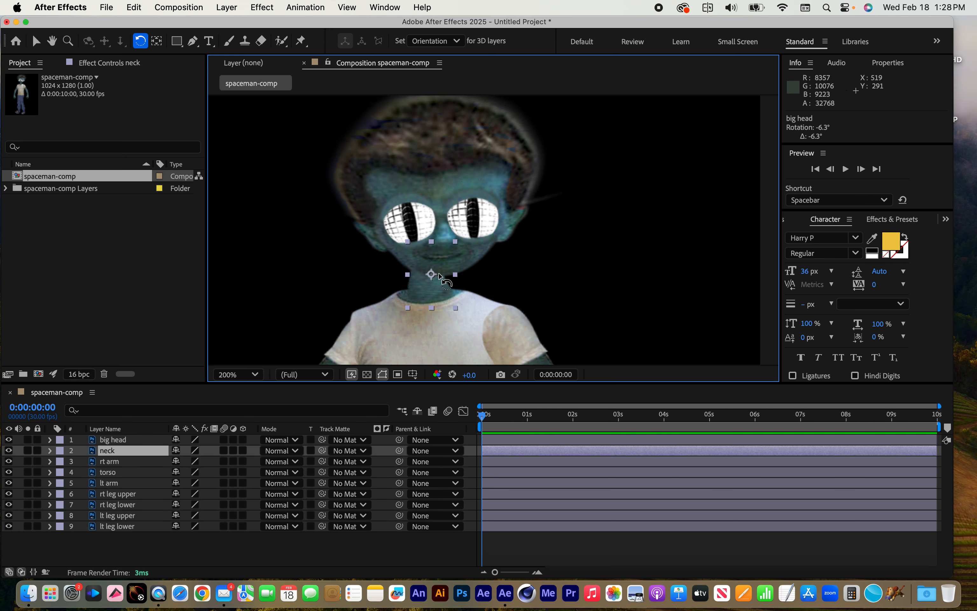
{"action": "key", "text": "y"}
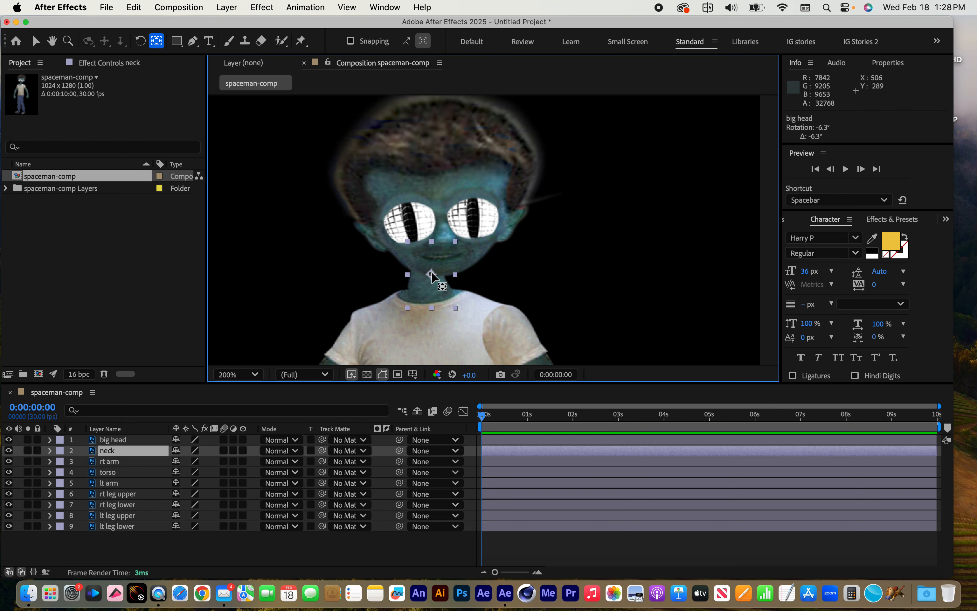
{"action": "left_click_drag", "start_coordinate": [430, 274], "coordinate": [429, 301]}
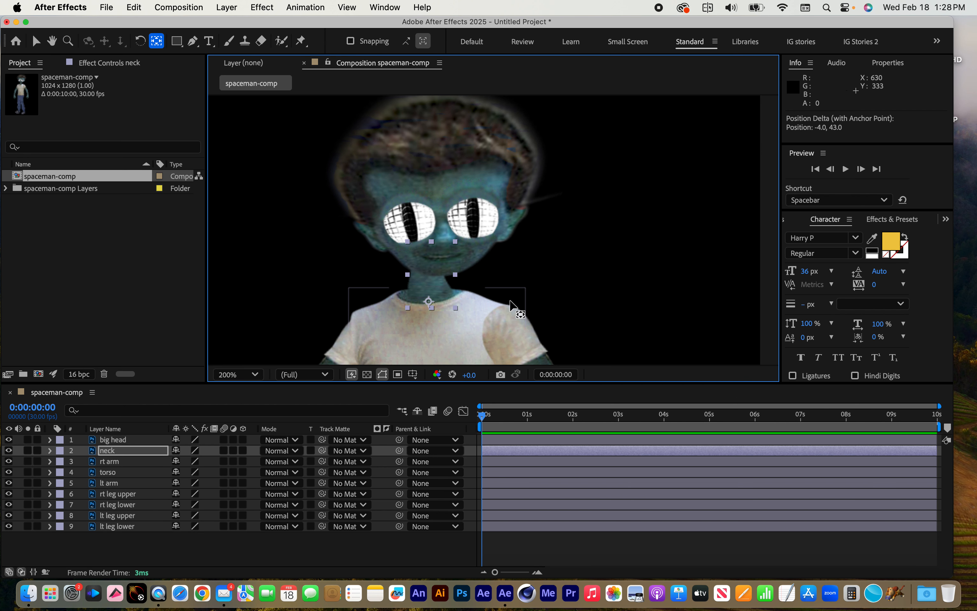
- Test the neck layer's rotation around its repositioned anchor point and undo the rotation
{"action": "key", "text": "w"}
{"action": "mouse_move", "coordinate": [424, 286]}
{"action": "left_mouse_down"}
{"action": "mouse_move", "coordinate": [432, 283]}
{"action": "mouse_move", "coordinate": [390, 279]}
{"action": "mouse_move", "coordinate": [448, 278]}
{"action": "mouse_move", "coordinate": [418, 280]}
{"action": "left_mouse_up"}
{"action": "key", "text": "super+z"}
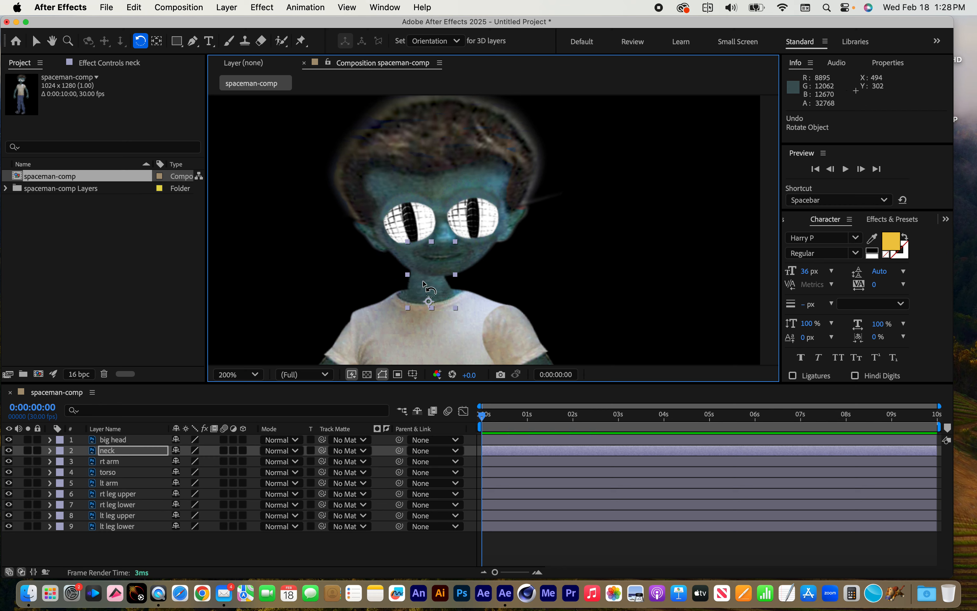
- Test the rt leg upper layer's rotation around its hip anchor point and undo the rotation
{"action": "key", "text": "h"}
{"action": "left_click_drag", "start_coordinate": [575, 327], "coordinate": [539, 161]}
{"action": "left_click_drag", "start_coordinate": [559, 295], "coordinate": [576, 123]}
{"action": "left_click_drag", "start_coordinate": [559, 270], "coordinate": [548, 232]}
{"action": "key", "text": "w"}
{"action": "left_click_drag", "start_coordinate": [445, 245], "coordinate": [508, 238]}
{"action": "key", "text": "super+z"}
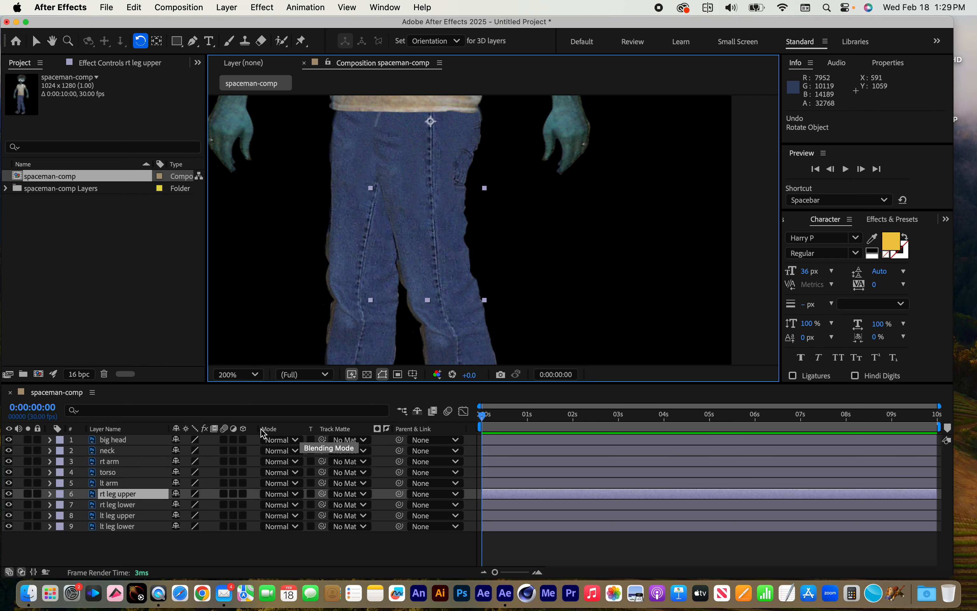
- Check in the timeline's column options that Parent & Link is enabled
{"action": "right_click", "coordinate": [154, 432]}
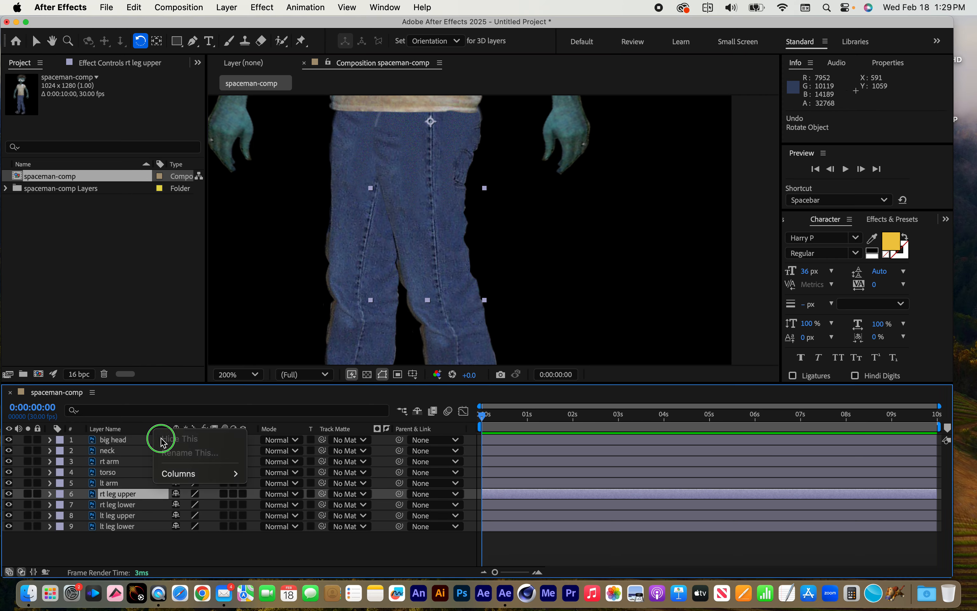
{"action": "mouse_move", "coordinate": [177, 474]}
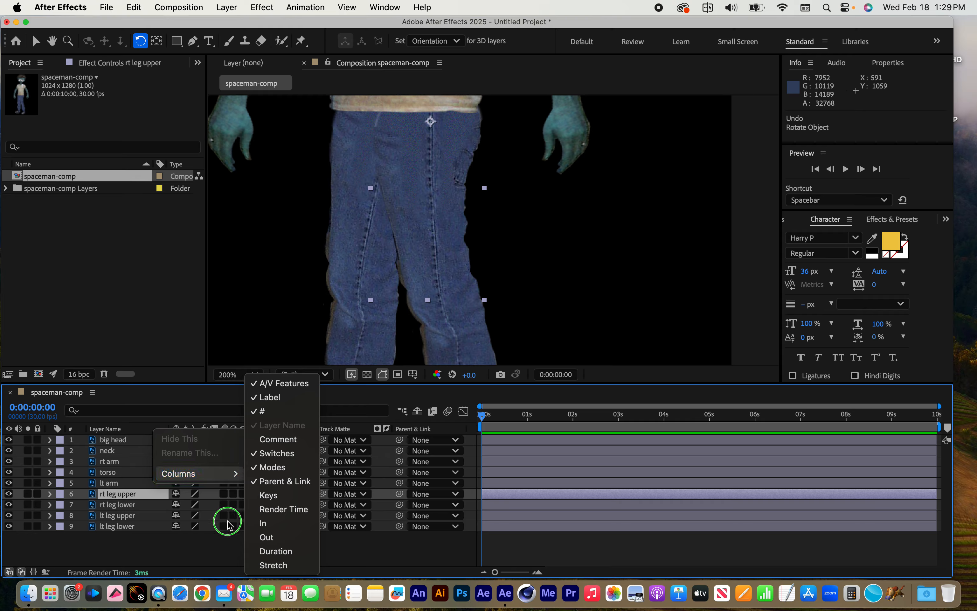
{"action": "left_click", "coordinate": [215, 545]}
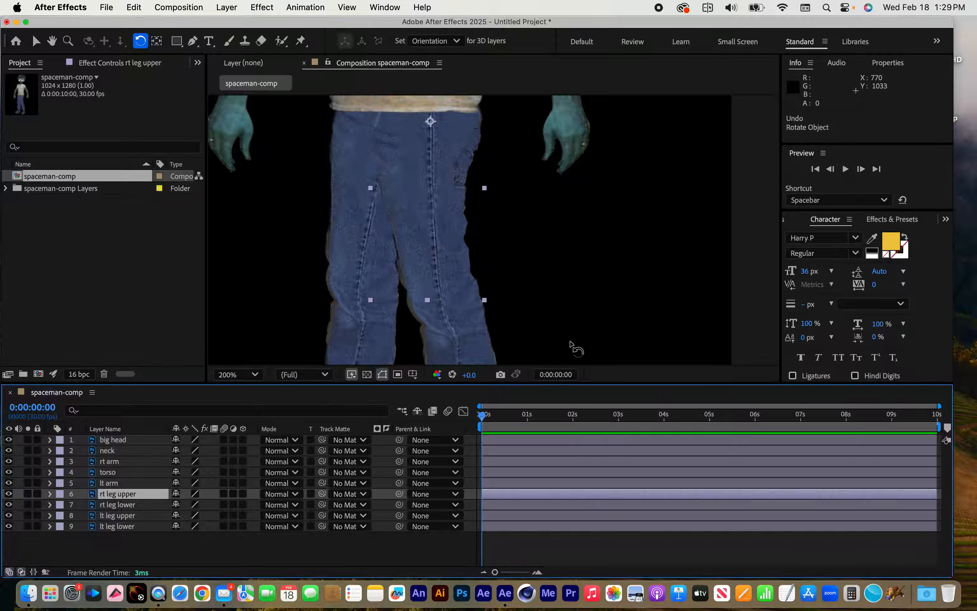
- Parent the rt leg lower layer to rt leg upper, and the lt leg lower layer to lt leg upper
{"action": "key", "text": "h"}
{"action": "left_click_drag", "start_coordinate": [641, 343], "coordinate": [599, 215]}
{"action": "key", "text": "w"}
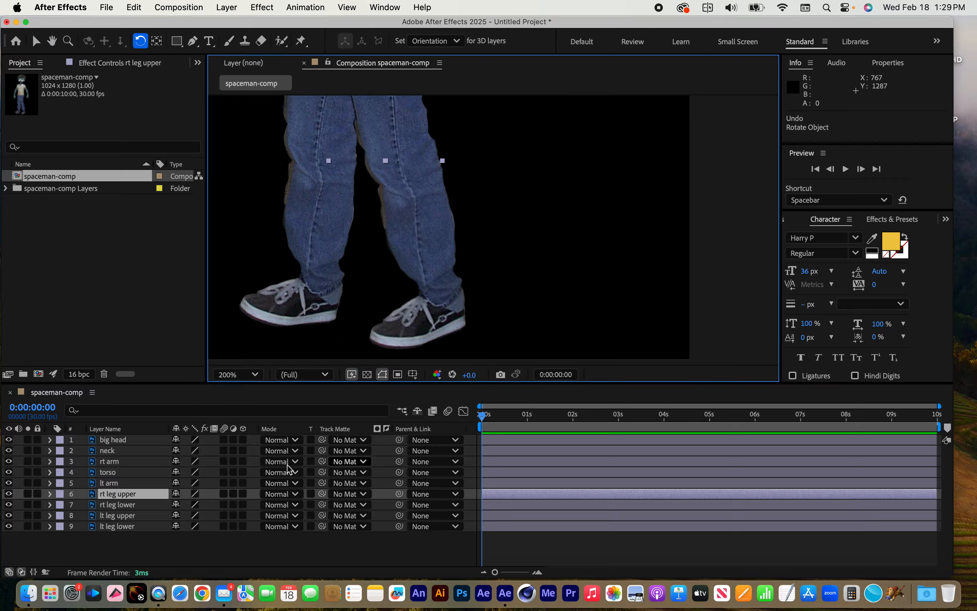
{"action": "left_click", "coordinate": [134, 506]}
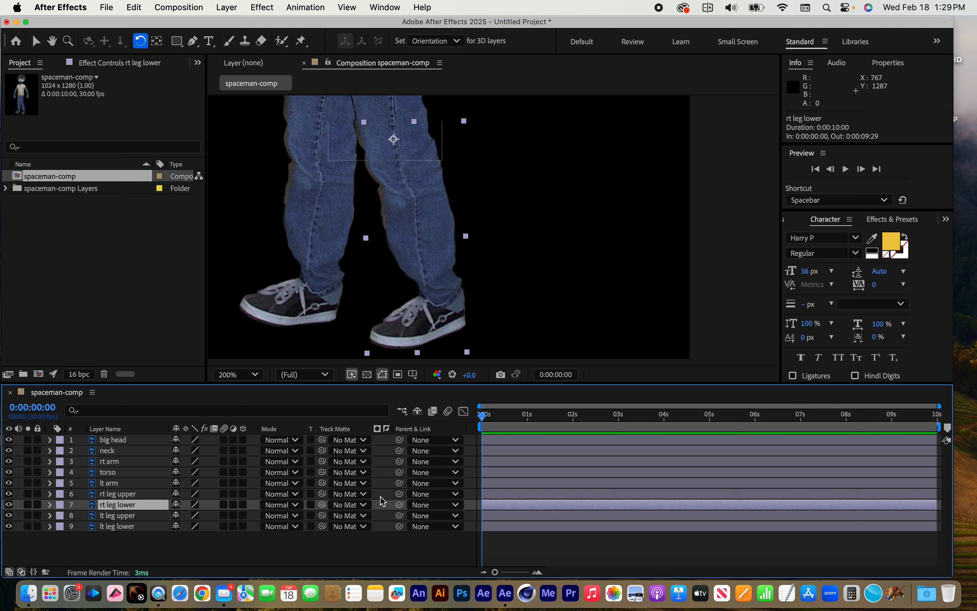
{"action": "left_click", "coordinate": [439, 509]}
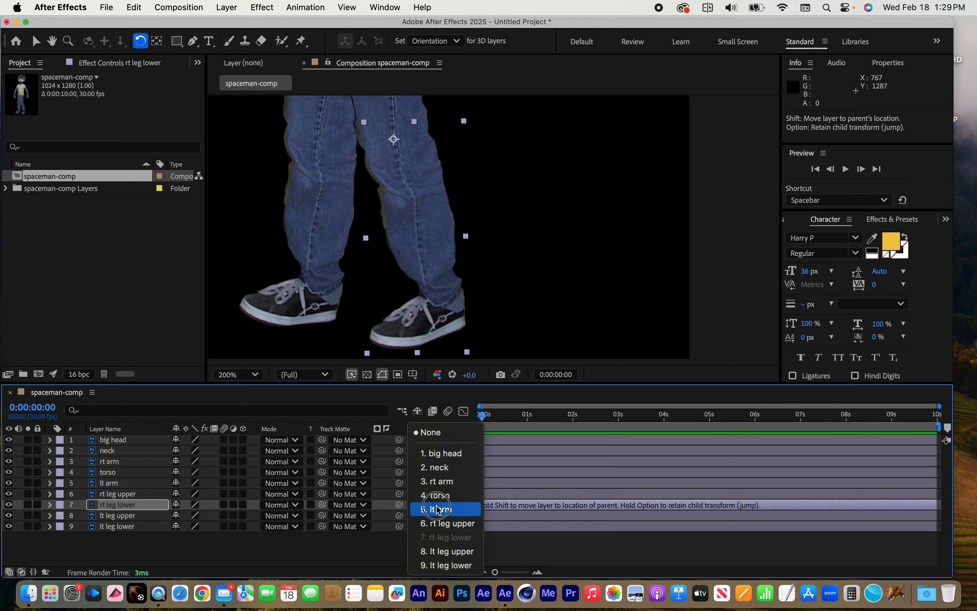
{"action": "left_click", "coordinate": [466, 524]}
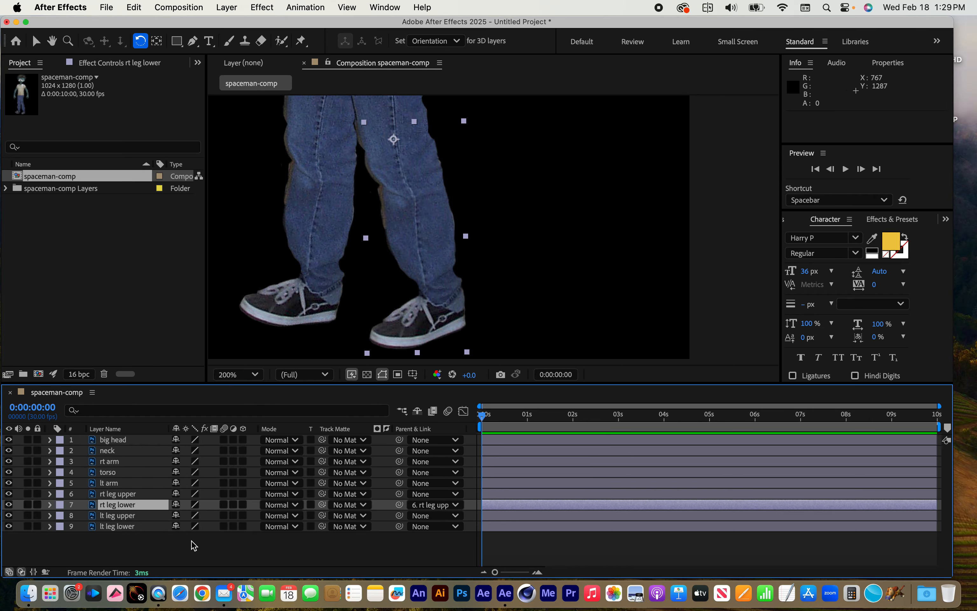
{"action": "left_click", "coordinate": [121, 526]}
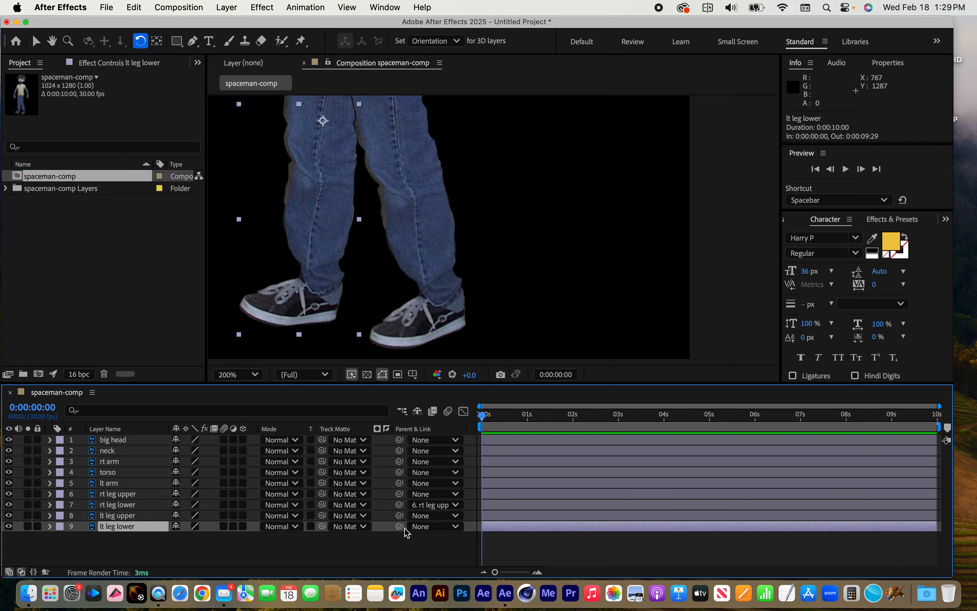
{"action": "left_click_drag", "start_coordinate": [399, 526], "coordinate": [126, 518]}
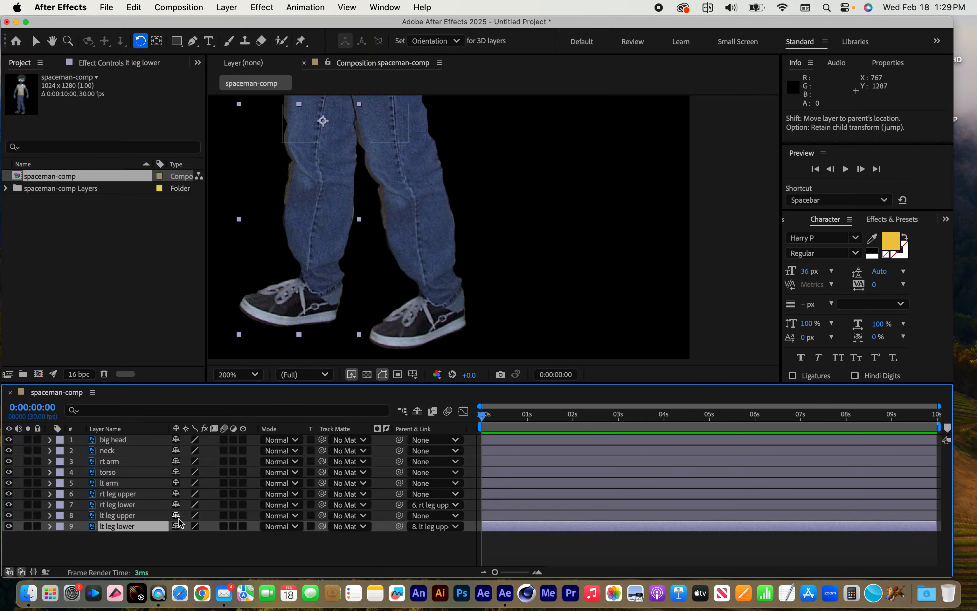
- Rotate the legs into a stride: rt leg upper -2.9°, rt leg lower -33.9°, lt leg upper 22.2°, lt leg lower -19.4°
{"action": "left_click", "coordinate": [414, 250]}
{"action": "mouse_move", "coordinate": [439, 278]}
{"action": "left_mouse_down"}
{"action": "mouse_move", "coordinate": [460, 262]}
{"action": "mouse_move", "coordinate": [438, 284]}
{"action": "mouse_move", "coordinate": [446, 278]}
{"action": "left_mouse_up"}
{"action": "key", "text": "h"}
{"action": "left_click_drag", "start_coordinate": [537, 181], "coordinate": [569, 311]}
{"action": "key", "text": "w"}
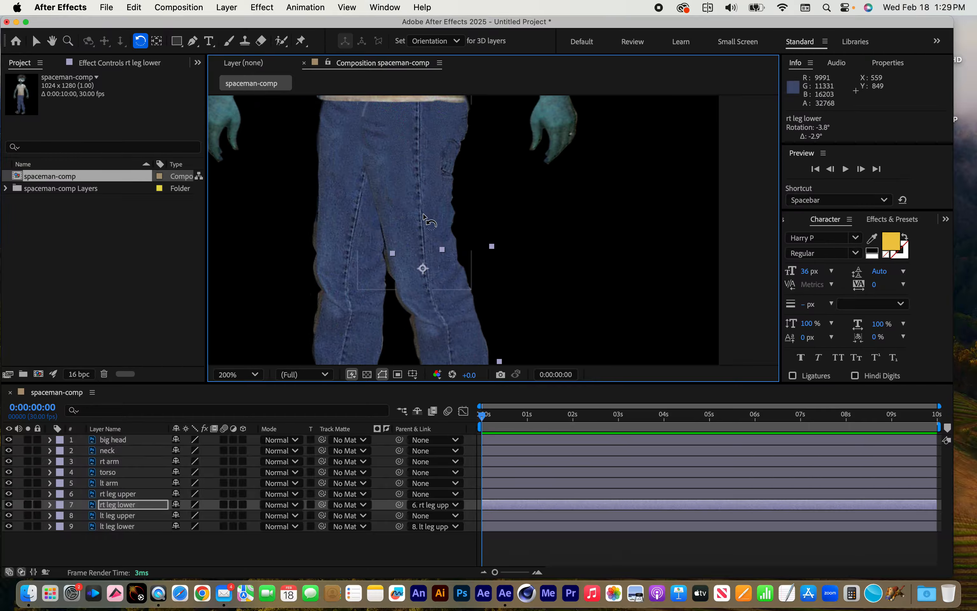
{"action": "left_click_drag", "start_coordinate": [432, 219], "coordinate": [640, 283]}
{"action": "left_click_drag", "start_coordinate": [498, 200], "coordinate": [439, 222]}
{"action": "left_click_drag", "start_coordinate": [341, 237], "coordinate": [292, 205]}
{"action": "left_click_drag", "start_coordinate": [252, 308], "coordinate": [279, 319]}
- Parent both the rt arm and lt arm layers to the torso layer
{"action": "key", "text": "space"}
{"action": "left_click_drag", "start_coordinate": [422, 170], "coordinate": [453, 288]}
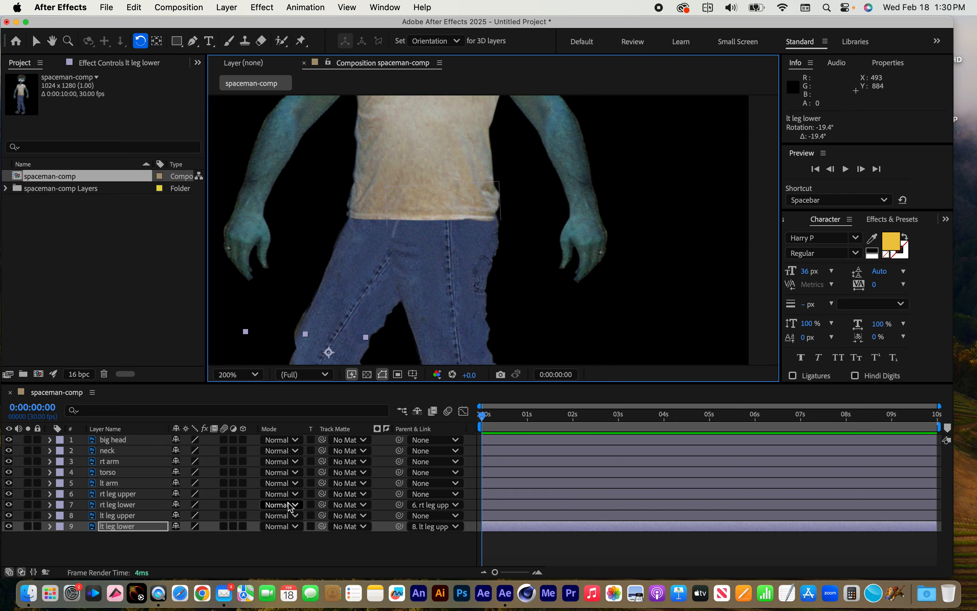
{"action": "key", "text": "space"}
{"action": "left_click_drag", "start_coordinate": [458, 207], "coordinate": [464, 331]}
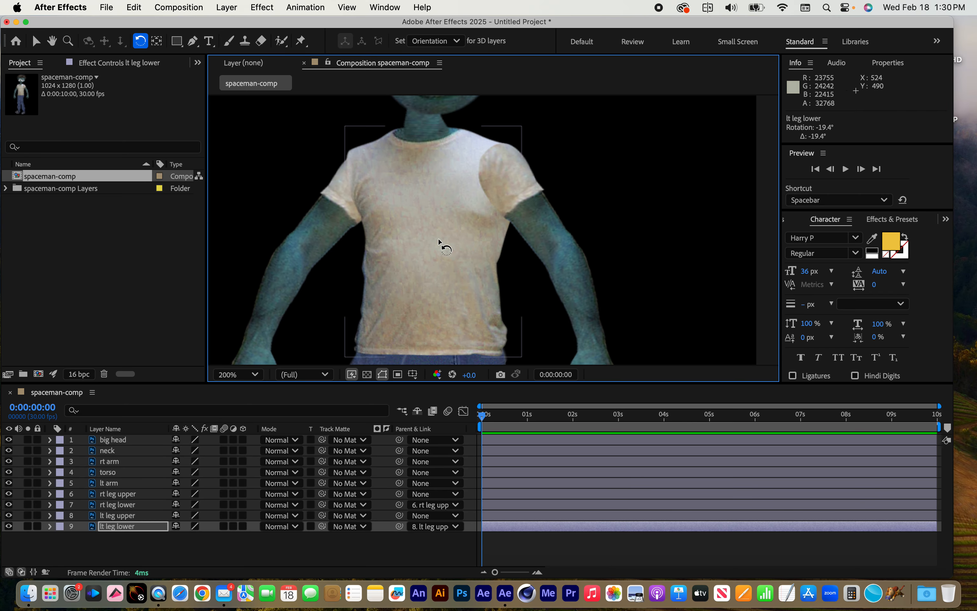
{"action": "left_click", "coordinate": [566, 258]}
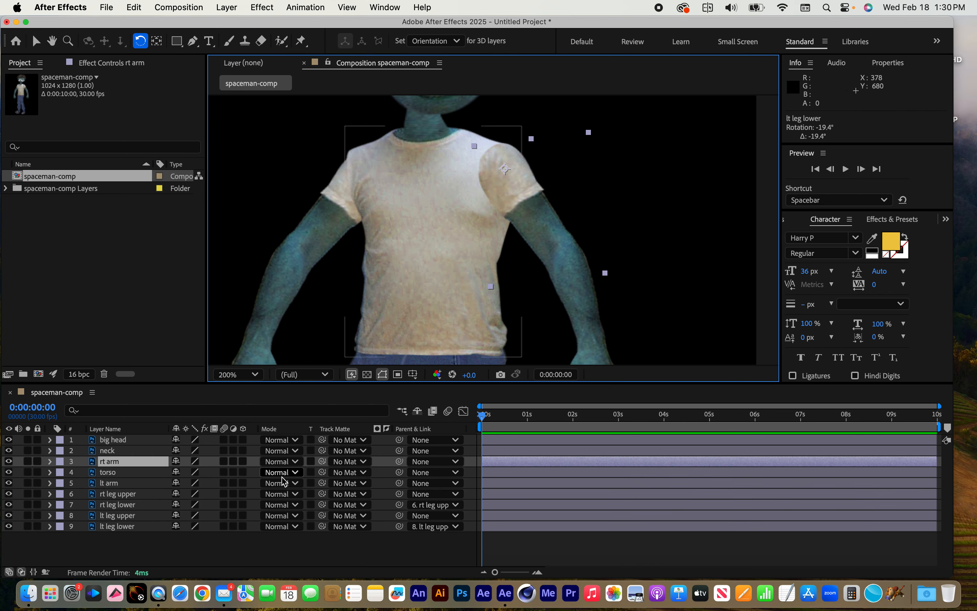
{"action": "left_click_drag", "start_coordinate": [400, 461], "coordinate": [114, 471]}
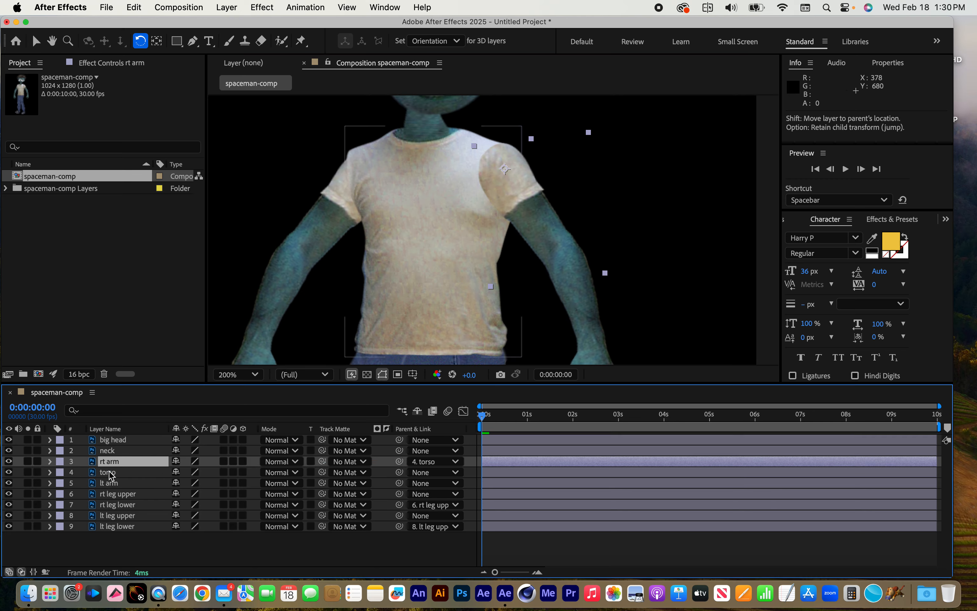
{"action": "left_click", "coordinate": [112, 484]}
{"action": "left_click_drag", "start_coordinate": [399, 483], "coordinate": [110, 473]}
- Test the torso layer's rotation with its parented arms and undo the rotation
{"action": "left_click", "coordinate": [110, 472]}
{"action": "left_click_drag", "start_coordinate": [446, 277], "coordinate": [482, 279]}
{"action": "key", "text": "super+z"}
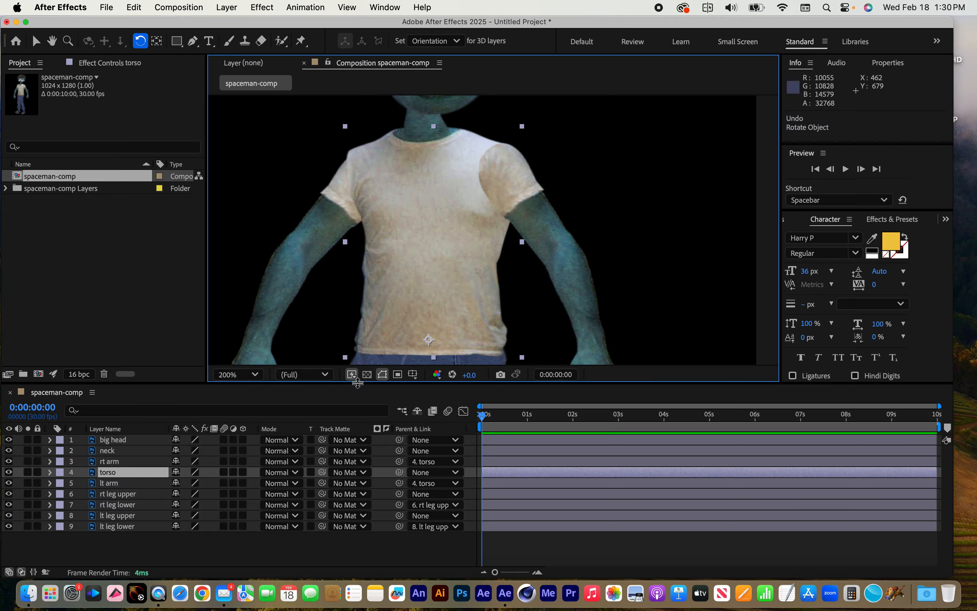
- Parent the neck layer to the torso, and the big head layer to the neck
{"action": "left_click", "coordinate": [109, 450]}
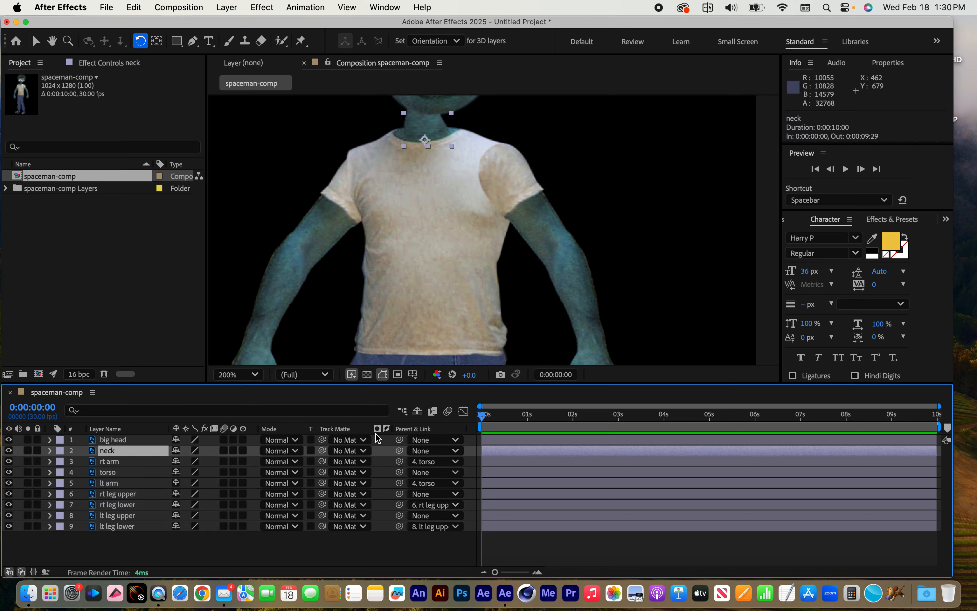
{"action": "left_click_drag", "start_coordinate": [400, 451], "coordinate": [106, 472]}
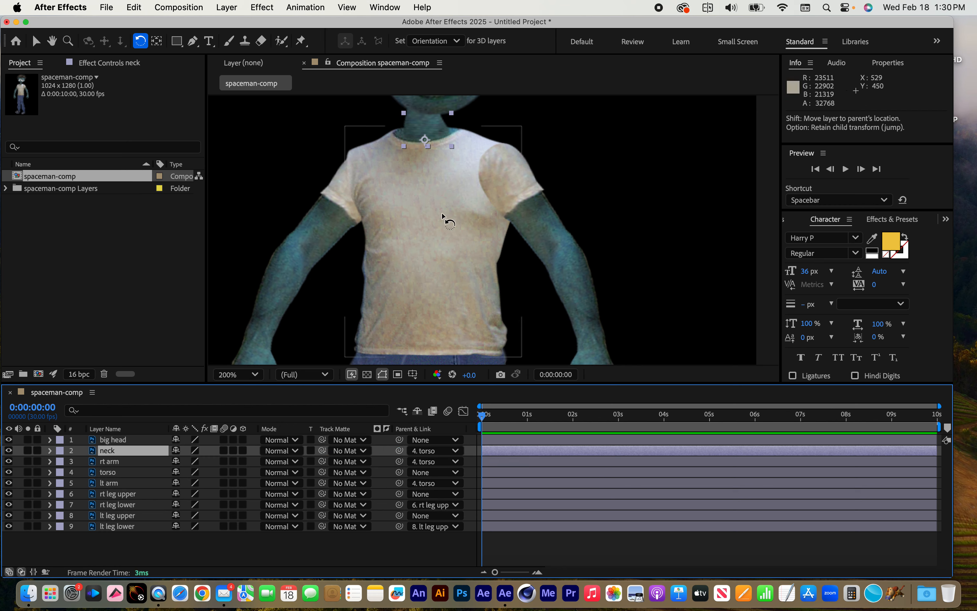
{"action": "key", "text": "space"}
{"action": "left_click_drag", "start_coordinate": [429, 220], "coordinate": [394, 359]}
{"action": "key", "text": "w"}
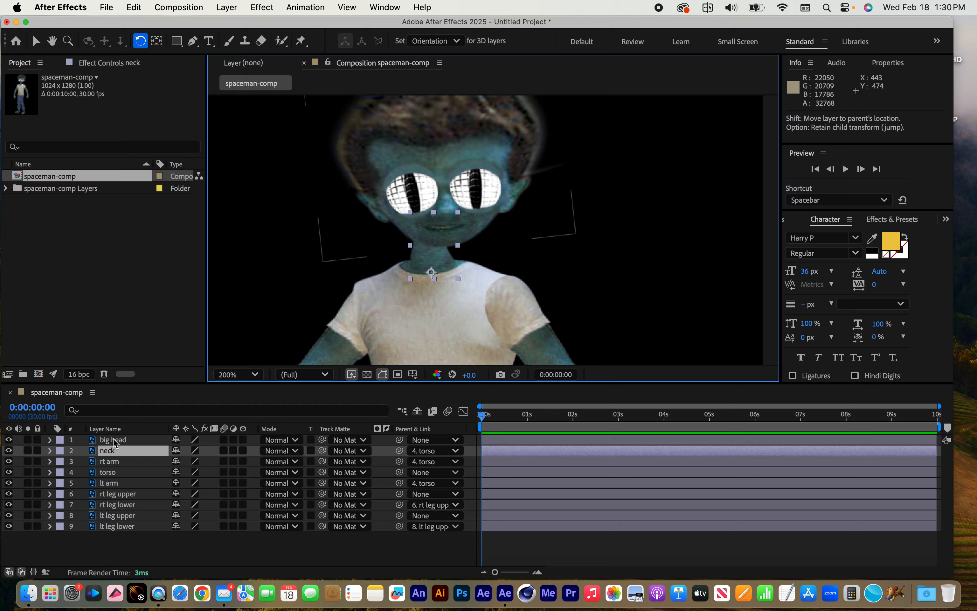
{"action": "left_click", "coordinate": [115, 443]}
{"action": "left_click_drag", "start_coordinate": [399, 441], "coordinate": [110, 454]}
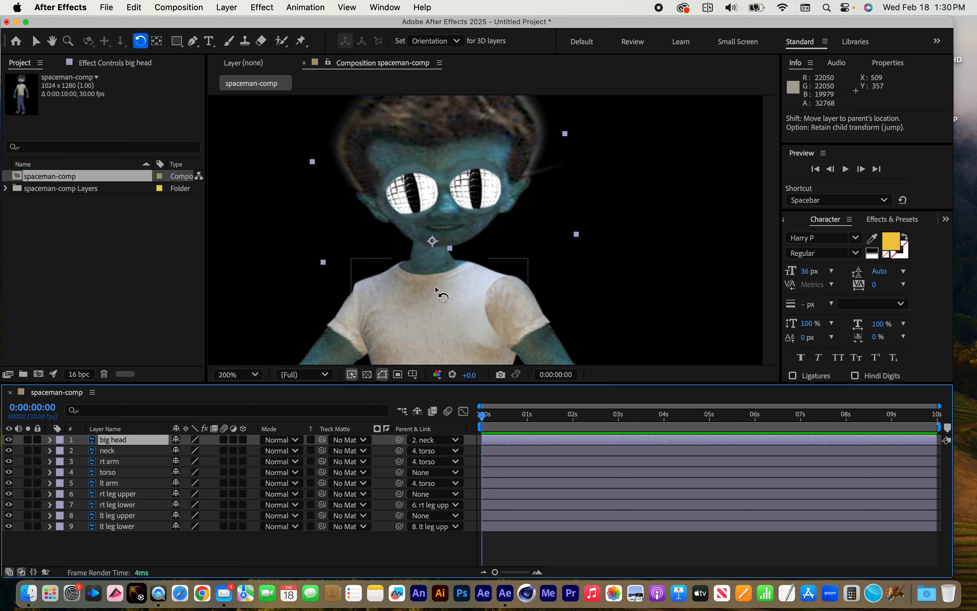
- Rotate the big head and neck layers slightly, and the torso layer to 5.5°
{"action": "left_click_drag", "start_coordinate": [453, 166], "coordinate": [460, 165]}
{"action": "left_click_drag", "start_coordinate": [434, 249], "coordinate": [431, 254]}
{"action": "left_click_drag", "start_coordinate": [444, 327], "coordinate": [468, 319]}
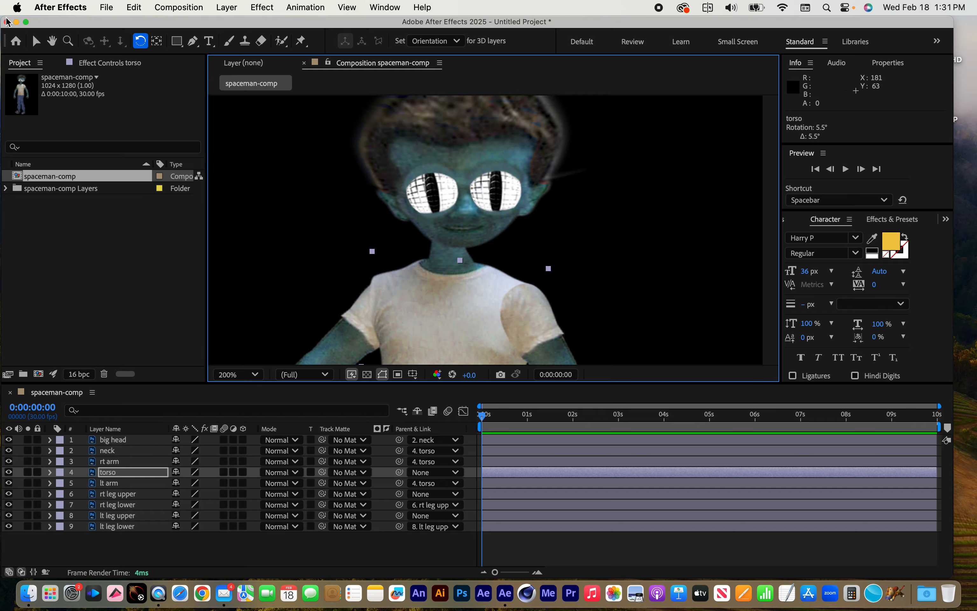
- Reveal Rotation on all four upper and lower leg layers and set starting Rotation keyframes for them at 0 seconds
{"action": "left_click", "coordinate": [36, 41]}
{"action": "key", "text": "comma"}
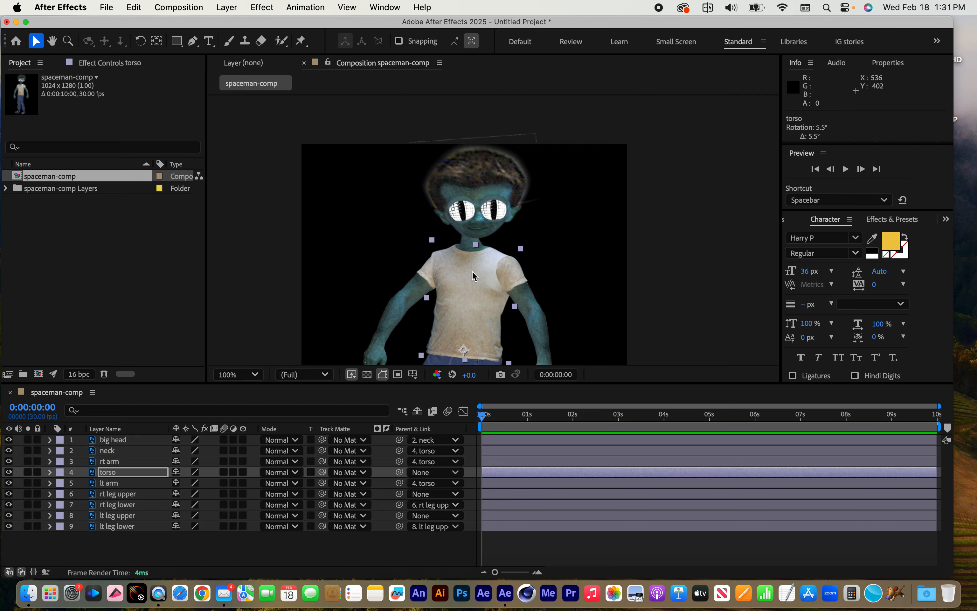
{"action": "key", "text": "h"}
{"action": "left_click_drag", "start_coordinate": [625, 335], "coordinate": [634, 239]}
{"action": "left_click_drag", "start_coordinate": [617, 331], "coordinate": [643, 272]}
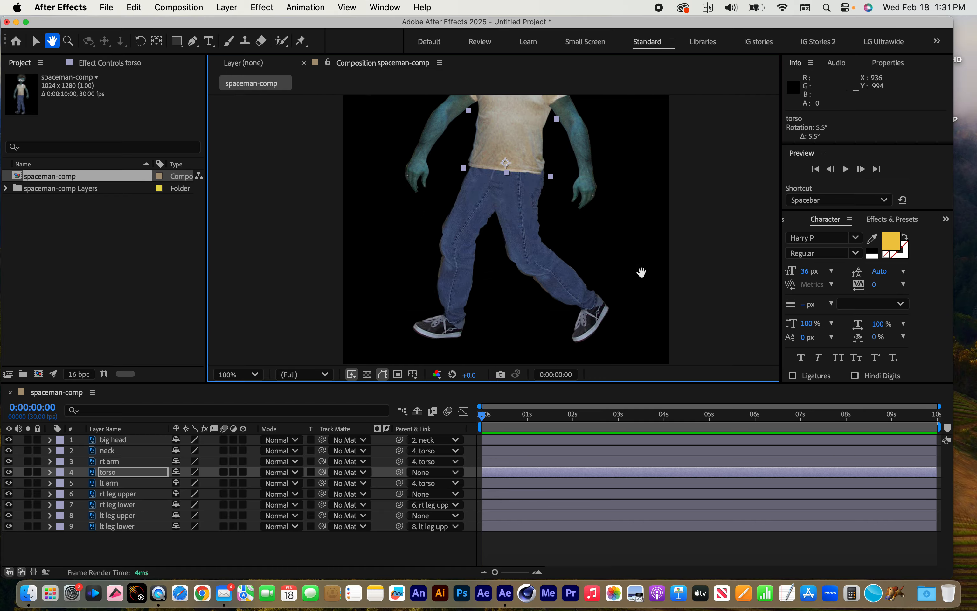
{"action": "key", "text": "v"}
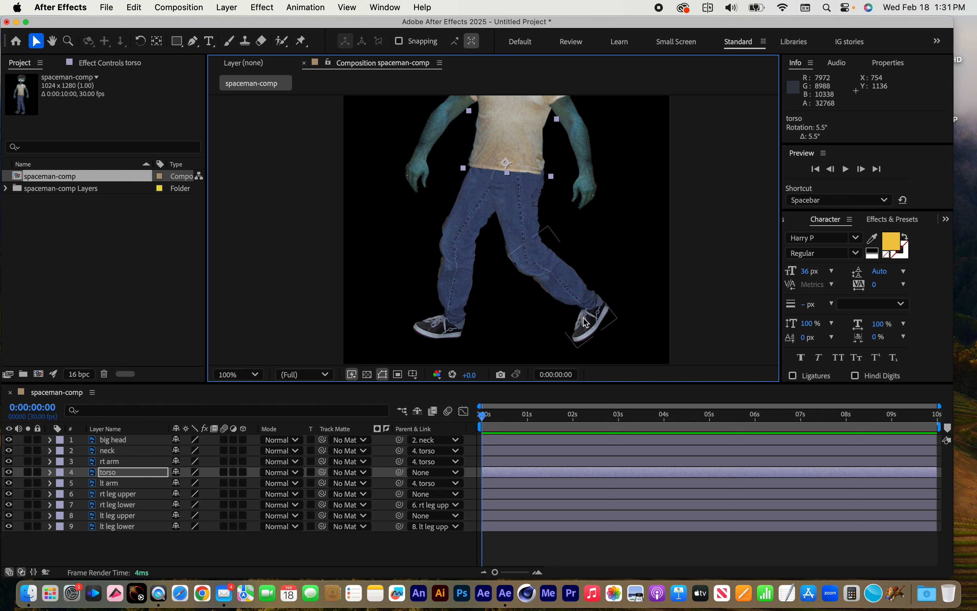
{"action": "left_click_drag", "start_coordinate": [138, 554], "coordinate": [105, 494]}
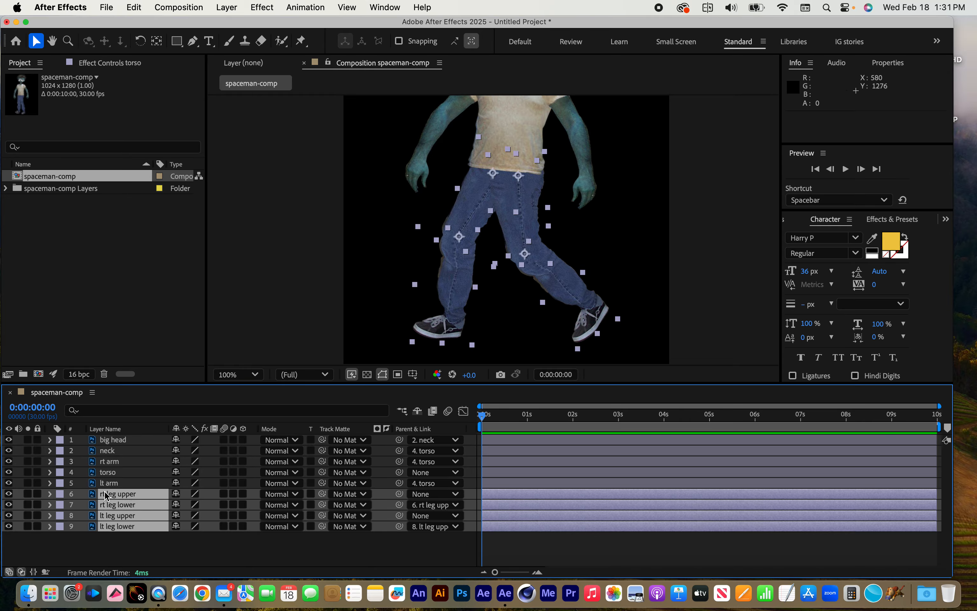
{"action": "key", "text": "r"}
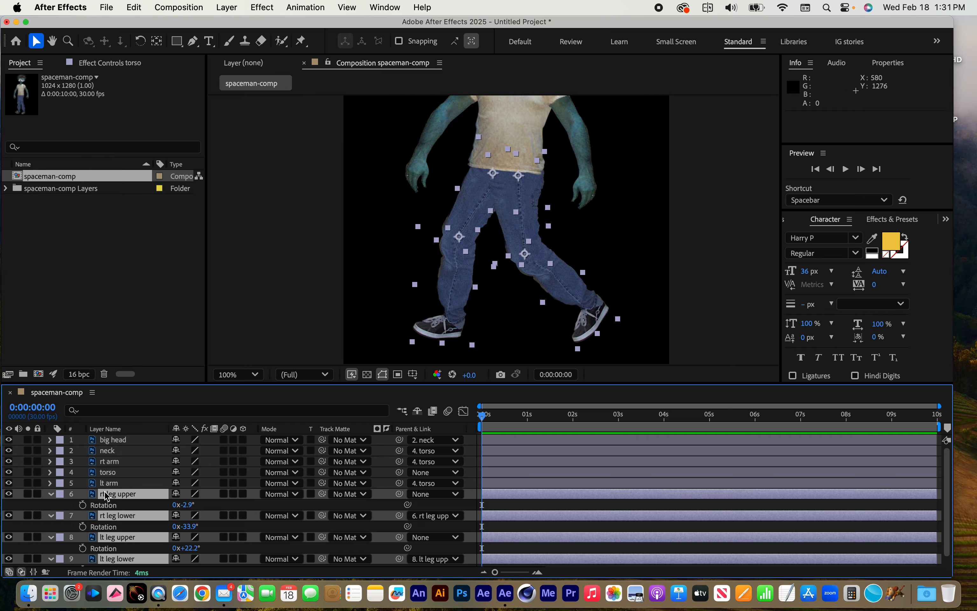
{"action": "left_click", "coordinate": [83, 505]}
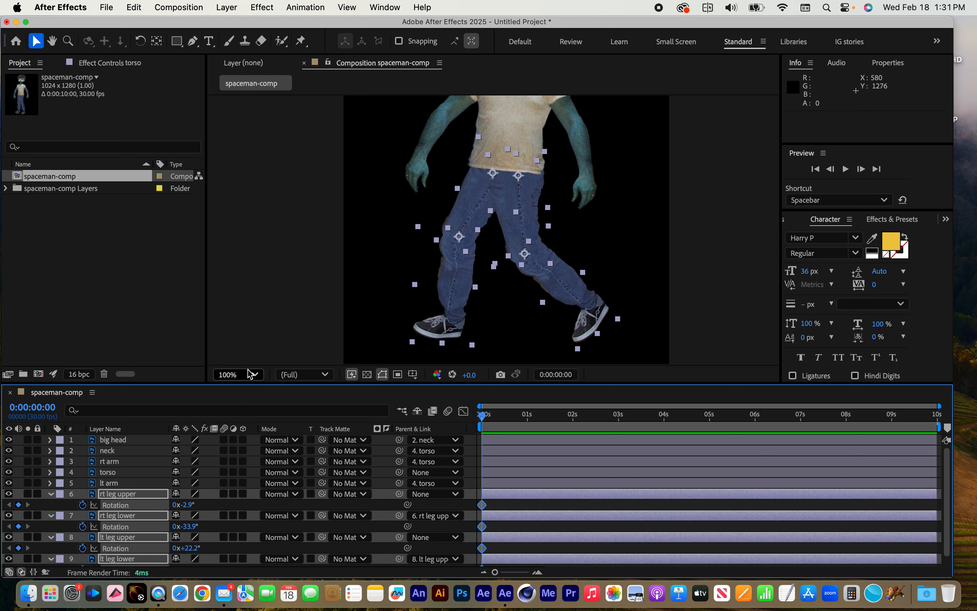
{"action": "left_click_drag", "start_coordinate": [245, 383], "coordinate": [242, 351]}
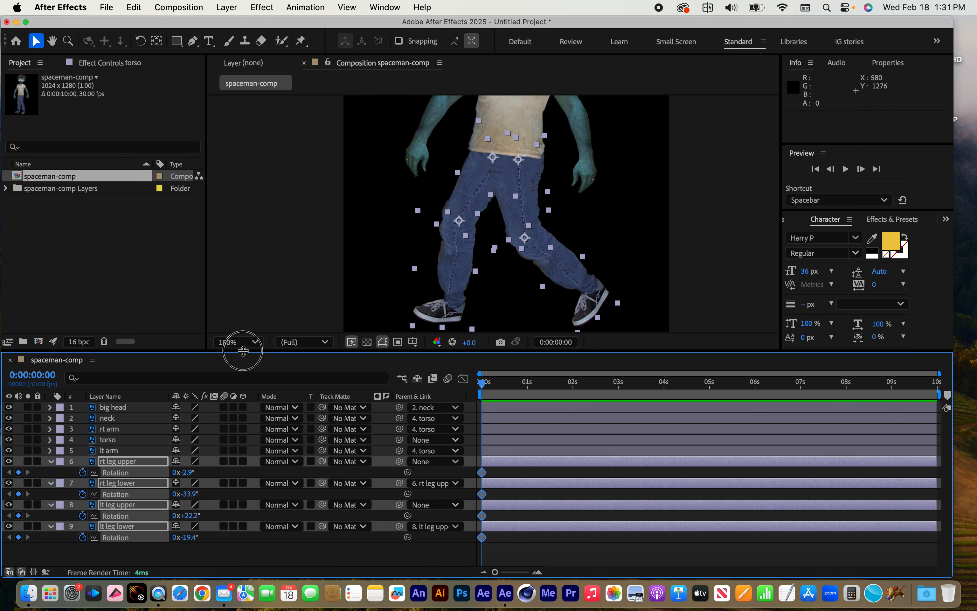
- At 0 seconds, widen the stride: rt leg upper -23.1°, rt leg lower -19.8°, lt leg upper 34.3°, lt leg lower -10.3°
{"action": "left_click", "coordinate": [140, 41]}
{"action": "left_click", "coordinate": [355, 238]}
{"action": "left_click_drag", "start_coordinate": [478, 190], "coordinate": [416, 262]}
{"action": "left_click_drag", "start_coordinate": [519, 216], "coordinate": [543, 220]}
{"action": "left_click_drag", "start_coordinate": [627, 256], "coordinate": [622, 274]}
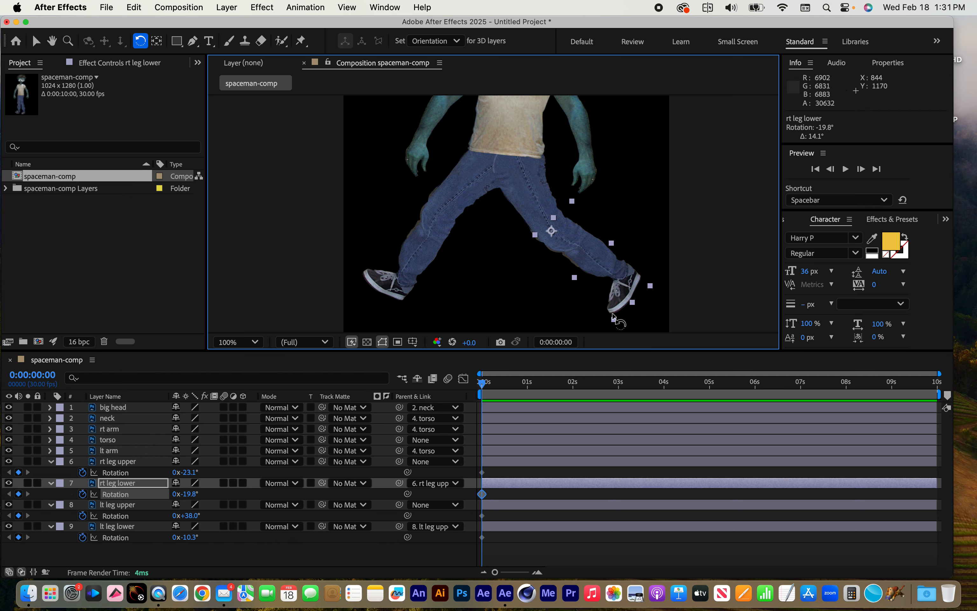
{"action": "left_click_drag", "start_coordinate": [452, 203], "coordinate": [454, 206]}
- At 1 second, keyframe the passing pose: lt leg upper 4.5°, lt leg lower -14.9°, rt leg upper 73.8°, rt leg lower -130.1°
{"action": "left_click", "coordinate": [527, 389]}
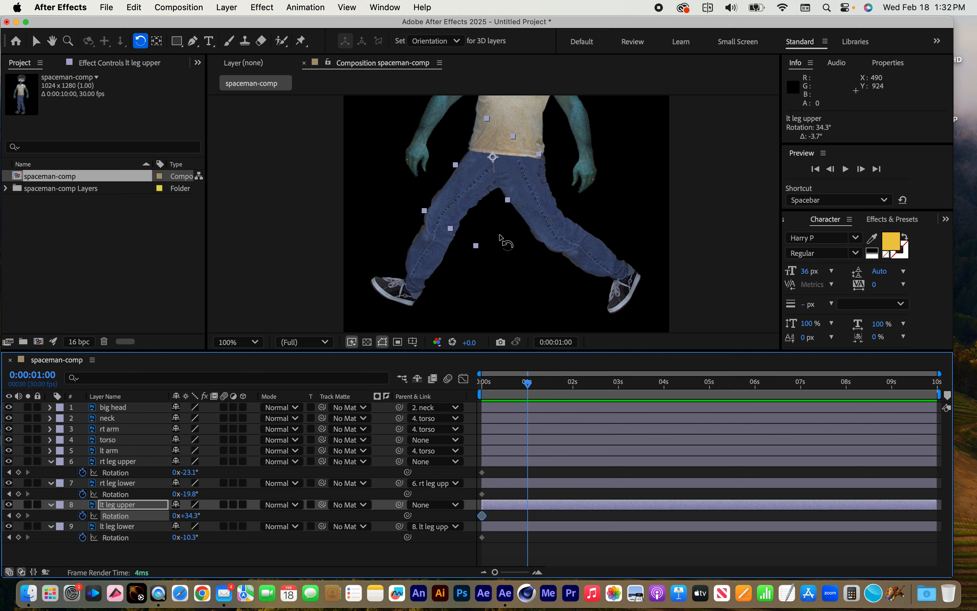
{"action": "left_click_drag", "start_coordinate": [454, 208], "coordinate": [495, 307]}
{"action": "left_click", "coordinate": [549, 212]}
{"action": "left_click_drag", "start_coordinate": [549, 212], "coordinate": [459, 189]}
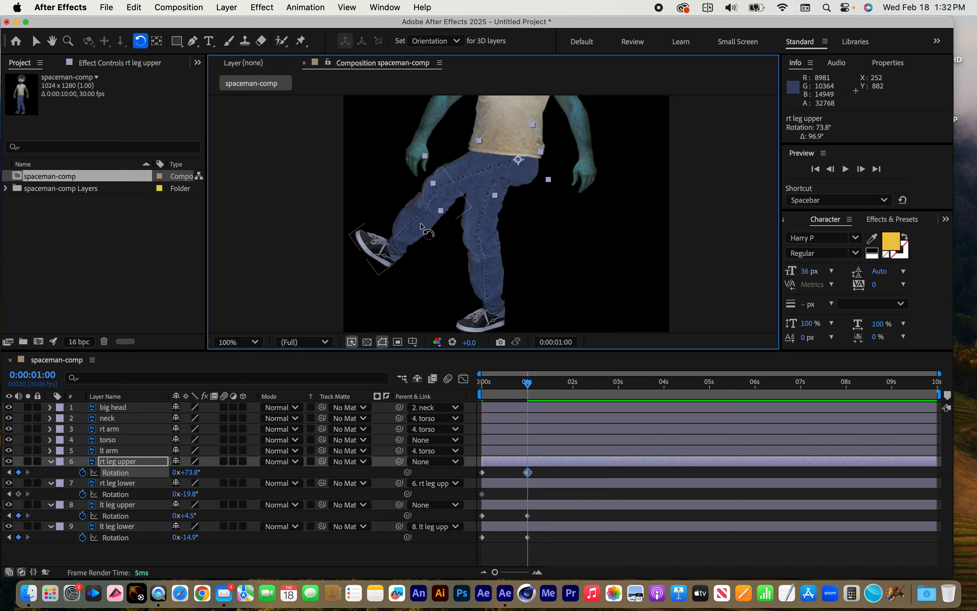
{"action": "left_click_drag", "start_coordinate": [407, 234], "coordinate": [551, 238]}
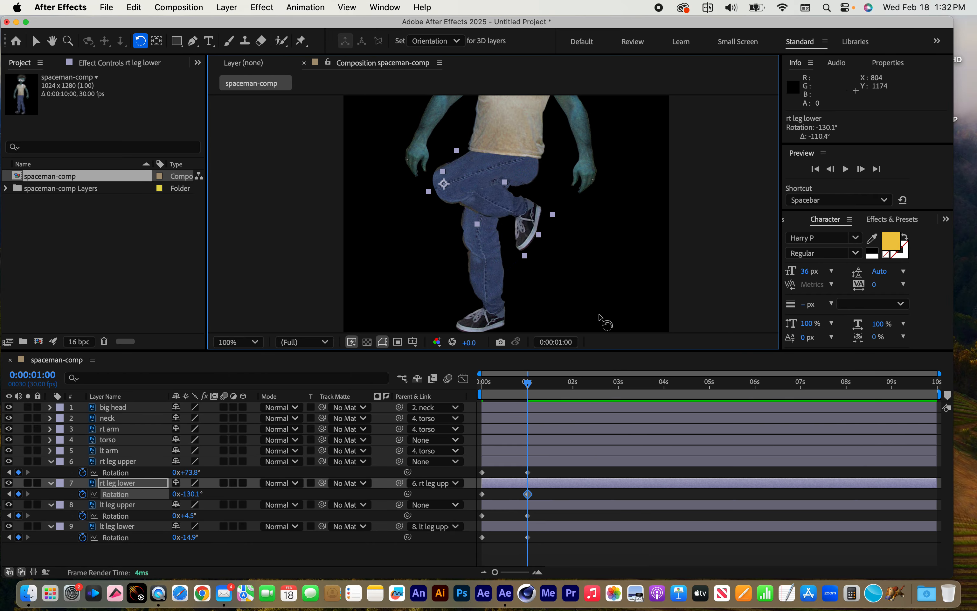
- At 2 seconds, keyframe the opposite stride: rt leg upper 52.0°, rt leg lower -7.3°, lt leg upper -39.5°, lt leg lower -17.4°
{"action": "left_click_drag", "start_coordinate": [531, 389], "coordinate": [574, 401]}
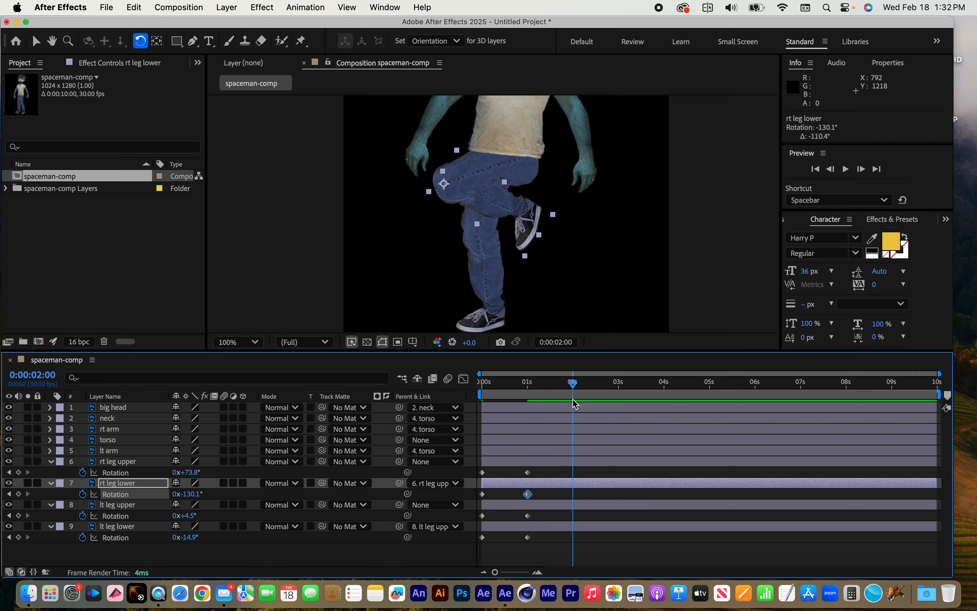
{"action": "left_click_drag", "start_coordinate": [521, 222], "coordinate": [370, 247]}
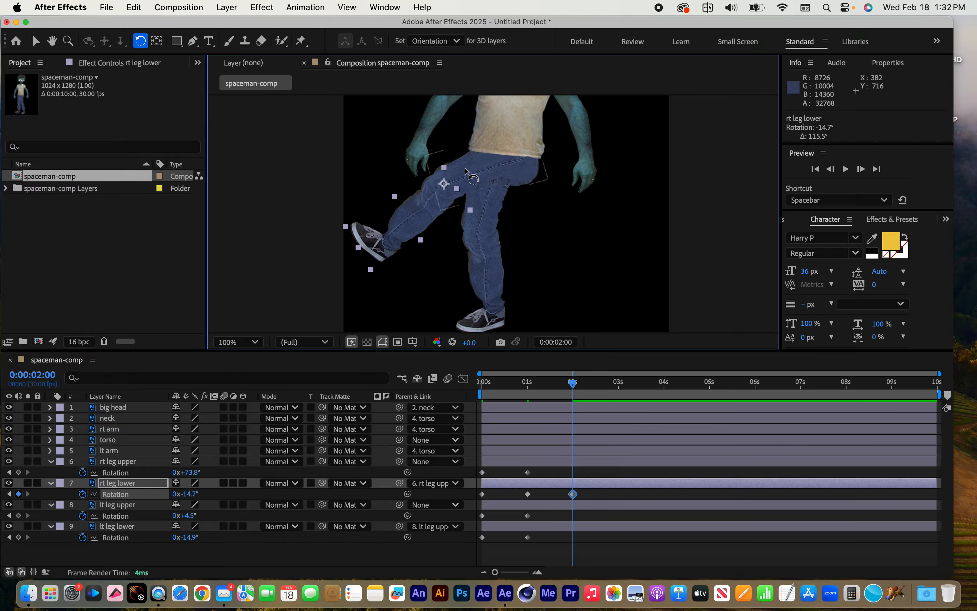
{"action": "left_click_drag", "start_coordinate": [470, 178], "coordinate": [470, 188]}
{"action": "left_click_drag", "start_coordinate": [418, 276], "coordinate": [410, 271]}
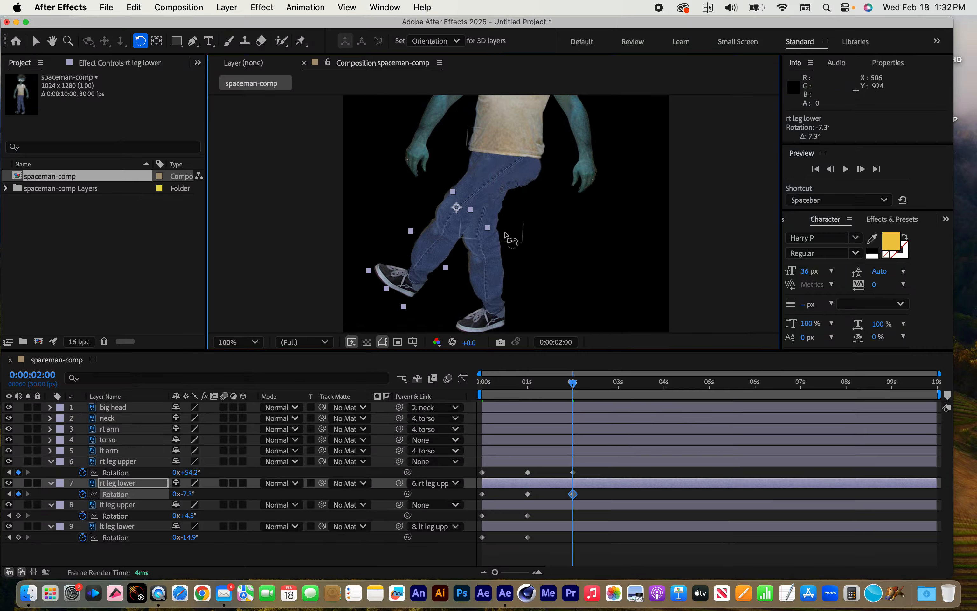
{"action": "left_click_drag", "start_coordinate": [500, 226], "coordinate": [567, 221]}
{"action": "left_click_drag", "start_coordinate": [586, 265], "coordinate": [591, 259]}
{"action": "left_click_drag", "start_coordinate": [489, 201], "coordinate": [431, 195]}
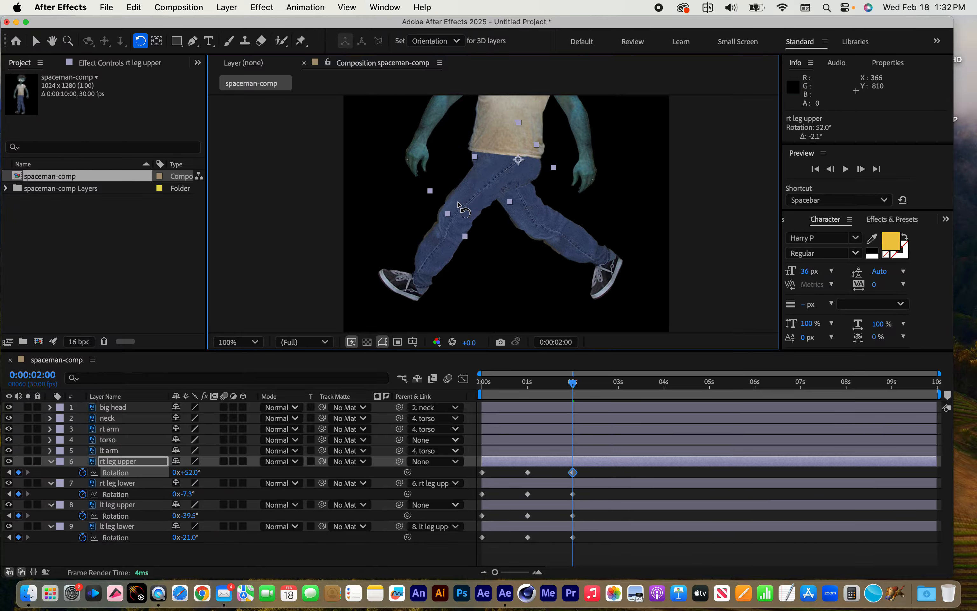
{"action": "left_click", "coordinate": [420, 262]}
{"action": "left_click_drag", "start_coordinate": [590, 250], "coordinate": [588, 255]}
{"action": "left_click_drag", "start_coordinate": [575, 386], "coordinate": [575, 363]}
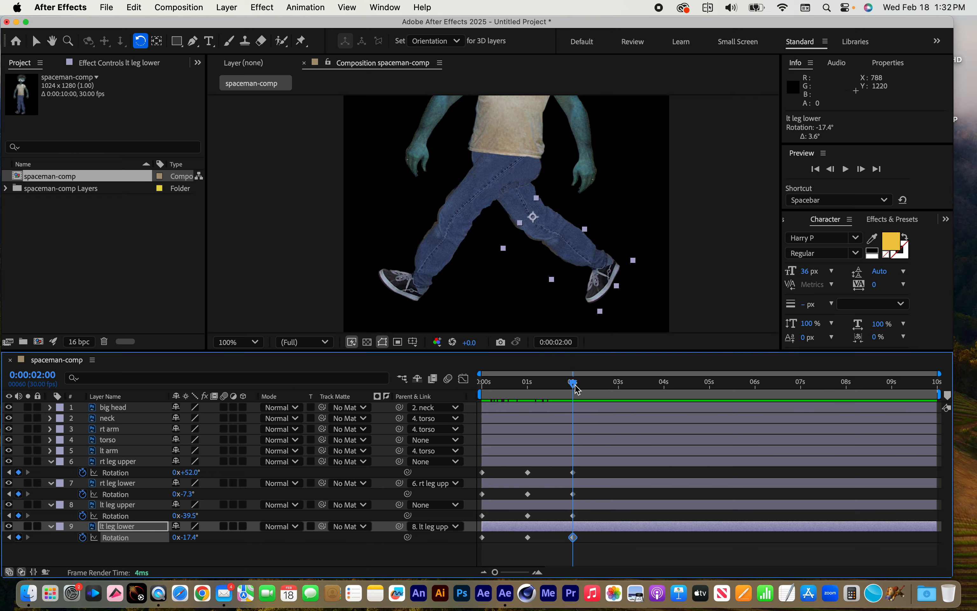
- At 3 seconds, keyframe the second passing pose: rt leg upper 20.6°, rt leg lower -21.2°, lt leg upper 62.9°, lt leg lower -137.8°
{"action": "left_click_drag", "start_coordinate": [577, 389], "coordinate": [620, 400]}
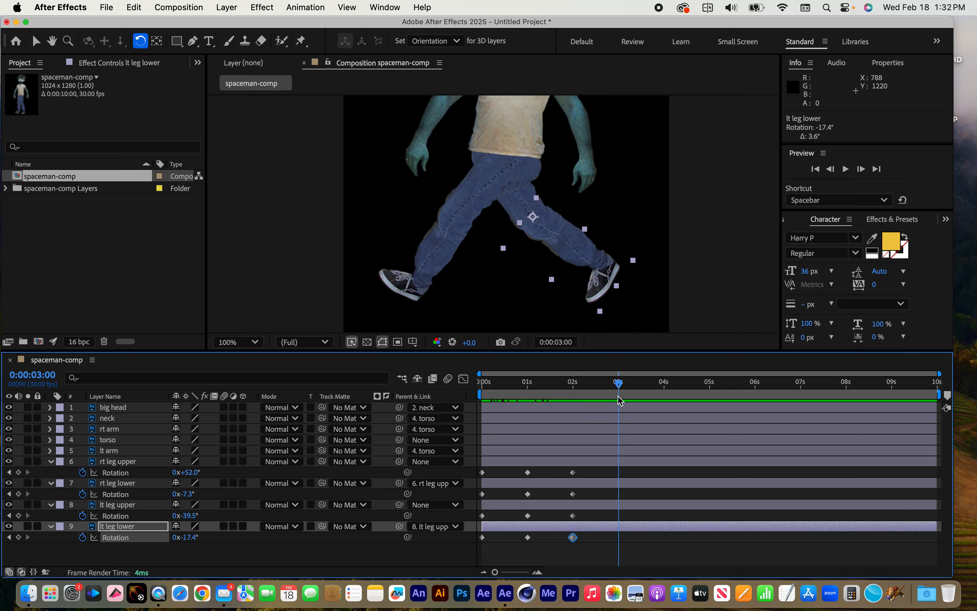
{"action": "left_click_drag", "start_coordinate": [469, 204], "coordinate": [494, 223]}
{"action": "left_click_drag", "start_coordinate": [500, 303], "coordinate": [517, 299]}
{"action": "left_click_drag", "start_coordinate": [549, 203], "coordinate": [443, 197]}
{"action": "left_click_drag", "start_coordinate": [363, 241], "coordinate": [541, 220]}
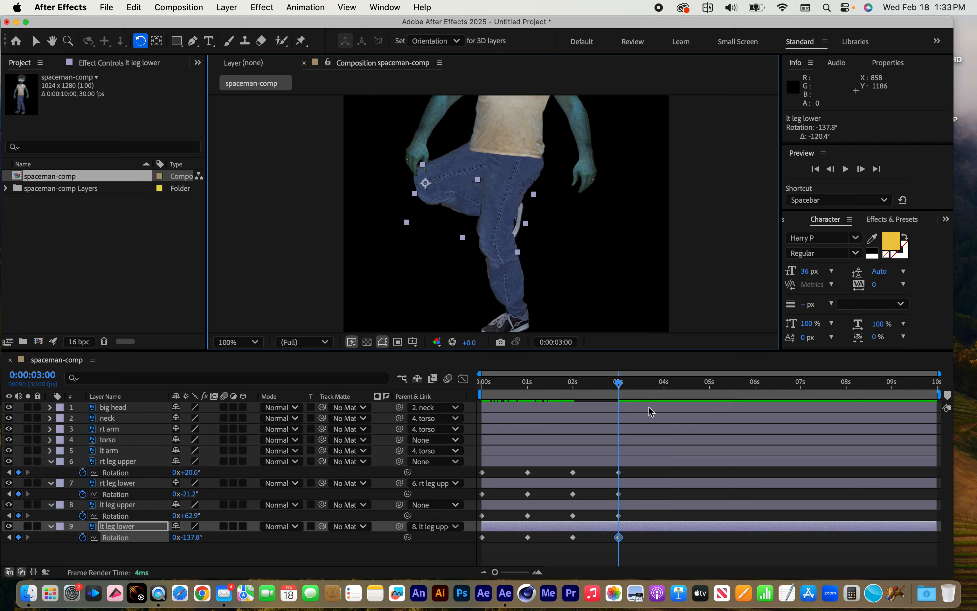
- Copy the four leg Rotation keyframes from 0 seconds and paste them at 4 seconds to close the walk cycle
{"action": "left_click_drag", "start_coordinate": [642, 386], "coordinate": [664, 401]}
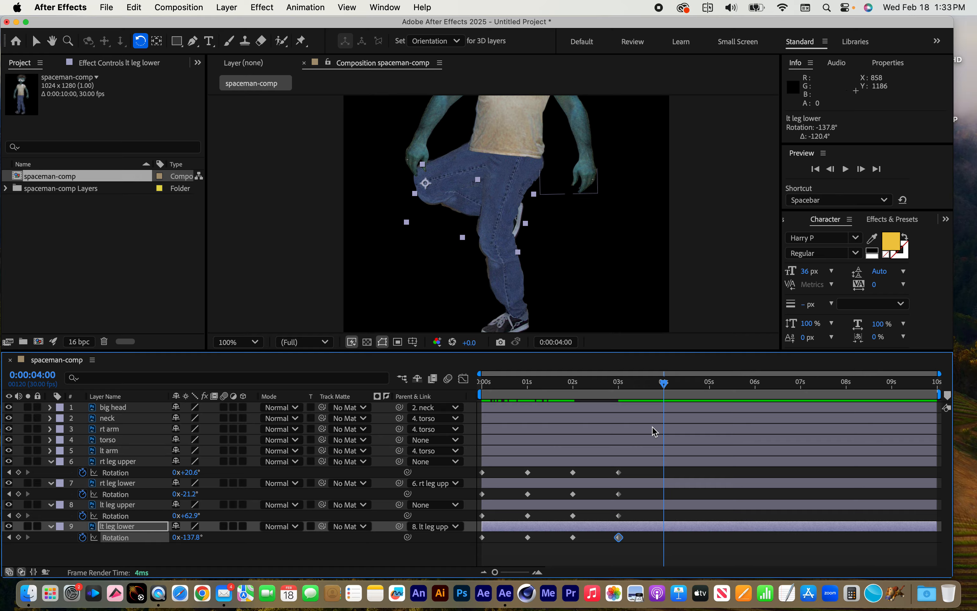
{"action": "left_click_drag", "start_coordinate": [490, 470], "coordinate": [478, 543]}
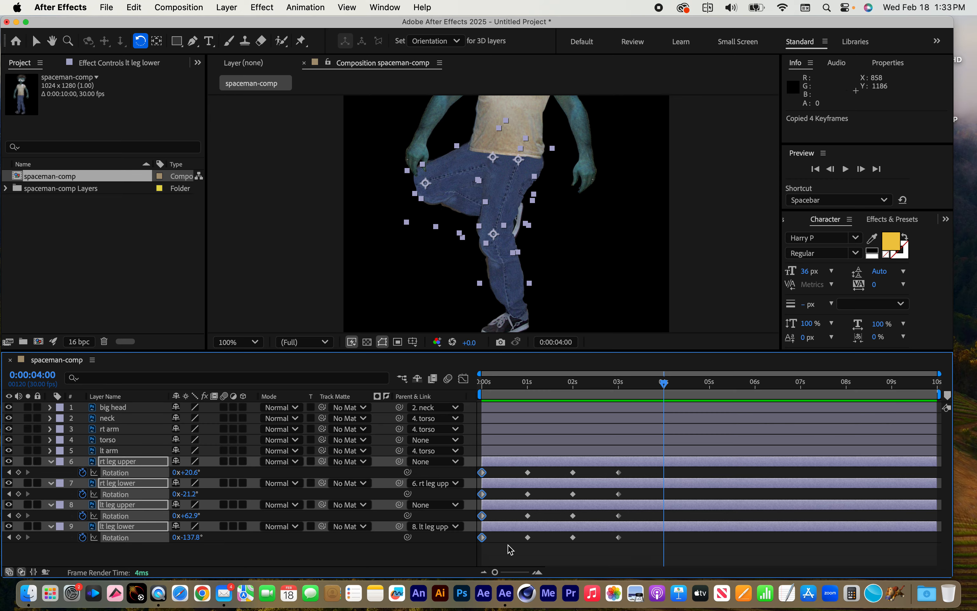
{"action": "key", "text": "super+v"}
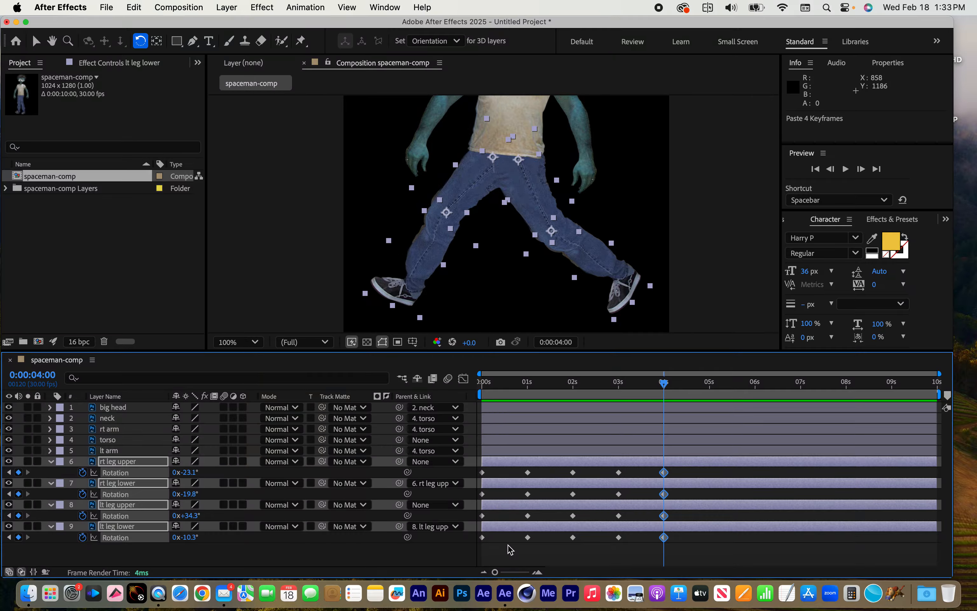
- End the work area at 4 seconds and preview the walk cycle from the start
{"action": "key", "text": "n"}
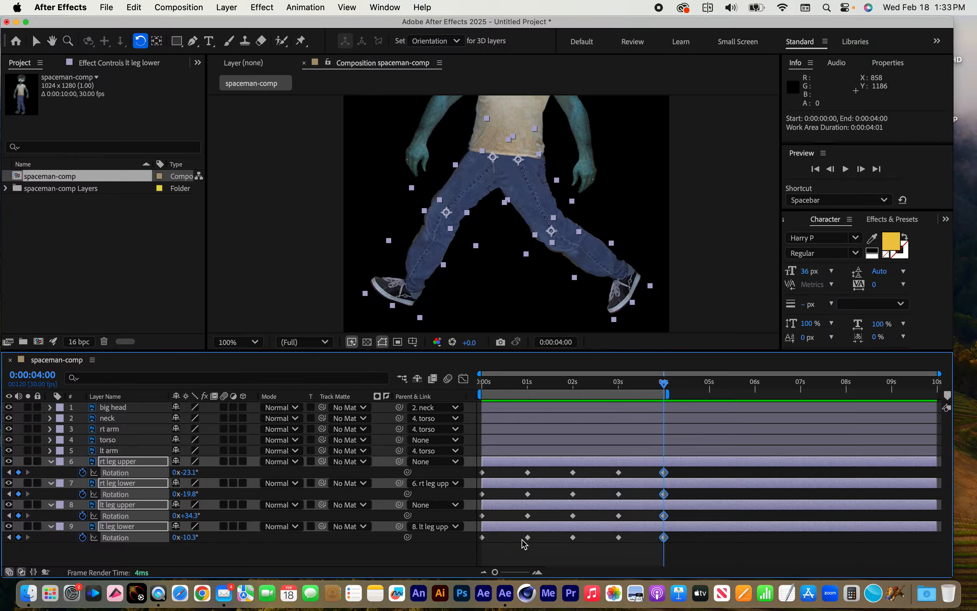
{"action": "left_click_drag", "start_coordinate": [665, 386], "coordinate": [455, 377]}
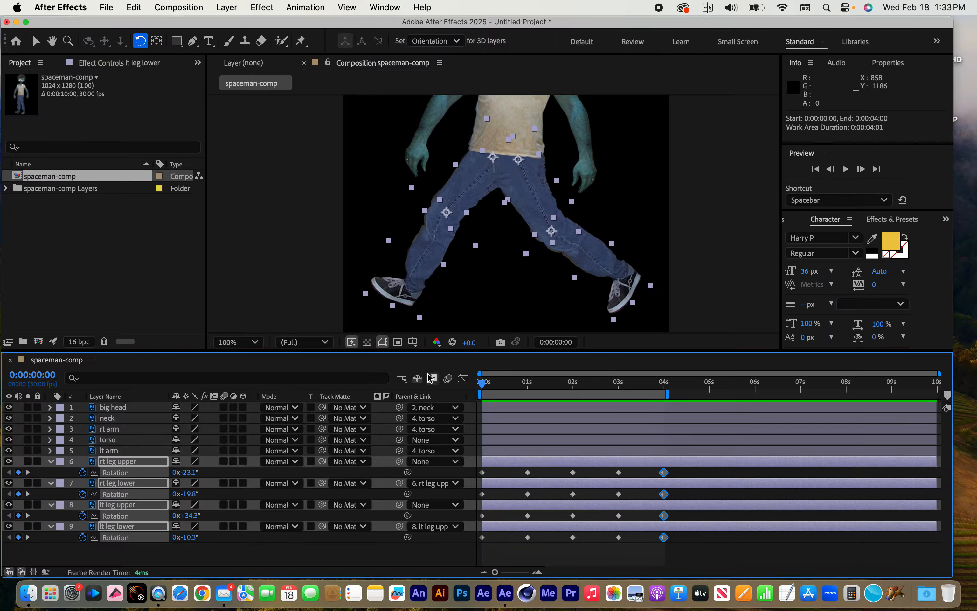
{"action": "key", "text": "space"}
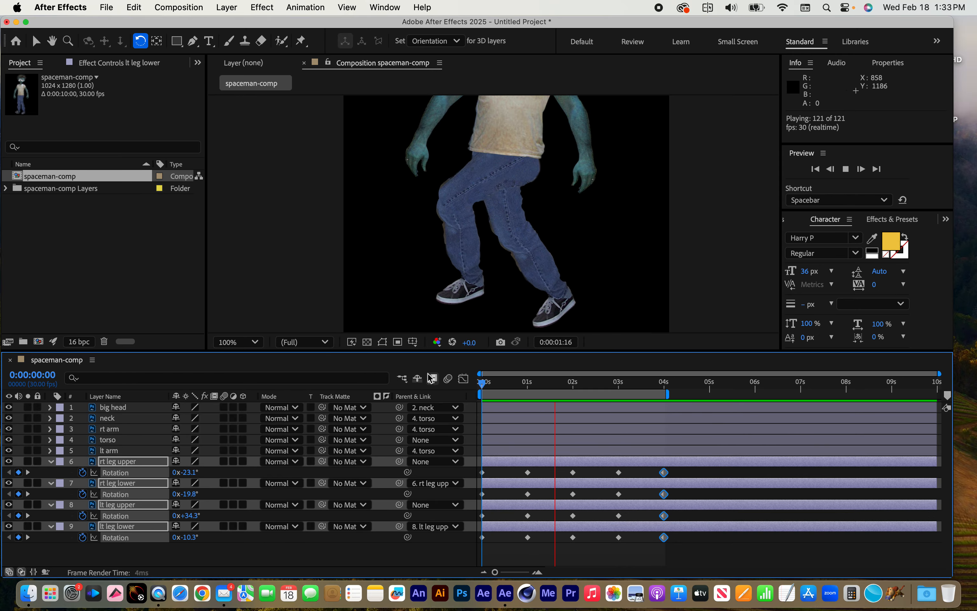
{"action": "key", "text": "space"}
- Scale all leg Rotation keyframes proportionally in time so the last ones land at 2 seconds
{"action": "left_click_drag", "start_coordinate": [688, 559], "coordinate": [478, 472]}
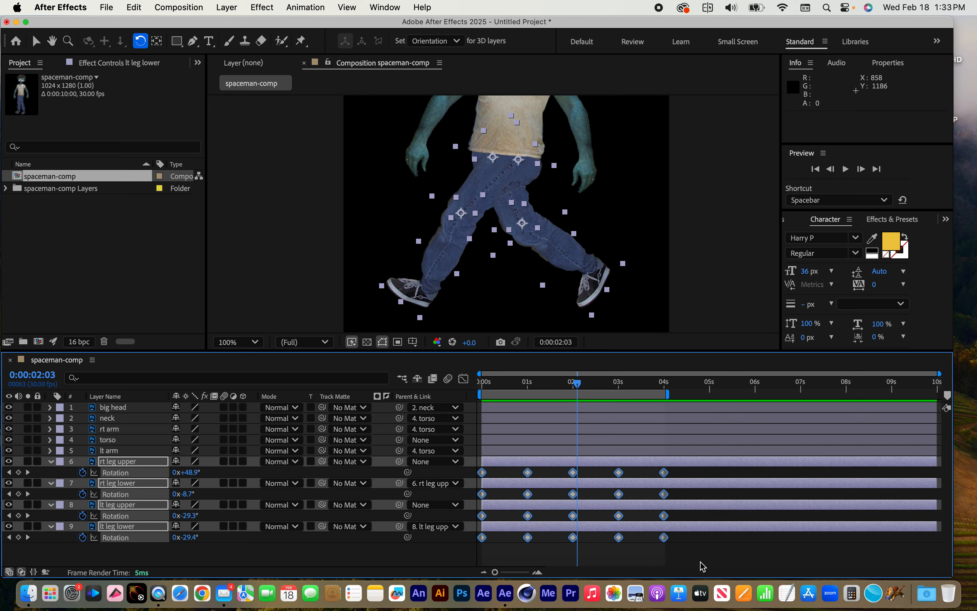
{"action": "left_click_drag", "start_coordinate": [665, 538], "coordinate": [573, 530]}
{"action": "key", "text": "super+z"}
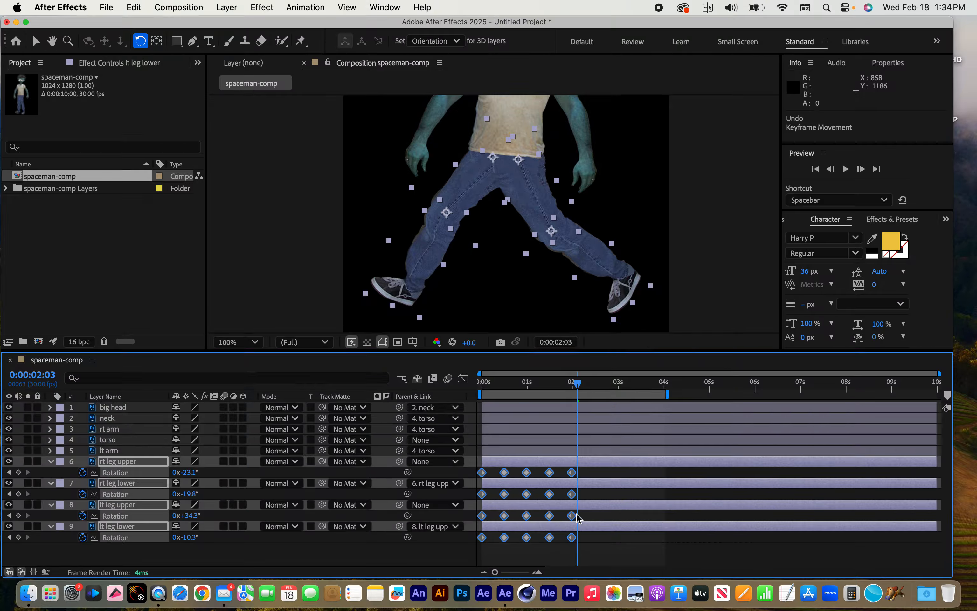
{"action": "left_click_drag", "start_coordinate": [579, 386], "coordinate": [575, 386]}
{"action": "left_click", "coordinate": [577, 386]}
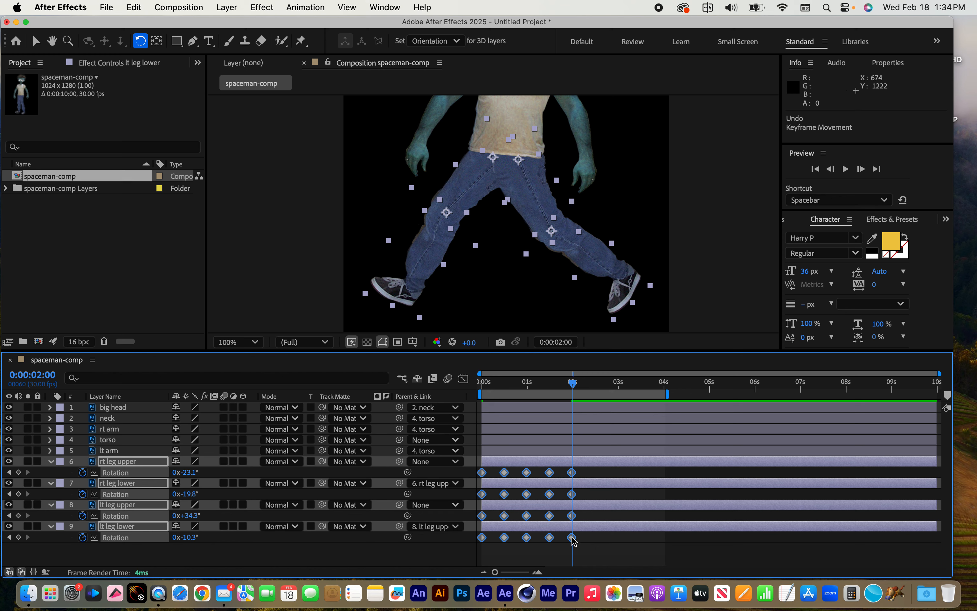
{"action": "mouse_move", "coordinate": [574, 541]}
{"action": "mouse_move", "coordinate": [574, 541]}
{"action": "left_mouse_down"}
{"action": "mouse_move", "coordinate": [607, 543]}
{"action": "mouse_move", "coordinate": [576, 551]}
{"action": "left_mouse_up"}
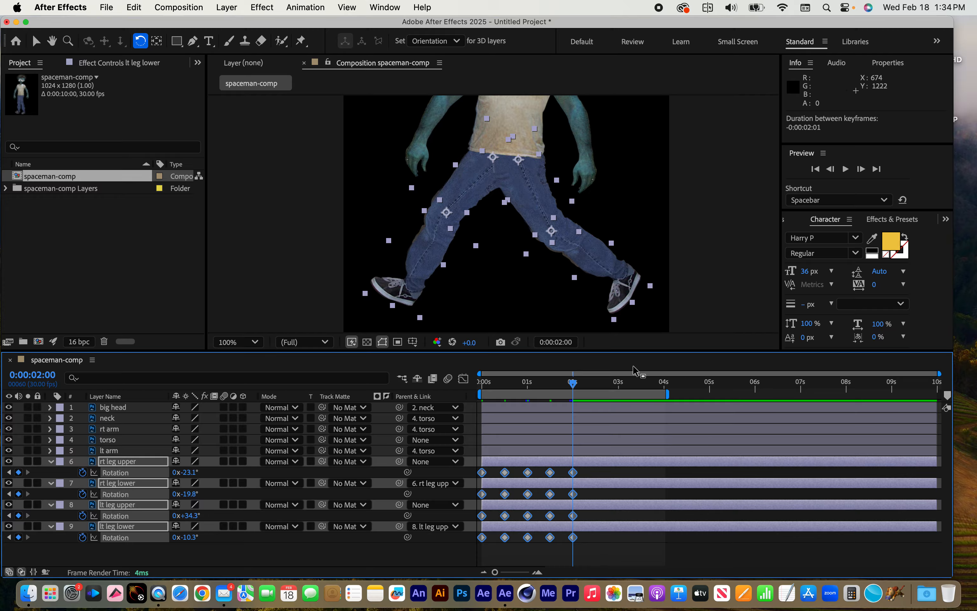
- End the work area at 2 seconds and preview the faster walk cycle
{"action": "key", "text": "n"}
{"action": "key", "text": "space"}
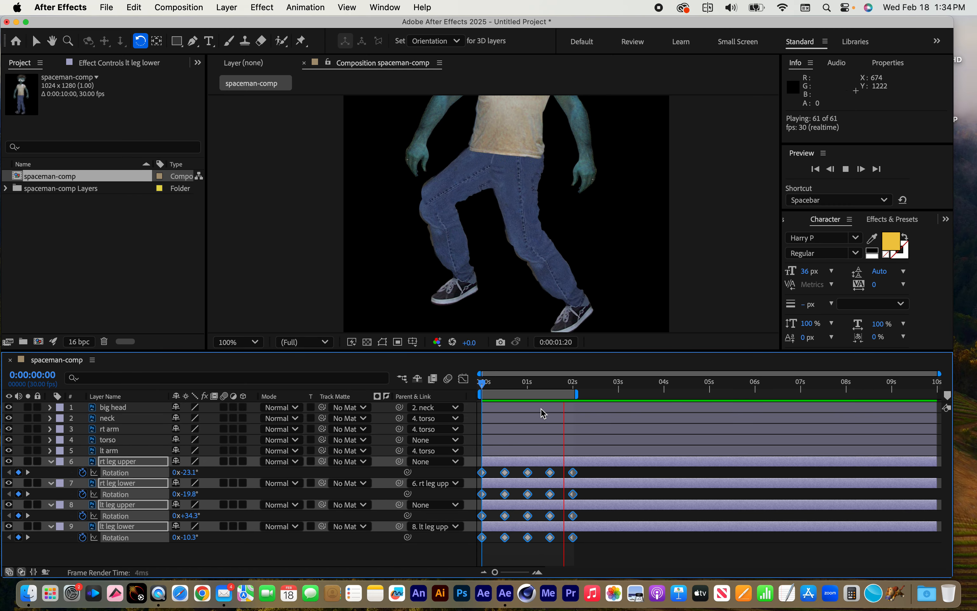
{"action": "key", "text": "space"}
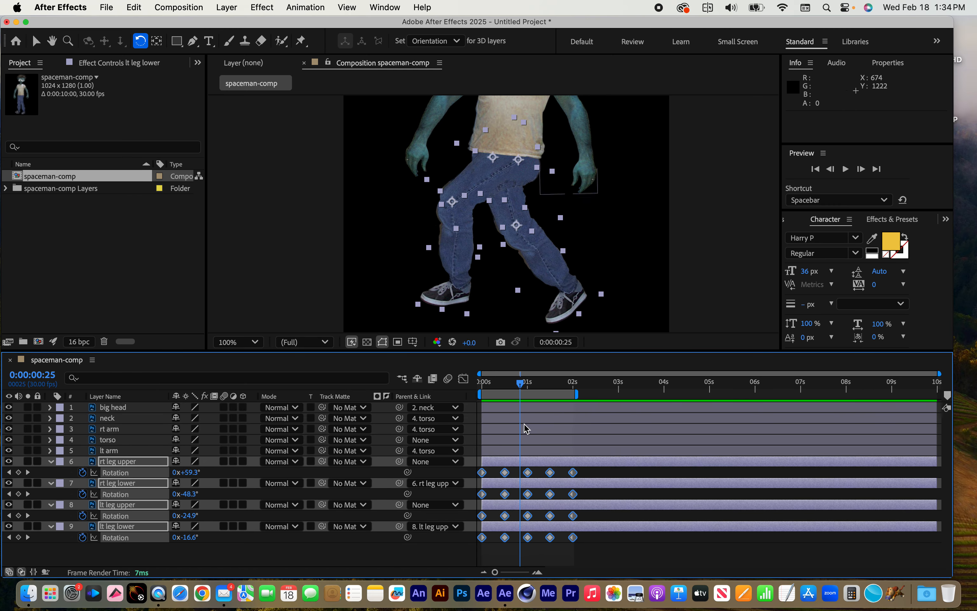
- Reveal the torso layer's Rotation and set a starting keyframe of -10.0° at 0 seconds
{"action": "key", "text": "h"}
{"action": "left_click_drag", "start_coordinate": [643, 186], "coordinate": [640, 283]}
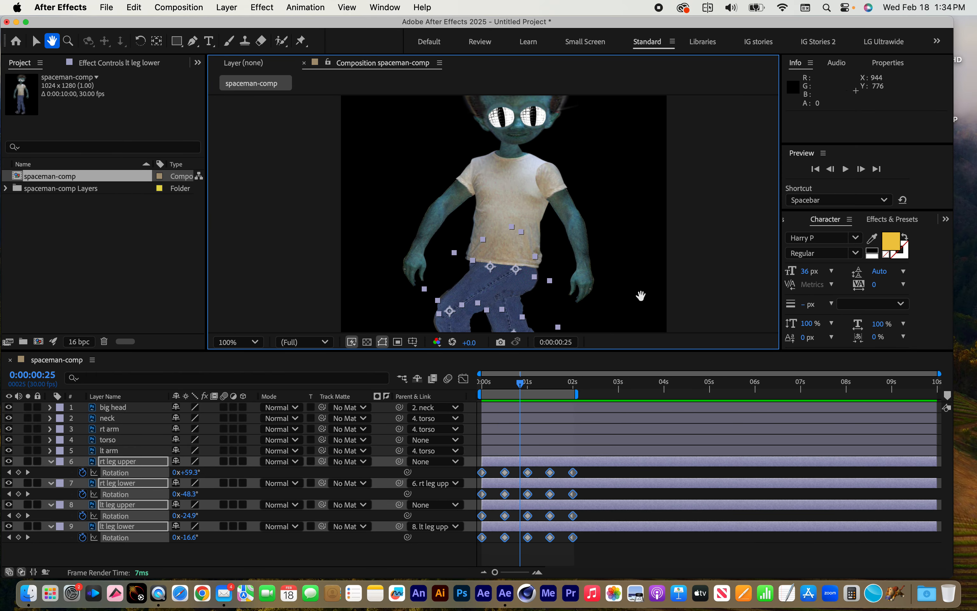
{"action": "key", "text": "w"}
{"action": "left_click", "coordinate": [200, 441]}
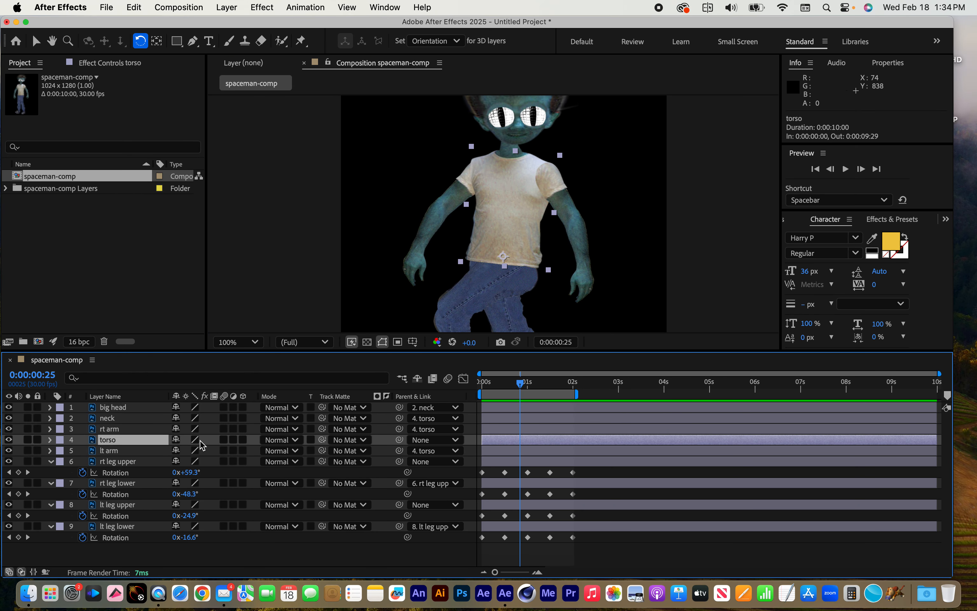
{"action": "key", "text": "r"}
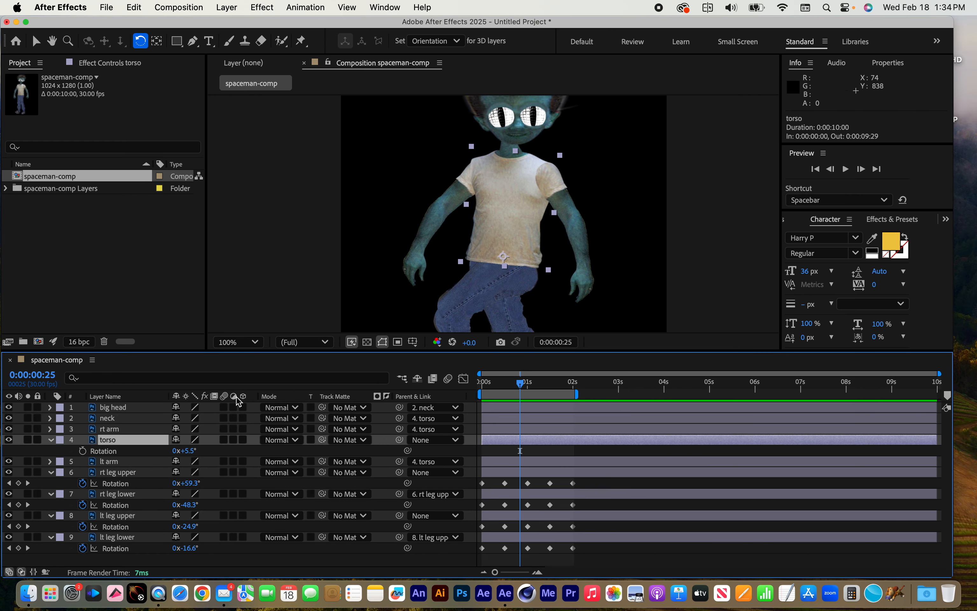
{"action": "left_click_drag", "start_coordinate": [523, 384], "coordinate": [481, 383]}
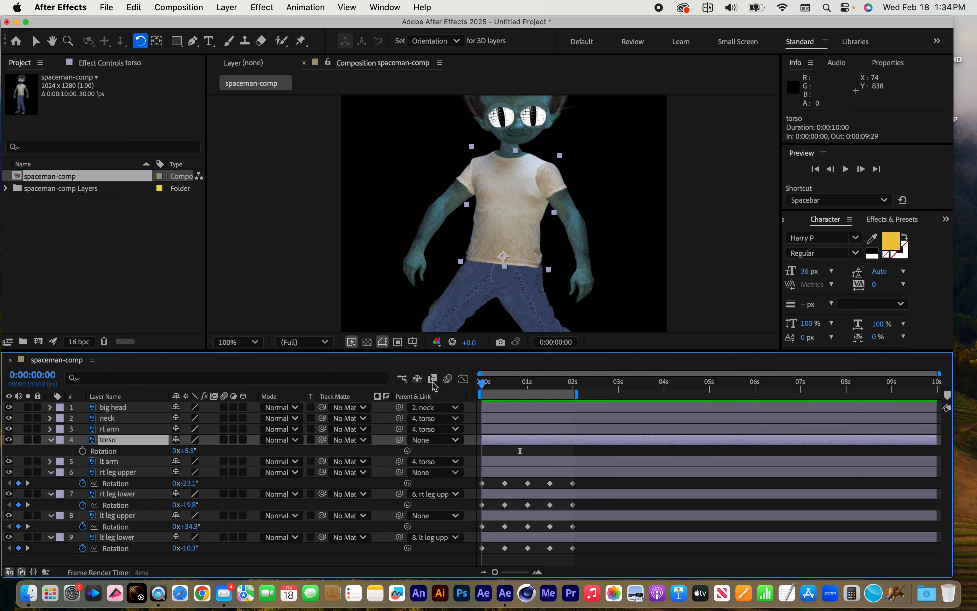
{"action": "left_click_drag", "start_coordinate": [524, 229], "coordinate": [508, 221]}
{"action": "left_click", "coordinate": [82, 450]}
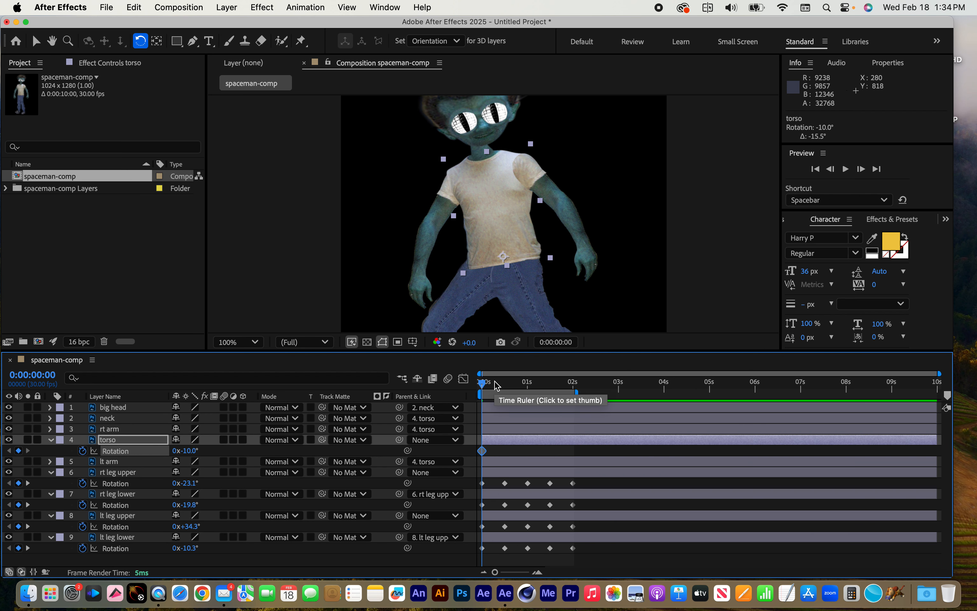
- Keyframe the torso's Rotation at the following leg poses: 15 frames, 1 second at -8.8°, and 1 second 15 frames at -0.8°
{"action": "key", "text": "k"}
{"action": "mouse_move", "coordinate": [502, 228]}
{"action": "left_mouse_down"}
{"action": "mouse_move", "coordinate": [502, 218]}
{"action": "mouse_move", "coordinate": [516, 231]}
{"action": "mouse_move", "coordinate": [499, 220]}
{"action": "left_mouse_up"}
{"action": "key", "text": "k"}
{"action": "key", "text": "k"}
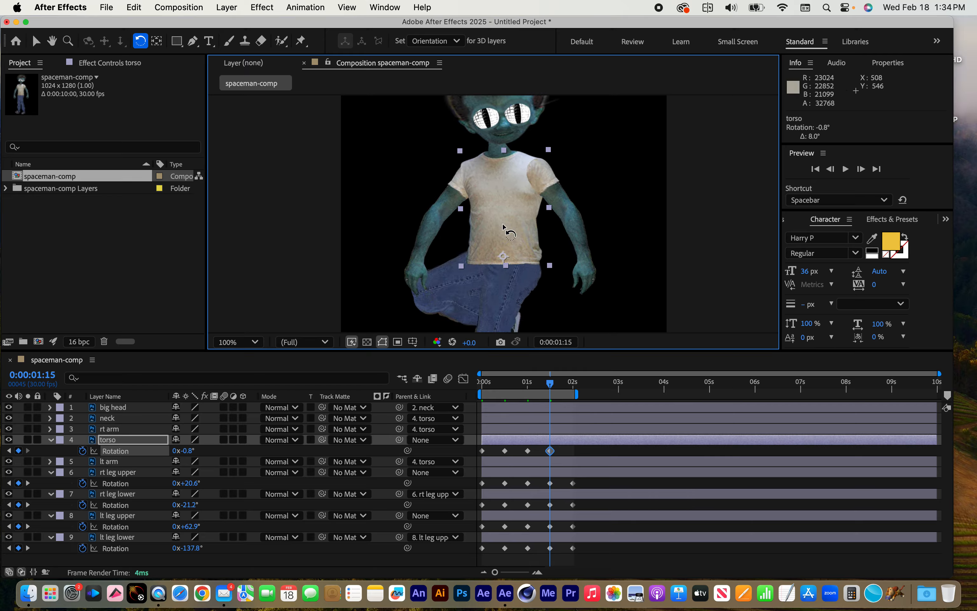
- Copy the torso's first Rotation keyframe and paste it at 2 seconds to loop the sway
{"action": "key", "text": "k"}
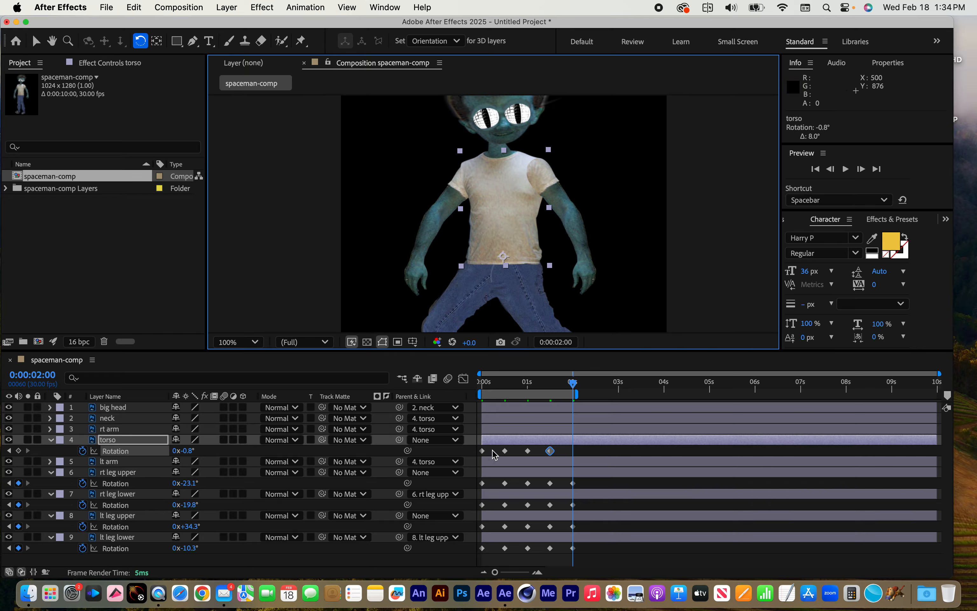
{"action": "left_click", "coordinate": [479, 451]}
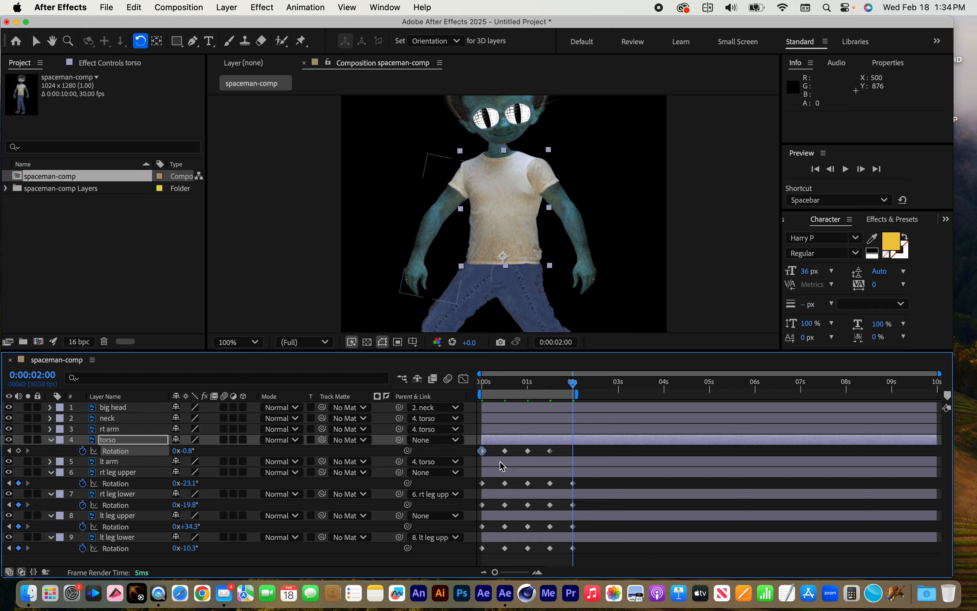
{"action": "key", "text": "super+v"}
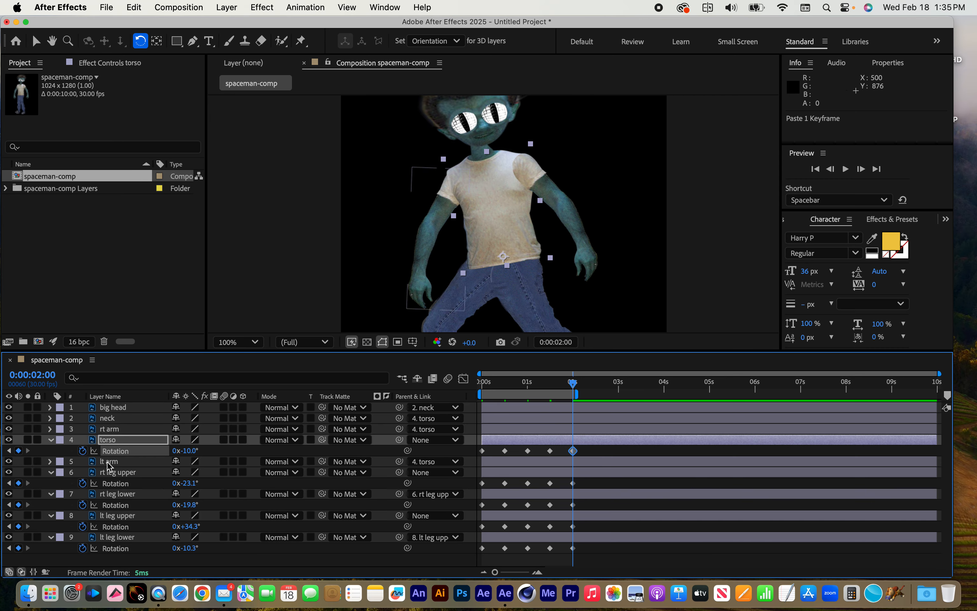
- Reveal Rotation on both arm layers and keyframe the starting swing at 0 seconds: rt arm 74.4°, lt arm -71.9°
{"action": "left_click", "coordinate": [109, 462]}
{"action": "key", "text": "r"}
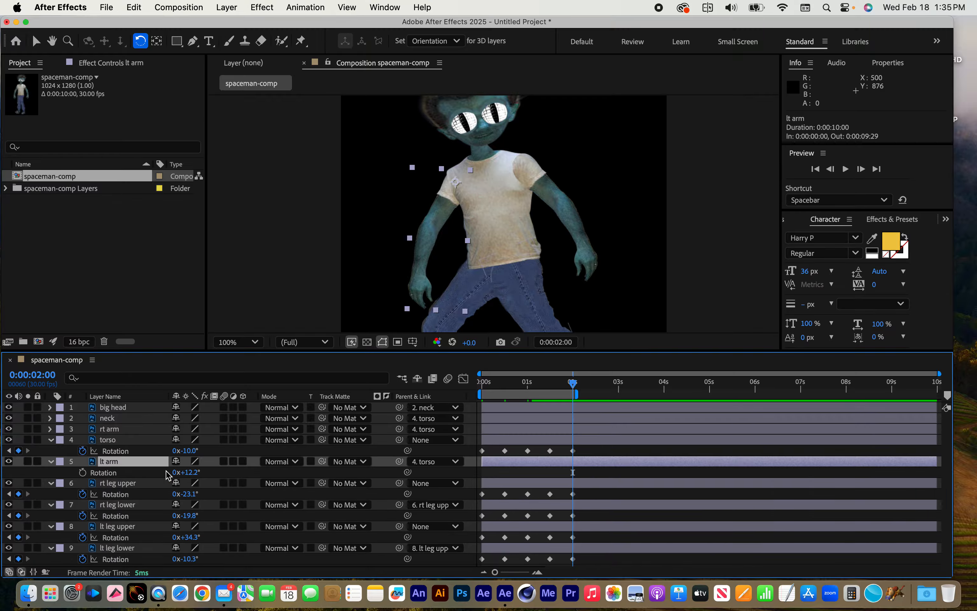
{"action": "left_click", "coordinate": [117, 431]}
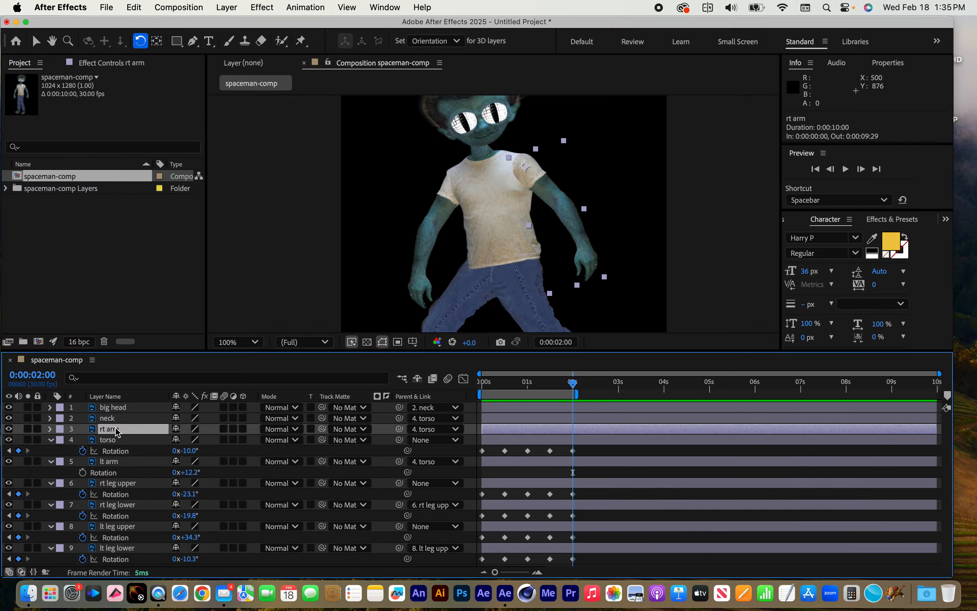
{"action": "key", "text": "r"}
{"action": "left_click_drag", "start_coordinate": [563, 382], "coordinate": [433, 389]}
{"action": "left_click", "coordinate": [83, 483]}
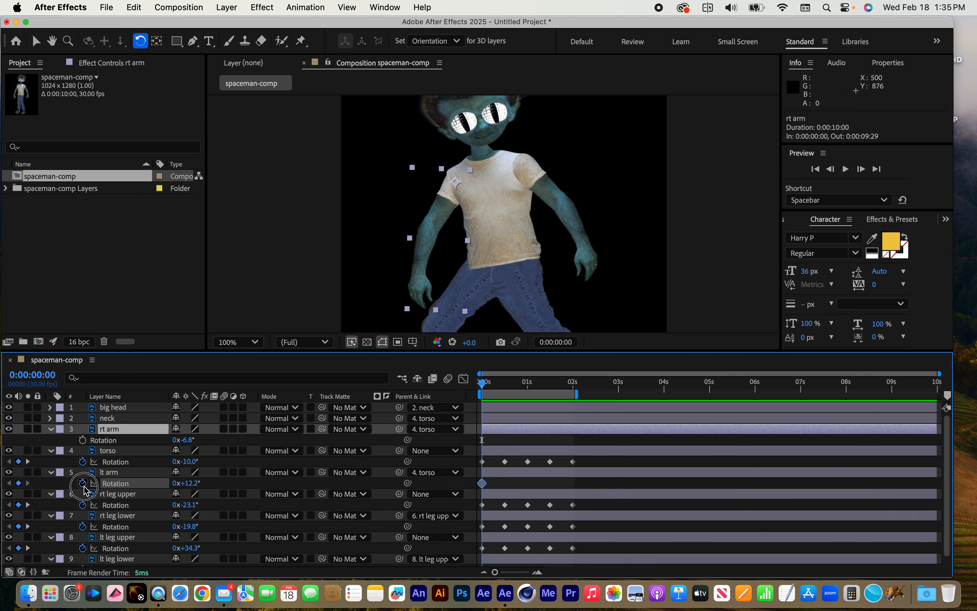
{"action": "left_click", "coordinate": [82, 440]}
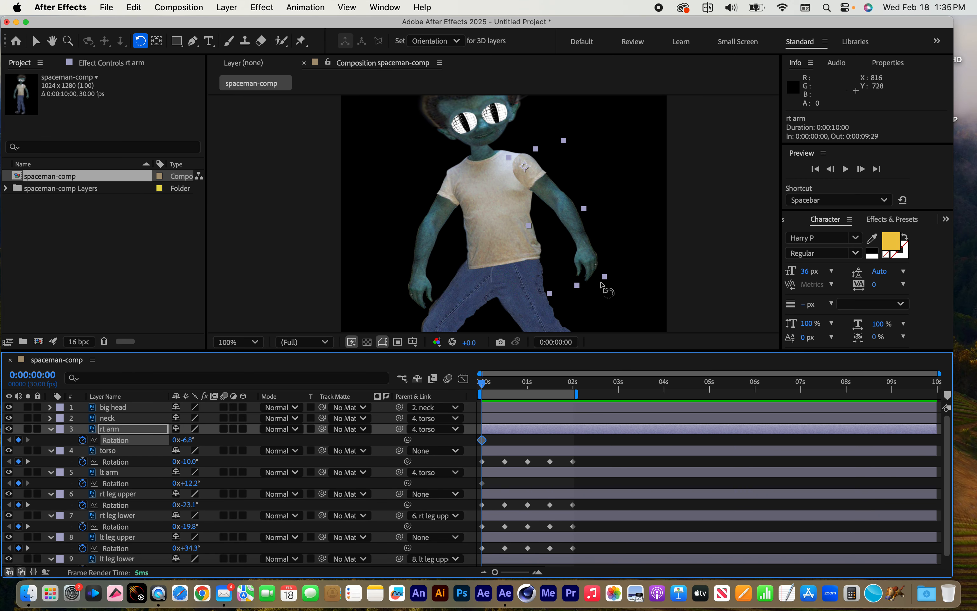
{"action": "left_click_drag", "start_coordinate": [587, 254], "coordinate": [438, 255]}
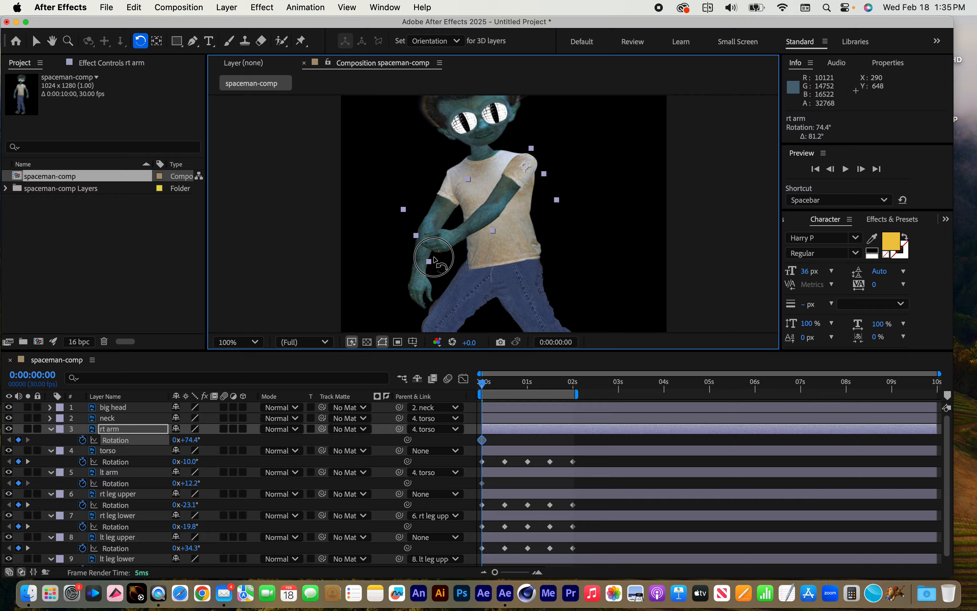
{"action": "left_click_drag", "start_coordinate": [425, 294], "coordinate": [601, 258]}
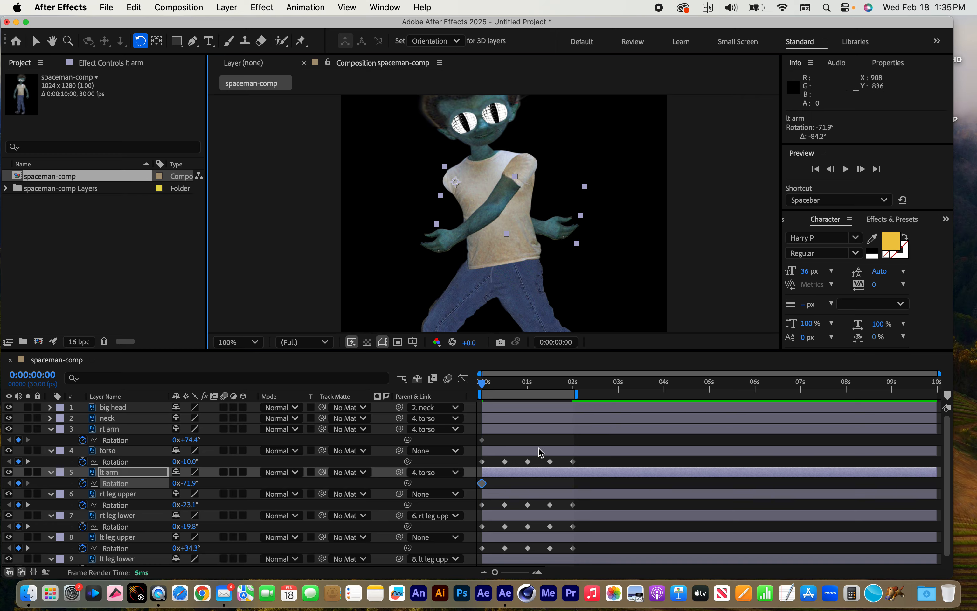
- Keyframe the opposite arm swing at 1 second: rt arm Rotation -9.5°, lt arm Rotation 20.9°
{"action": "left_click_drag", "start_coordinate": [483, 386], "coordinate": [508, 385]}
{"action": "left_click_drag", "start_coordinate": [514, 386], "coordinate": [524, 385]}
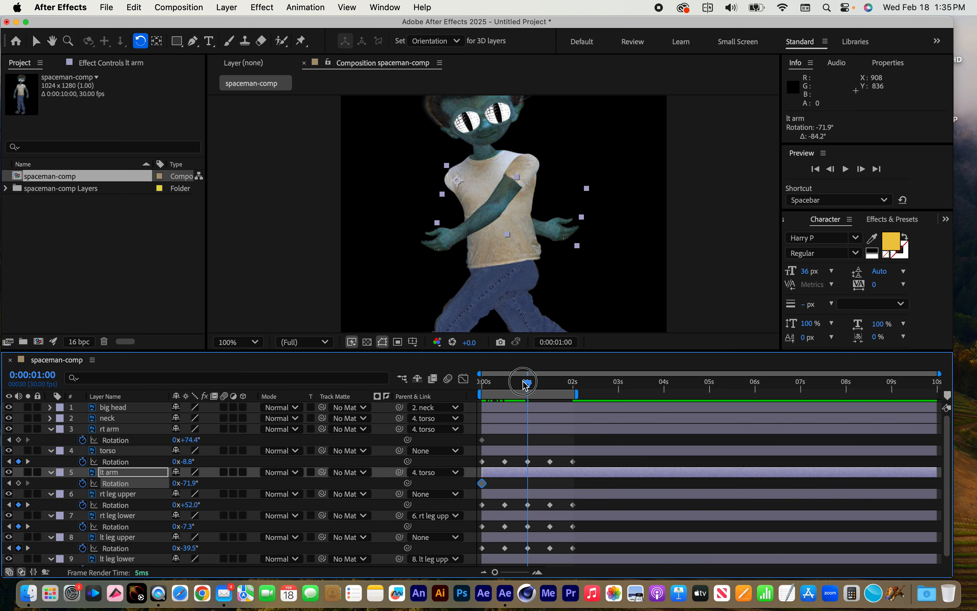
{"action": "left_click_drag", "start_coordinate": [438, 241], "coordinate": [587, 264]}
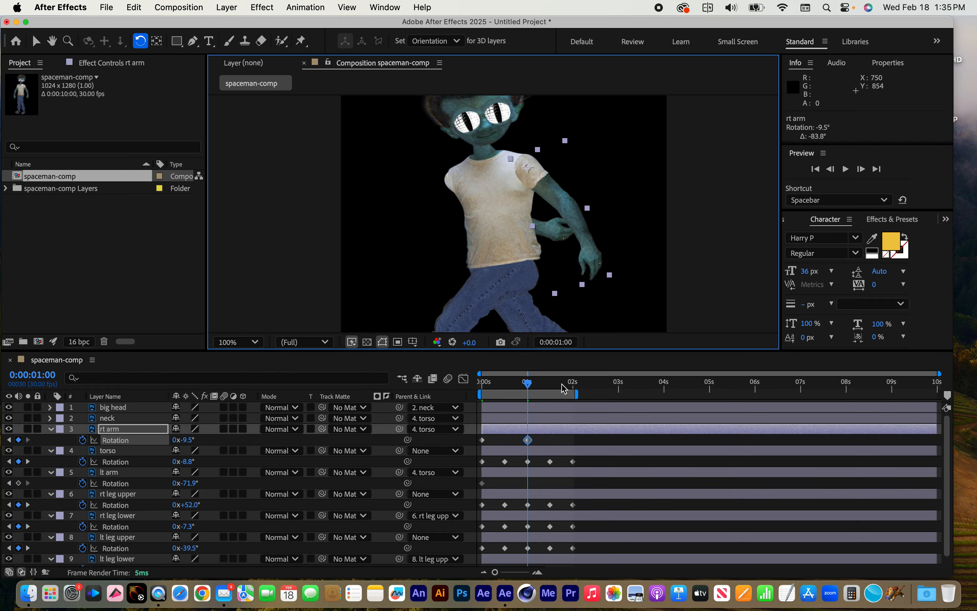
{"action": "left_click", "coordinate": [111, 472]}
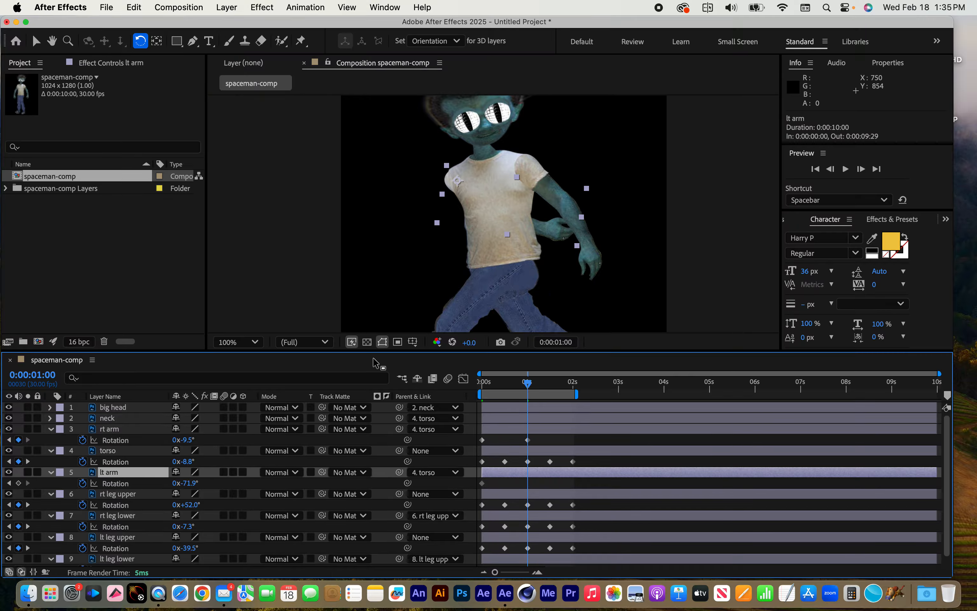
{"action": "left_click_drag", "start_coordinate": [549, 238], "coordinate": [427, 260]}
- Copy the first Rotation keyframe of rt arm and of lt arm to 2 seconds, and preview the walk loop from the start
{"action": "left_click_drag", "start_coordinate": [562, 382], "coordinate": [574, 383]}
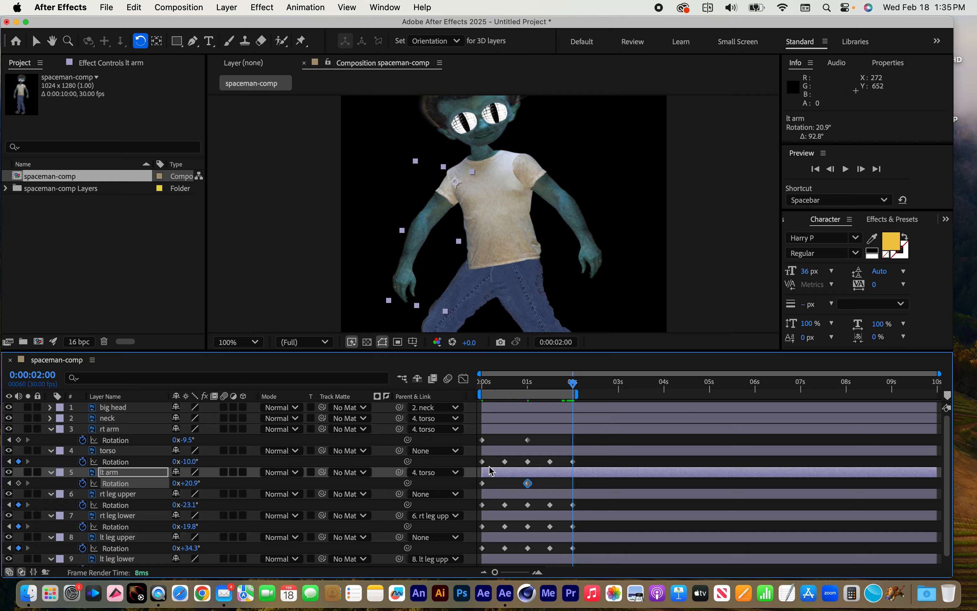
{"action": "left_click", "coordinate": [483, 440]}
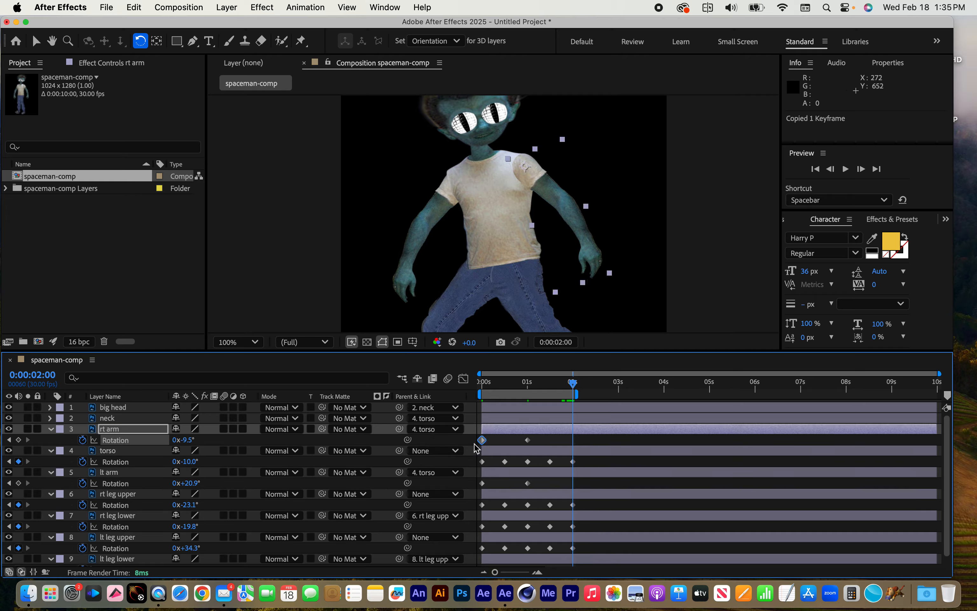
{"action": "key", "text": "super+v"}
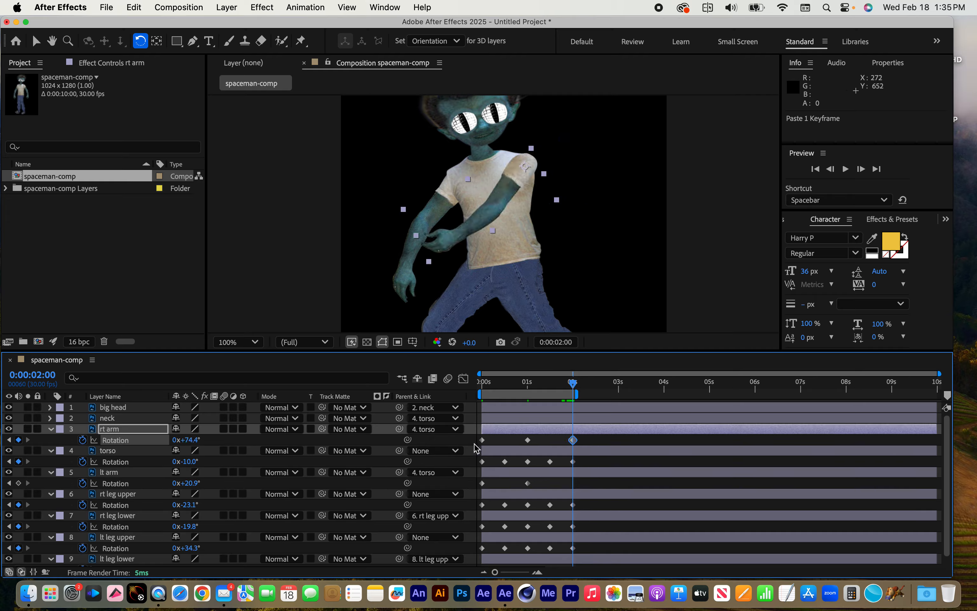
{"action": "left_click", "coordinate": [483, 483]}
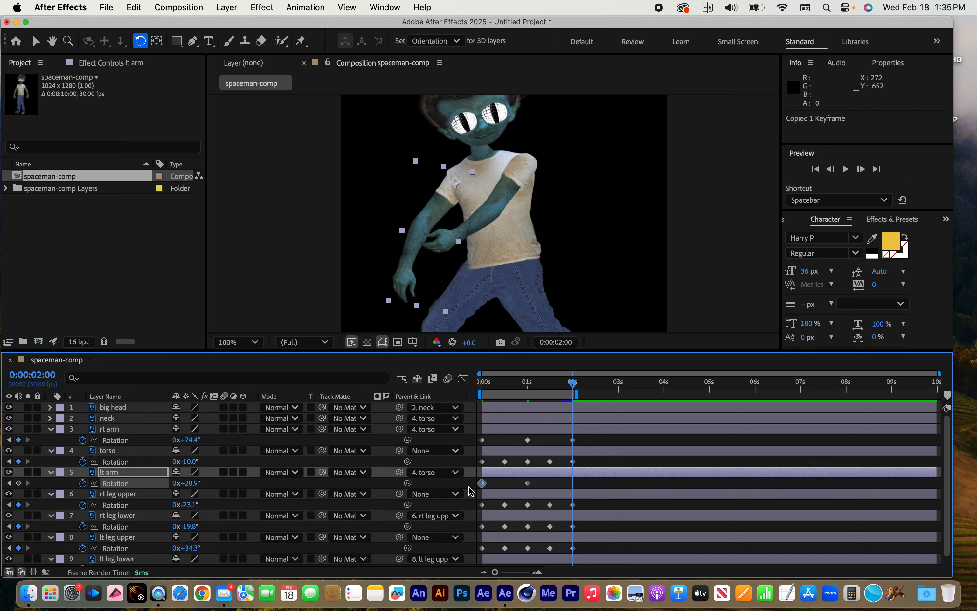
{"action": "key", "text": "super+v"}
{"action": "left_click_drag", "start_coordinate": [574, 390], "coordinate": [482, 381]}
{"action": "key", "text": "space"}
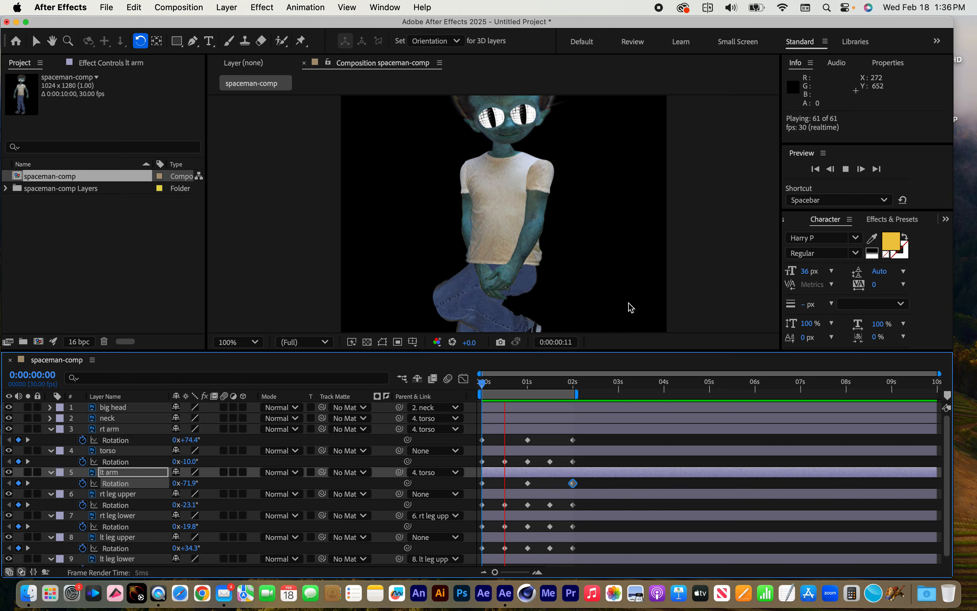
- Move the lt arm layer below lt leg lower in the layer stack and preview the walk cycle
{"action": "left_click", "coordinate": [526, 390]}
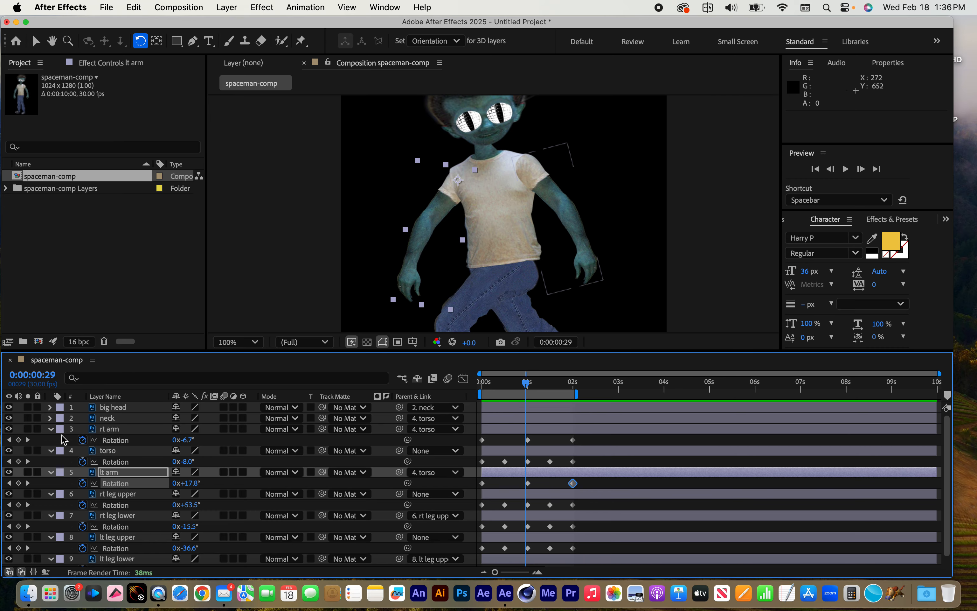
{"action": "left_click", "coordinate": [113, 473]}
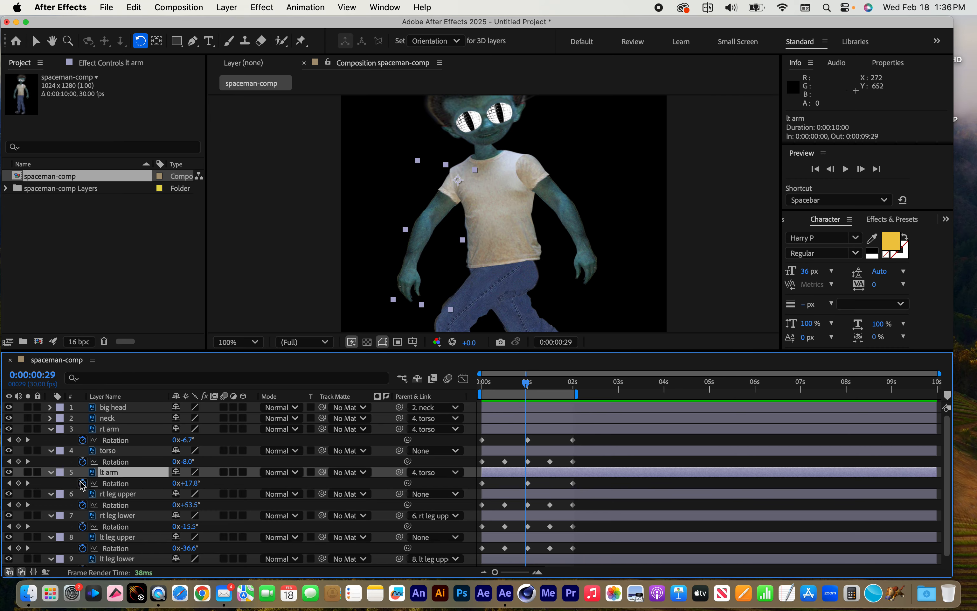
{"action": "left_click_drag", "start_coordinate": [119, 470], "coordinate": [139, 555]}
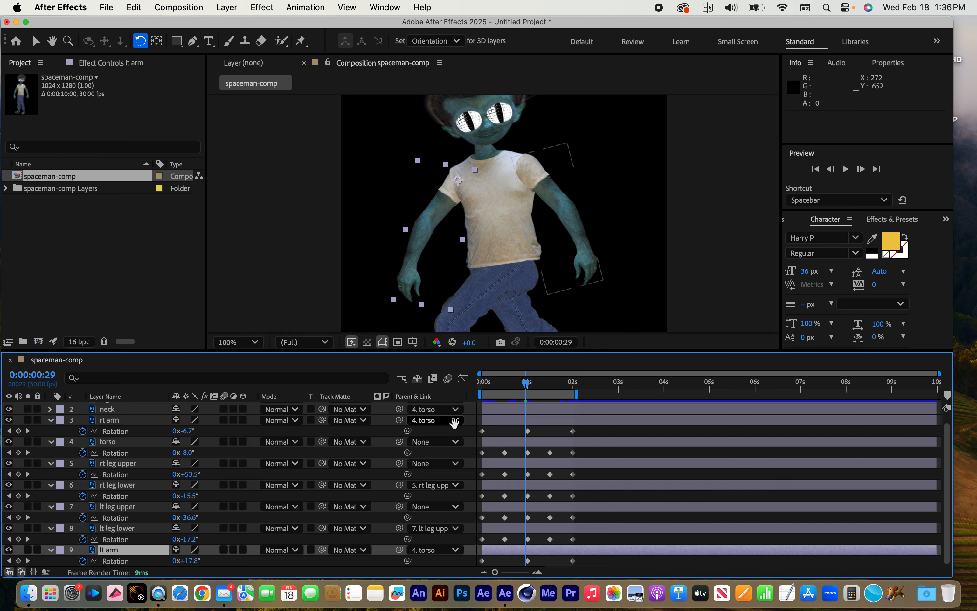
{"action": "key", "text": "space"}
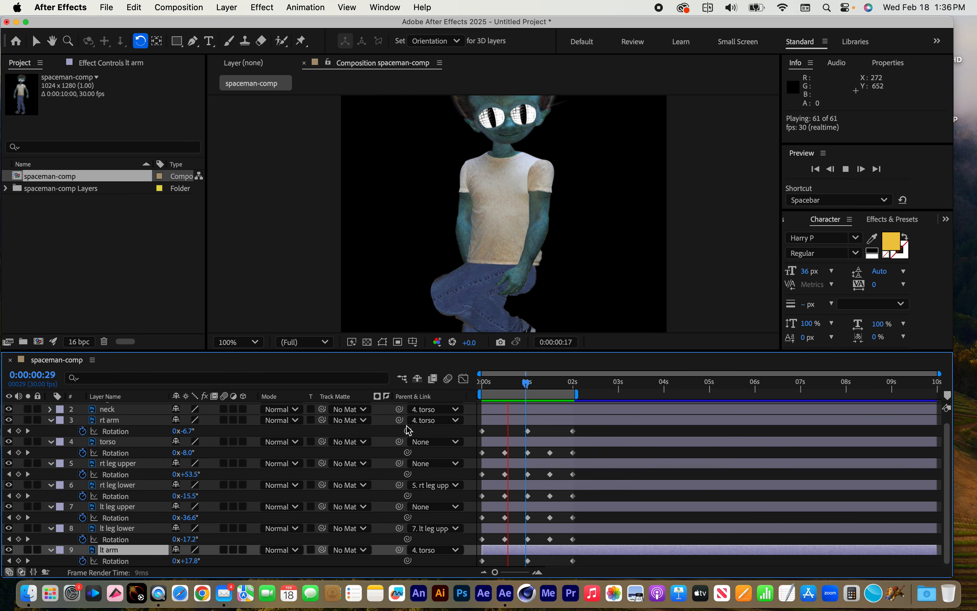
{"action": "key", "text": "space"}
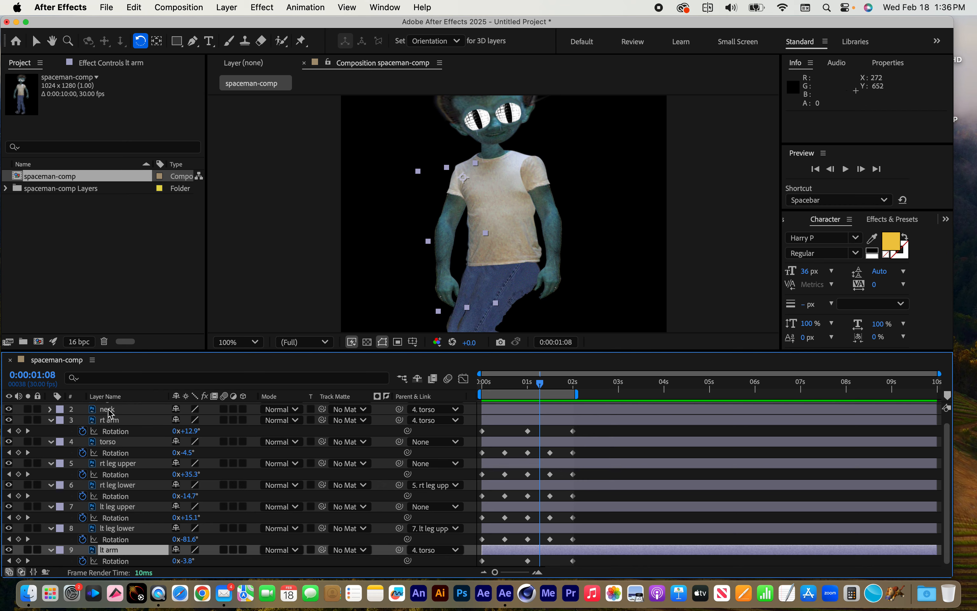
- Reveal the big head layer's Position, shift the head at 0 seconds and set a starting Position keyframe
{"action": "scroll", "coordinate": [114, 446], "scroll_direction": "up", "scroll_amount": 1}
{"action": "left_click", "coordinate": [113, 408]}
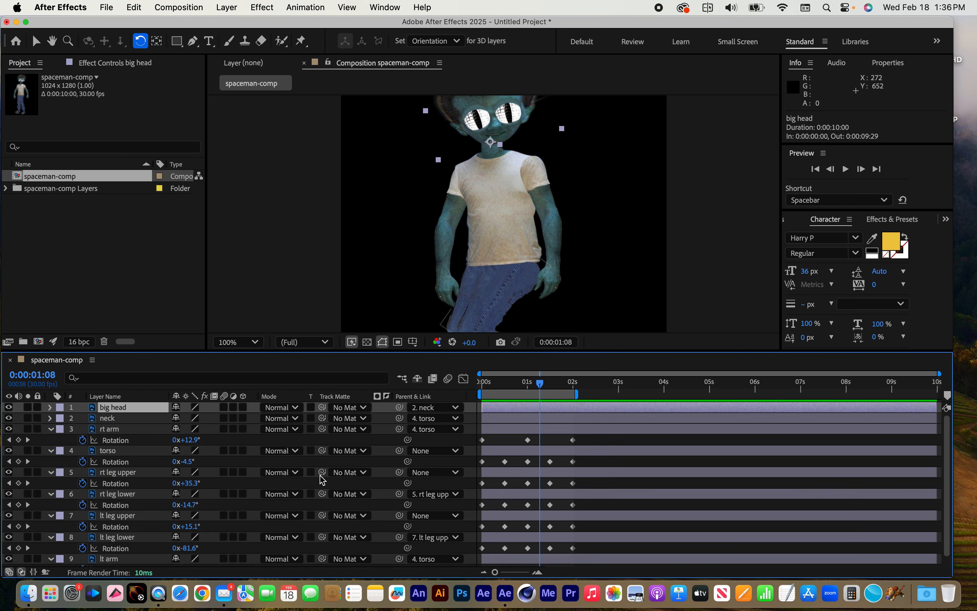
{"action": "key", "text": "p"}
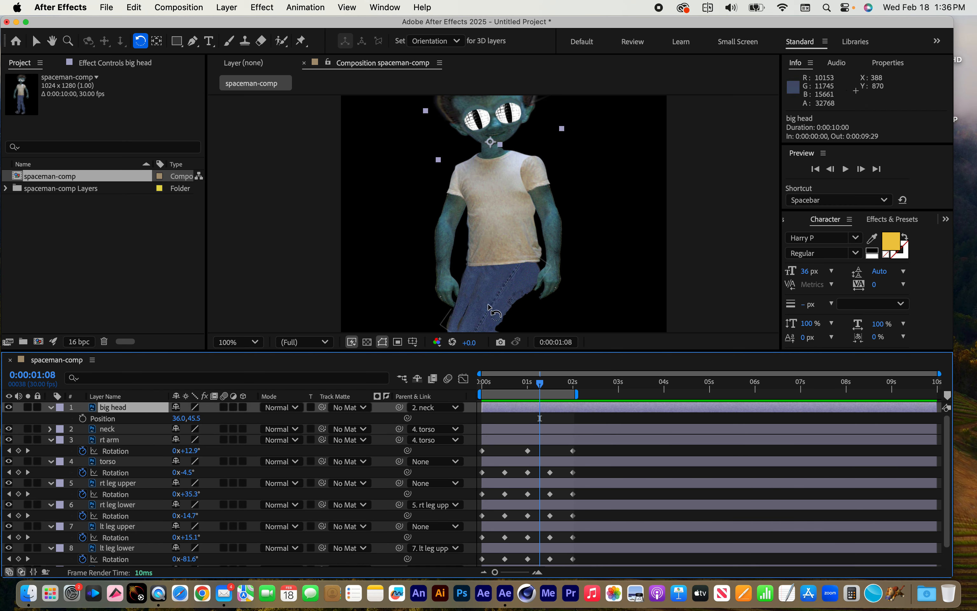
{"action": "key", "text": "h"}
{"action": "left_click_drag", "start_coordinate": [602, 170], "coordinate": [594, 243]}
{"action": "key", "text": "w"}
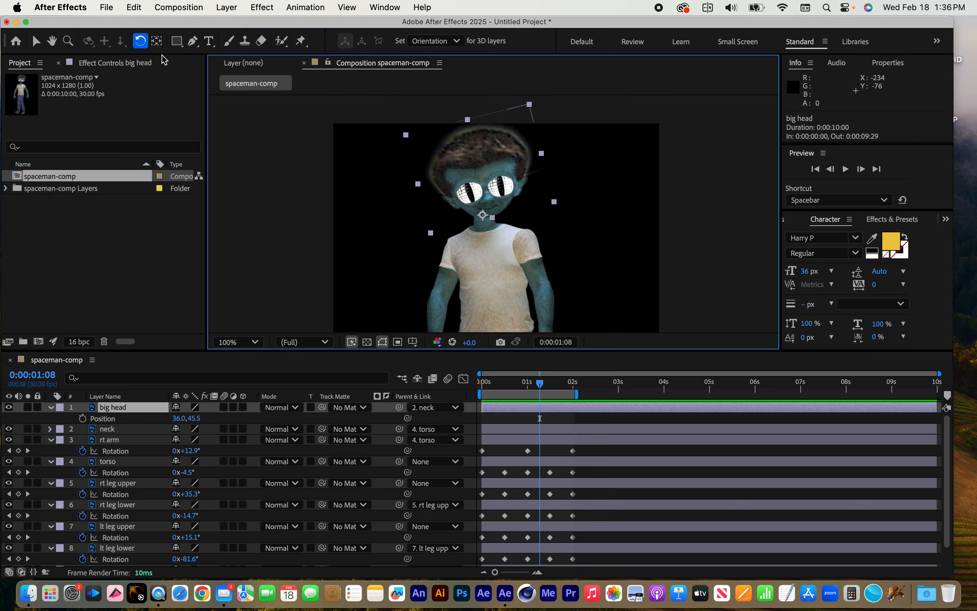
{"action": "left_click", "coordinate": [36, 40]}
{"action": "left_click_drag", "start_coordinate": [533, 385], "coordinate": [468, 384]}
{"action": "left_click_drag", "start_coordinate": [484, 175], "coordinate": [474, 179]}
{"action": "left_click", "coordinate": [83, 418]}
- Keyframe the big head's Position at 21.8, 50.4 at 15 frames and adjust its 0-second keyframe to -13.4, 43.0
{"action": "left_click", "coordinate": [505, 384]}
{"action": "left_click_drag", "start_coordinate": [490, 178], "coordinate": [471, 189]}
{"action": "key", "text": "Home"}
{"action": "key", "text": "k"}
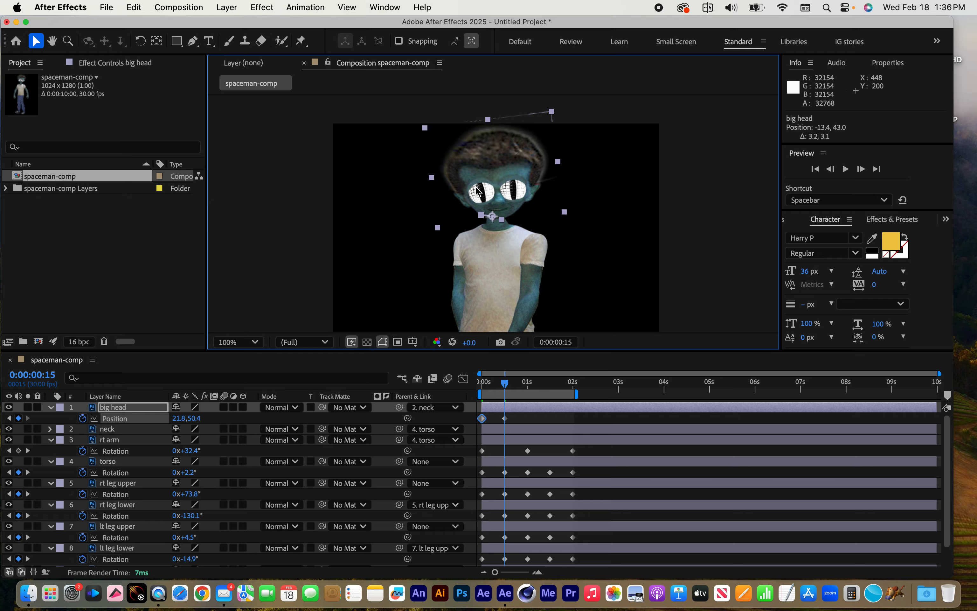
- Reposition the big head to add Position keyframes at 1 second and at 1 second 15 frames, the latter at 10.8, 53.0
{"action": "key", "text": "k"}
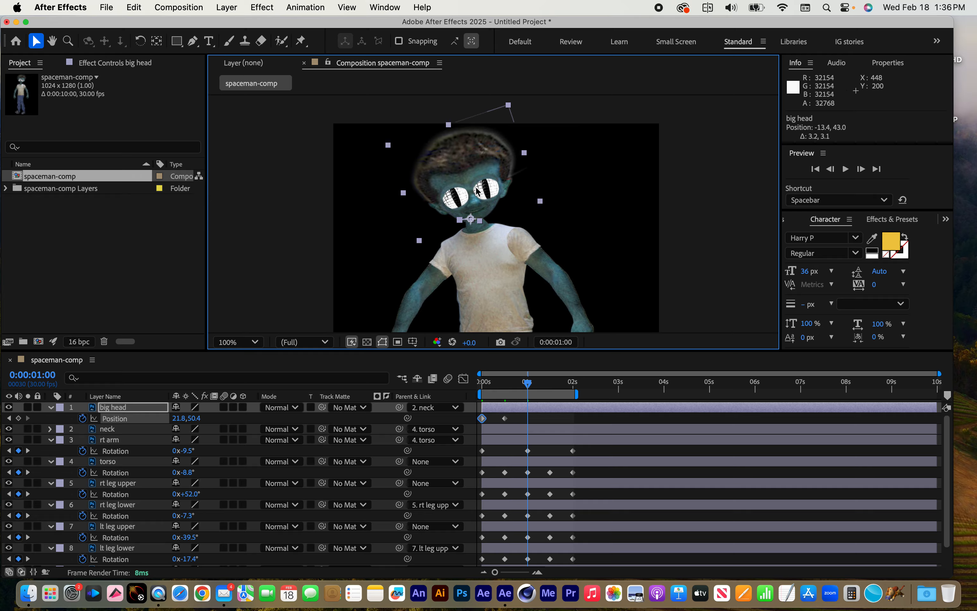
{"action": "key", "text": "space"}
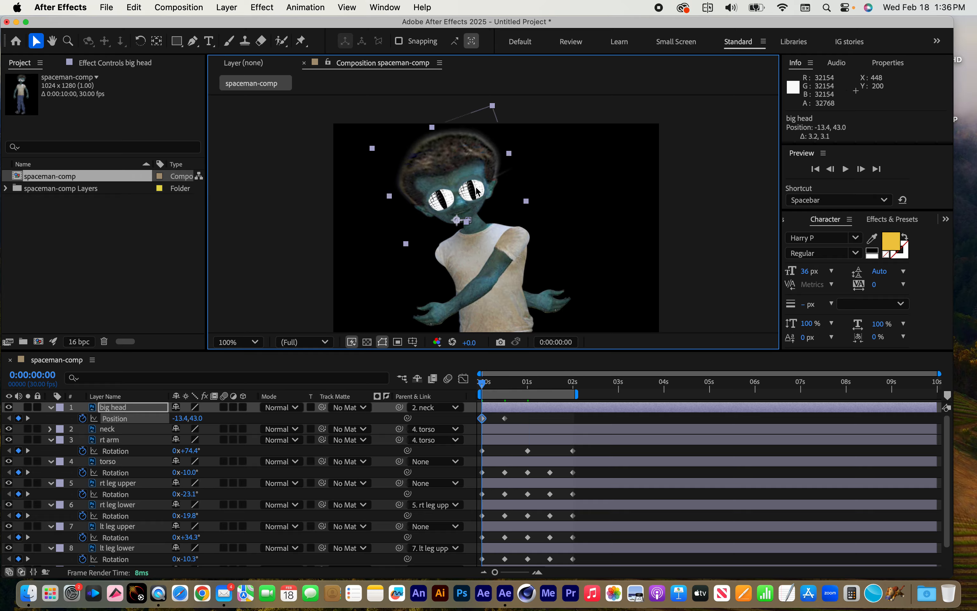
{"action": "key", "text": "space"}
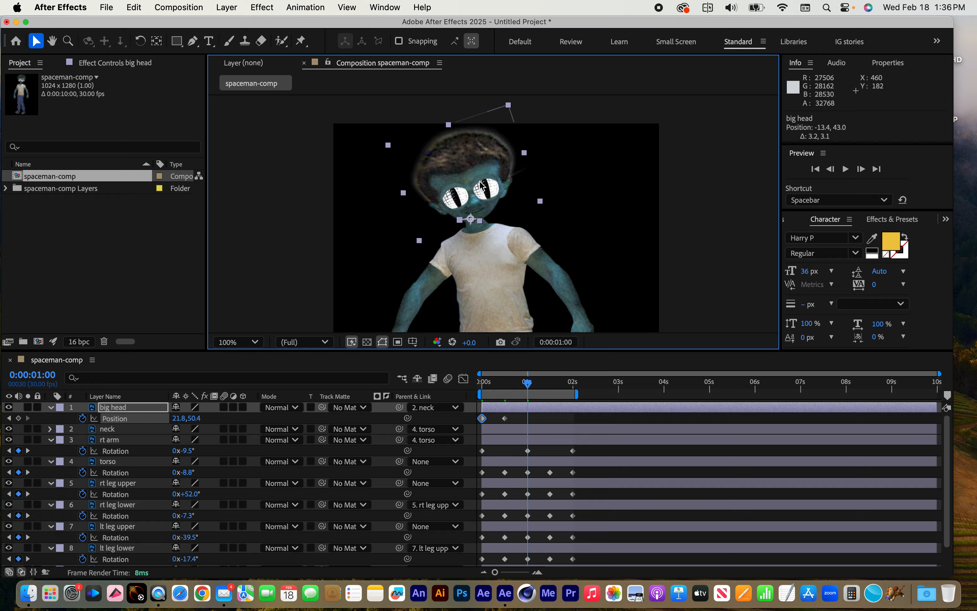
{"action": "key", "text": "j"}
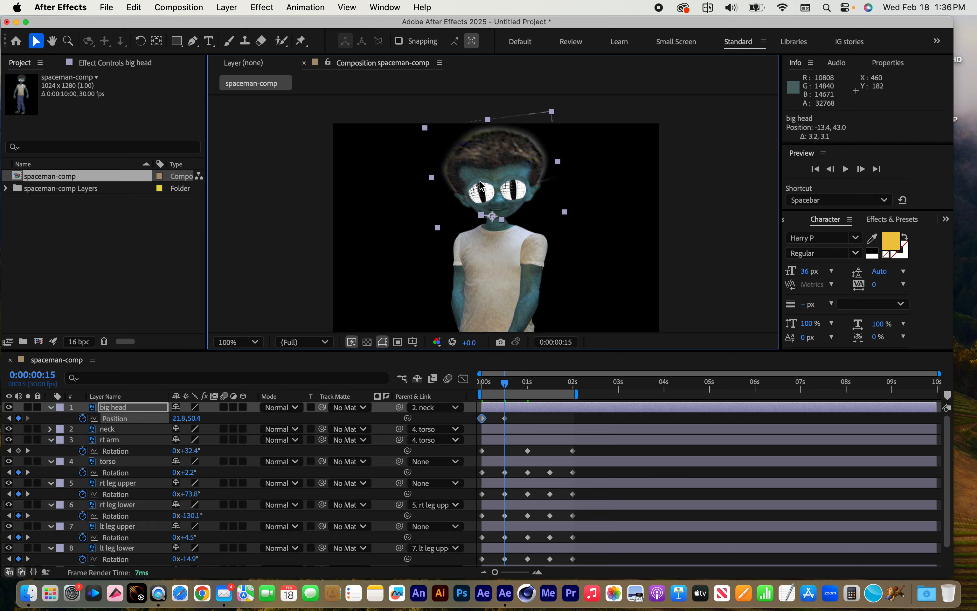
{"action": "key", "text": "k"}
{"action": "mouse_move", "coordinate": [485, 185]}
{"action": "left_mouse_down"}
{"action": "mouse_move", "coordinate": [469, 186]}
{"action": "mouse_move", "coordinate": [490, 187]}
{"action": "left_mouse_up"}
{"action": "key", "text": "k"}
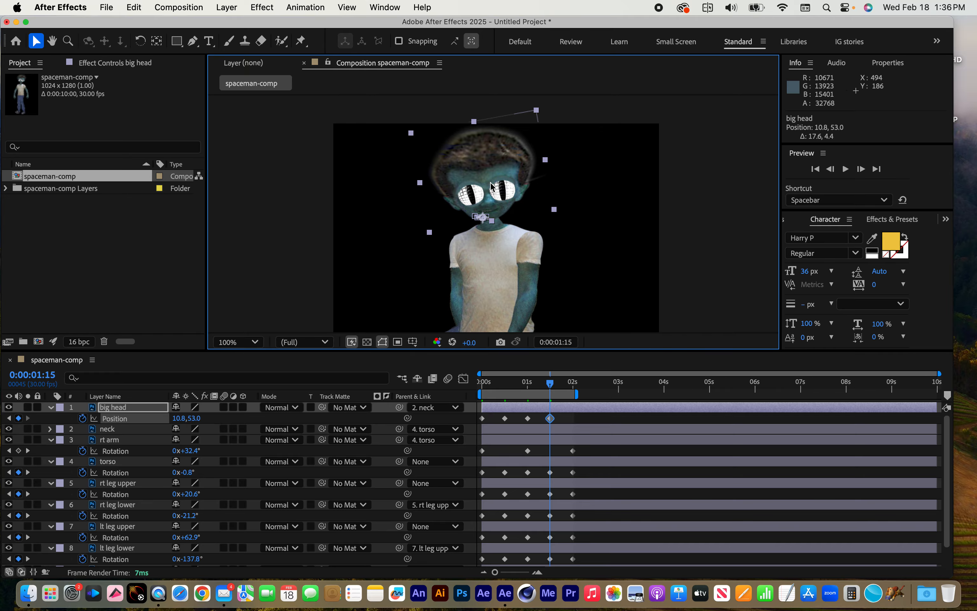
- Copy the big head's first Position keyframe and paste it at 2 seconds to loop the head movement
{"action": "key", "text": "k"}
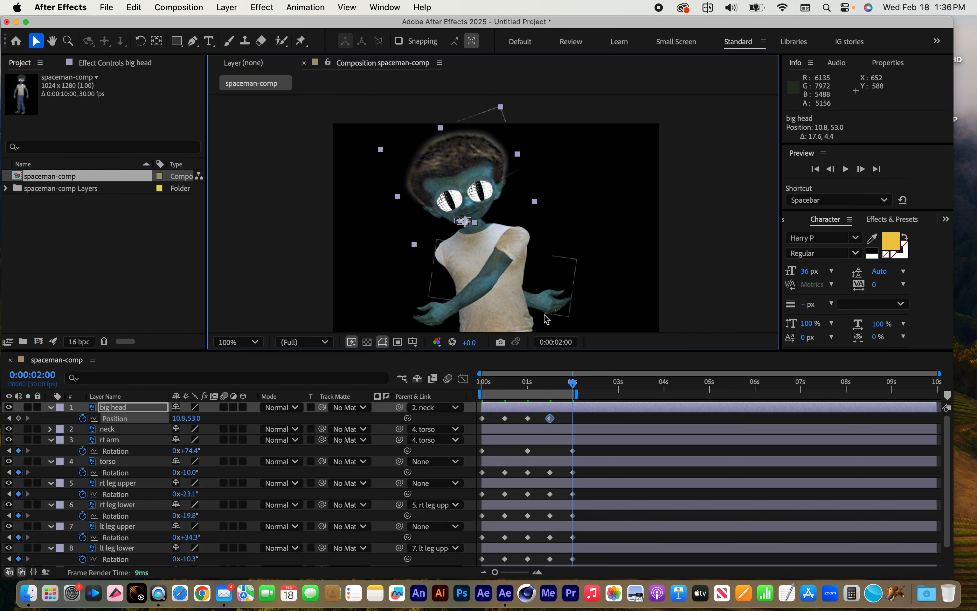
{"action": "left_click", "coordinate": [483, 418]}
{"action": "left_click", "coordinate": [482, 418]}
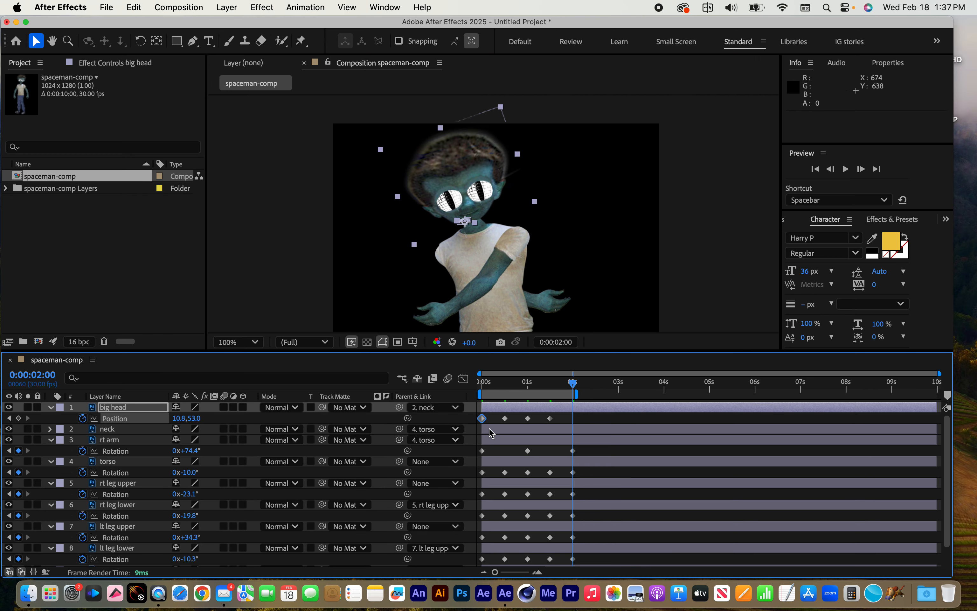
{"action": "key", "text": "super+v"}
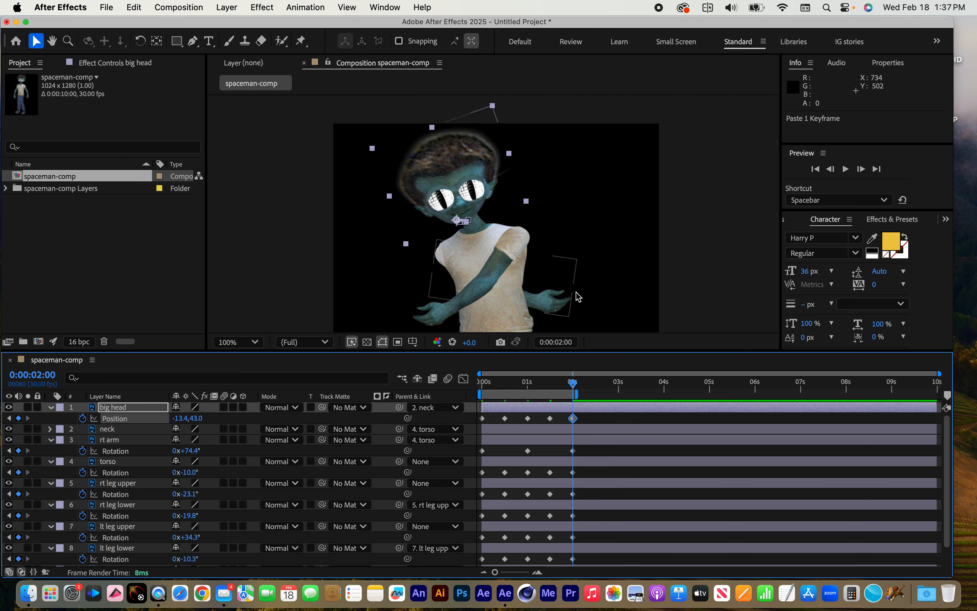
- Show the whole figure at 50% magnification and preview the two-second walk cycle with the head movement
{"action": "scroll", "coordinate": [562, 305], "scroll_direction": "down", "scroll_amount": 1}
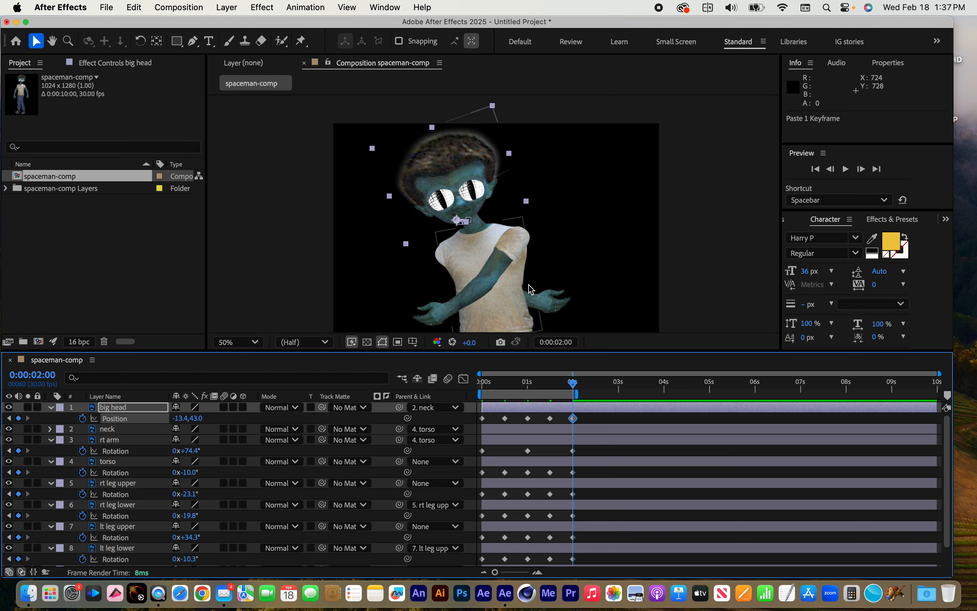
{"action": "key", "text": "space"}
{"action": "left_click_drag", "start_coordinate": [621, 285], "coordinate": [622, 225]}
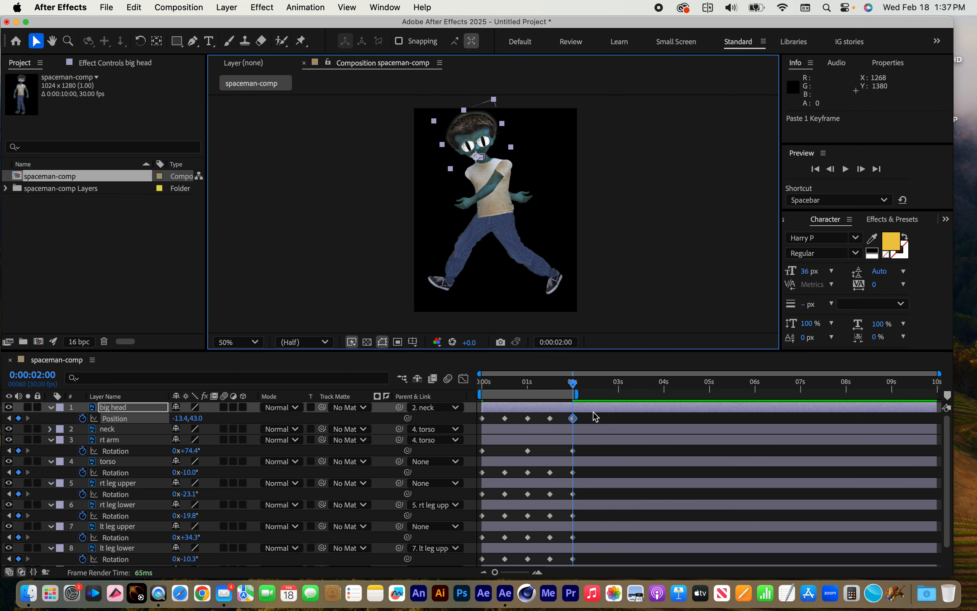
{"action": "left_click", "coordinate": [601, 422]}
{"action": "key", "text": "space"}
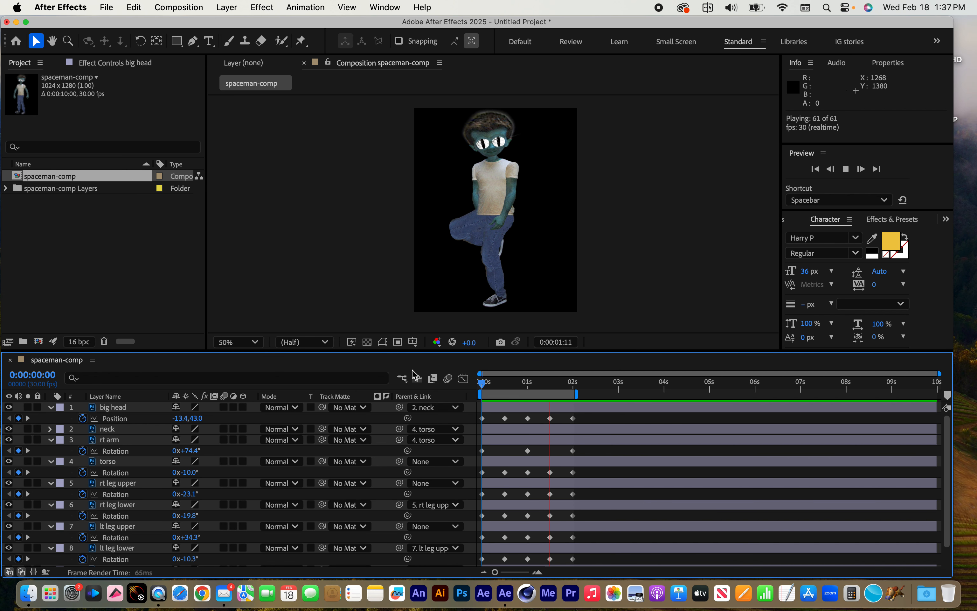
{"action": "key", "text": "space"}
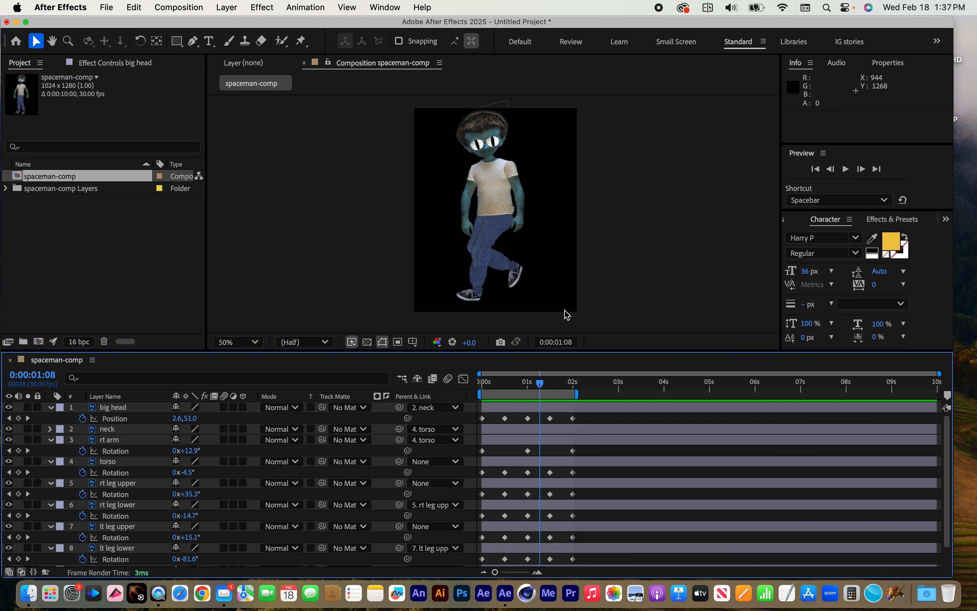
- Reveal Position on both upper leg layers and start Position keyframes for them at 0 seconds
{"action": "left_click", "coordinate": [127, 487]}
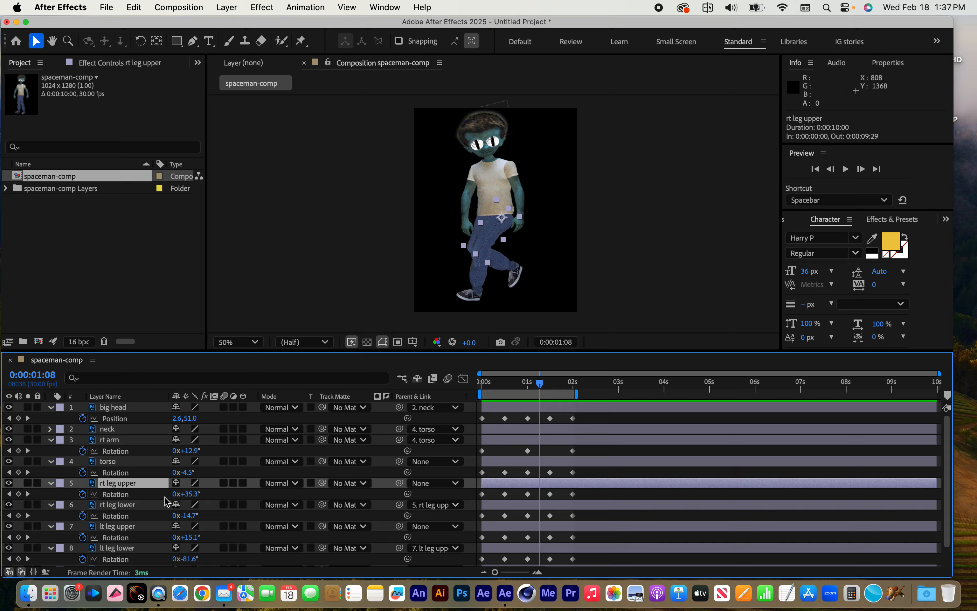
{"action": "key", "text": "shift+p"}
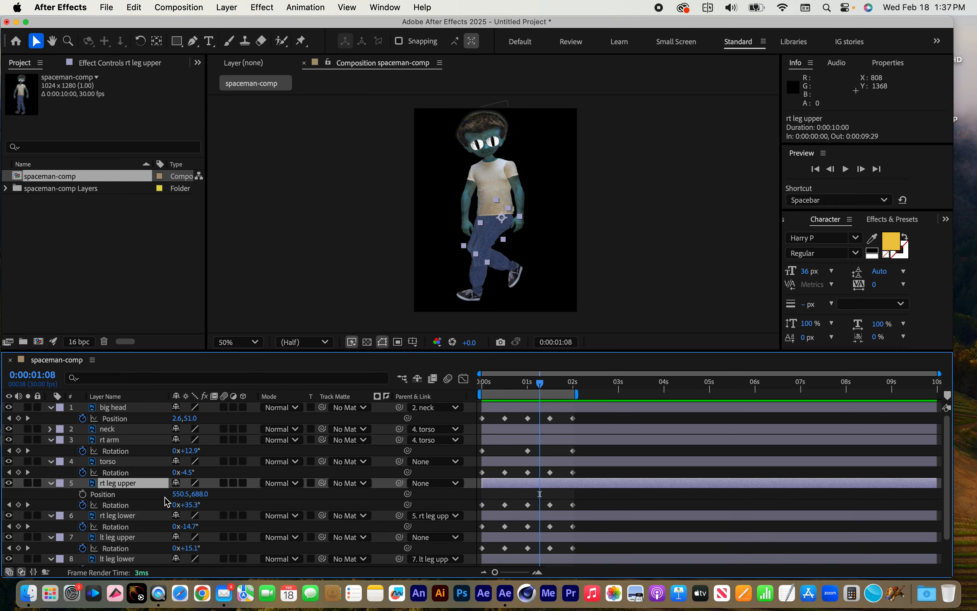
{"action": "left_click", "coordinate": [123, 538]}
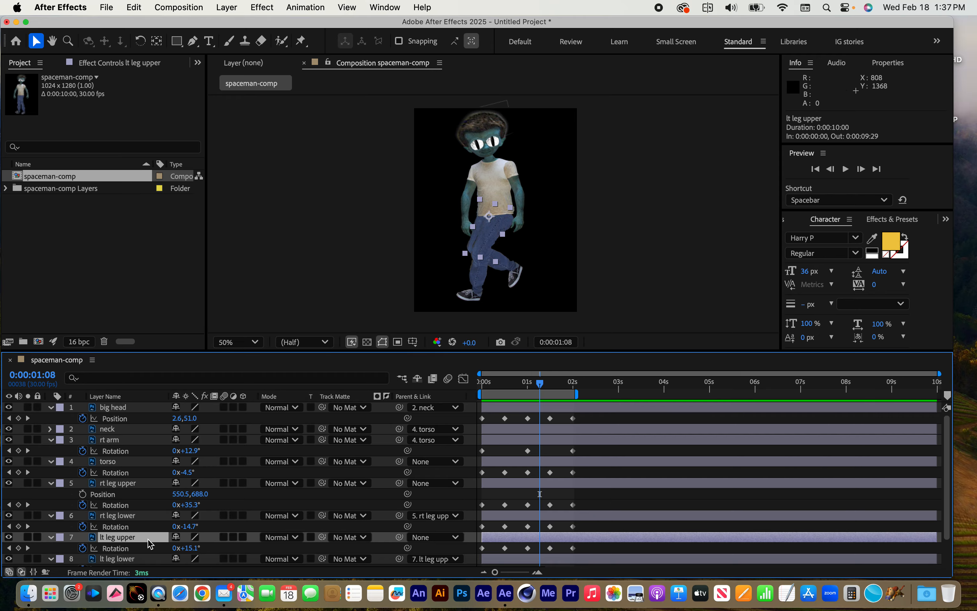
{"action": "key", "text": "shift+p"}
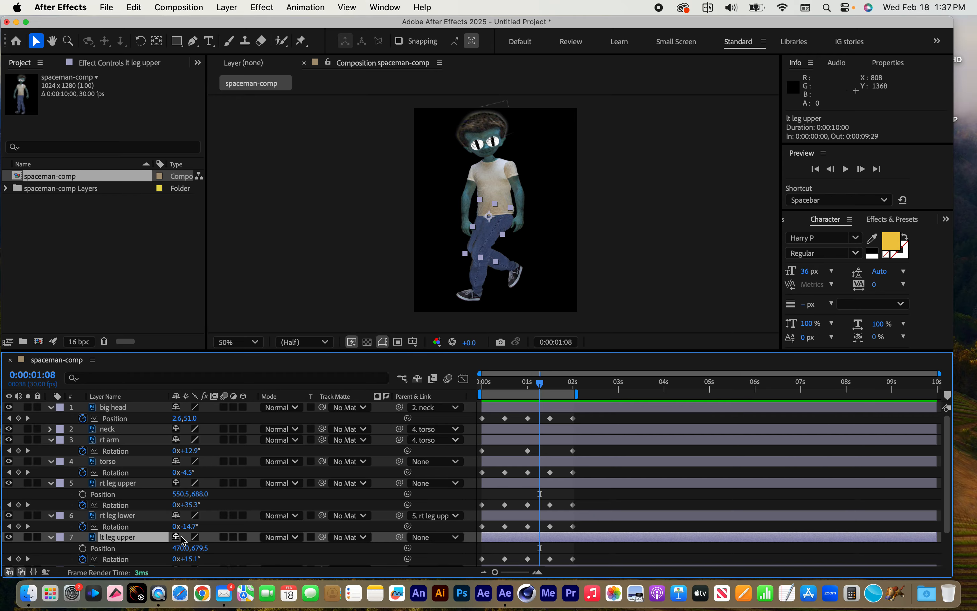
{"action": "left_click_drag", "start_coordinate": [545, 388], "coordinate": [445, 387]}
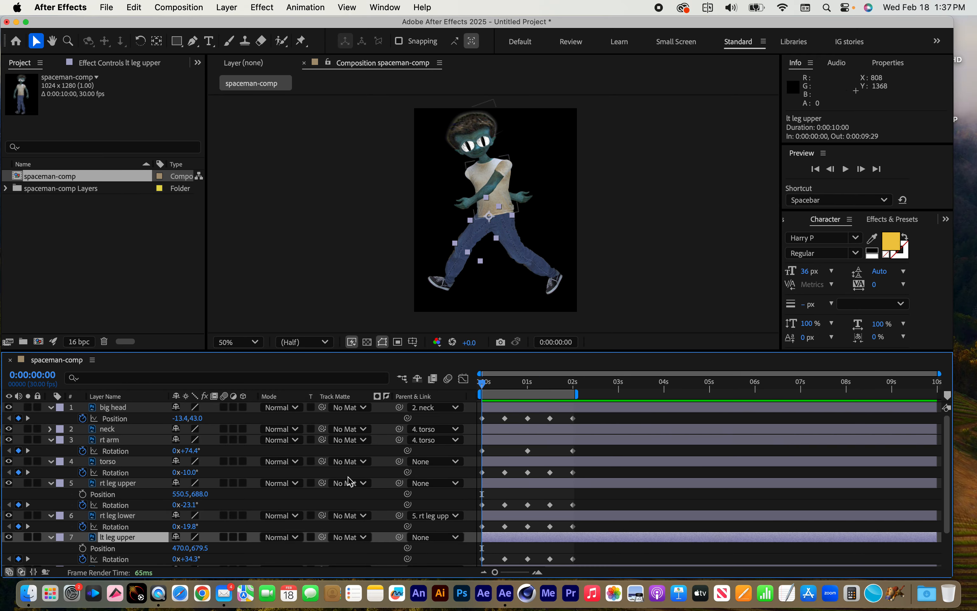
{"action": "left_click", "coordinate": [82, 494]}
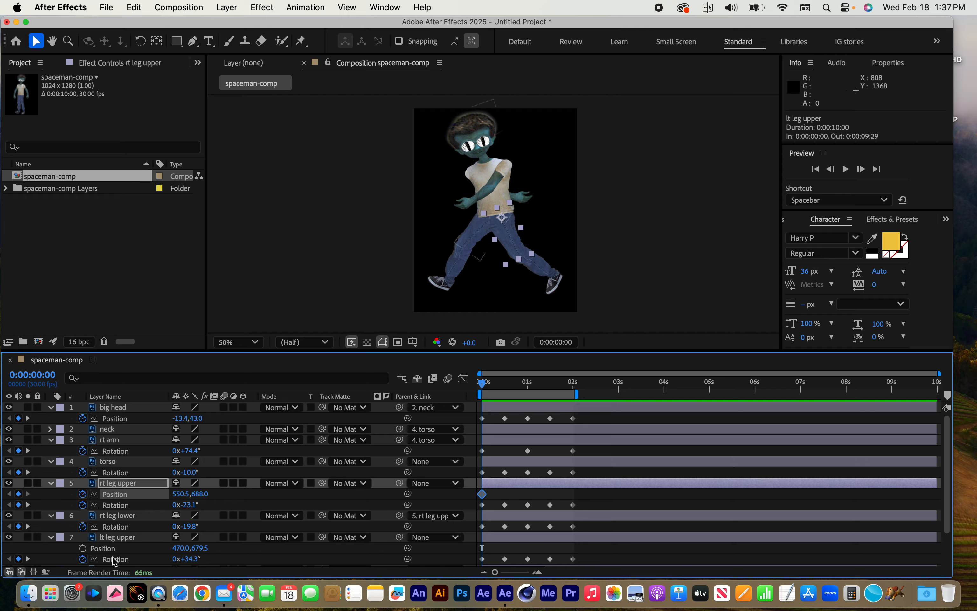
{"action": "left_click", "coordinate": [83, 548]}
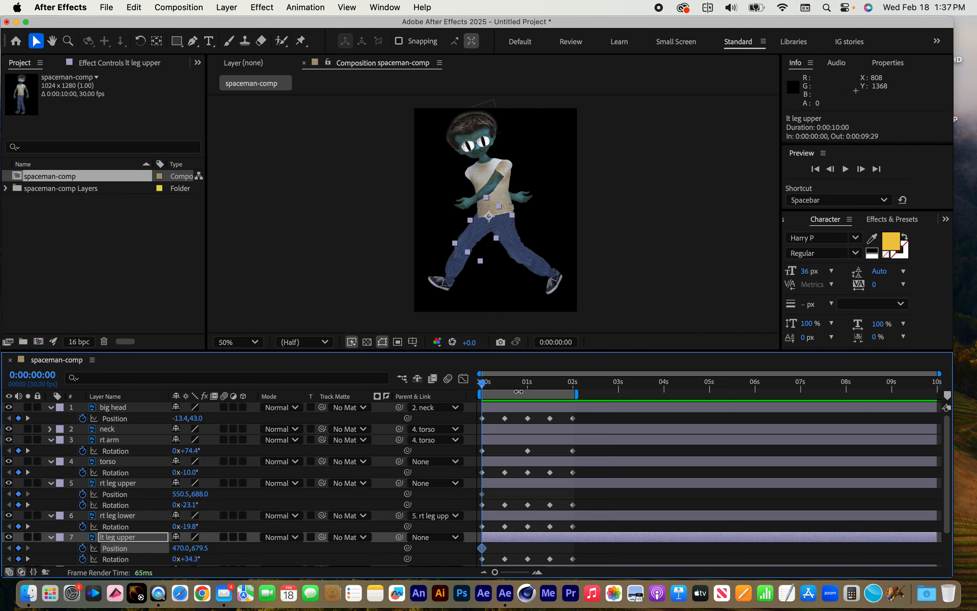
- At 1 second, reposition the right upper leg to 500.5, 694.0 and the left upper leg to 530.0, 679.5
{"action": "left_click_drag", "start_coordinate": [491, 387], "coordinate": [522, 387]}
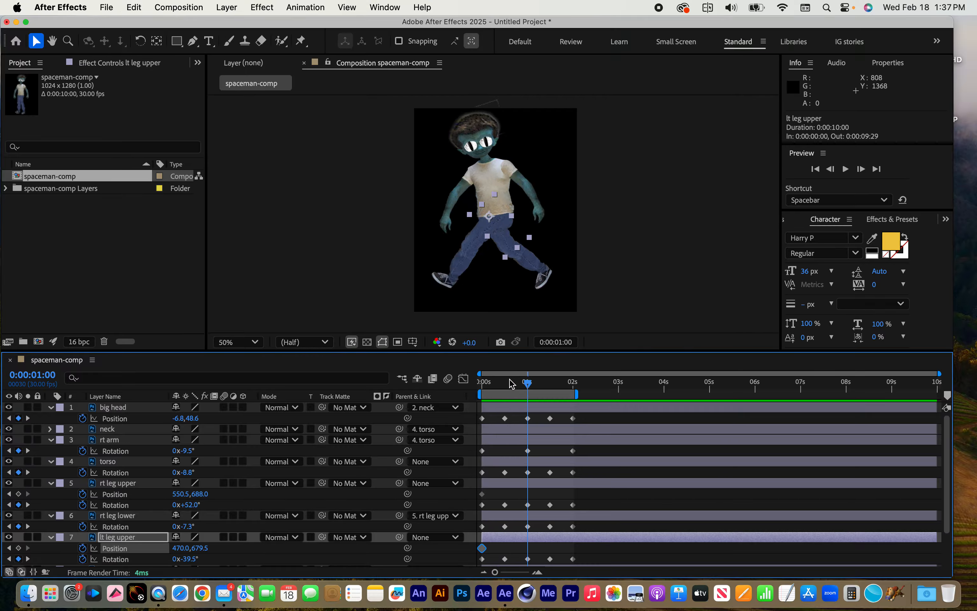
{"action": "key", "text": "period"}
{"action": "key", "text": "space"}
{"action": "left_click_drag", "start_coordinate": [542, 284], "coordinate": [541, 222]}
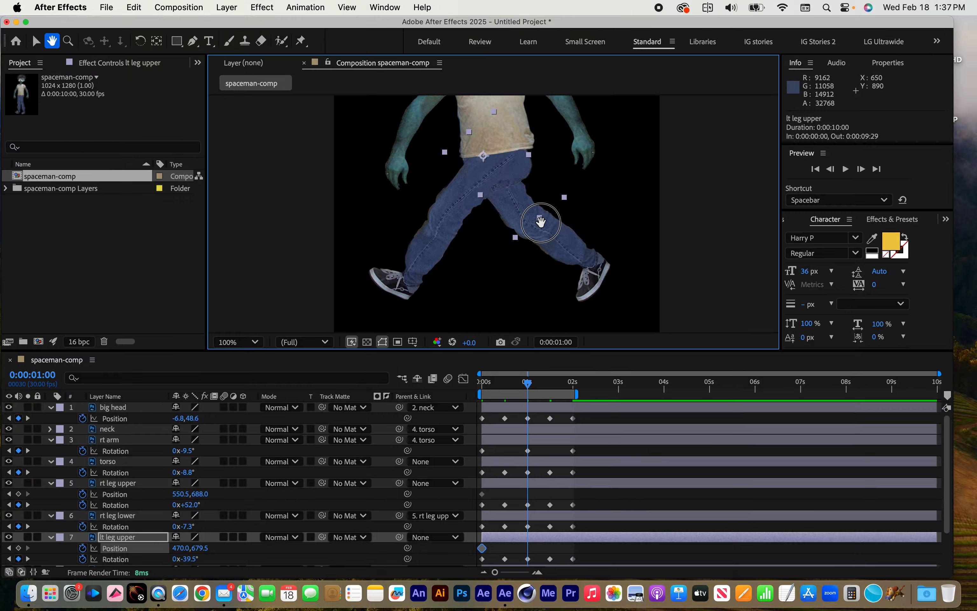
{"action": "left_click", "coordinate": [482, 206]}
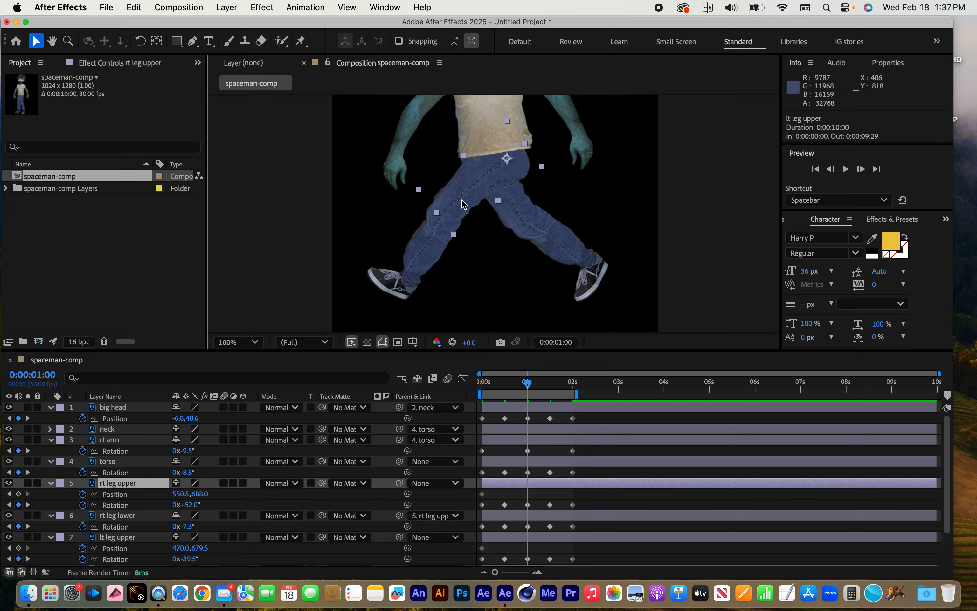
{"action": "mouse_move", "coordinate": [465, 203]}
{"action": "left_mouse_down"}
{"action": "mouse_move", "coordinate": [440, 204]}
{"action": "mouse_move", "coordinate": [451, 206]}
{"action": "left_mouse_up"}
{"action": "left_click_drag", "start_coordinate": [509, 213], "coordinate": [533, 213]}
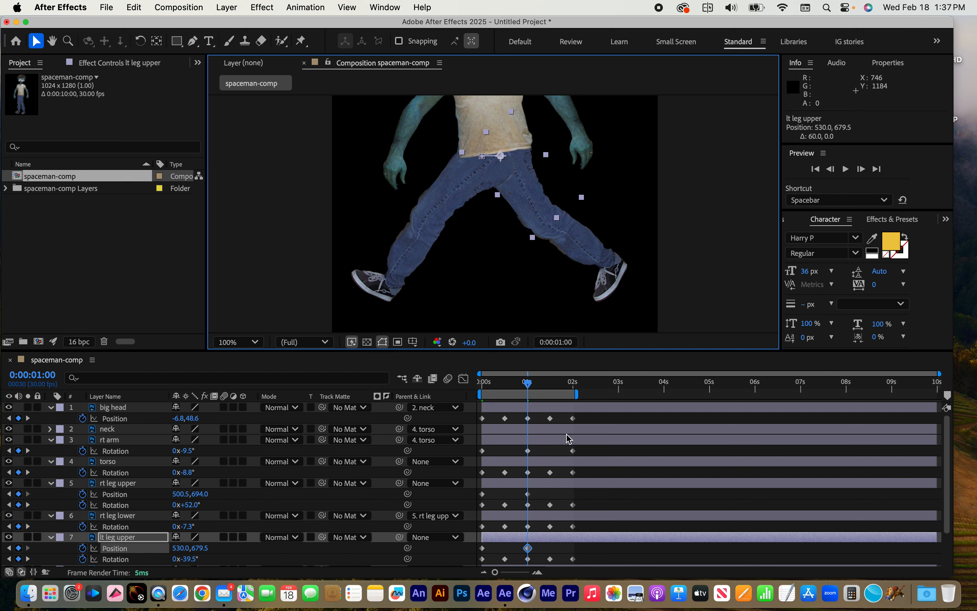
- Copy the first Position keyframe of each upper leg and paste it on the same layer at 2 seconds
{"action": "left_click_drag", "start_coordinate": [529, 388], "coordinate": [572, 374]}
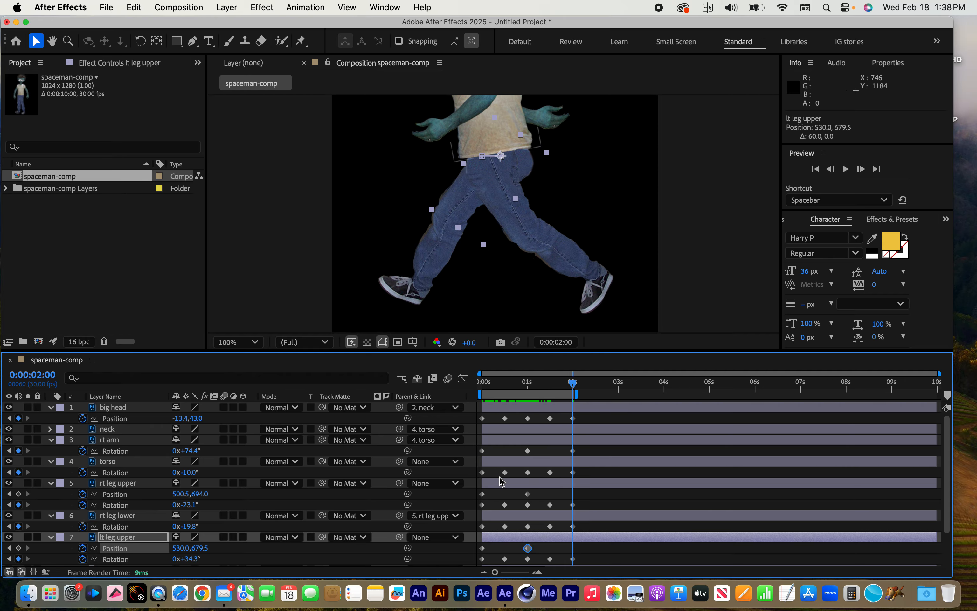
{"action": "left_click", "coordinate": [483, 494]}
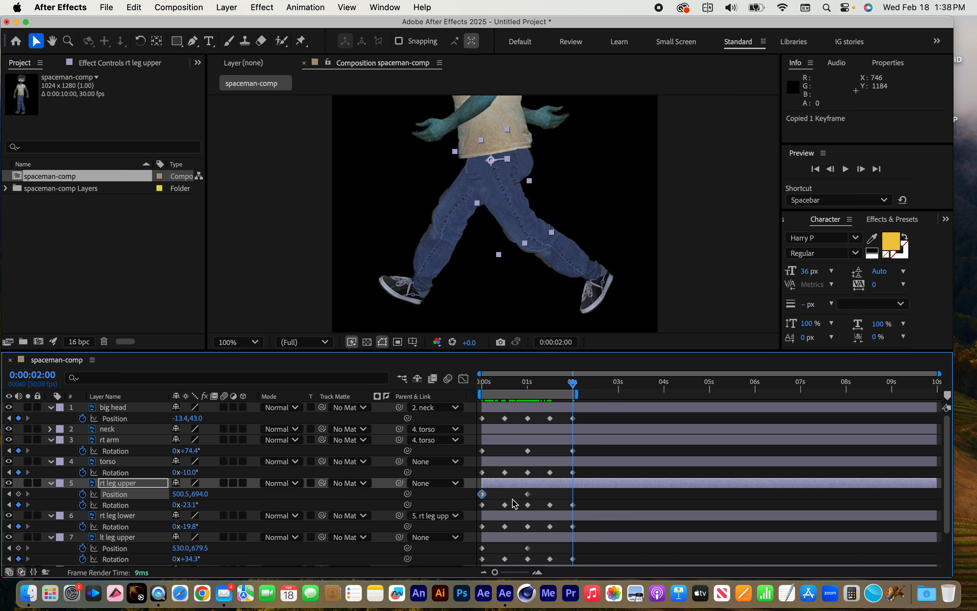
{"action": "key", "text": "super+v"}
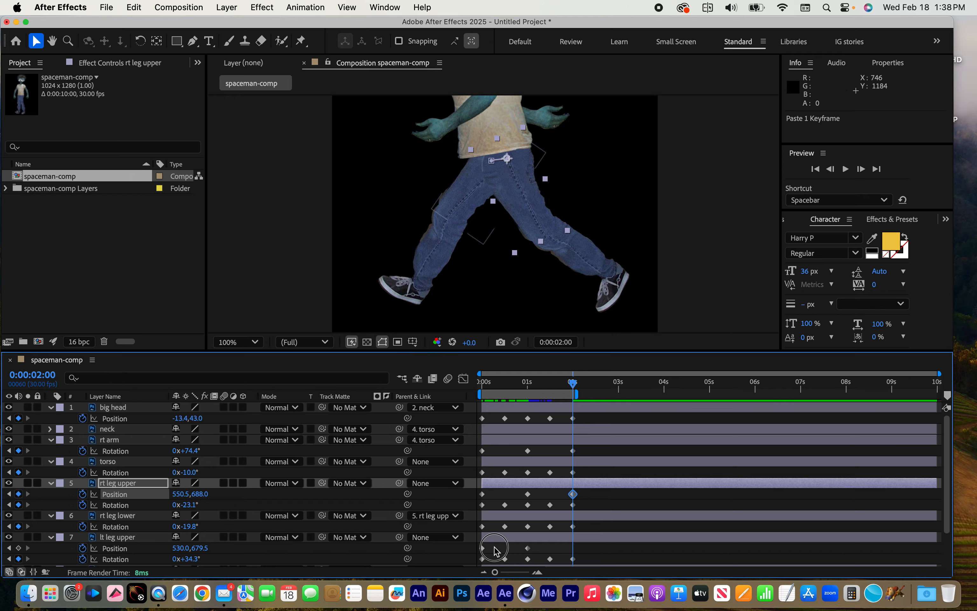
{"action": "left_click", "coordinate": [483, 548]}
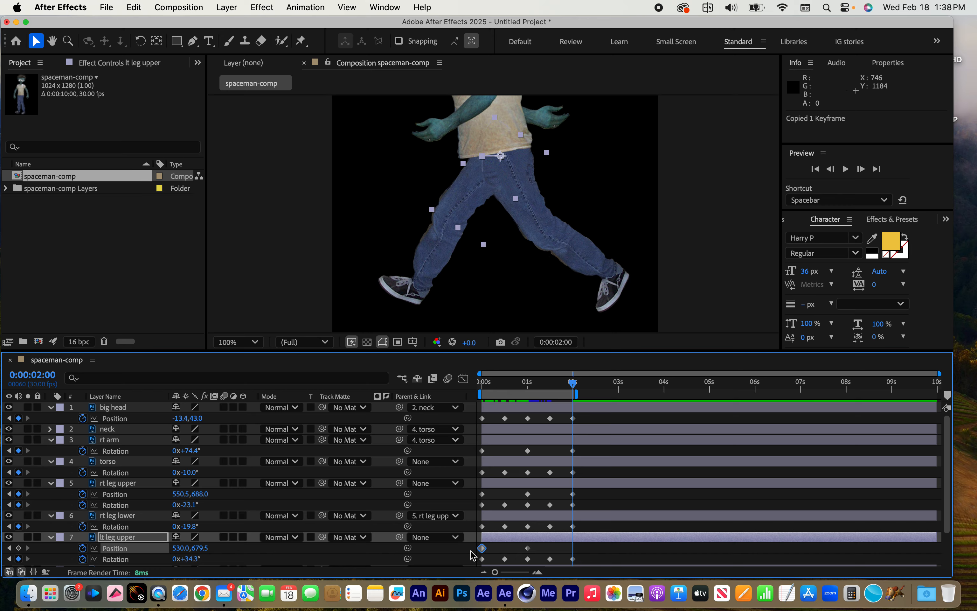
{"action": "key", "text": "super+v"}
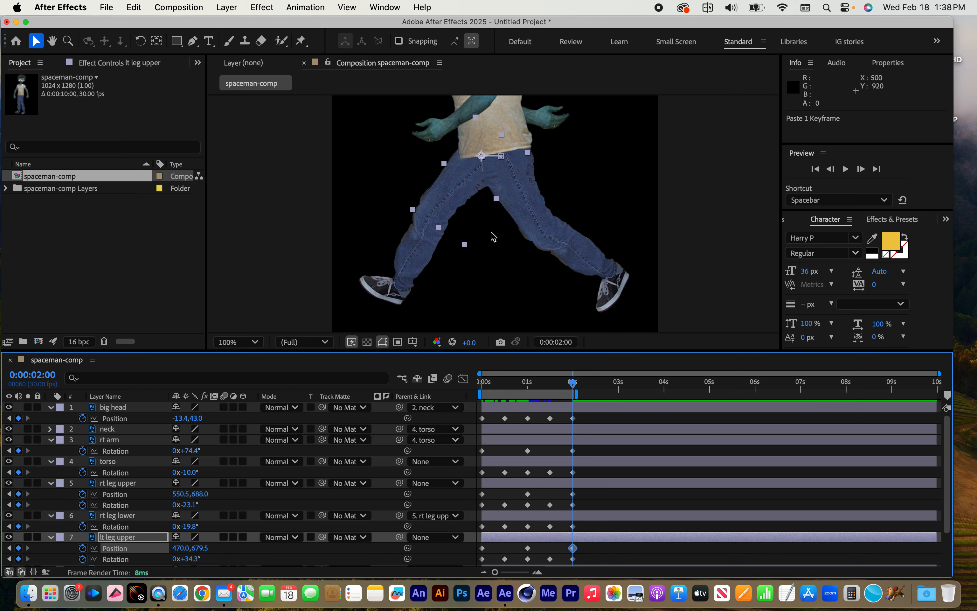
- Show the whole figure at 50% magnification and preview the walk cycle from the start with the shifting hips
{"action": "scroll", "coordinate": [493, 236], "scroll_direction": "down", "scroll_amount": 2}
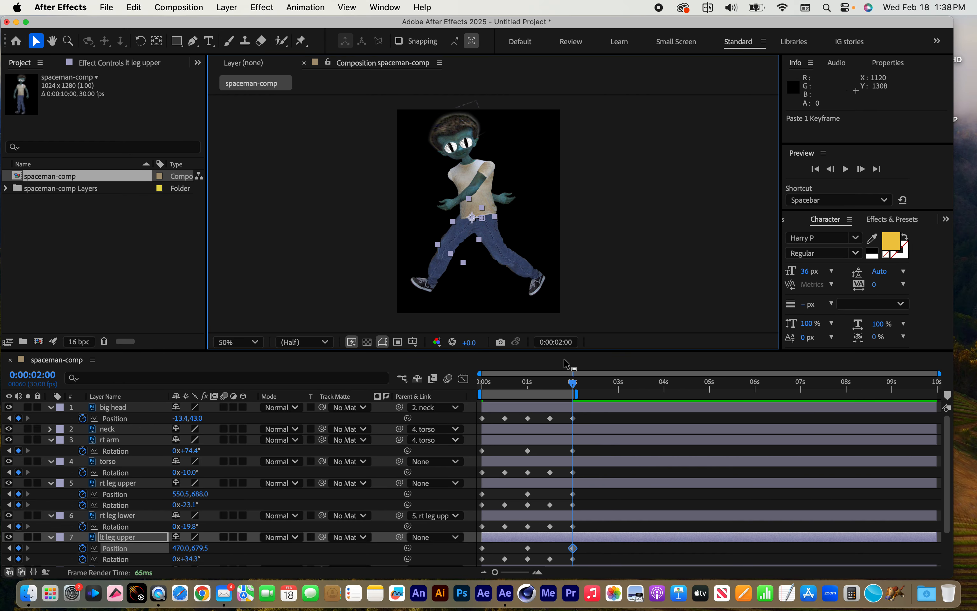
{"action": "left_click_drag", "start_coordinate": [571, 381], "coordinate": [436, 382]}
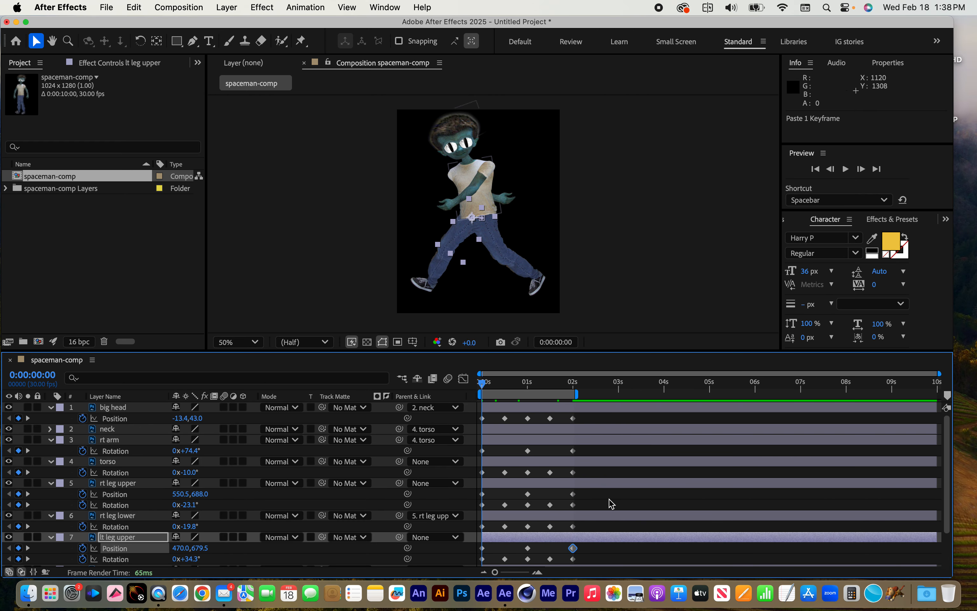
{"action": "left_click", "coordinate": [613, 501]}
{"action": "key", "text": "space"}
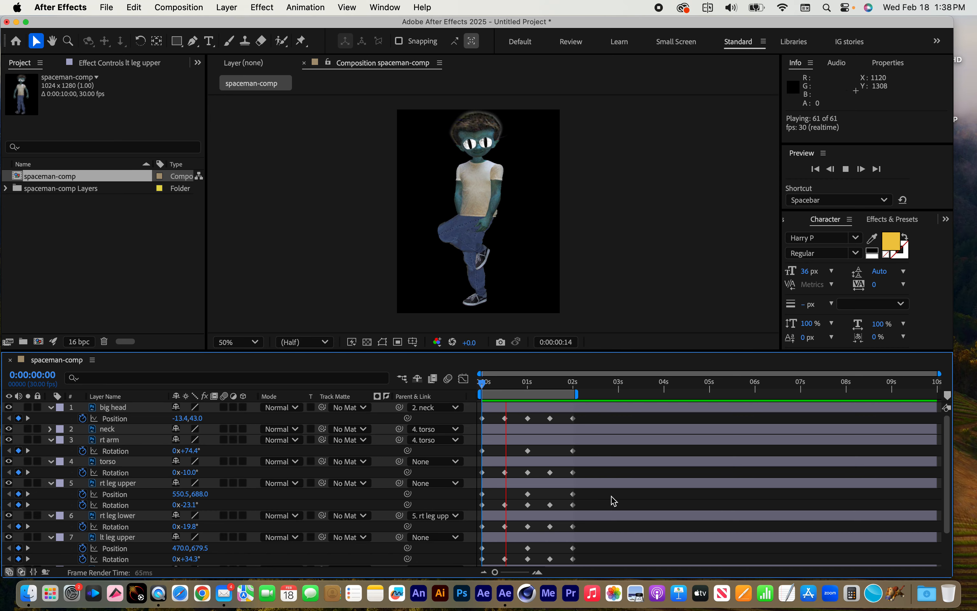
{"action": "key", "text": "space"}
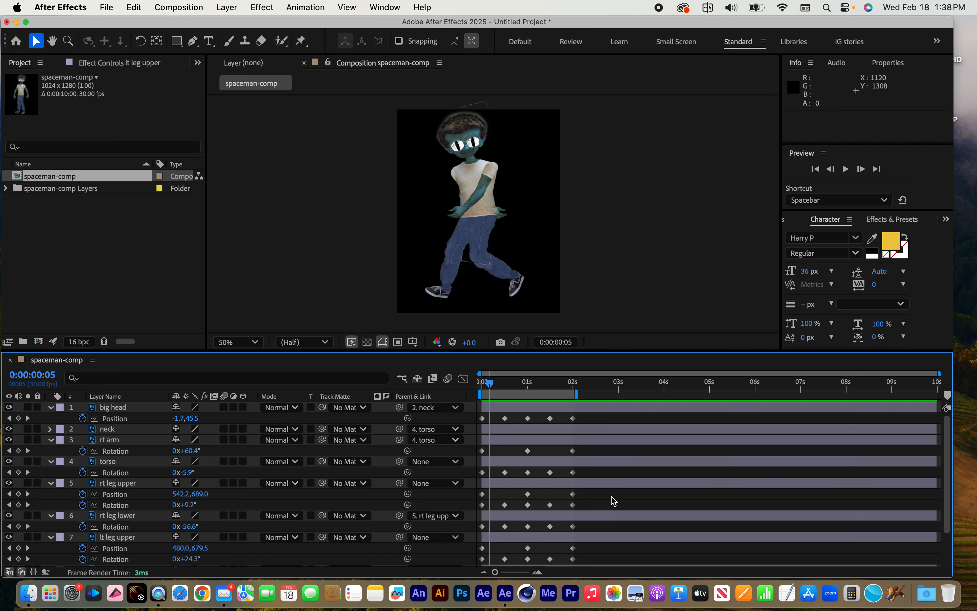
- Try applying Easy Ease to every keyframe of all the layers
{"action": "left_click_drag", "start_coordinate": [591, 416], "coordinate": [469, 594]}
{"action": "left_click", "coordinate": [305, 8]}
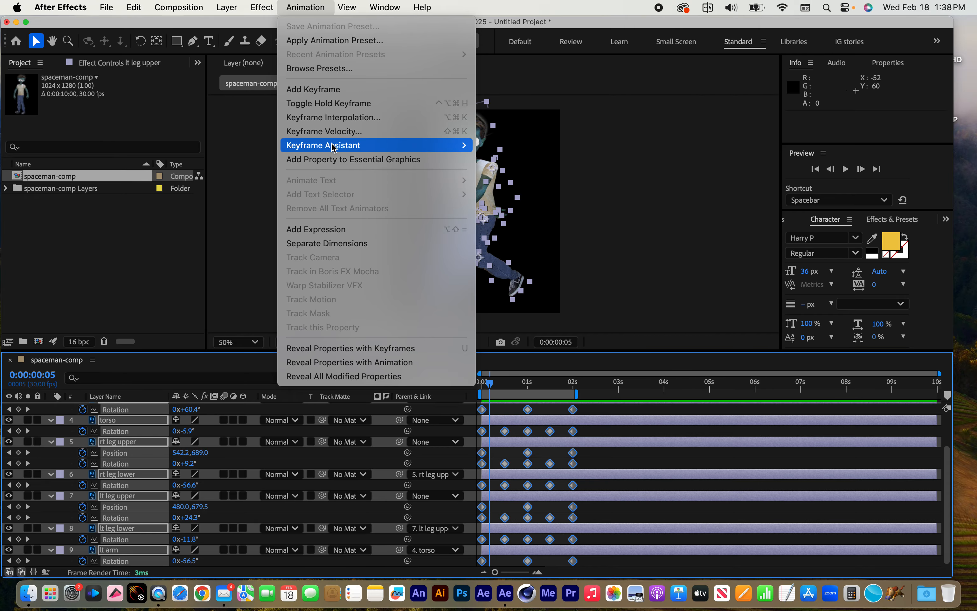
{"action": "mouse_move", "coordinate": [335, 146]}
{"action": "left_click", "coordinate": [523, 194]}
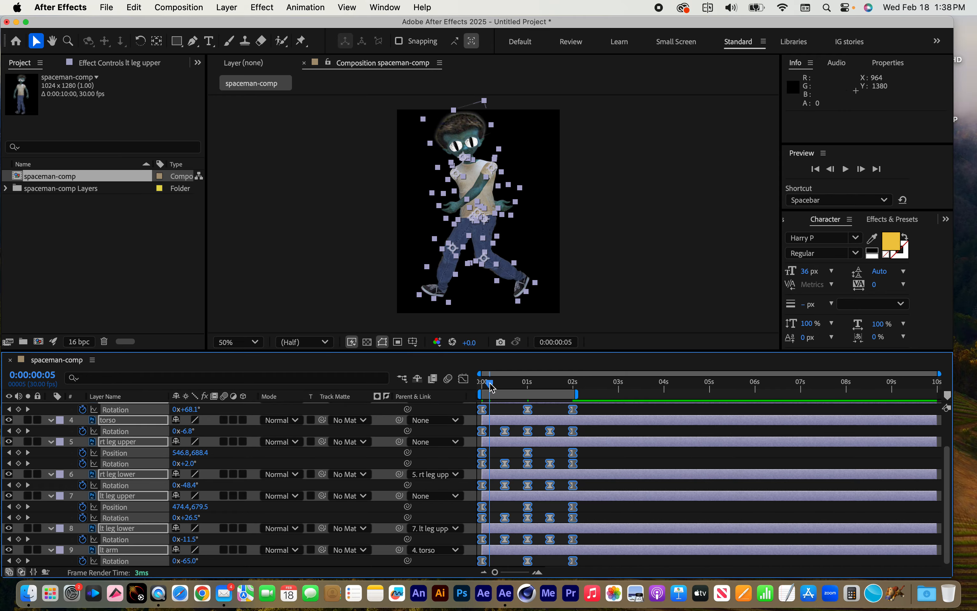
- Preview the eased walk cycle from 0 seconds, and undo the Easy Ease
{"action": "left_click_drag", "start_coordinate": [490, 387], "coordinate": [464, 377]}
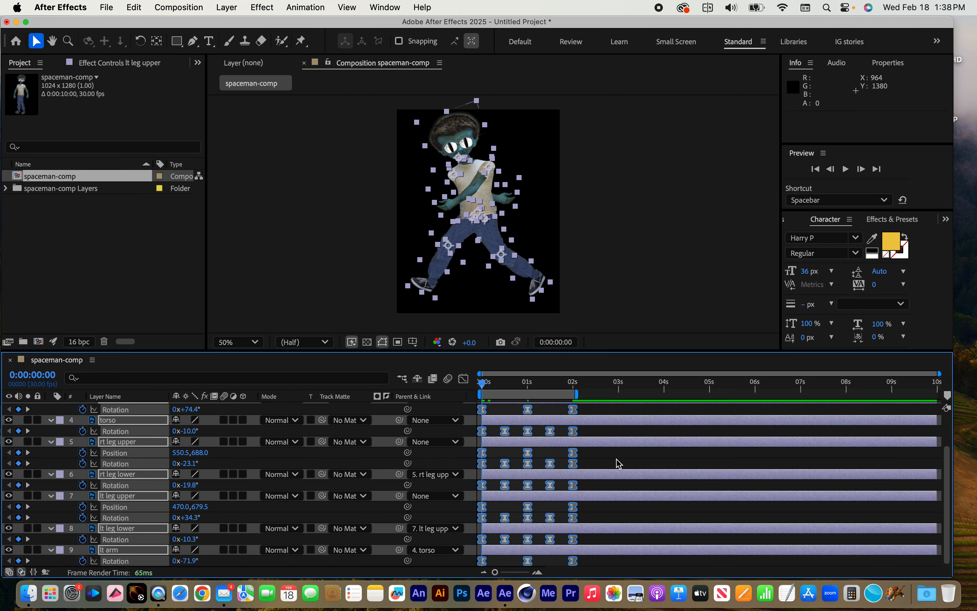
{"action": "left_click", "coordinate": [620, 464]}
{"action": "key", "text": "space"}
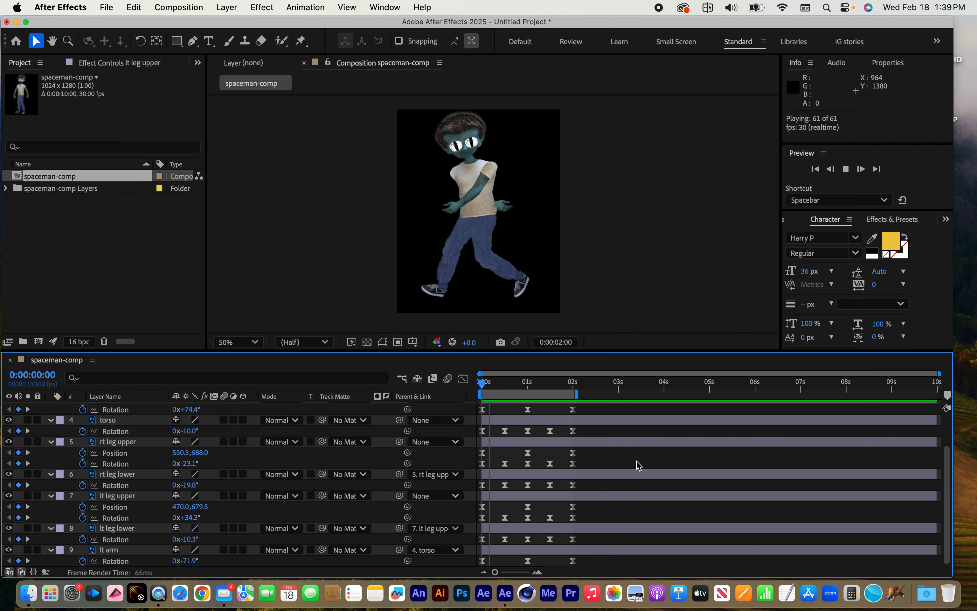
{"action": "key", "text": "space"}
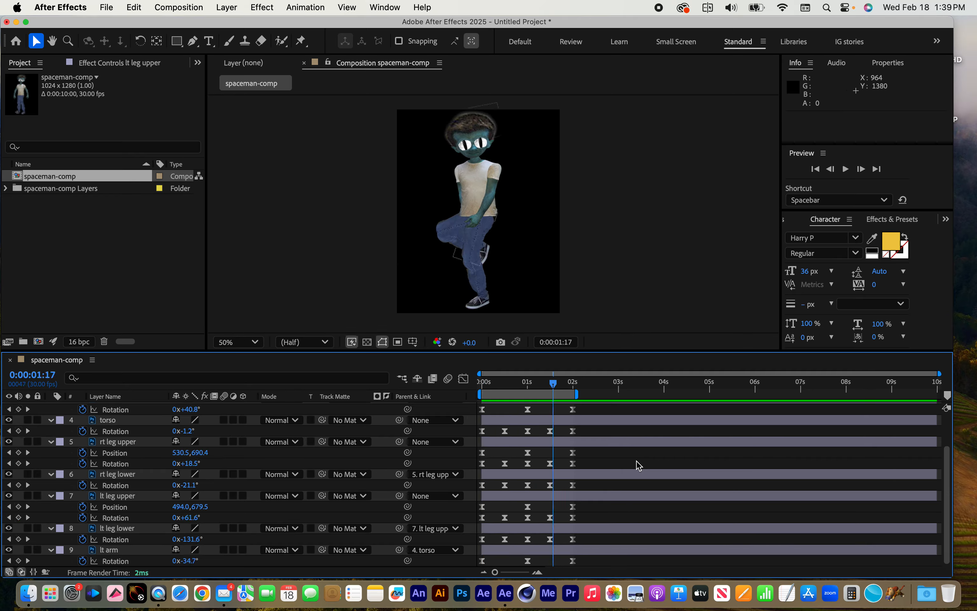
{"action": "key", "text": "super+z"}
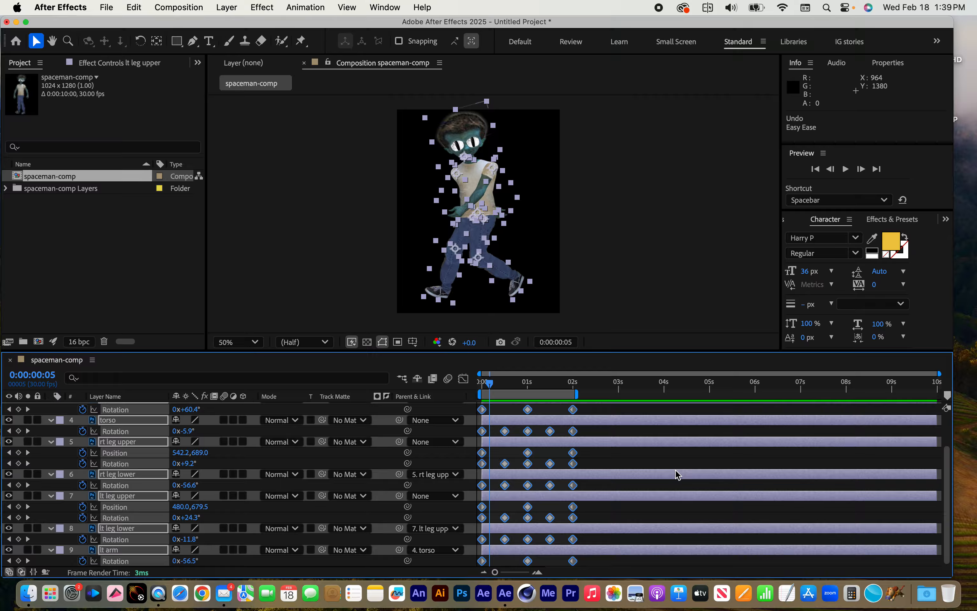
- Convert all selected keyframes to Auto Bezier interpolation and preview the walk cycle
{"action": "left_click", "coordinate": [573, 410], "text": "super"}
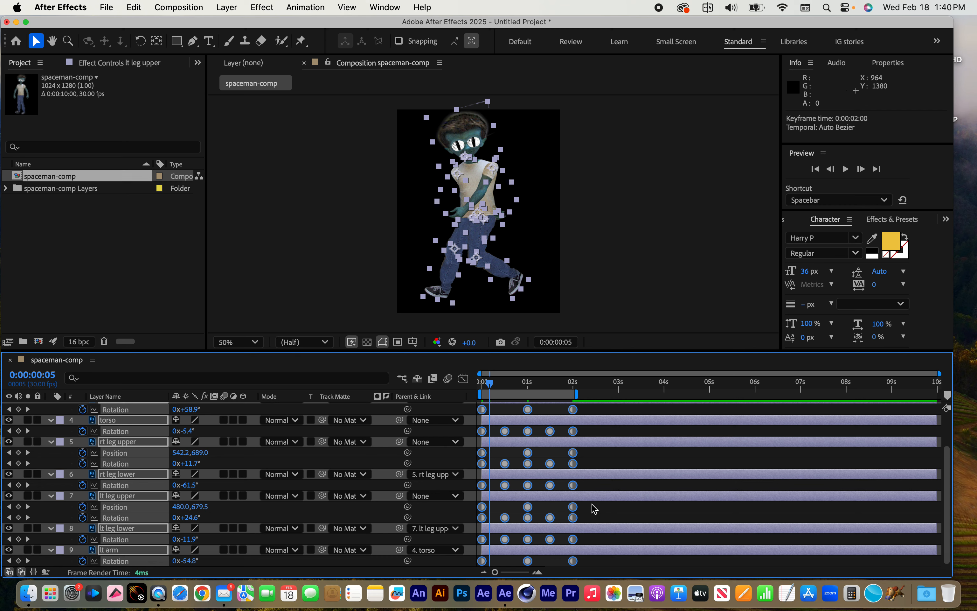
{"action": "key", "text": "space"}
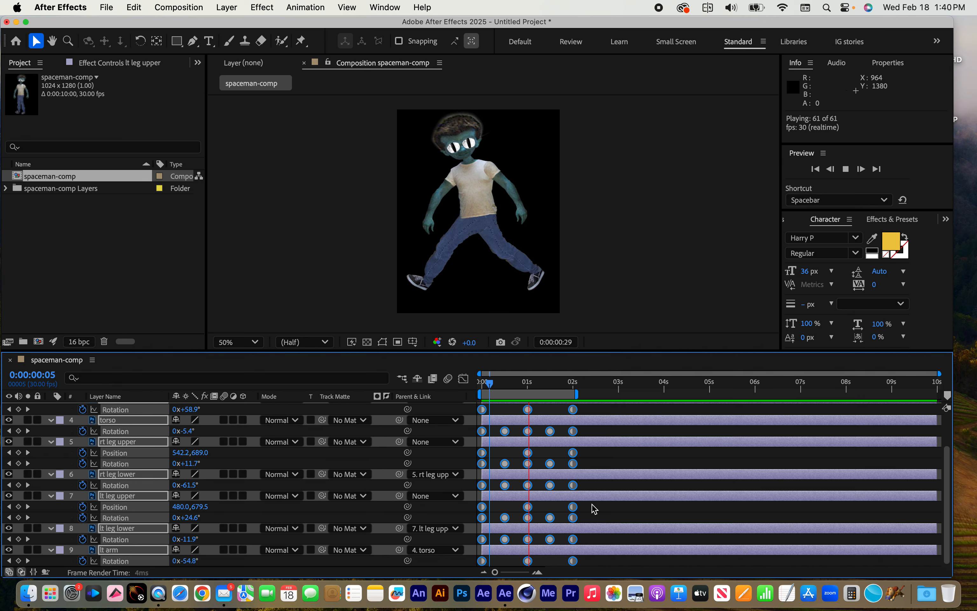
{"action": "key", "text": "space"}
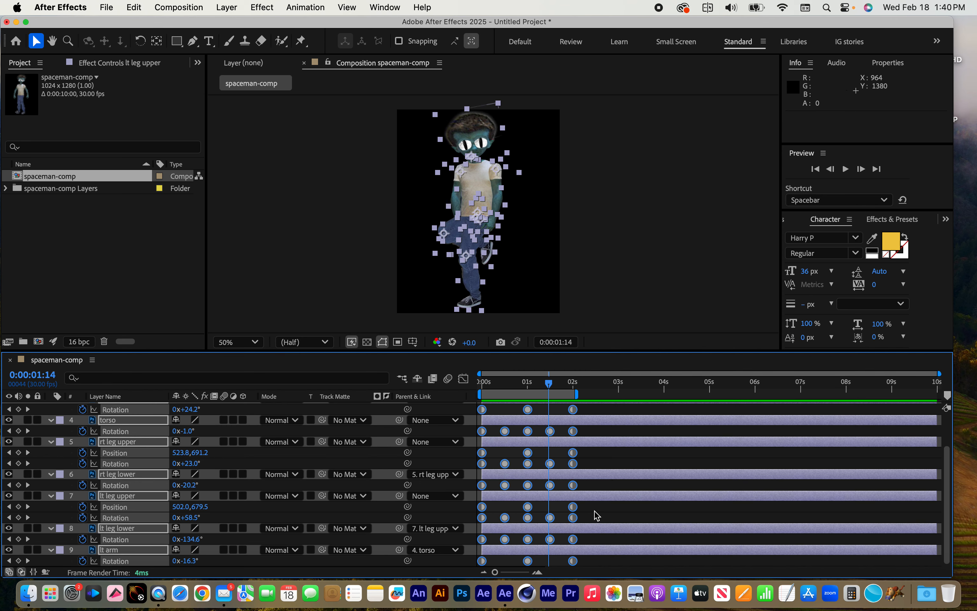
- Save the project on the Desktop as spaceman-comp.aep
{"action": "key", "text": "super+s"}
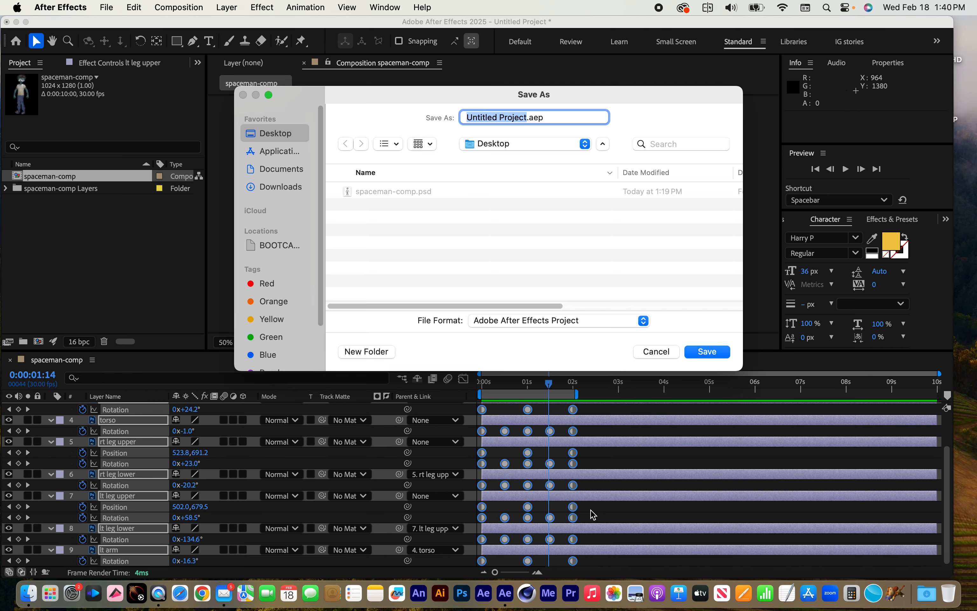
{"action": "left_click", "coordinate": [371, 192]}
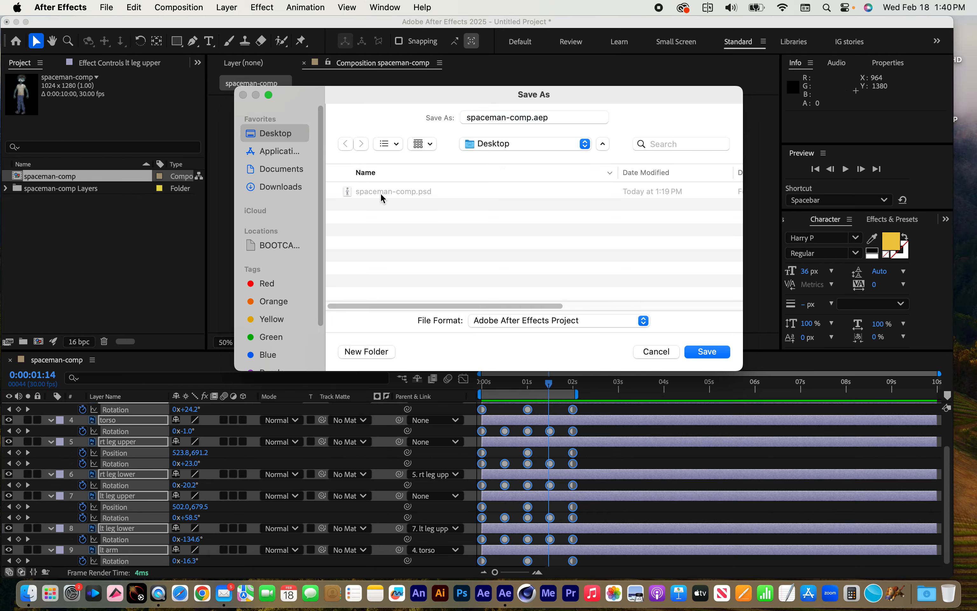
{"action": "left_click", "coordinate": [707, 351]}
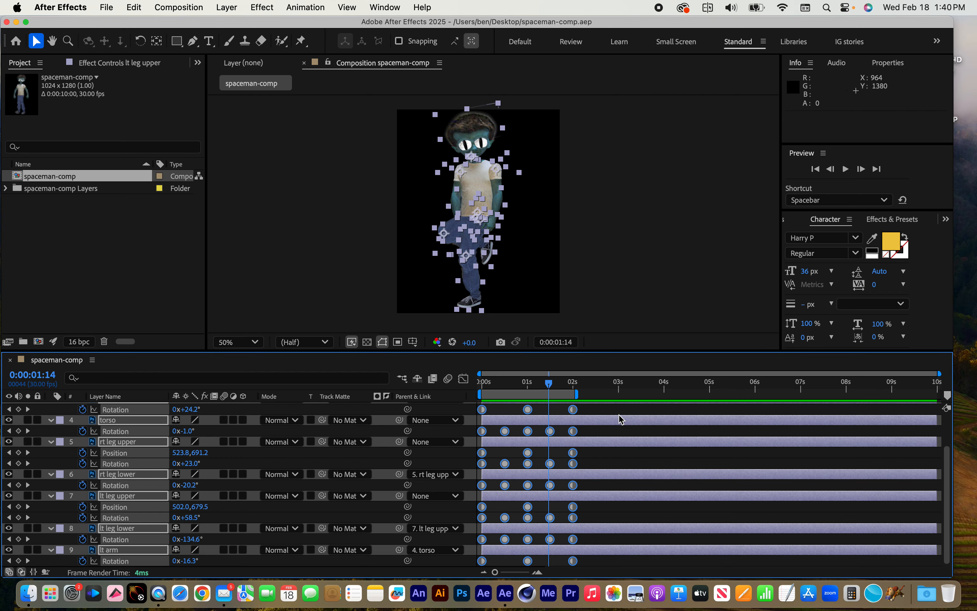
- Set the current time to 2 seconds and trim the composition to its two-second work area
{"action": "left_click_drag", "start_coordinate": [551, 386], "coordinate": [481, 388]}
{"action": "left_click", "coordinate": [574, 387]}
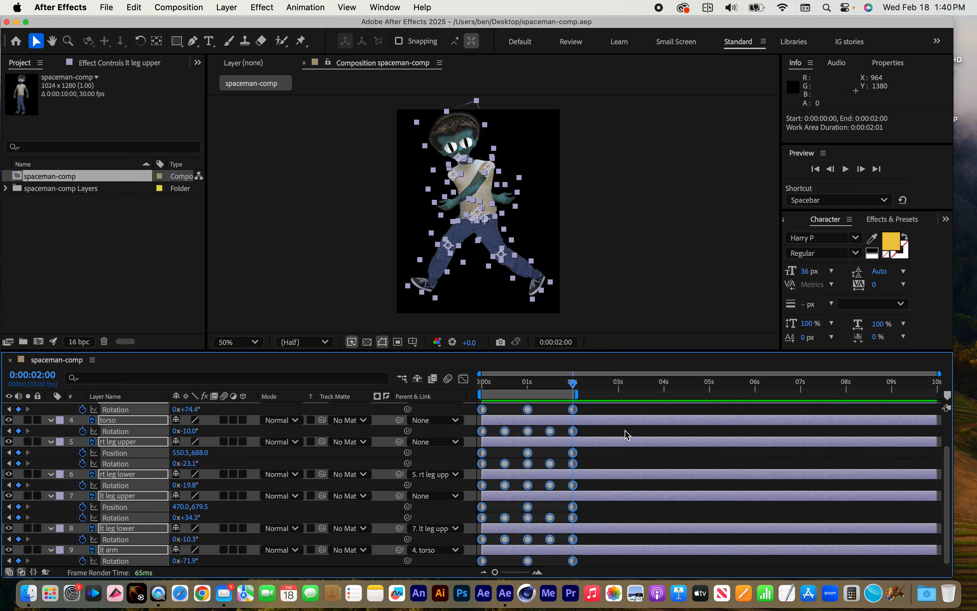
{"action": "left_click", "coordinate": [182, 6]}
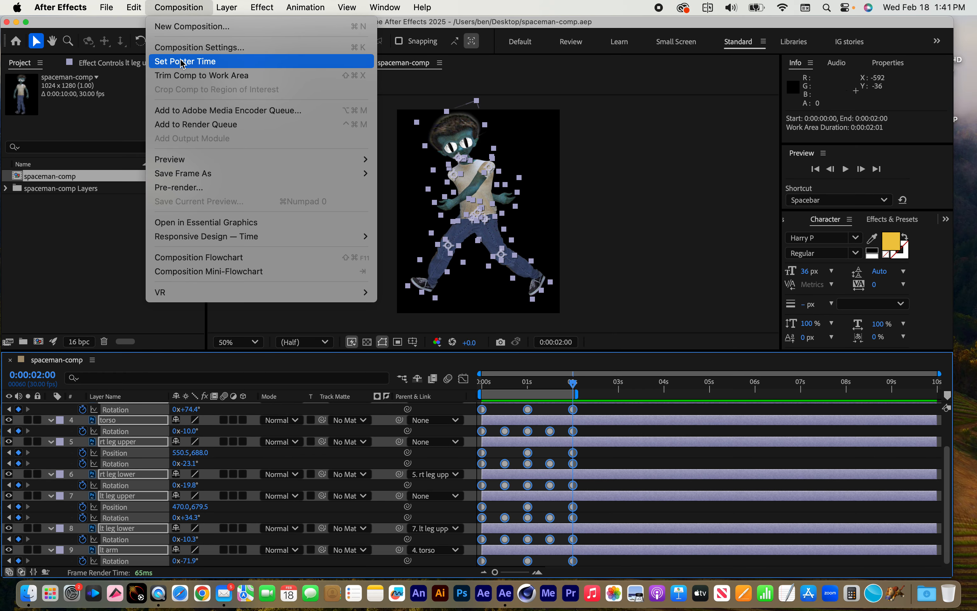
{"action": "left_click", "coordinate": [218, 75]}
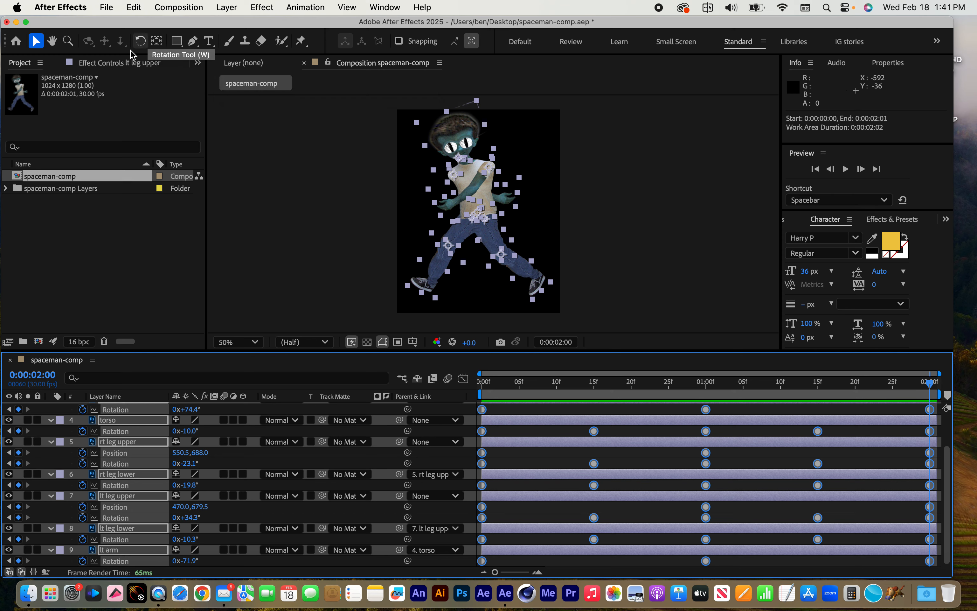
- Create a composition named Spaceman lower third with the HD 1920x1080 29.97 fps preset and a 10-second duration
{"action": "left_click", "coordinate": [54, 225]}
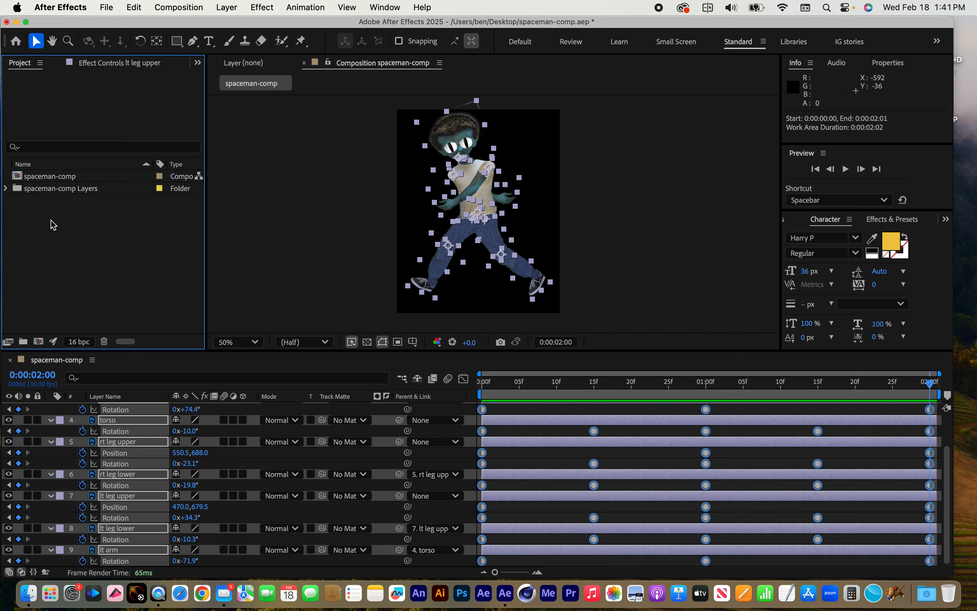
{"action": "left_click", "coordinate": [181, 6]}
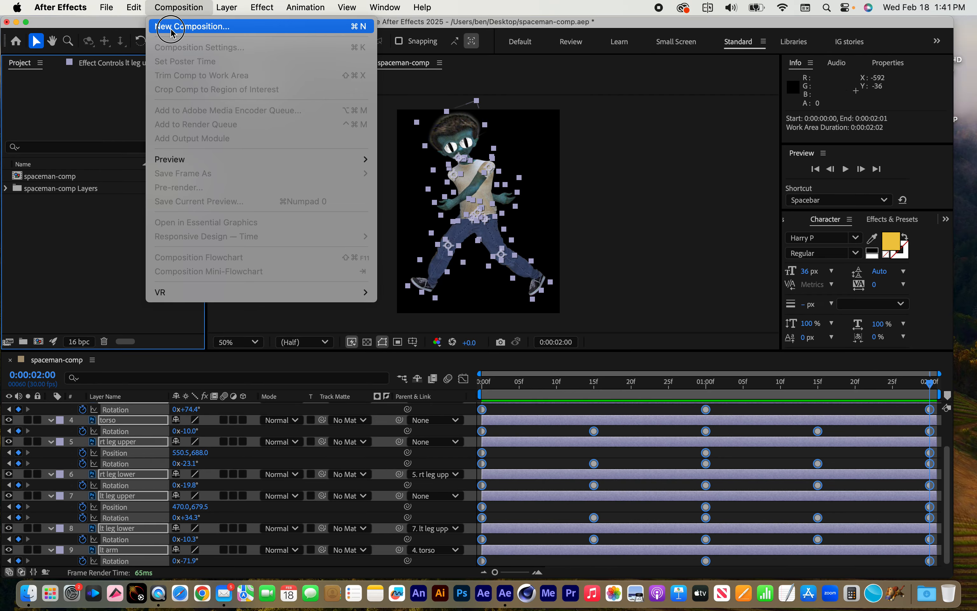
{"action": "left_click", "coordinate": [171, 26]}
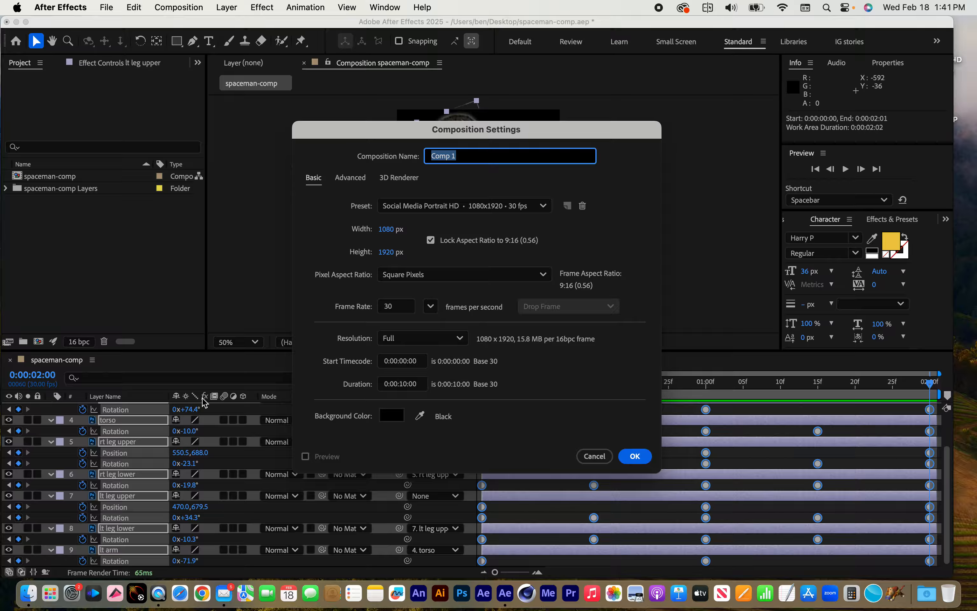
{"action": "type", "text": "Spaceman lower third"}
{"action": "left_click", "coordinate": [511, 205]}
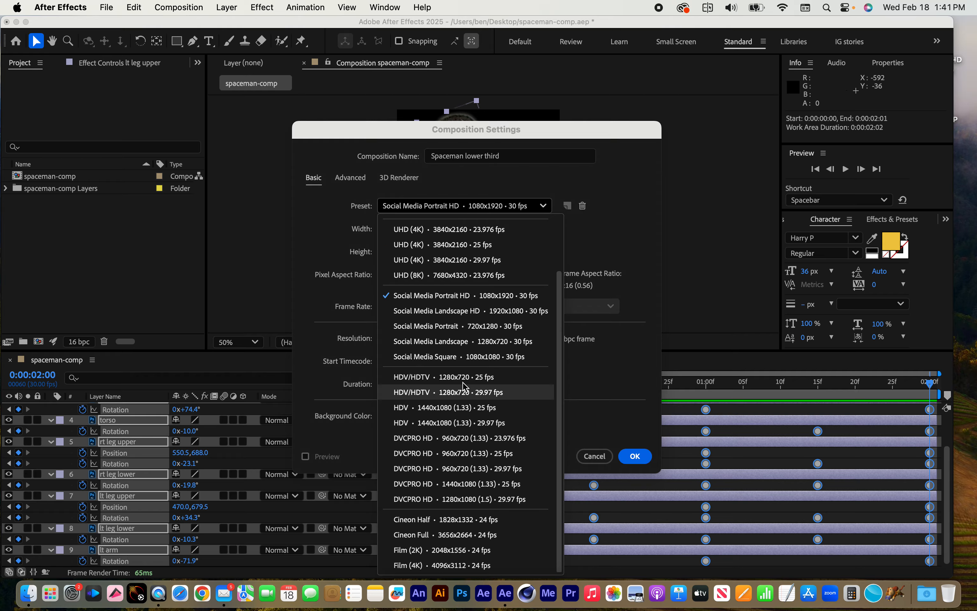
{"action": "scroll", "coordinate": [471, 280], "scroll_direction": "up", "scroll_amount": 3}
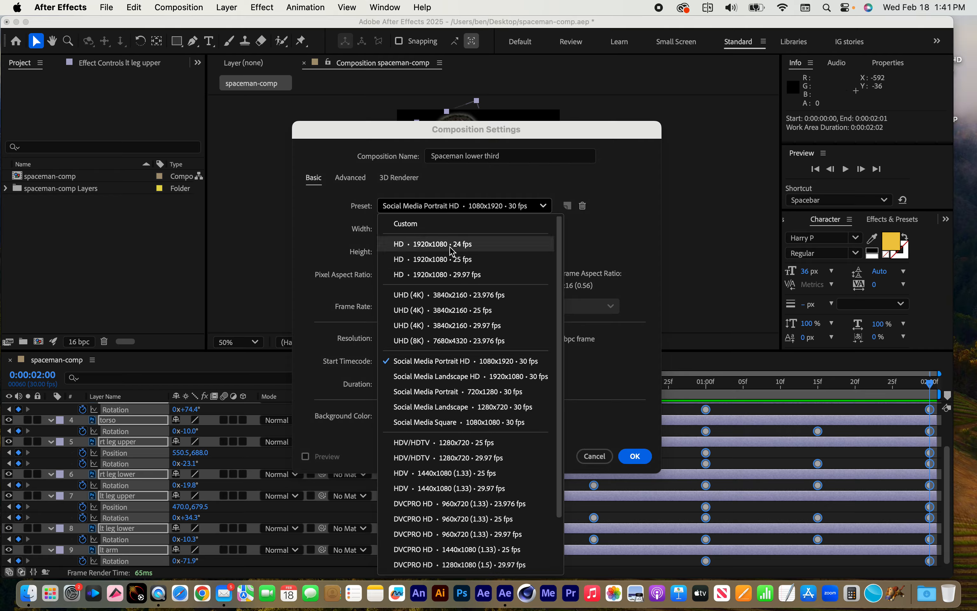
{"action": "left_click", "coordinate": [456, 277]}
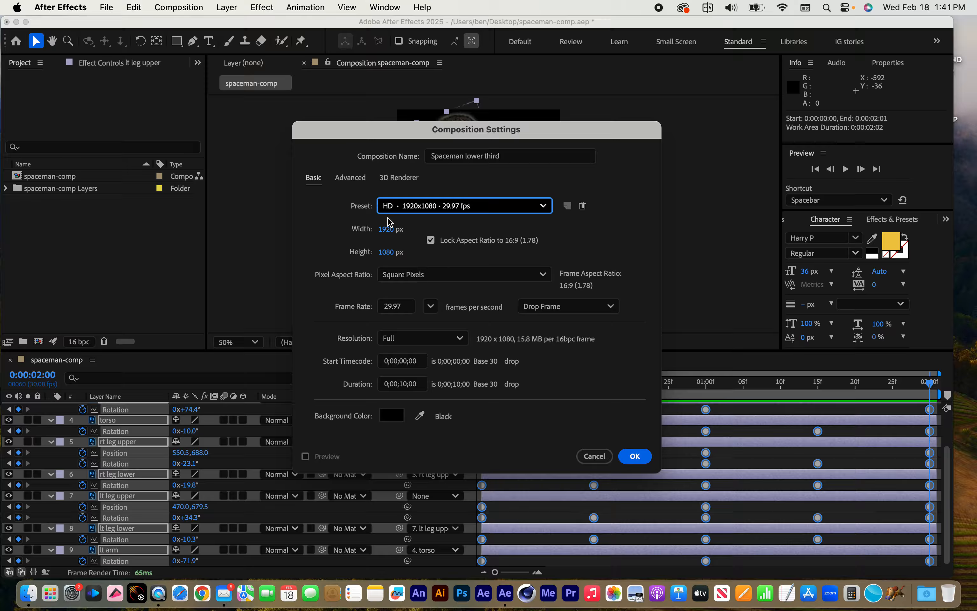
{"action": "left_click", "coordinate": [411, 389]}
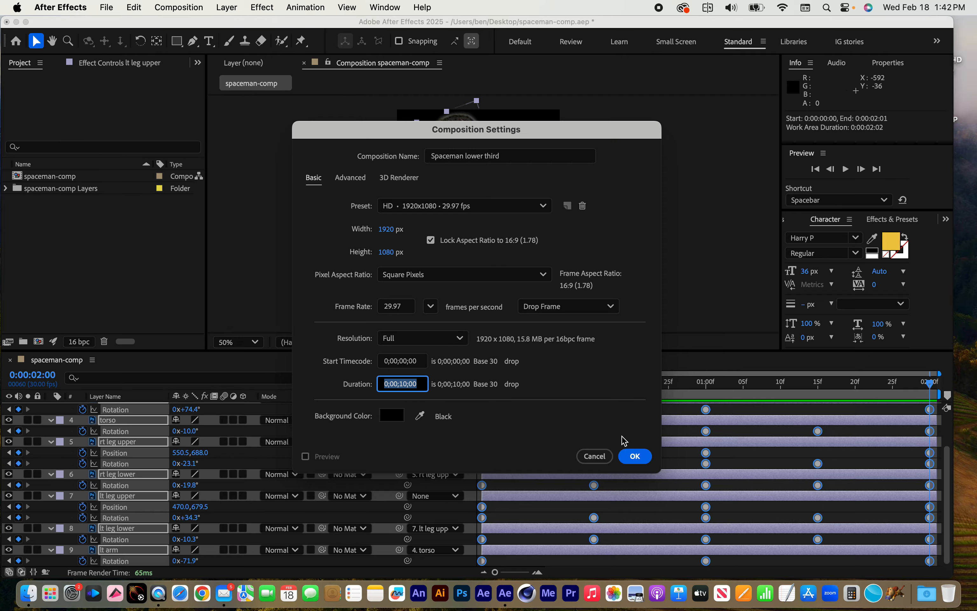
{"action": "left_click", "coordinate": [635, 456]}
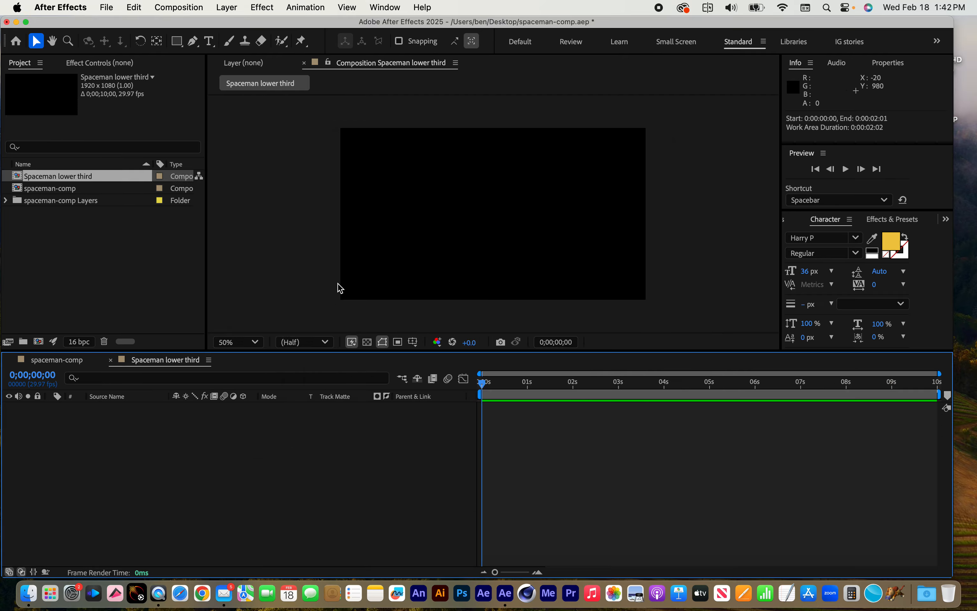
- Add spaceman-comp as a layer in the Spaceman lower third composition and preview its walk cycle
{"action": "left_click", "coordinate": [18, 191]}
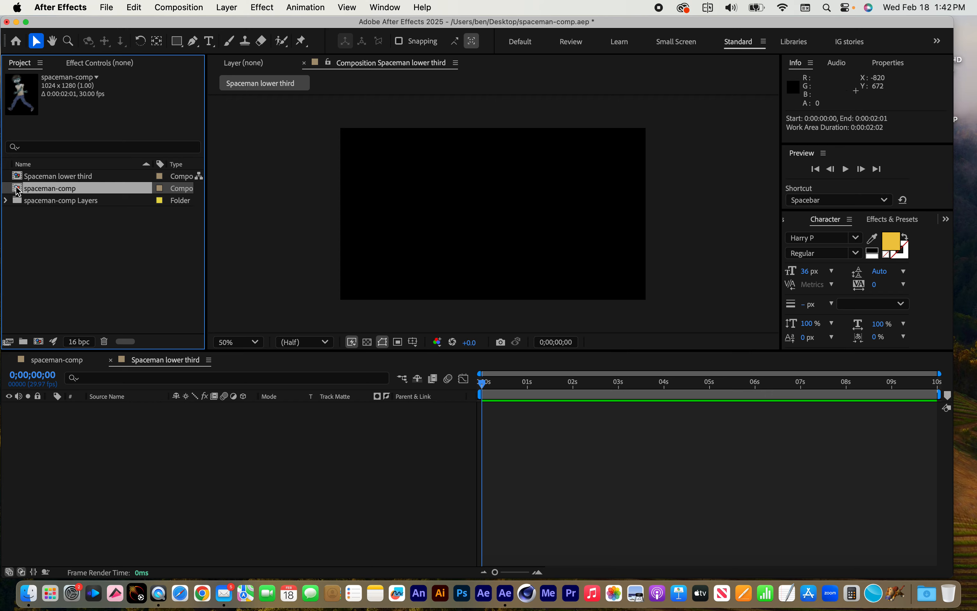
{"action": "left_click_drag", "start_coordinate": [18, 190], "coordinate": [160, 459]}
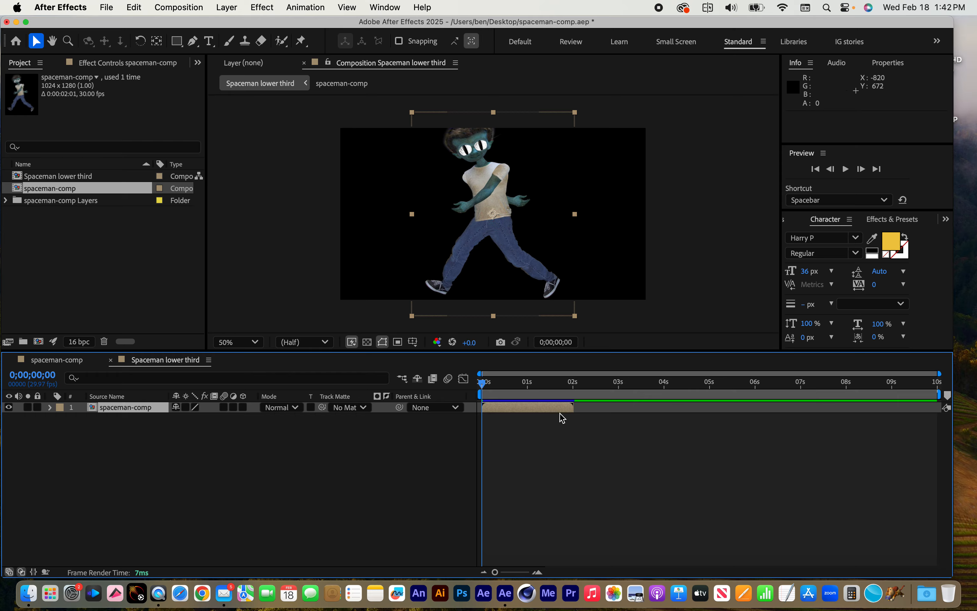
{"action": "key", "text": "space"}
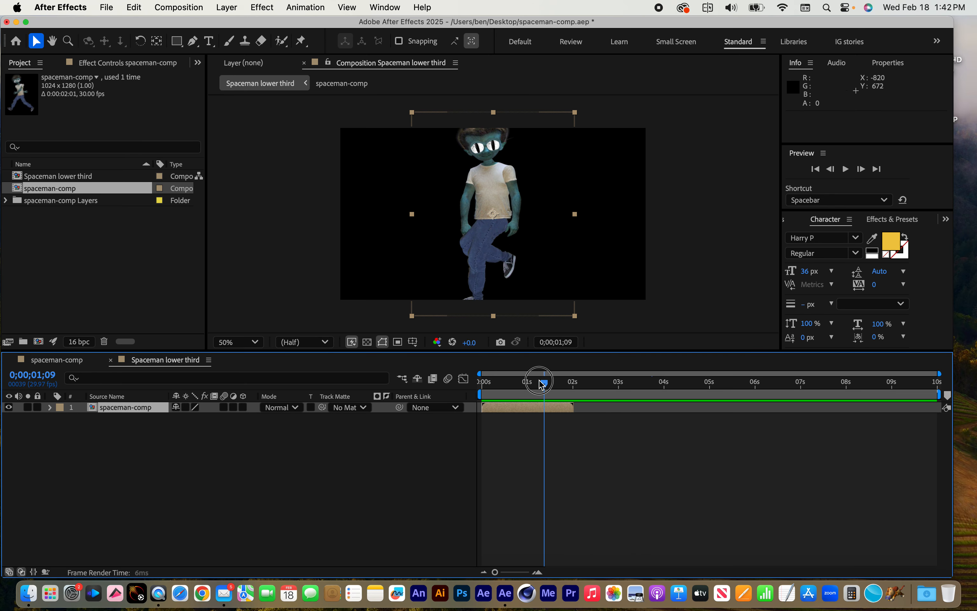
{"action": "key", "text": "space"}
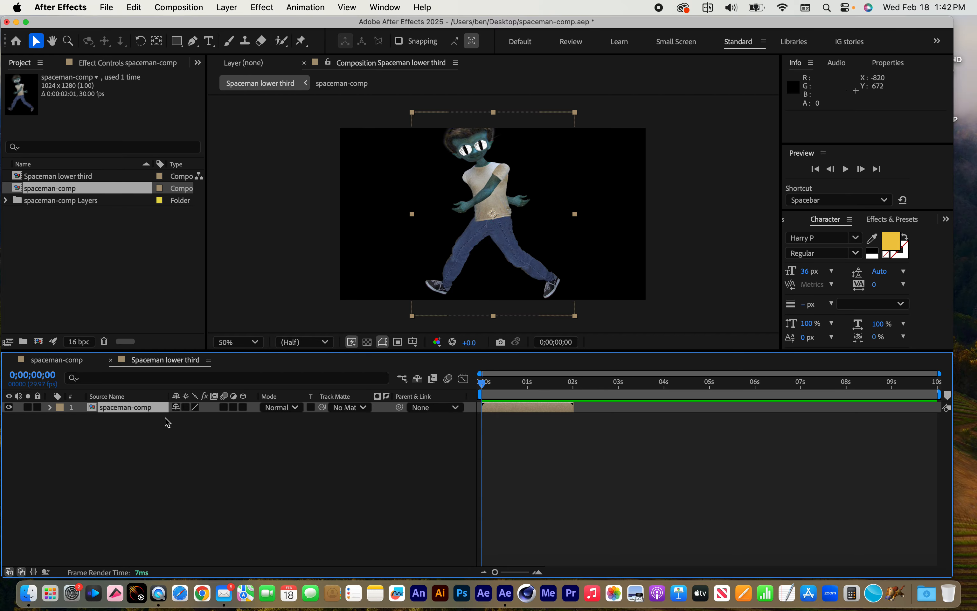
- Duplicate the spaceman-comp layer four times, placing each copy directly after the previous one to fill the 10-second timeline
{"action": "left_click", "coordinate": [136, 408]}
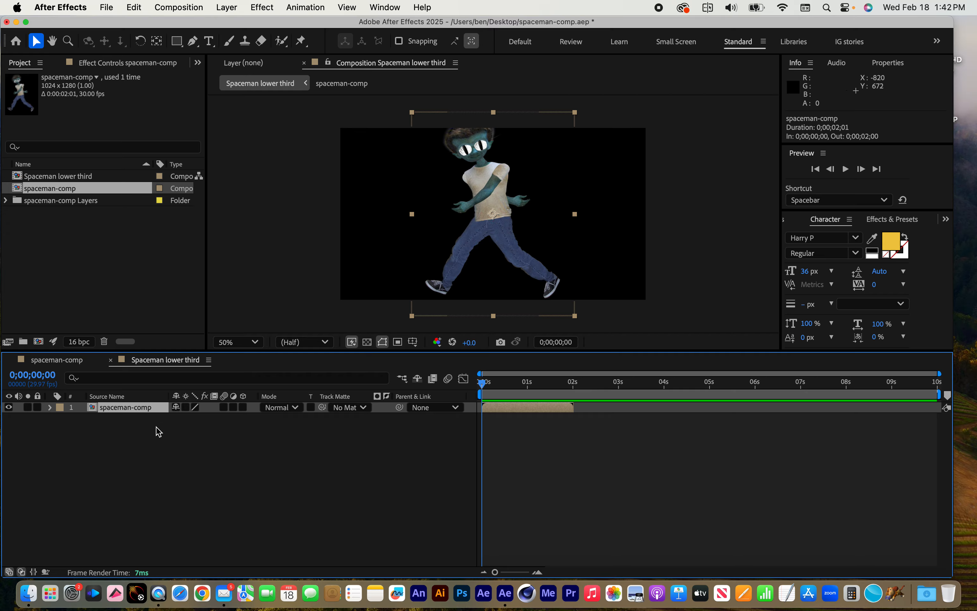
{"action": "key", "text": "super+d"}
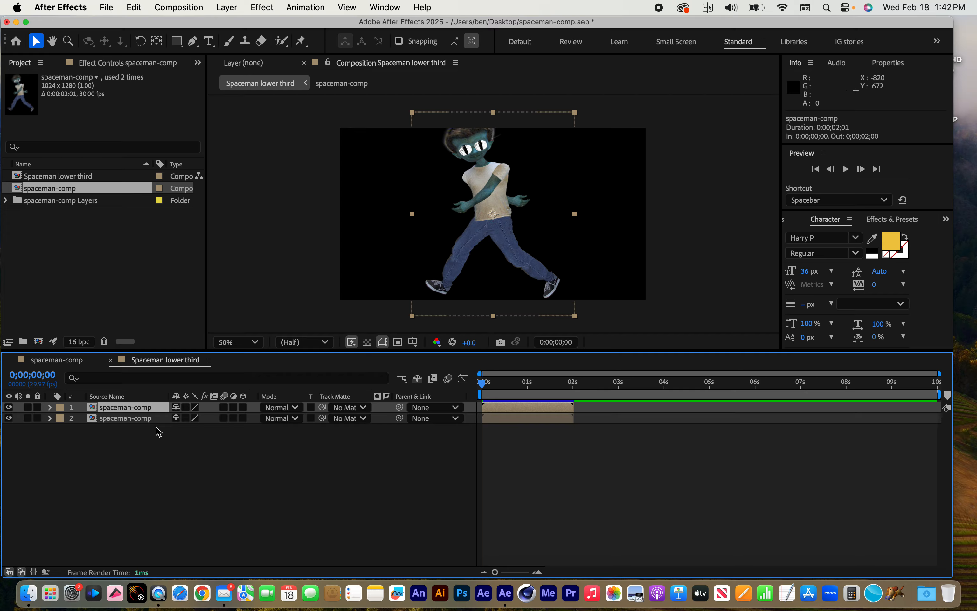
{"action": "left_click_drag", "start_coordinate": [509, 406], "coordinate": [594, 407]}
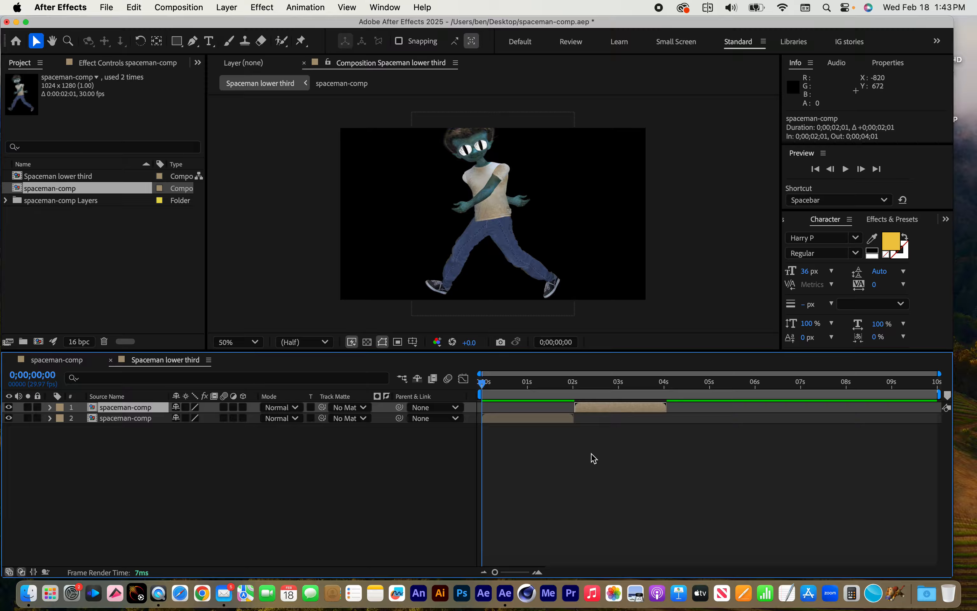
{"action": "key", "text": "super+d"}
{"action": "left_click_drag", "start_coordinate": [616, 409], "coordinate": [704, 412]}
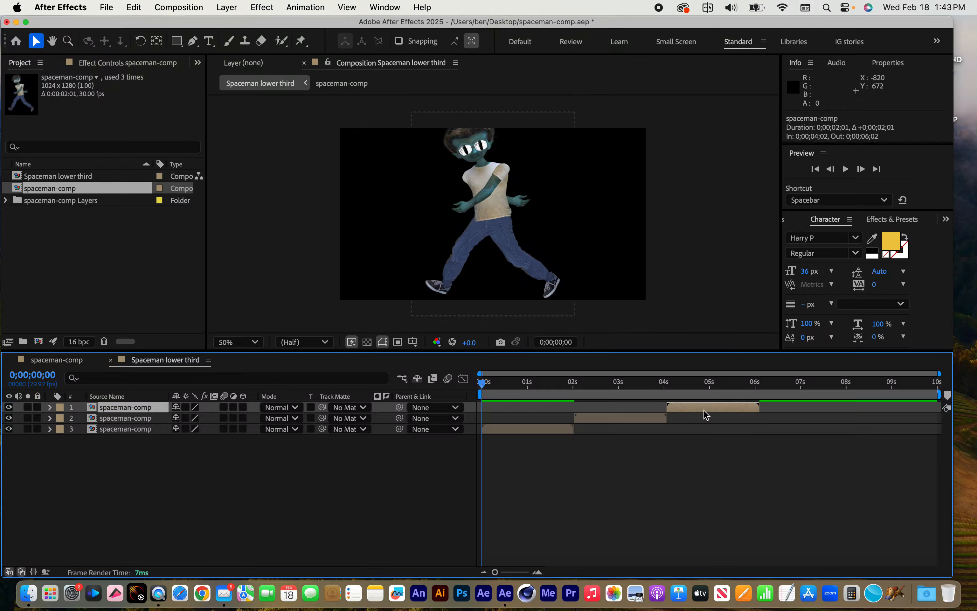
{"action": "key", "text": "super+d"}
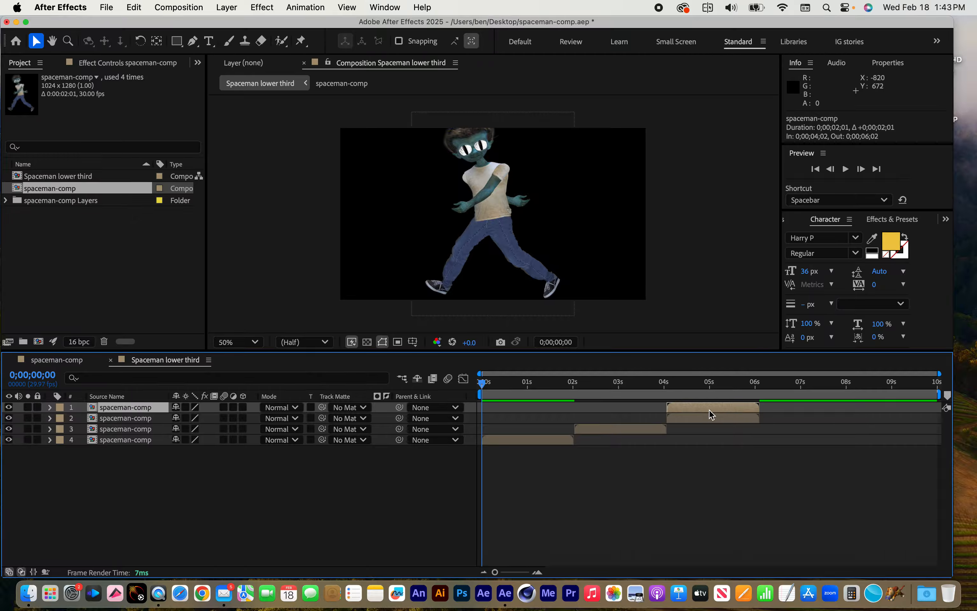
{"action": "left_click_drag", "start_coordinate": [710, 410], "coordinate": [801, 412]}
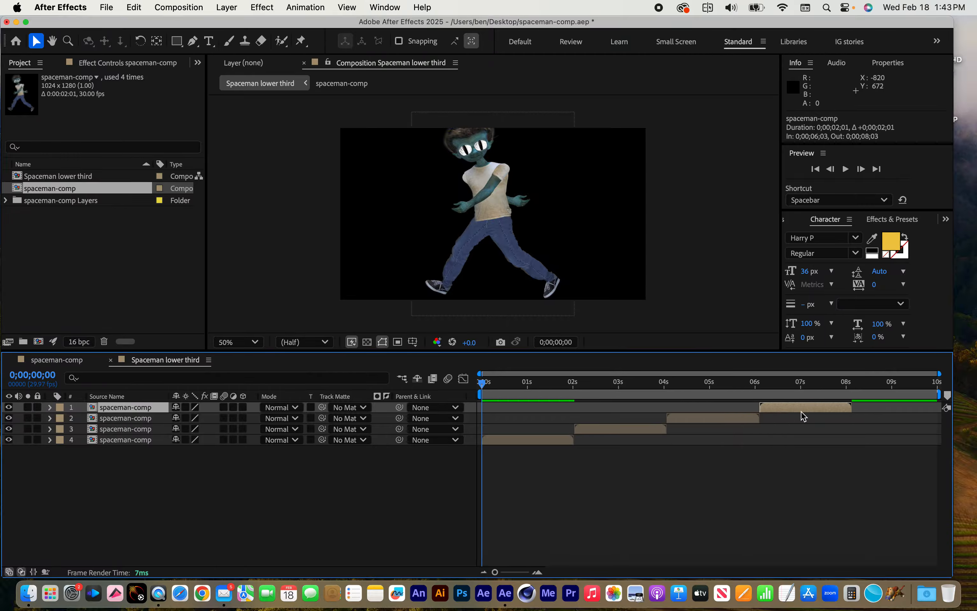
{"action": "key", "text": "super+d"}
{"action": "left_click_drag", "start_coordinate": [787, 411], "coordinate": [880, 413]}
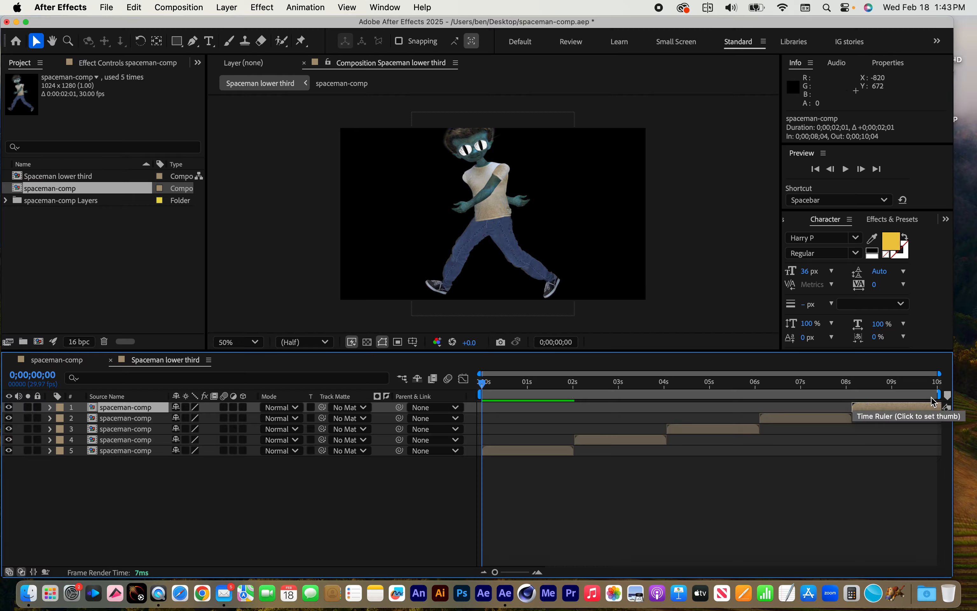
- Pre-compose all five spaceman-comp layers into a new composition named walk loops, moving all attributes into it
{"action": "left_click", "coordinate": [149, 475]}
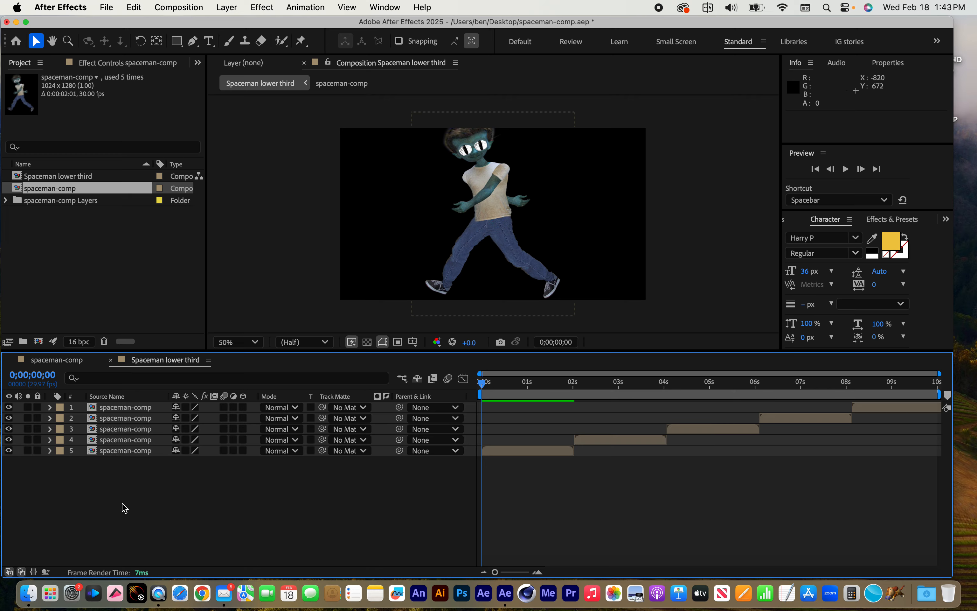
{"action": "left_click_drag", "start_coordinate": [155, 480], "coordinate": [101, 404]}
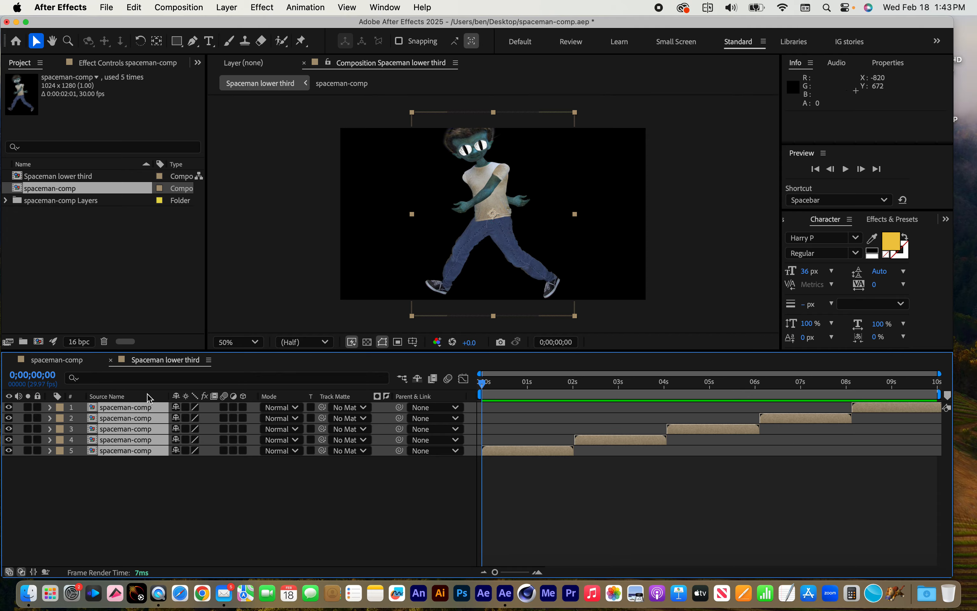
{"action": "left_click", "coordinate": [226, 8]}
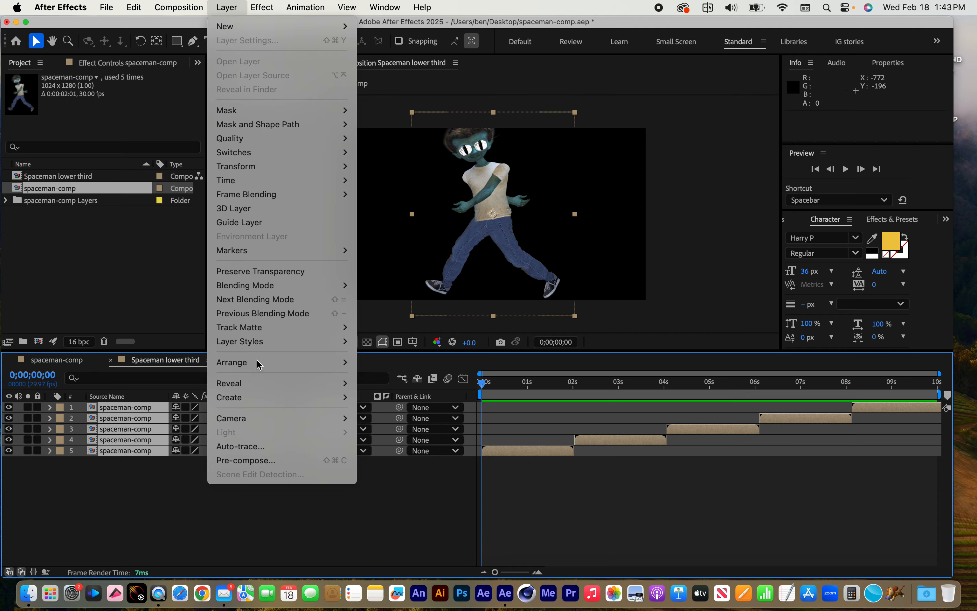
{"action": "left_click", "coordinate": [262, 461]}
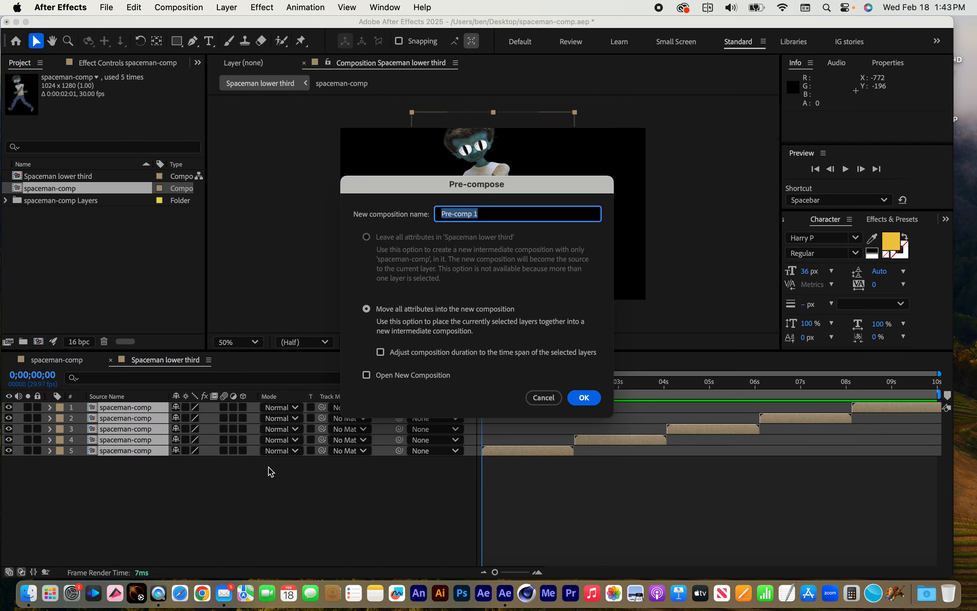
{"action": "type", "text": "walk loops"}
{"action": "left_click", "coordinate": [586, 399]}
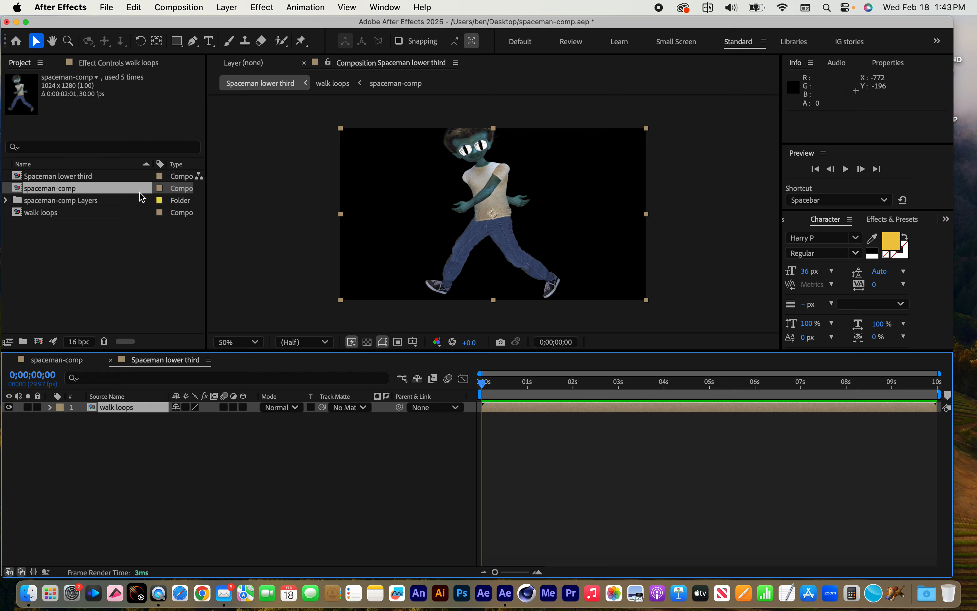
- Open the spaceman-comp and walk loops compositions to review the nesting, and reorder the walk loops timeline ahead of Spaceman lower third
{"action": "double_click", "coordinate": [100, 201]}
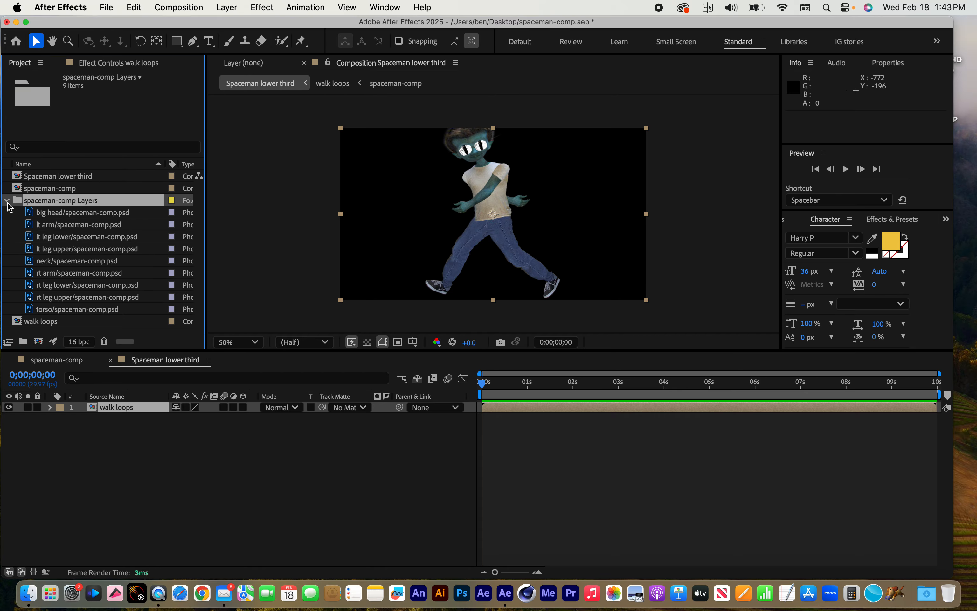
{"action": "left_click", "coordinate": [5, 201]}
{"action": "double_click", "coordinate": [77, 189]}
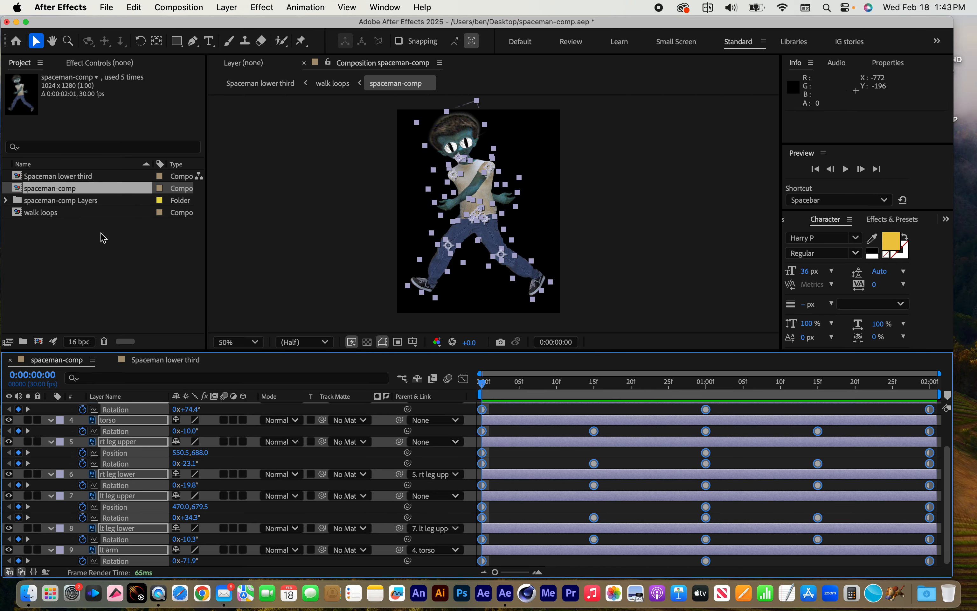
{"action": "double_click", "coordinate": [17, 214]}
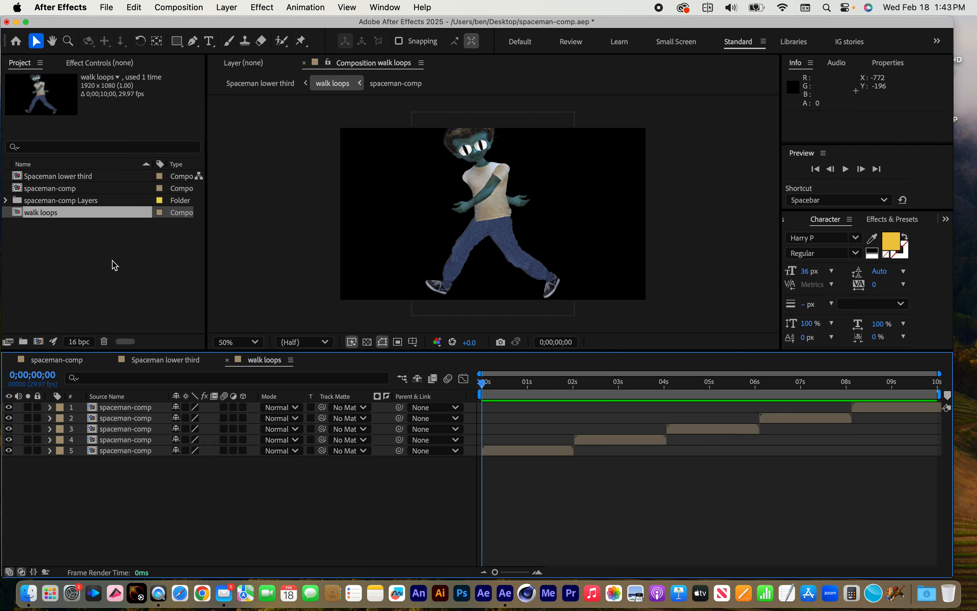
{"action": "left_click_drag", "start_coordinate": [266, 363], "coordinate": [143, 361]}
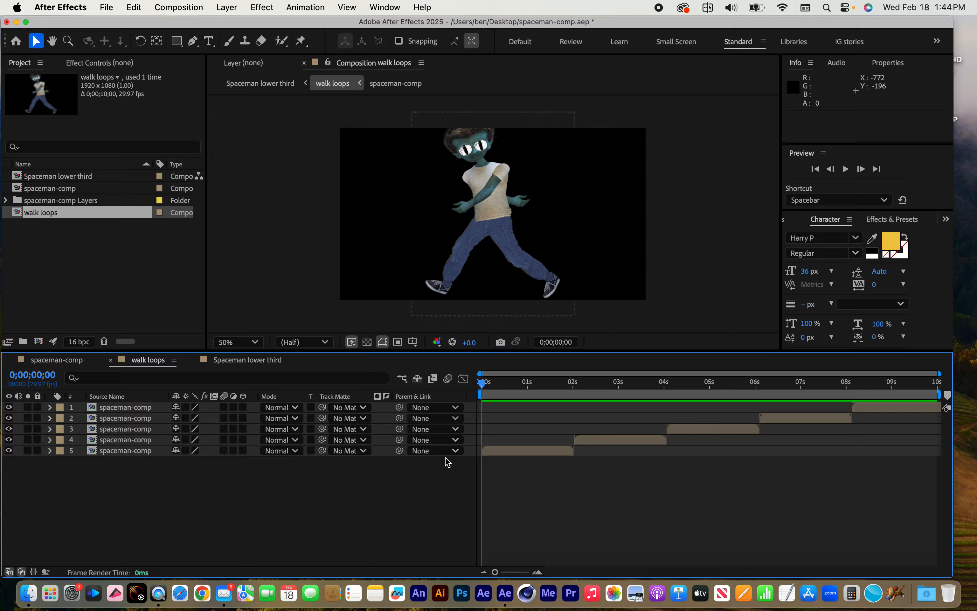
- Return to the Spaceman lower third composition and display the proportional grid over it
{"action": "left_click", "coordinate": [240, 359]}
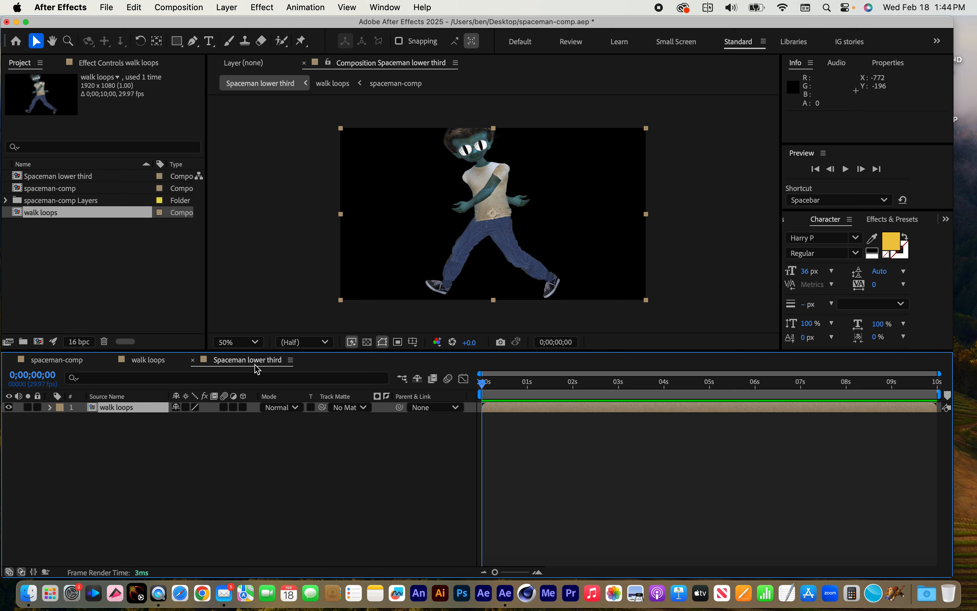
{"action": "left_click", "coordinate": [416, 345]}
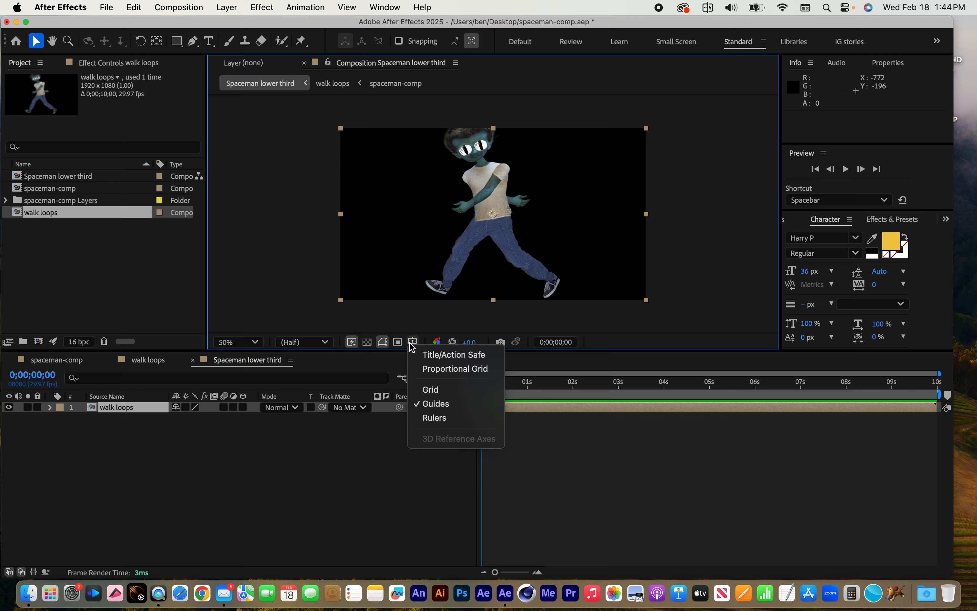
{"action": "left_click", "coordinate": [459, 368]}
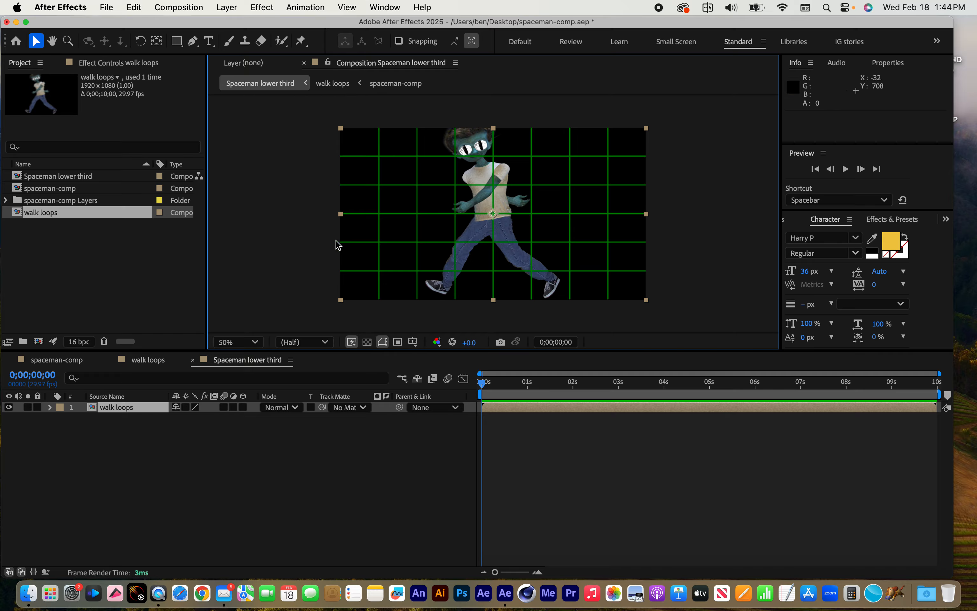
- Scale the walk loops layer to 25% and move it down into the lower third, at about 972, 892
{"action": "left_click", "coordinate": [112, 407]}
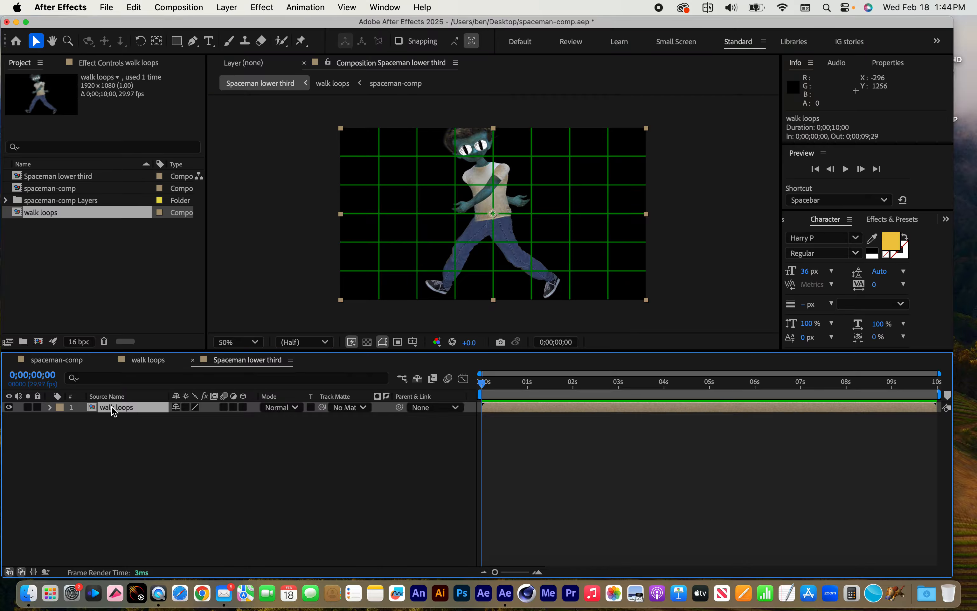
{"action": "key", "text": "s"}
{"action": "left_click", "coordinate": [214, 419]}
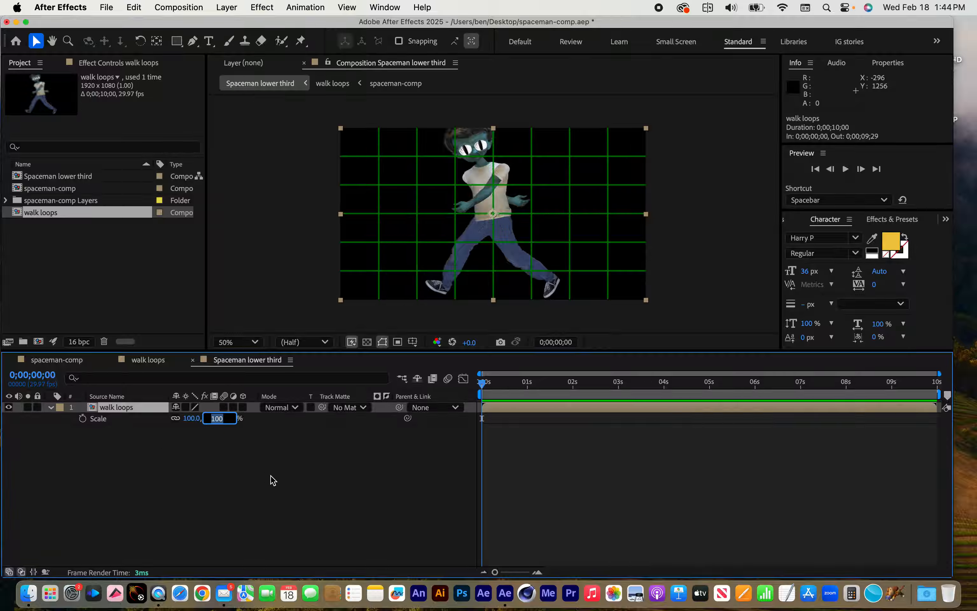
{"action": "type", "text": "25"}
{"action": "key", "text": "Return"}
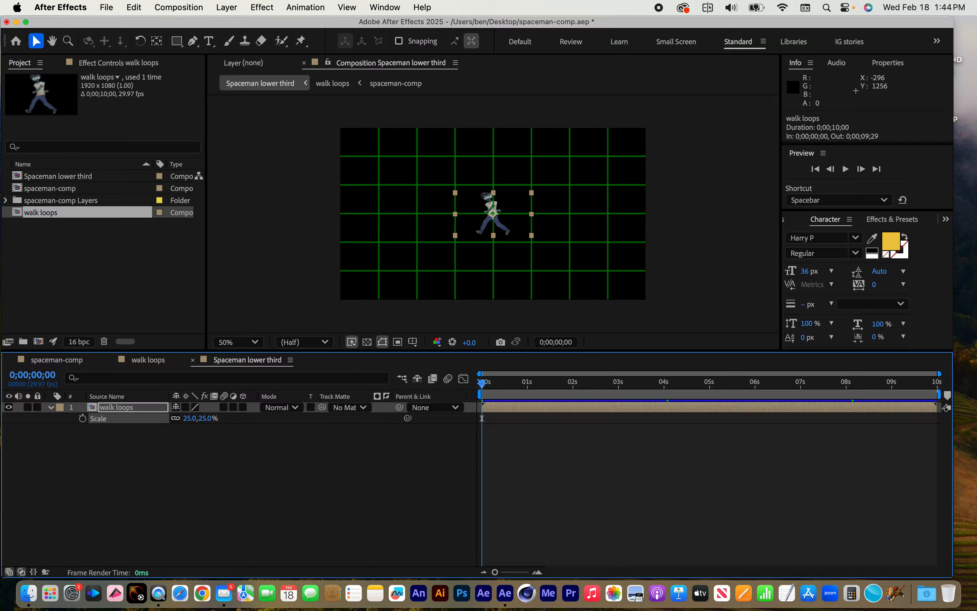
{"action": "left_click_drag", "start_coordinate": [505, 227], "coordinate": [508, 282]}
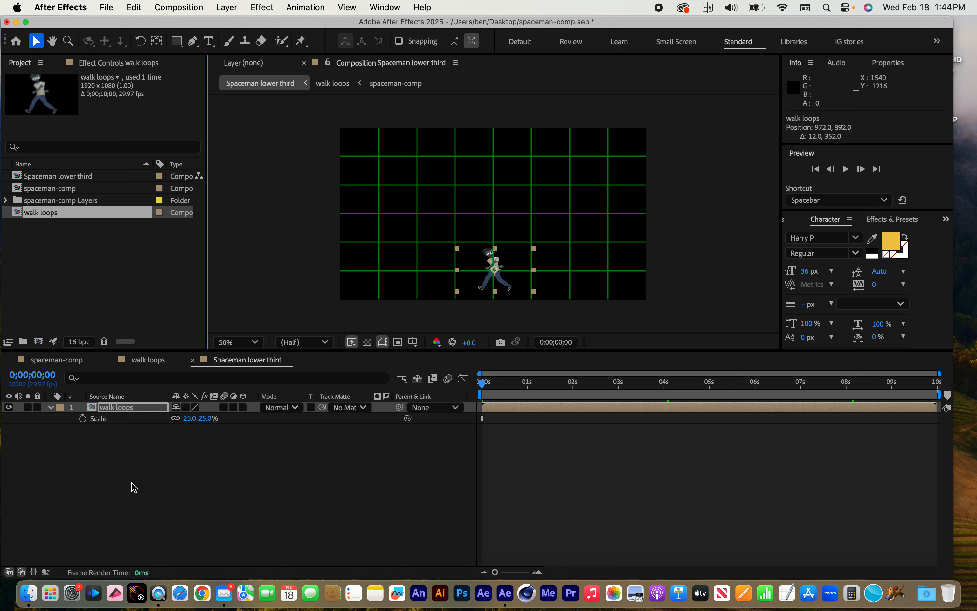
- Keyframe the walk loops Position from off-frame right at about 2108, 892 at 0;00;00;00 to off-frame left at about -244, 892 at 0;00;09;29
{"action": "key", "text": "p"}
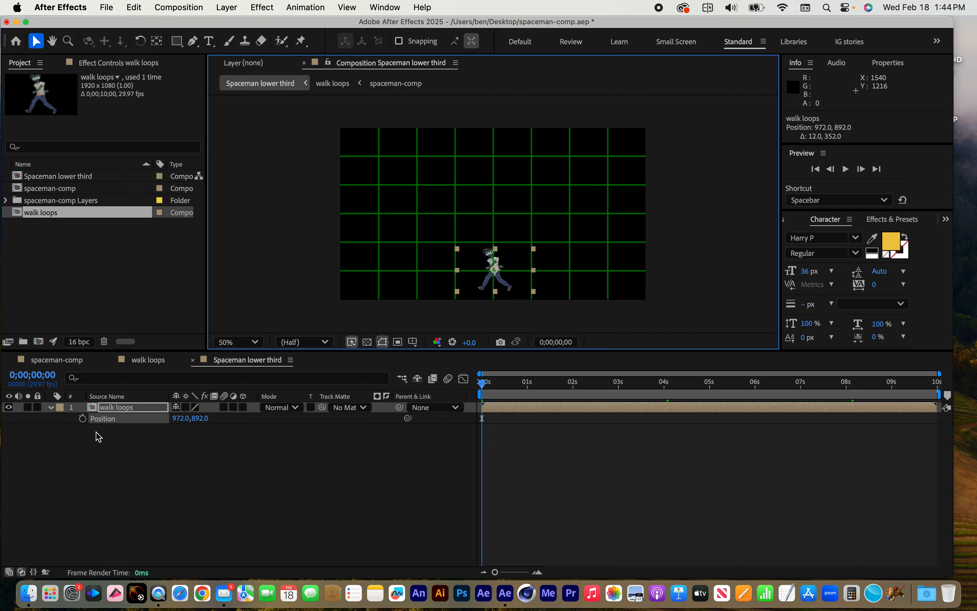
{"action": "left_click", "coordinate": [82, 417]}
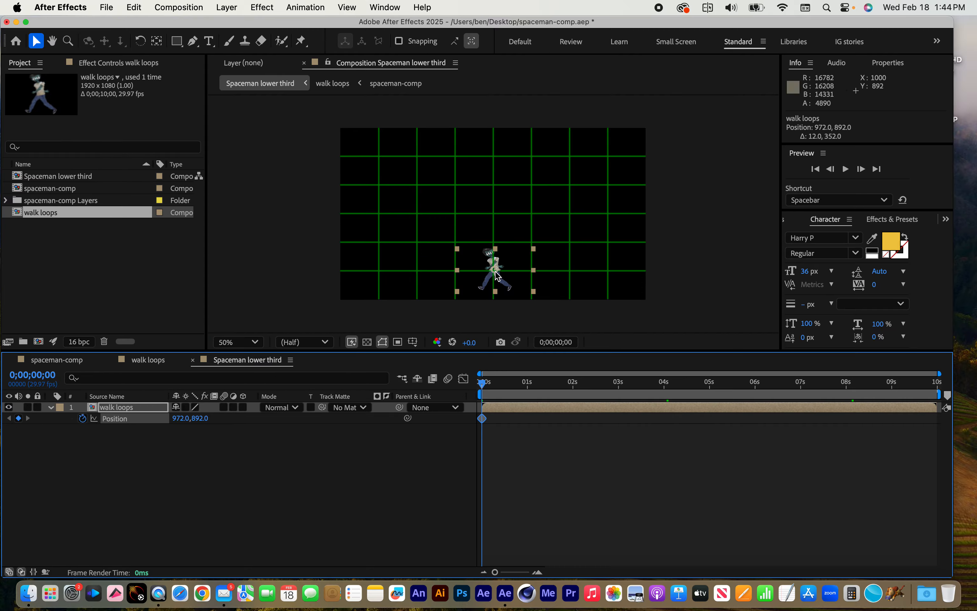
{"action": "left_click", "coordinate": [485, 284]}
{"action": "left_click_drag", "start_coordinate": [485, 284], "coordinate": [666, 291]}
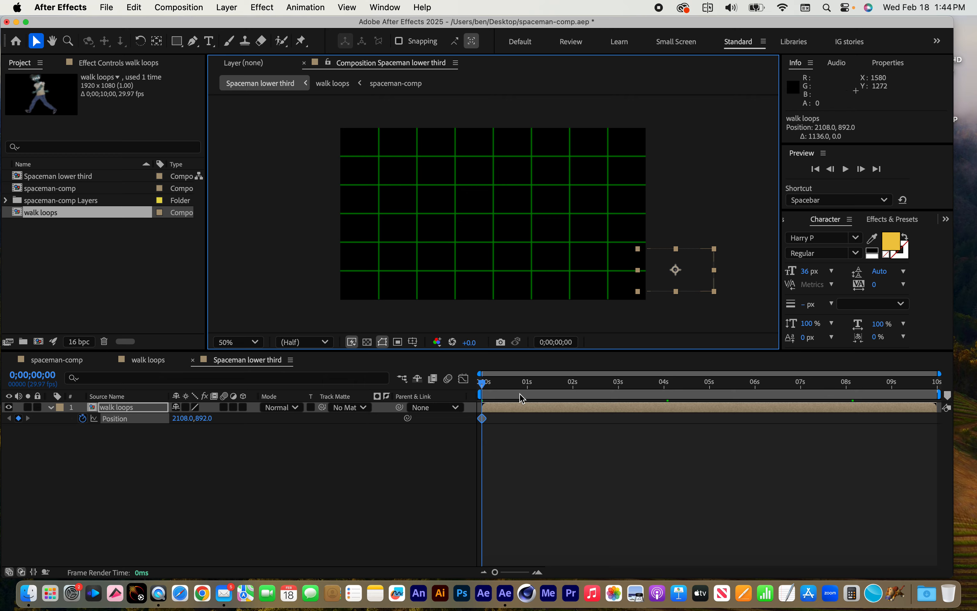
{"action": "left_click_drag", "start_coordinate": [485, 386], "coordinate": [937, 414]}
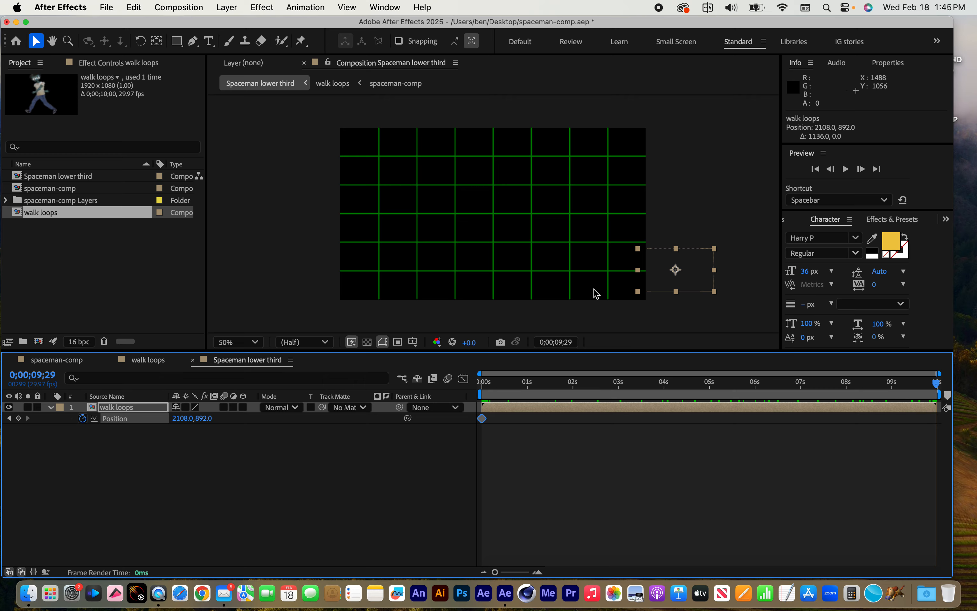
{"action": "left_click_drag", "start_coordinate": [698, 286], "coordinate": [322, 277]}
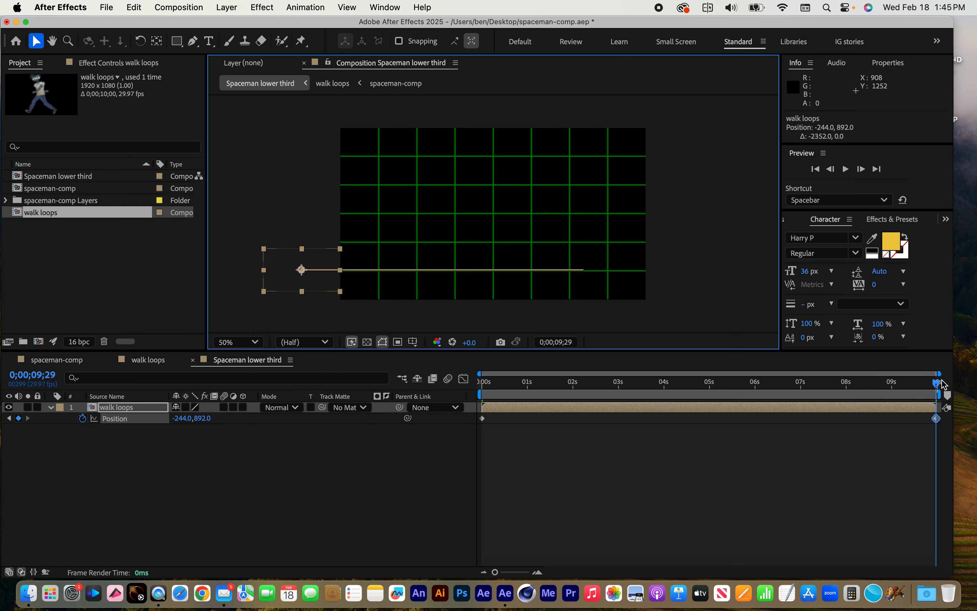
- Preview the walk across the frame from the start, and check the spaceman-comp keyframes before returning to Spaceman lower third
{"action": "left_click_drag", "start_coordinate": [935, 383], "coordinate": [463, 359]}
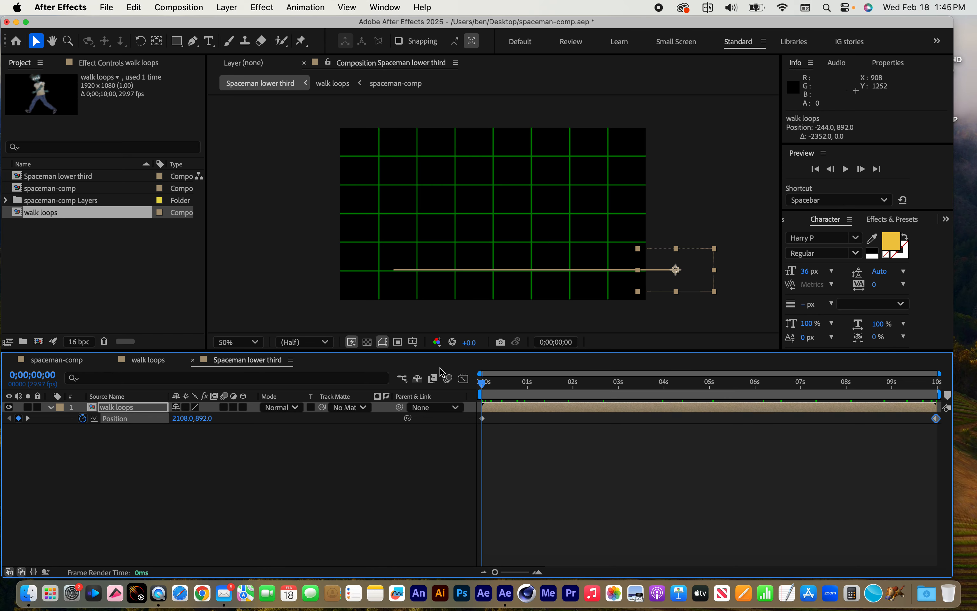
{"action": "key", "text": "space"}
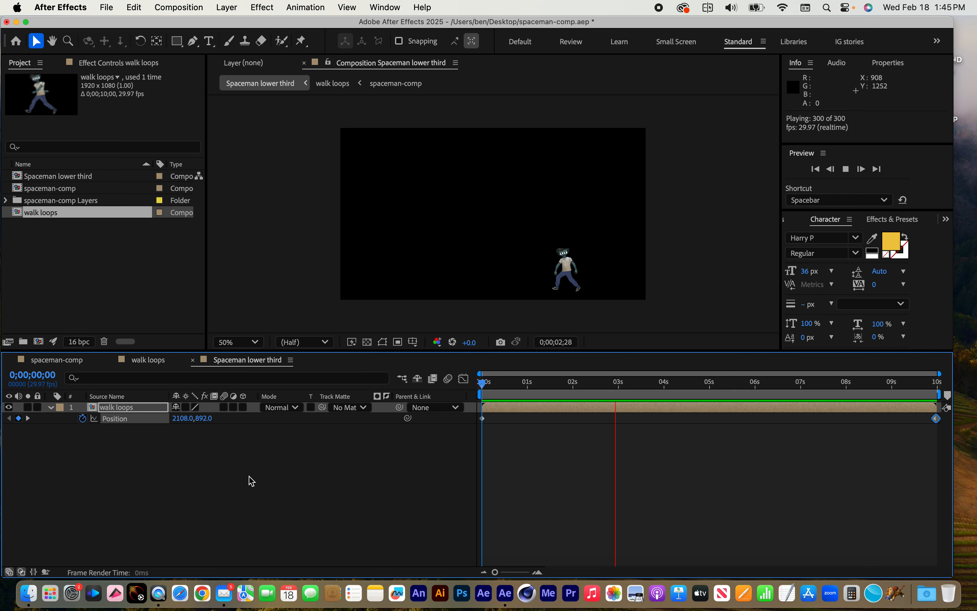
{"action": "key", "text": "space"}
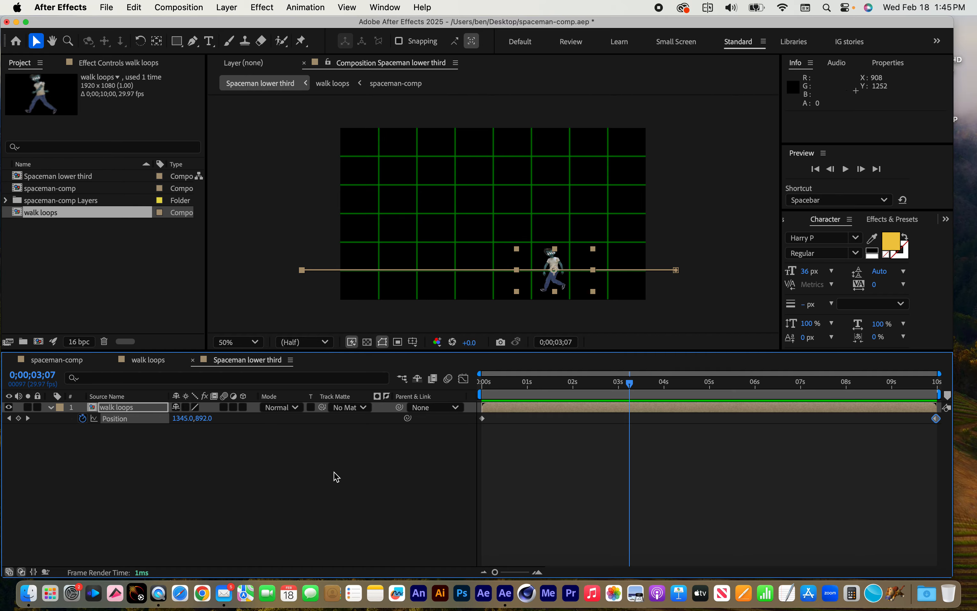
{"action": "left_click", "coordinate": [60, 359]}
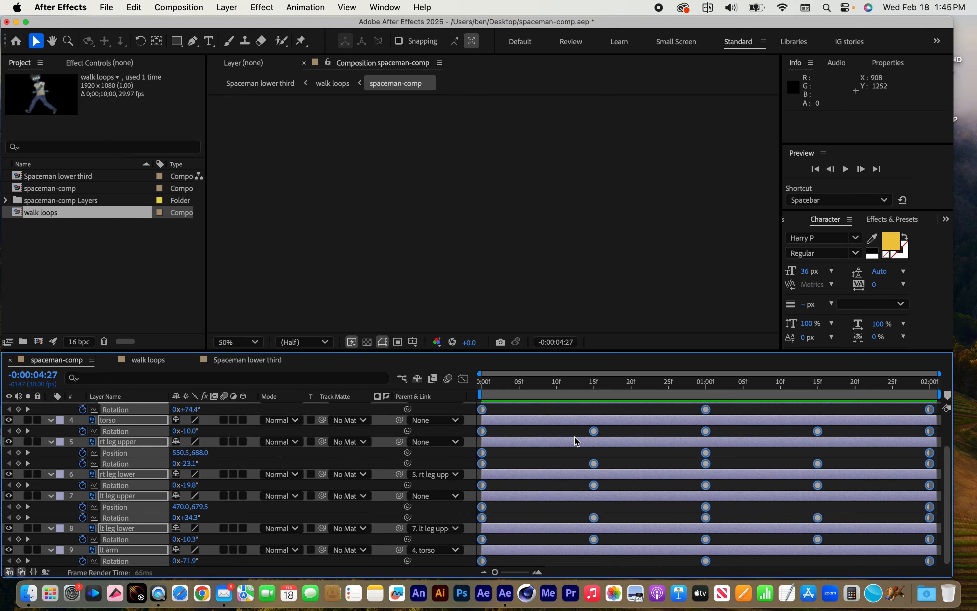
{"action": "left_click", "coordinate": [241, 360]}
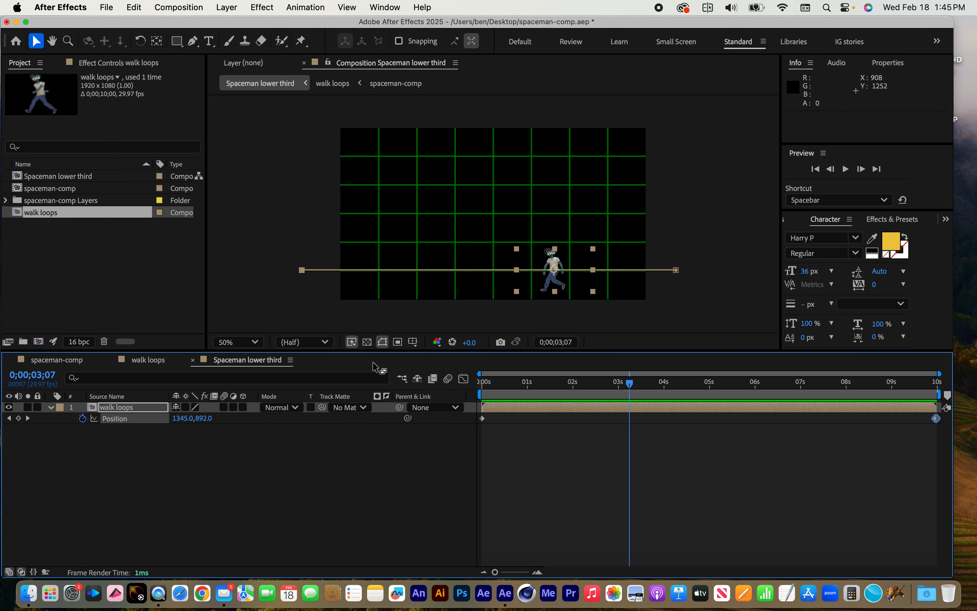
- Show the Stretch column in the timeline and set the walk loops layer's time stretch to 40%
{"action": "left_click", "coordinate": [123, 408]}
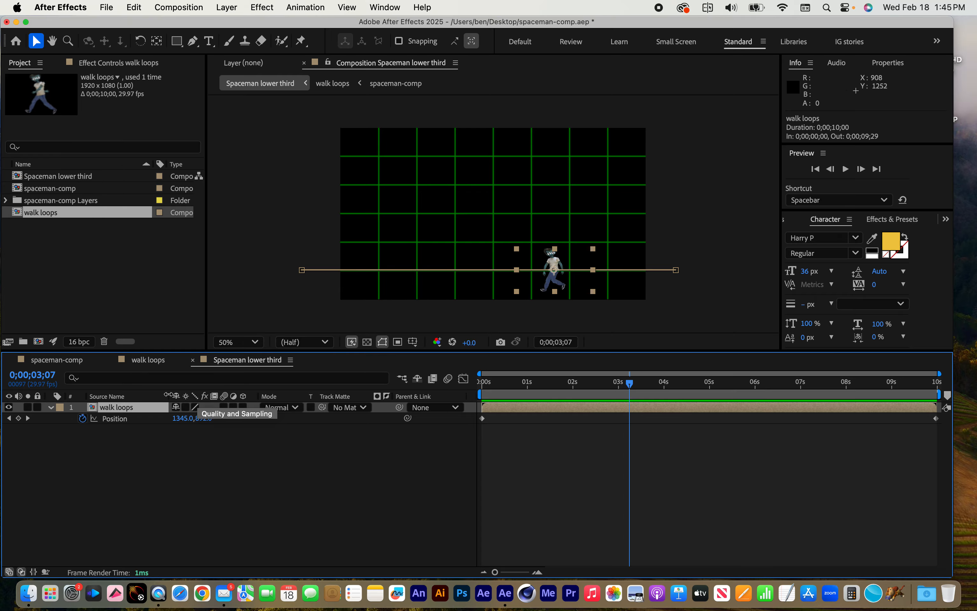
{"action": "right_click", "coordinate": [142, 397]}
{"action": "left_click", "coordinate": [180, 443]}
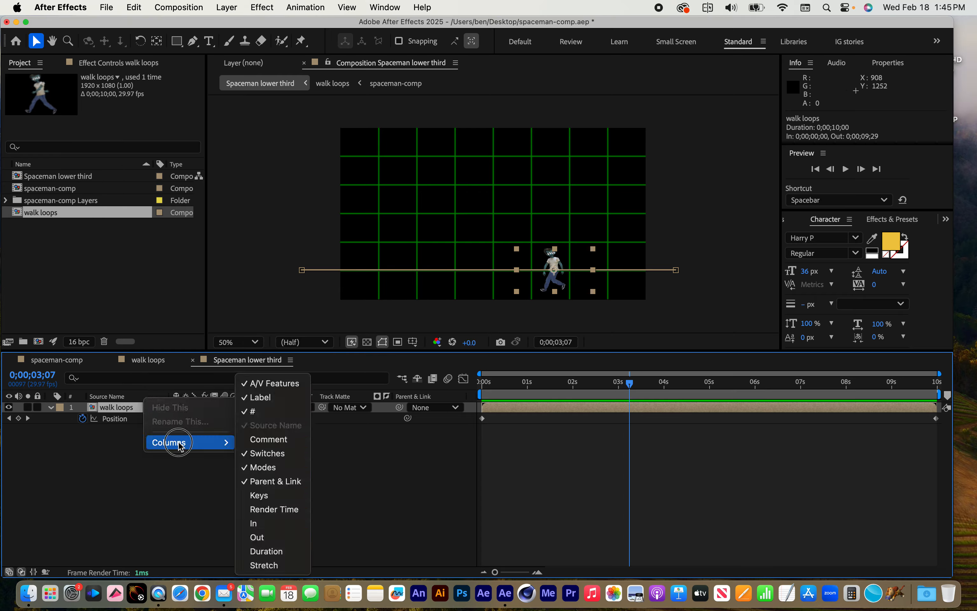
{"action": "left_click", "coordinate": [264, 569]}
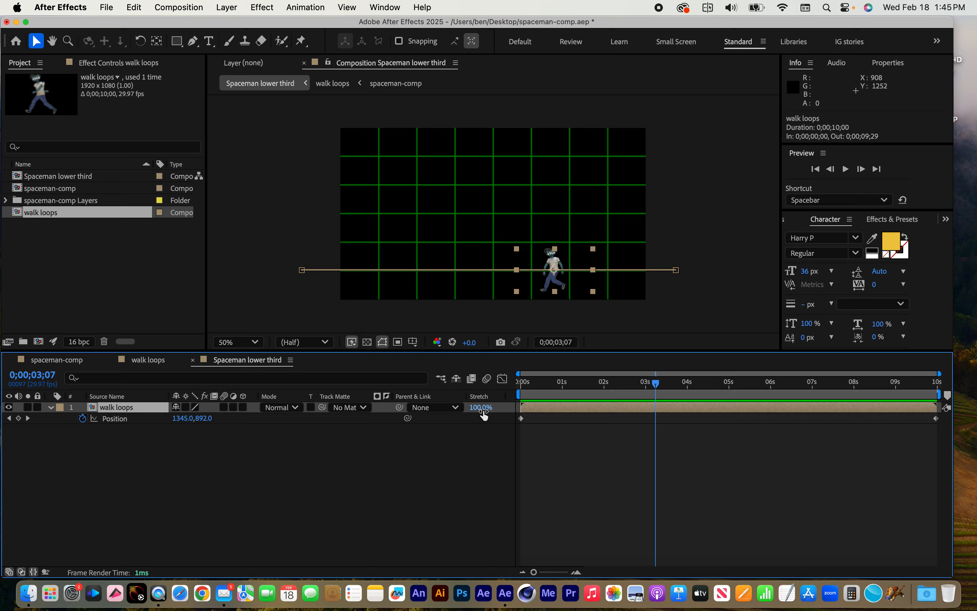
{"action": "left_click_drag", "start_coordinate": [484, 413], "coordinate": [444, 412]}
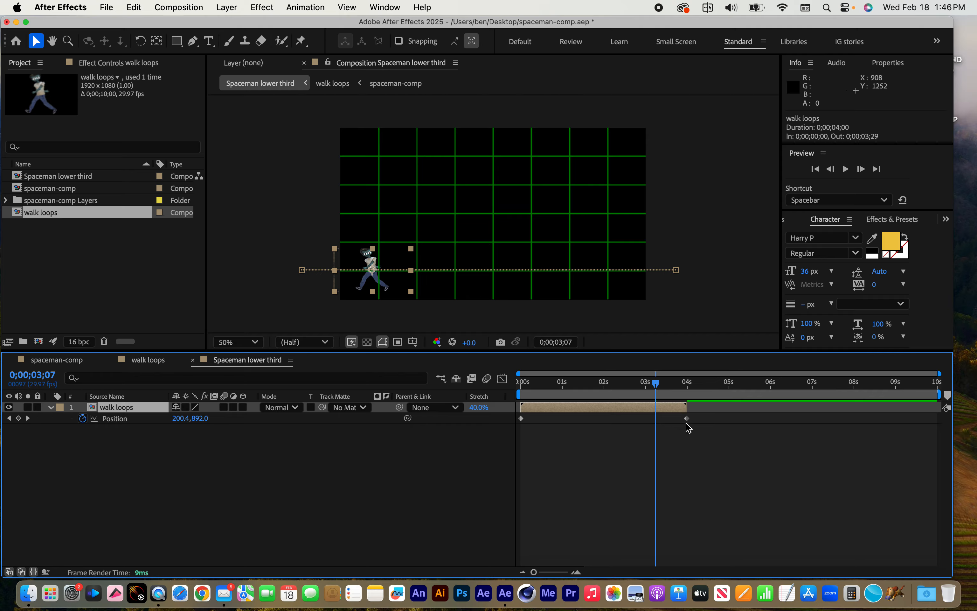
{"action": "mouse_move", "coordinate": [686, 423]}
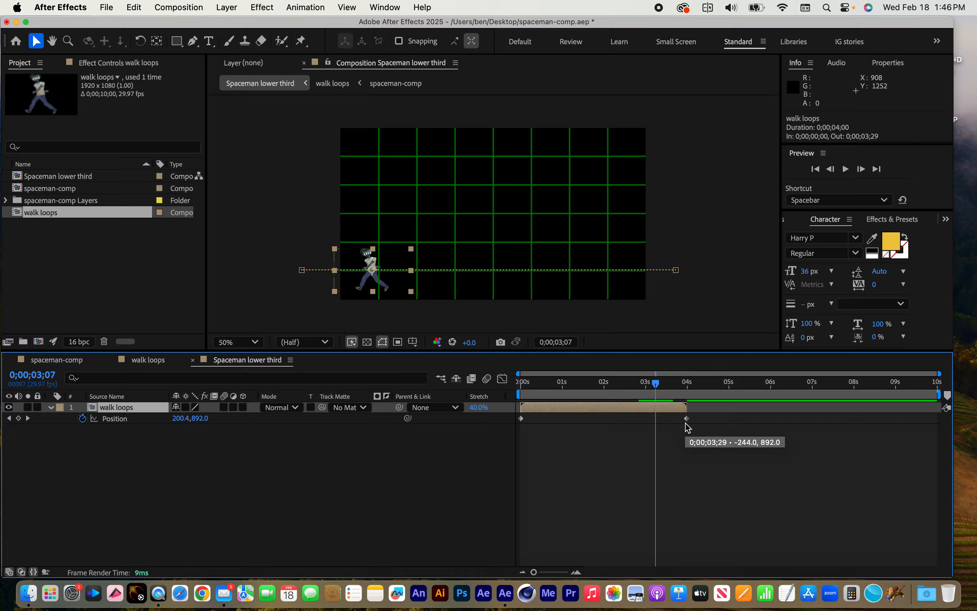
- Preview the walk loops layer's movement across the frame from the start of the composition, checking its exit around the last position keyframe
{"action": "left_click_drag", "start_coordinate": [646, 383], "coordinate": [488, 381]}
{"action": "key", "text": "space"}
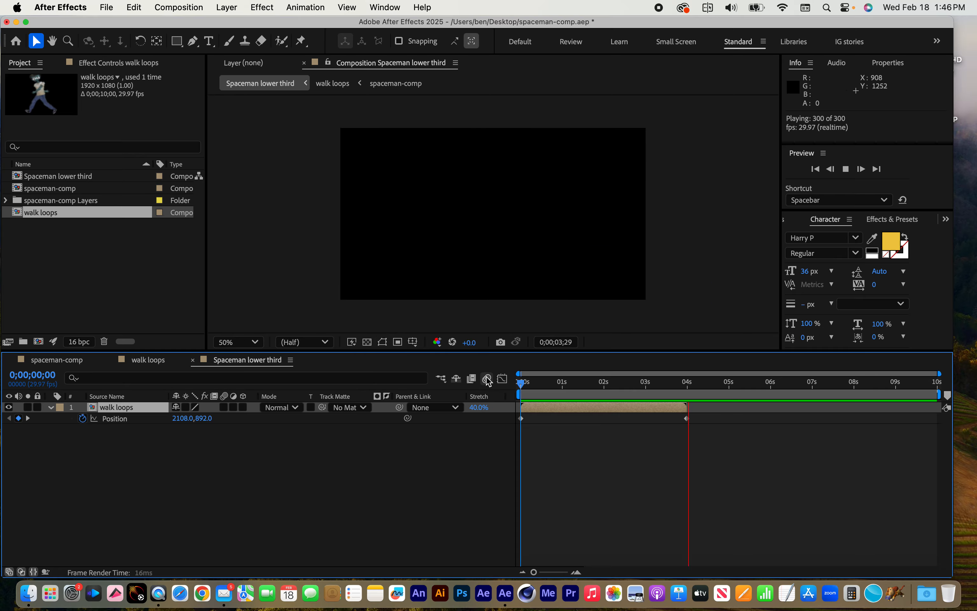
{"action": "key", "text": "space"}
{"action": "left_click_drag", "start_coordinate": [687, 382], "coordinate": [614, 379]}
{"action": "mouse_move", "coordinate": [687, 419]}
{"action": "left_mouse_down"}
{"action": "mouse_move", "coordinate": [635, 422]}
{"action": "mouse_move", "coordinate": [686, 421]}
{"action": "left_mouse_up"}
{"action": "left_click", "coordinate": [611, 381]}
{"action": "left_click_drag", "start_coordinate": [585, 376], "coordinate": [514, 386]}
{"action": "key", "text": "space"}
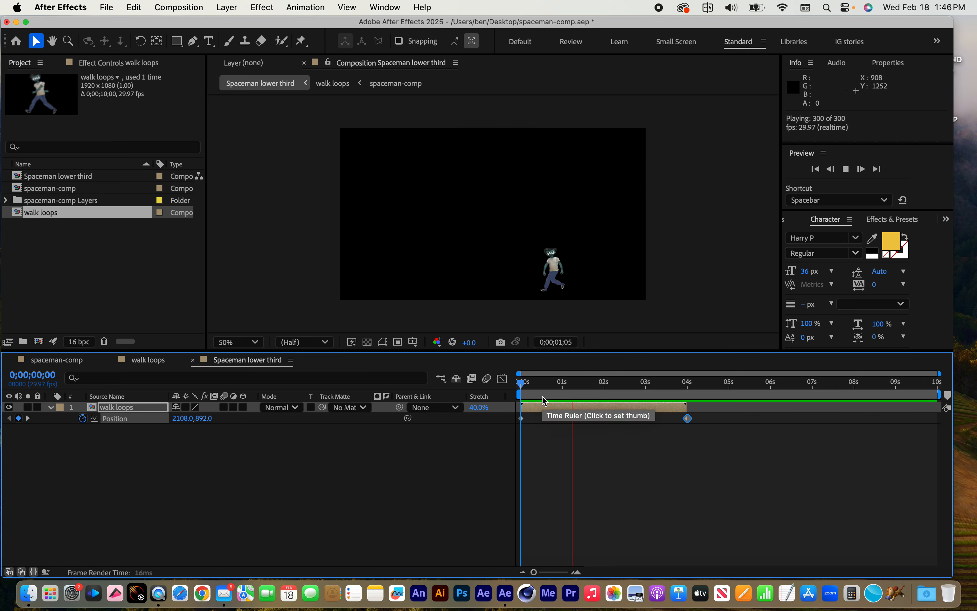
{"action": "key", "text": "space"}
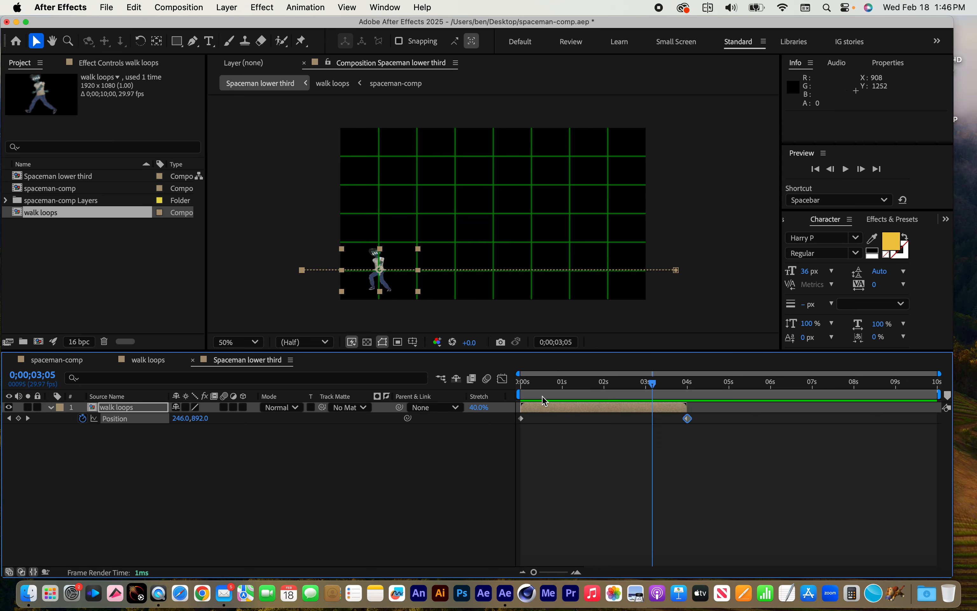
- At 0;00;02;13, add a two-line text layer beside the walking character reading "Spaceman" and "Monday @ 6pm"
{"action": "left_click_drag", "start_coordinate": [652, 389], "coordinate": [622, 382]}
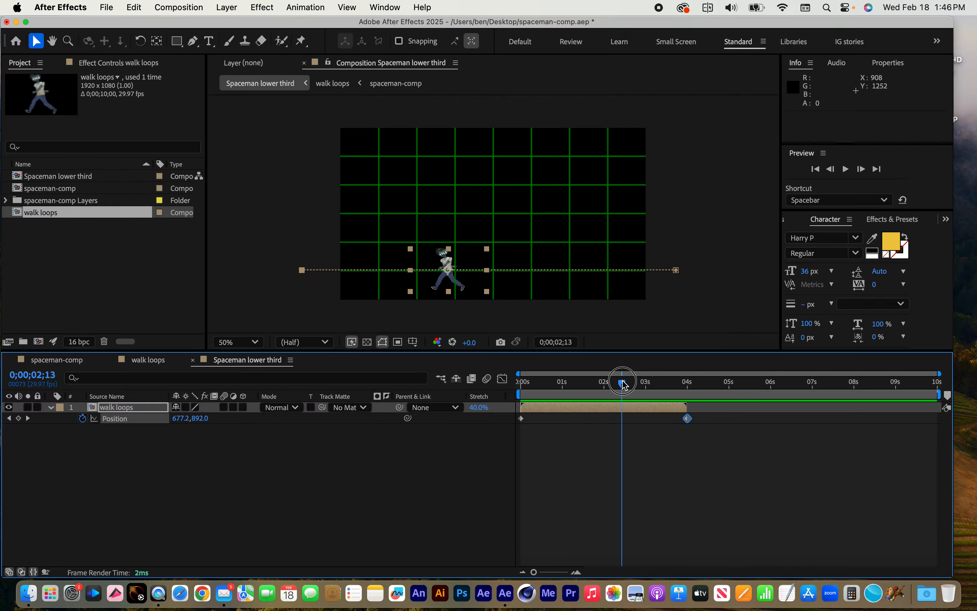
{"action": "left_click", "coordinate": [208, 41]}
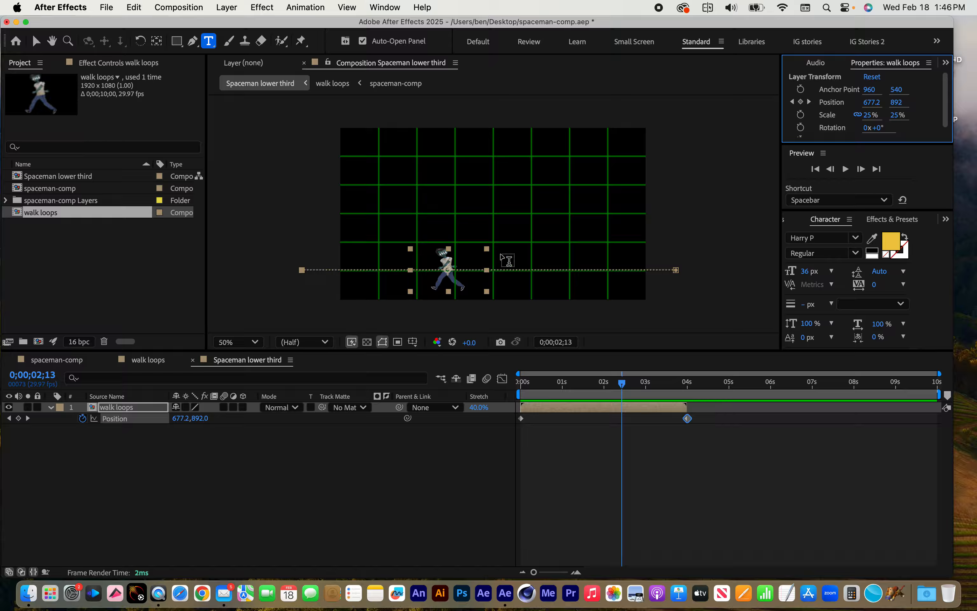
{"action": "left_click", "coordinate": [500, 254]}
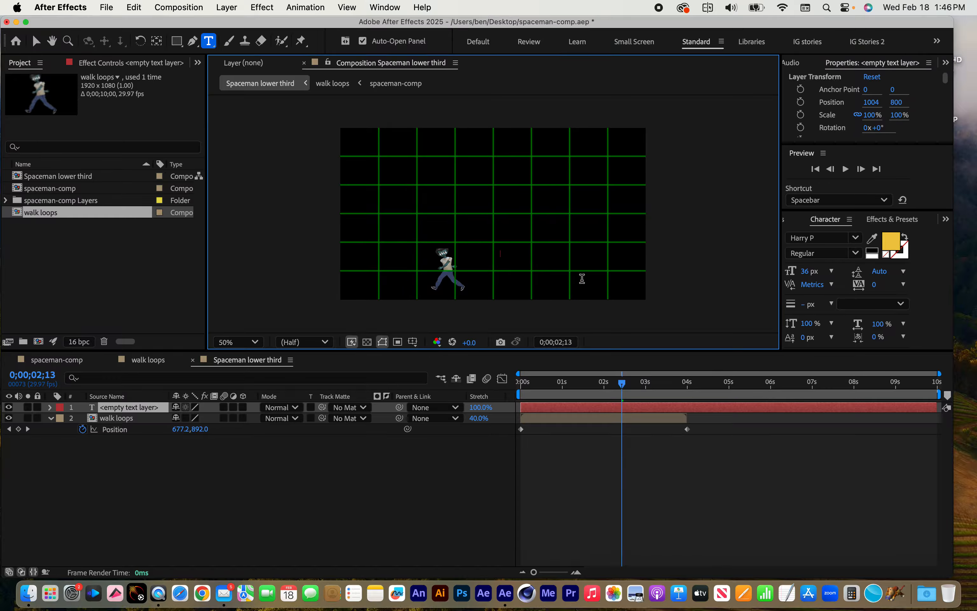
{"action": "type", "text": "Spa"}
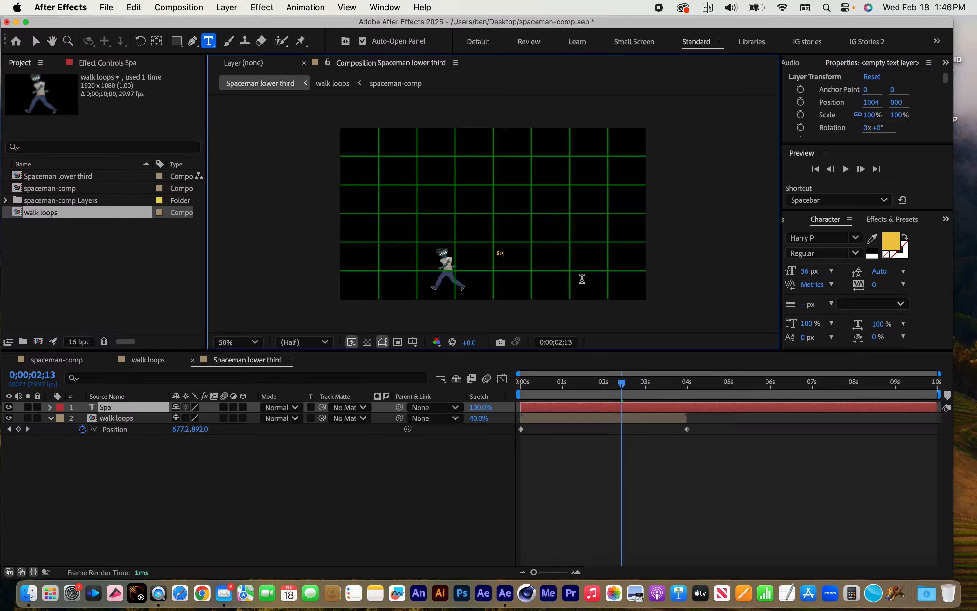
{"action": "type", "text": "ceman Monday "}
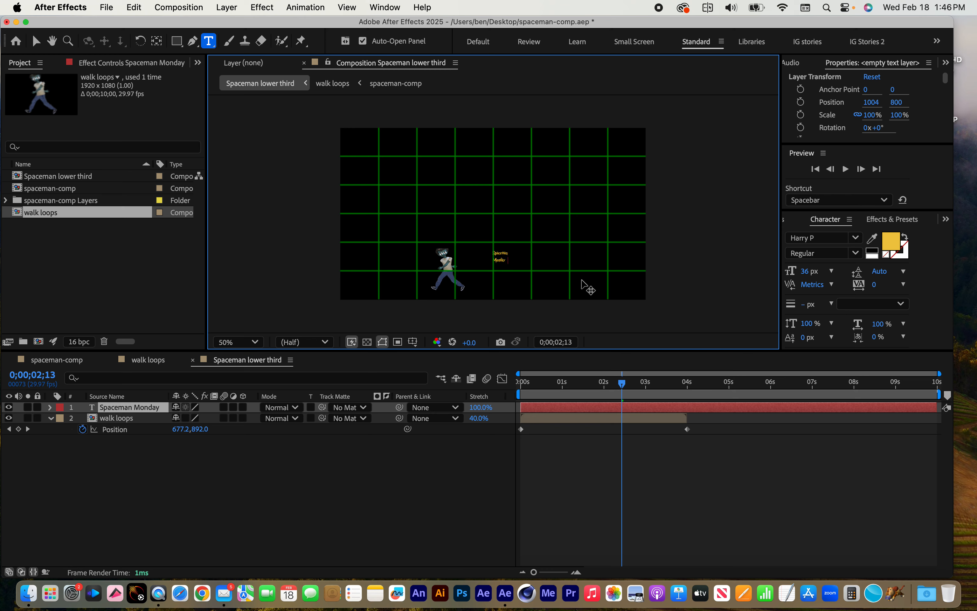
{"action": "type", "text": "@ 6pm"}
{"action": "left_click", "coordinate": [176, 484]}
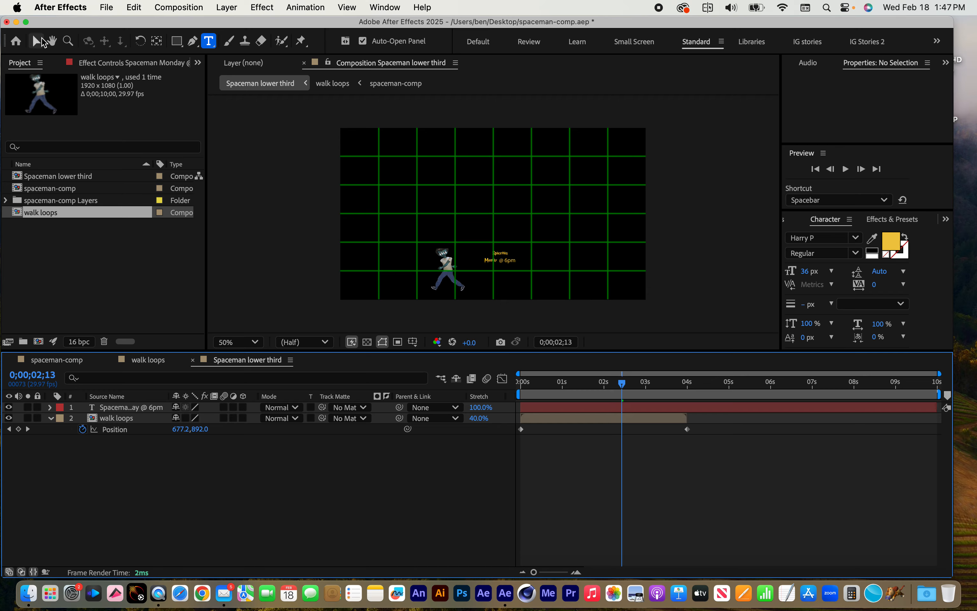
{"action": "left_click", "coordinate": [43, 41]}
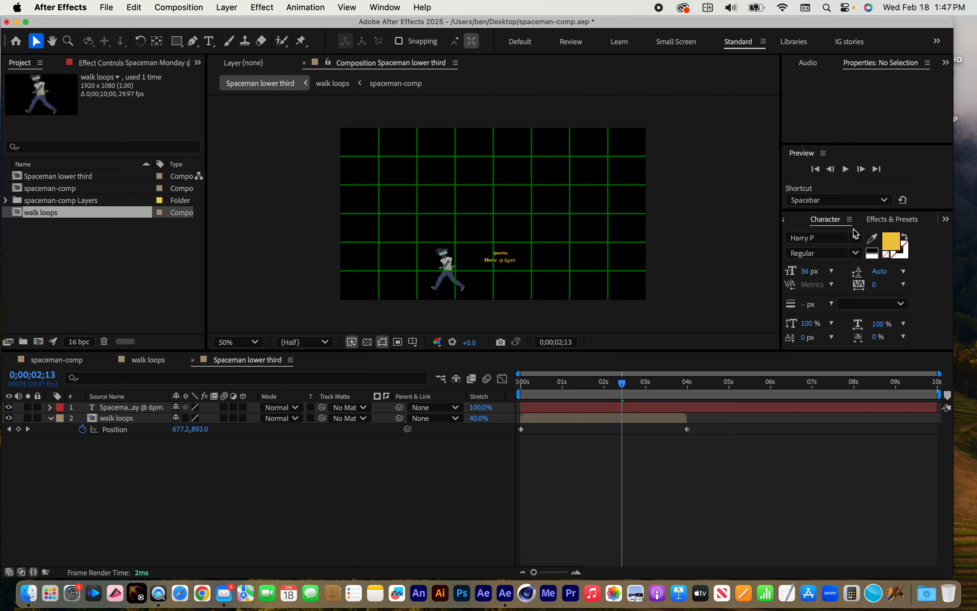
- Try to change the text's font to Arial Bold and its size to 92 px with no layer selected
{"action": "left_click", "coordinate": [829, 222]}
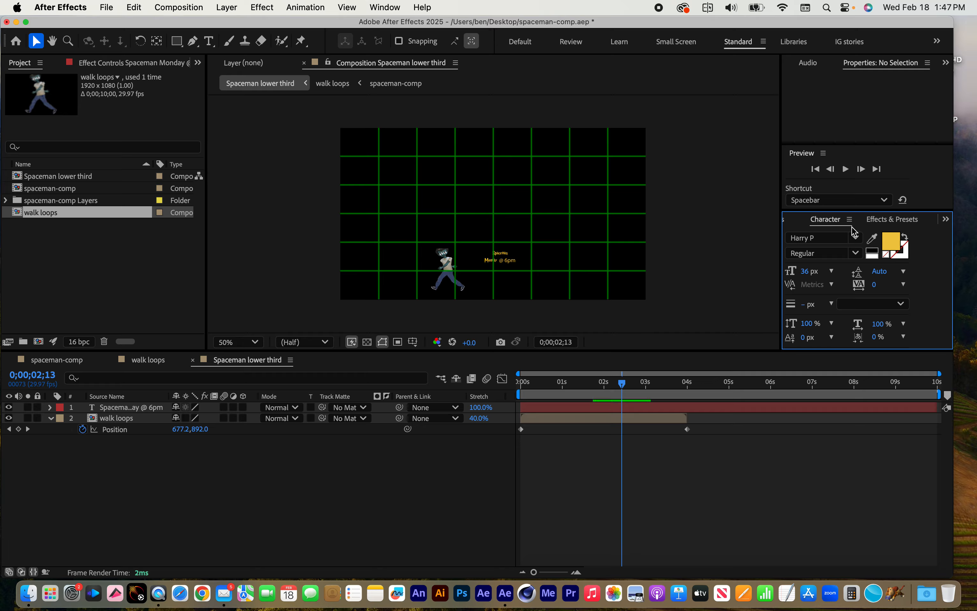
{"action": "left_click", "coordinate": [828, 238]}
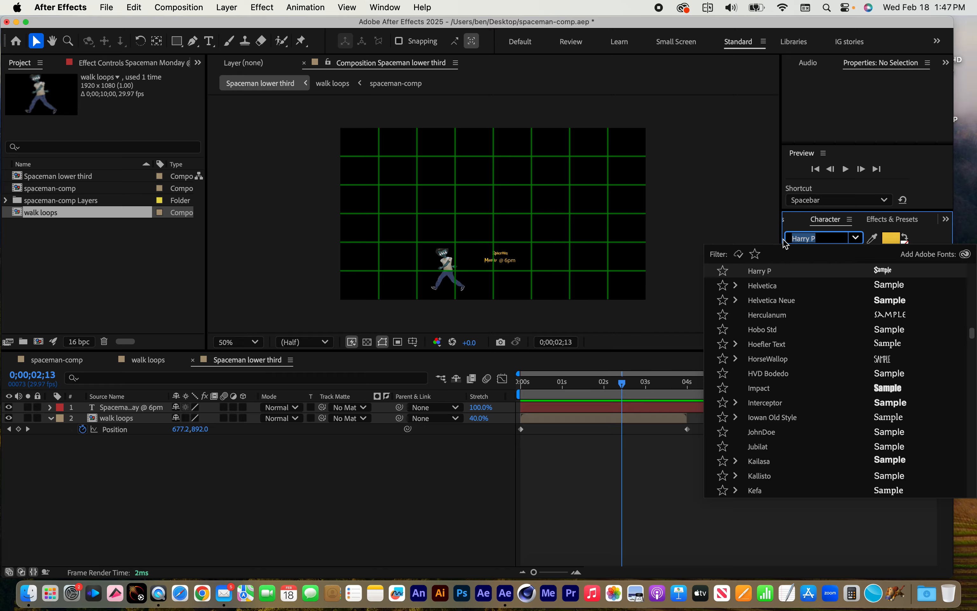
{"action": "type", "text": "arial"}
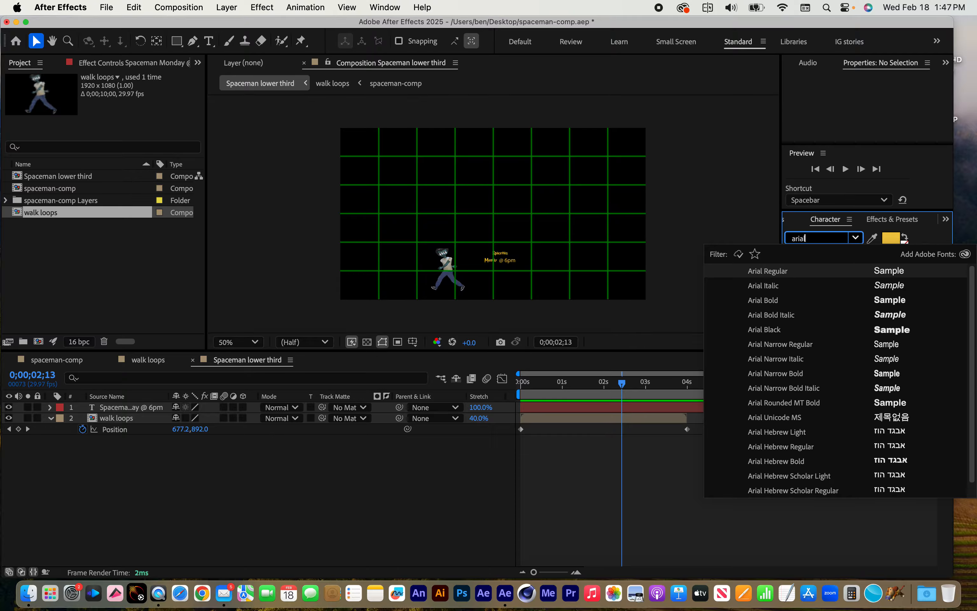
{"action": "left_click", "coordinate": [770, 299]}
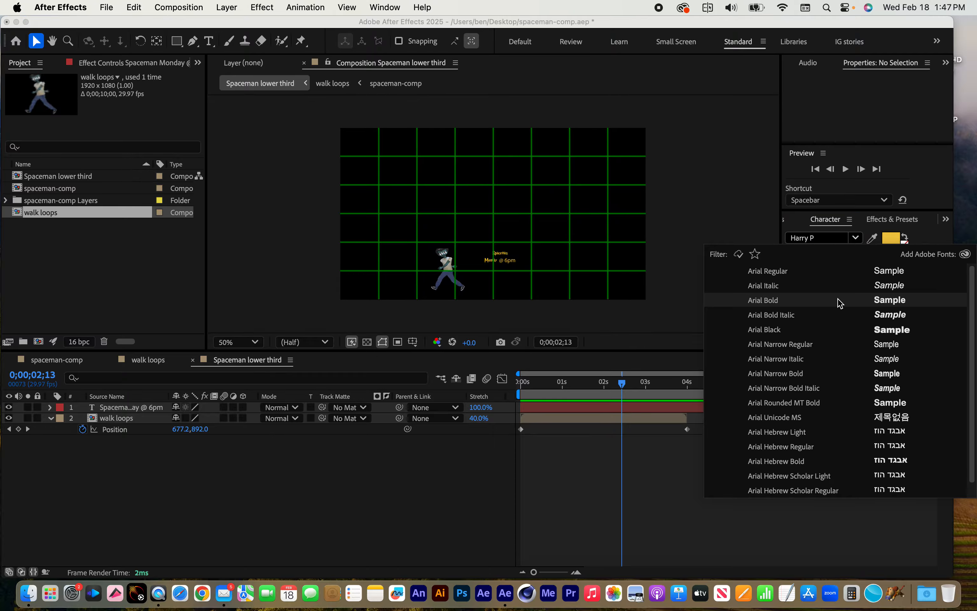
{"action": "left_click", "coordinate": [772, 301]}
{"action": "left_click_drag", "start_coordinate": [805, 272], "coordinate": [846, 274]}
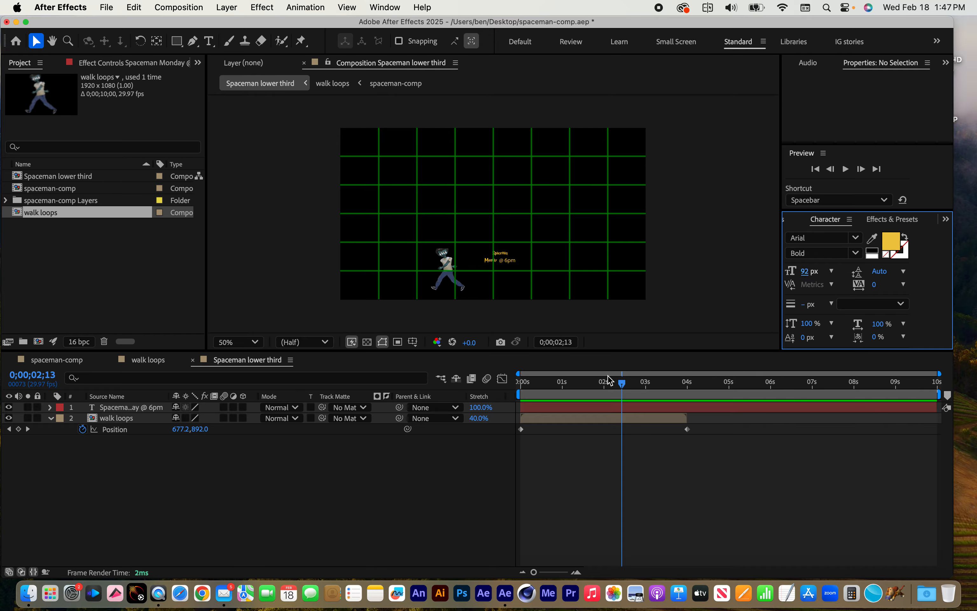
- Set the font size of the whole Spaceman text layer to 121 px
{"action": "left_click", "coordinate": [118, 408]}
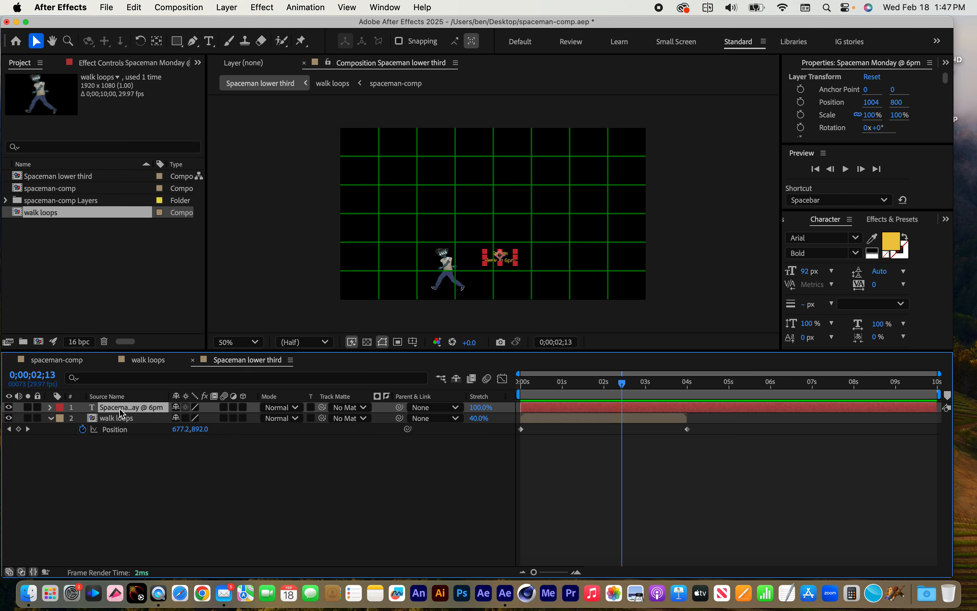
{"action": "left_click_drag", "start_coordinate": [805, 271], "coordinate": [867, 275]}
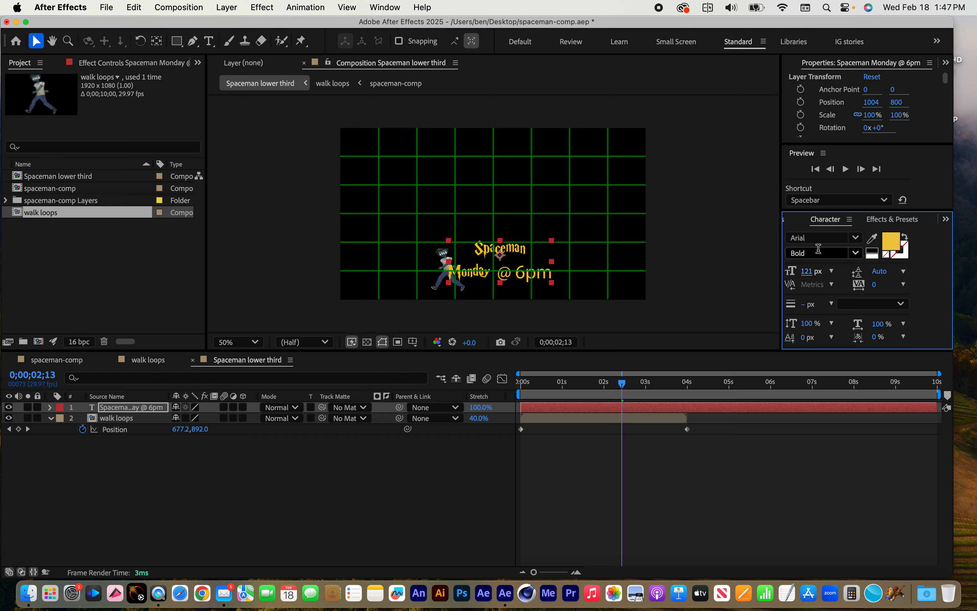
- Try setting all the characters in the text layer to Arial Bold at 94 px
{"action": "double_click", "coordinate": [489, 256]}
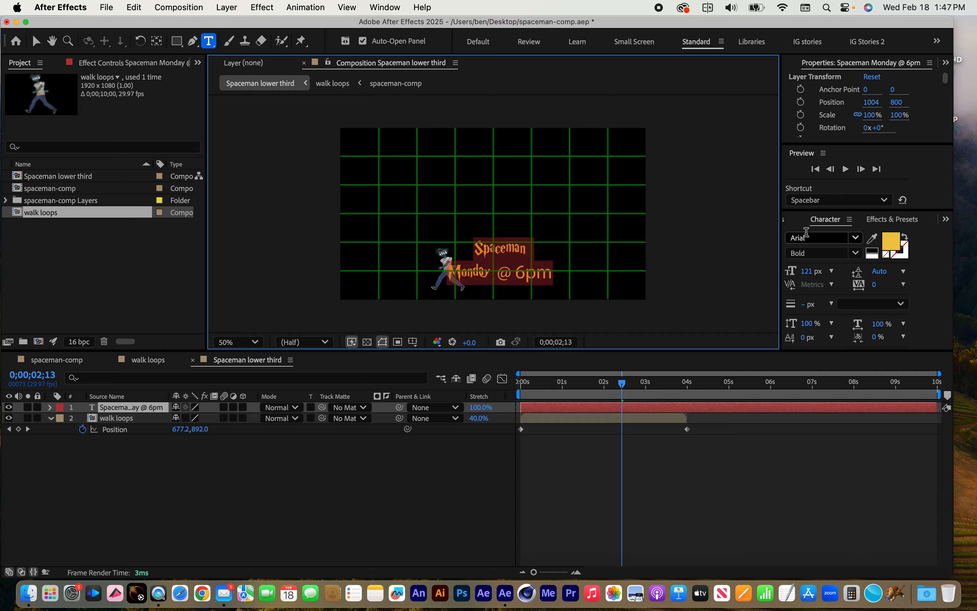
{"action": "left_click", "coordinate": [814, 238]}
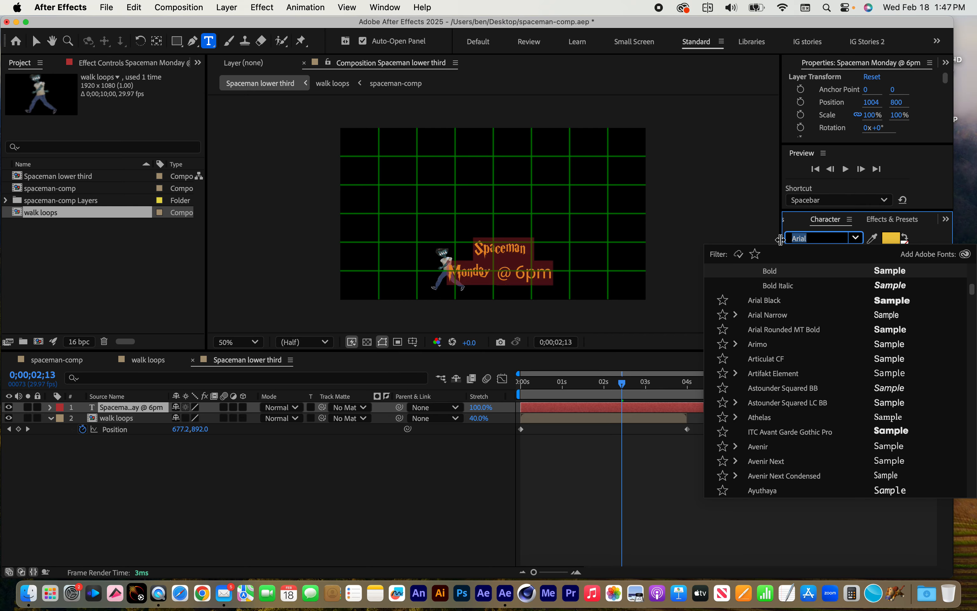
{"action": "type", "text": "arial"}
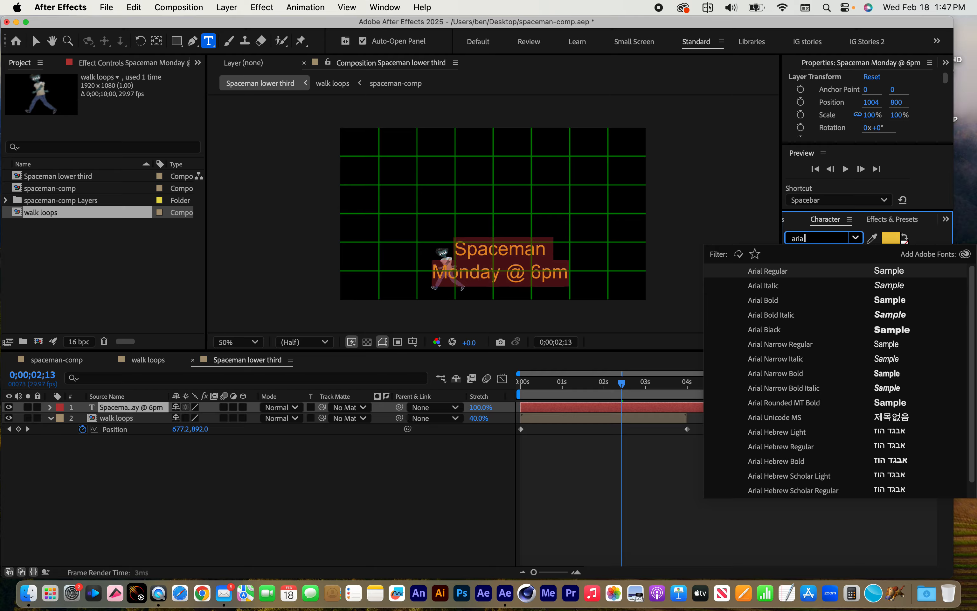
{"action": "left_click", "coordinate": [764, 301]}
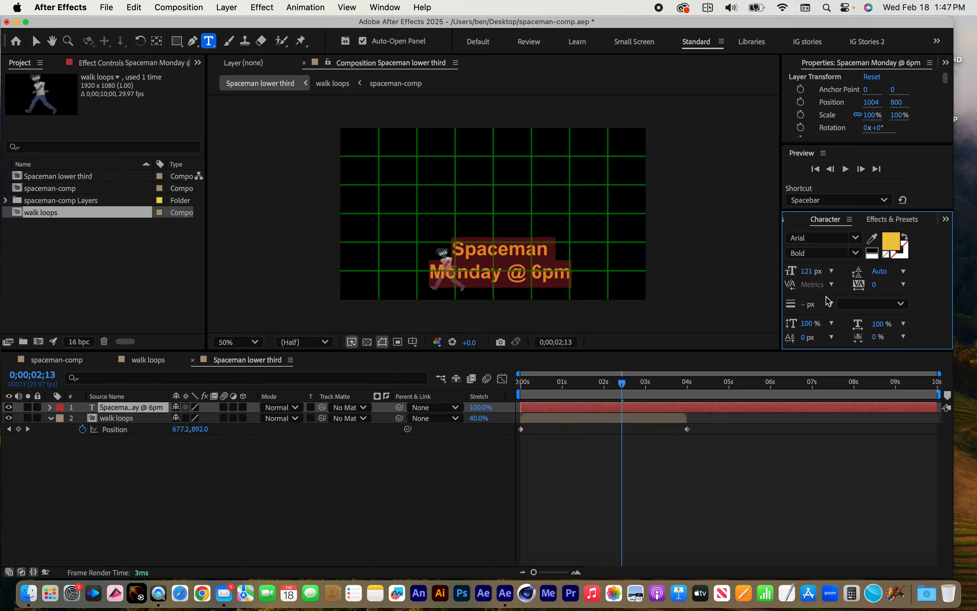
{"action": "left_click_drag", "start_coordinate": [806, 271], "coordinate": [791, 274]}
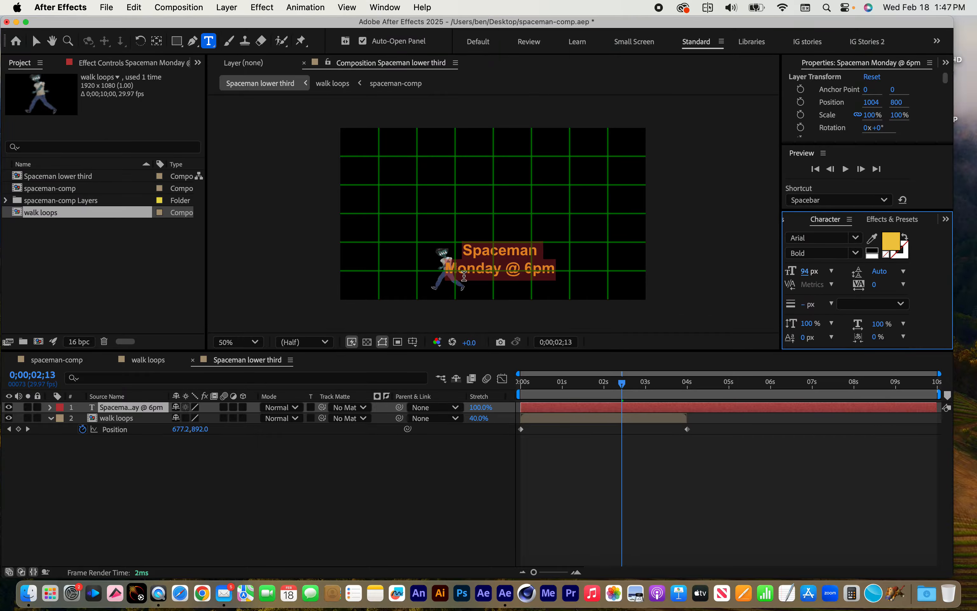
- Undo the stray empty text layer and the last font and size changes to the Spaceman text
{"action": "scroll", "coordinate": [462, 277], "scroll_direction": "up", "scroll_amount": 1}
{"action": "key", "text": "super+z"}
{"action": "left_click", "coordinate": [592, 247]}
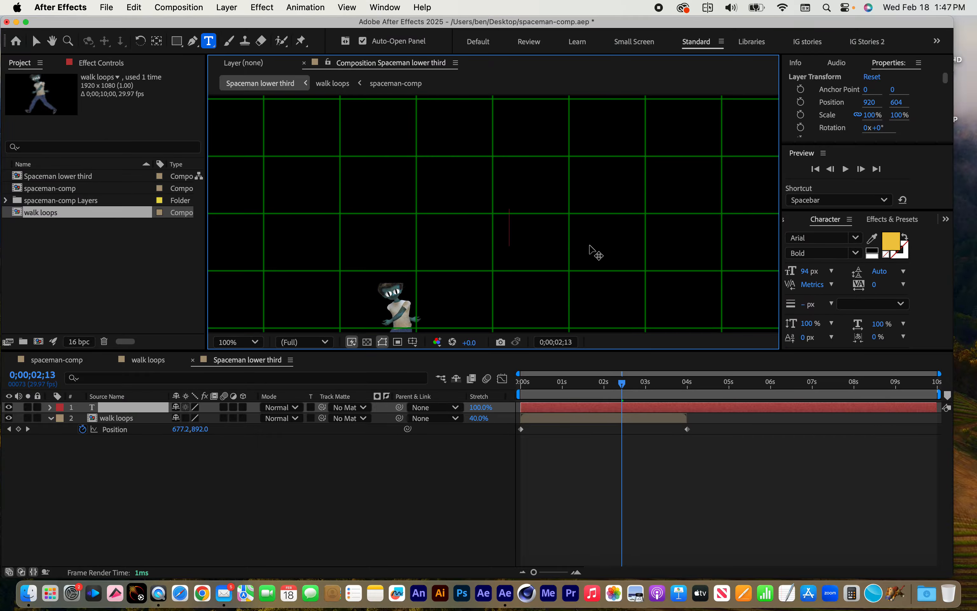
{"action": "key", "text": "super+z"}
{"action": "key", "text": "super+z"}
{"action": "key", "text": "super+z"}
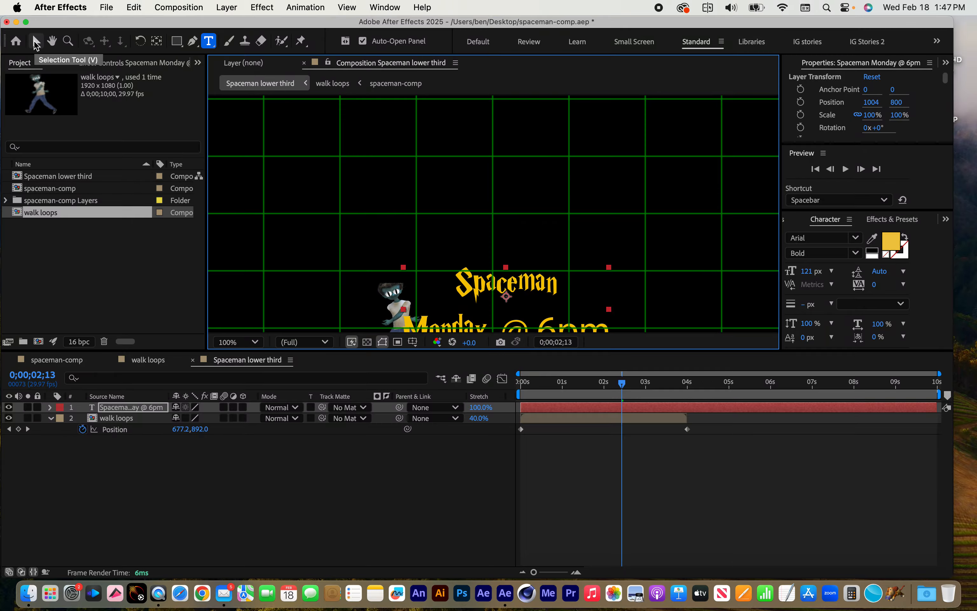
- Set the text layer's font to Arial Bold and move it beside the character, to about 1218, 856
{"action": "left_click", "coordinate": [35, 42]}
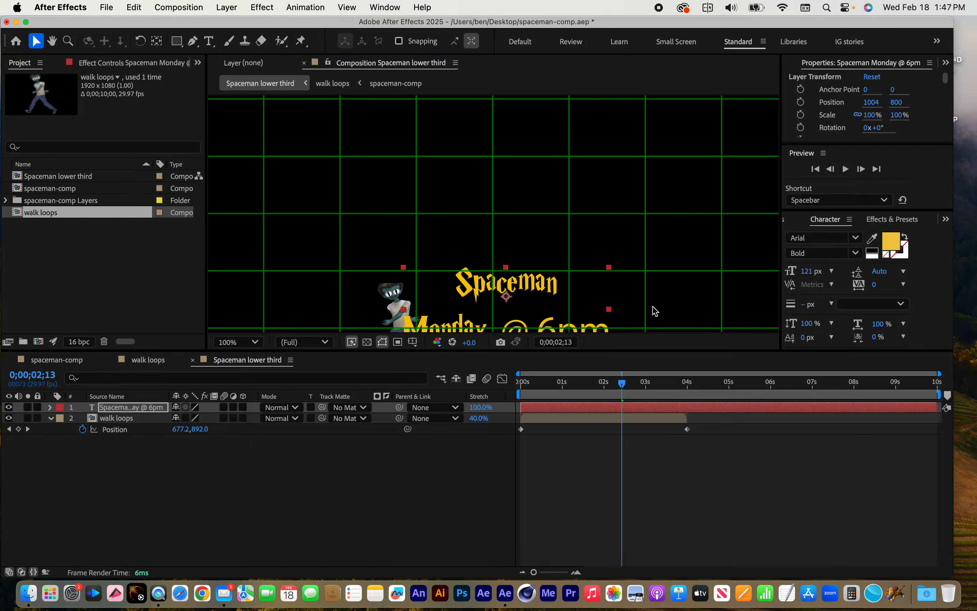
{"action": "scroll", "coordinate": [687, 314], "scroll_direction": "down", "scroll_amount": 5}
{"action": "left_click_drag", "start_coordinate": [478, 198], "coordinate": [531, 211]}
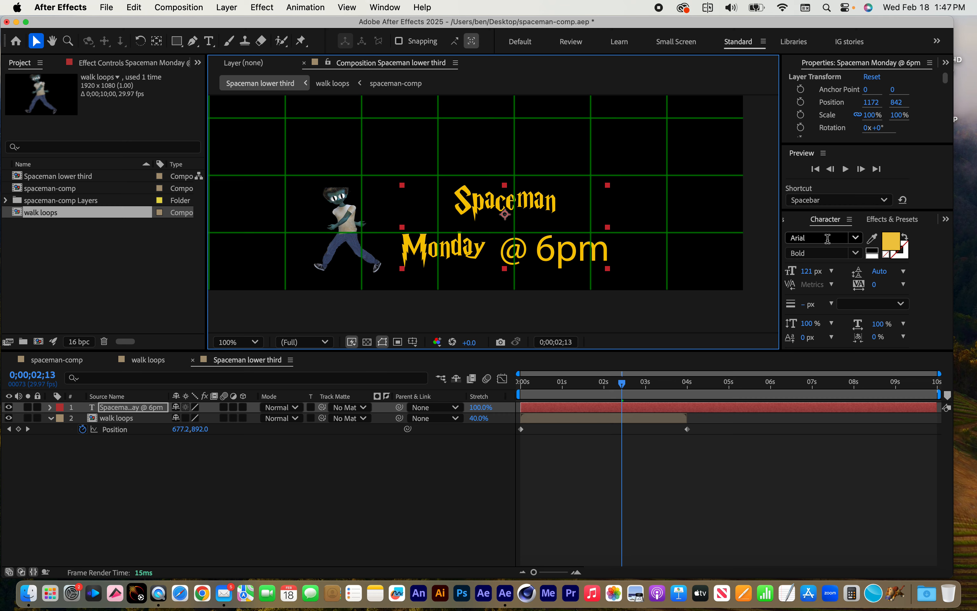
{"action": "left_click", "coordinate": [827, 239]}
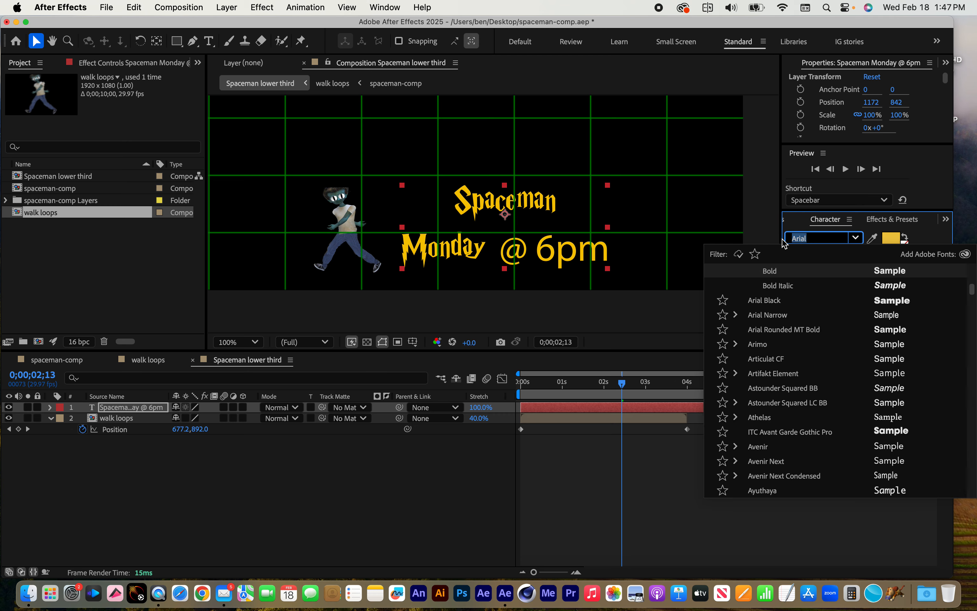
{"action": "type", "text": "arial"}
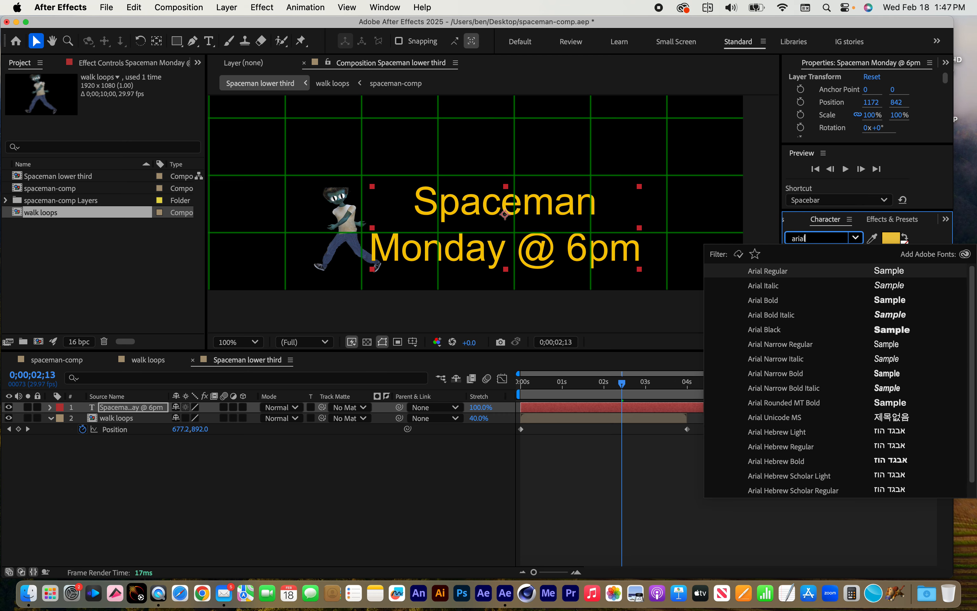
{"action": "left_click", "coordinate": [770, 304]}
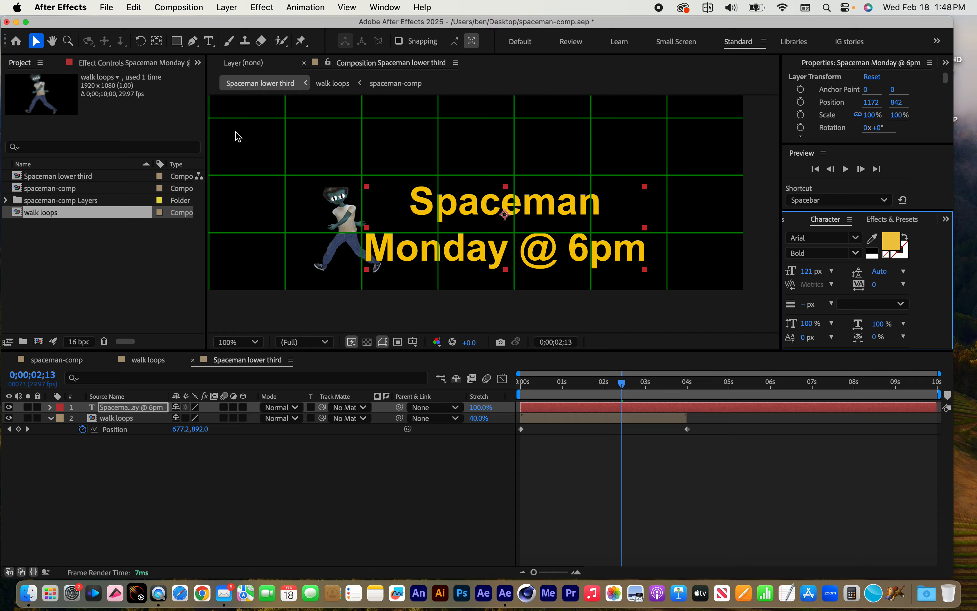
{"action": "left_click_drag", "start_coordinate": [463, 208], "coordinate": [478, 213]}
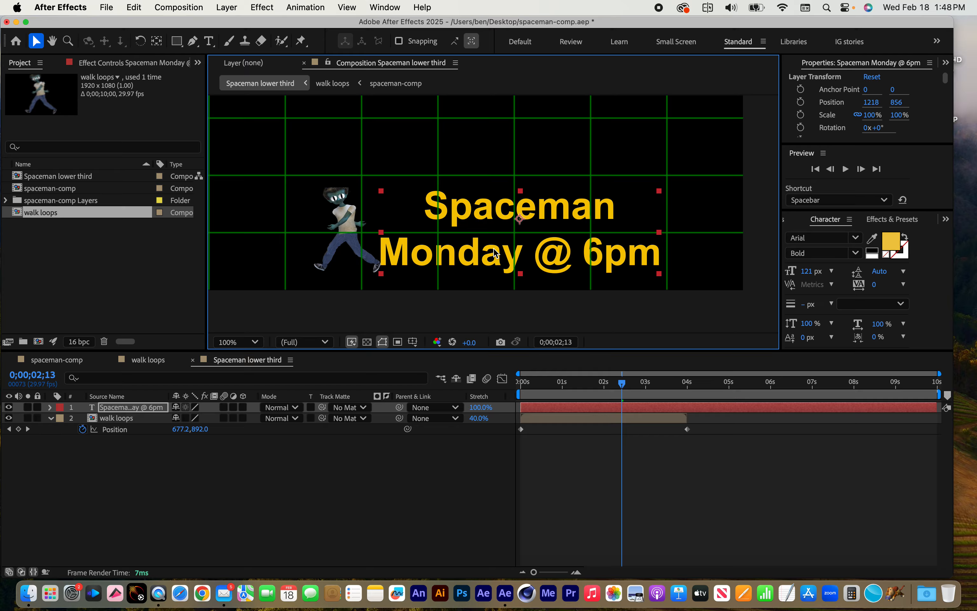
- Resize the "Monday @ 6pm" line to 91 px and the "Spaceman" line to 145 px
{"action": "left_click", "coordinate": [208, 41]}
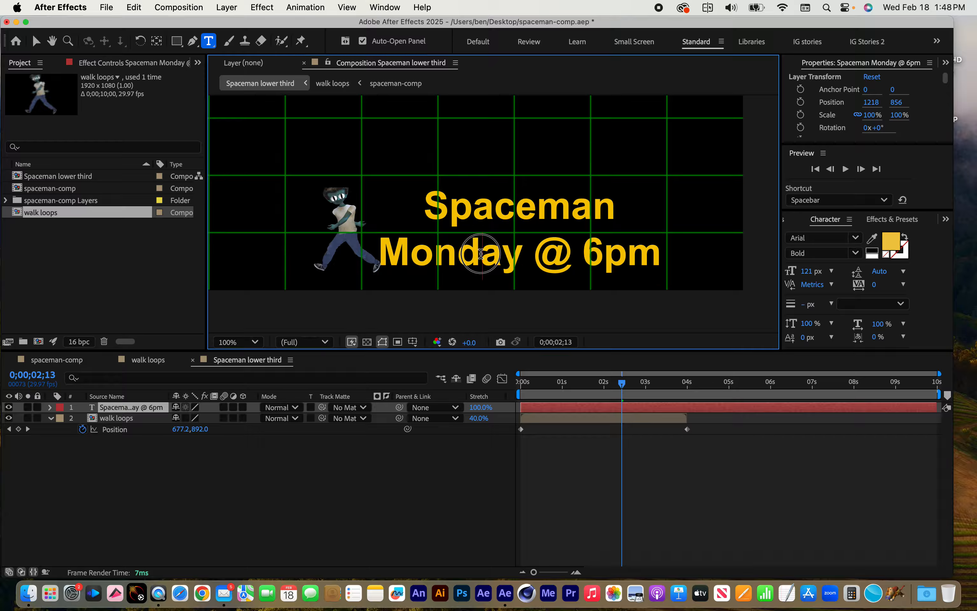
{"action": "triple_click", "coordinate": [480, 253]}
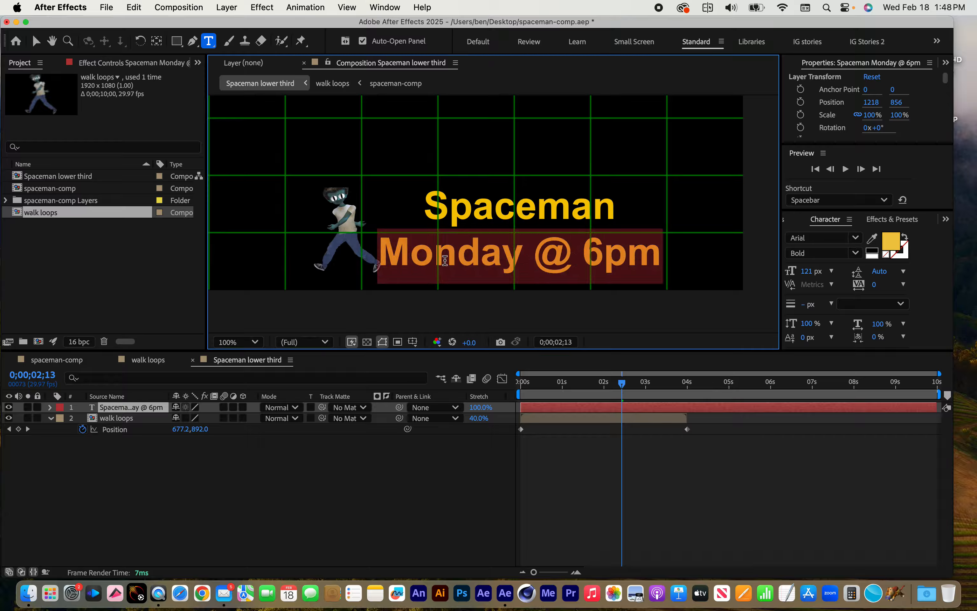
{"action": "left_click_drag", "start_coordinate": [806, 271], "coordinate": [785, 271]}
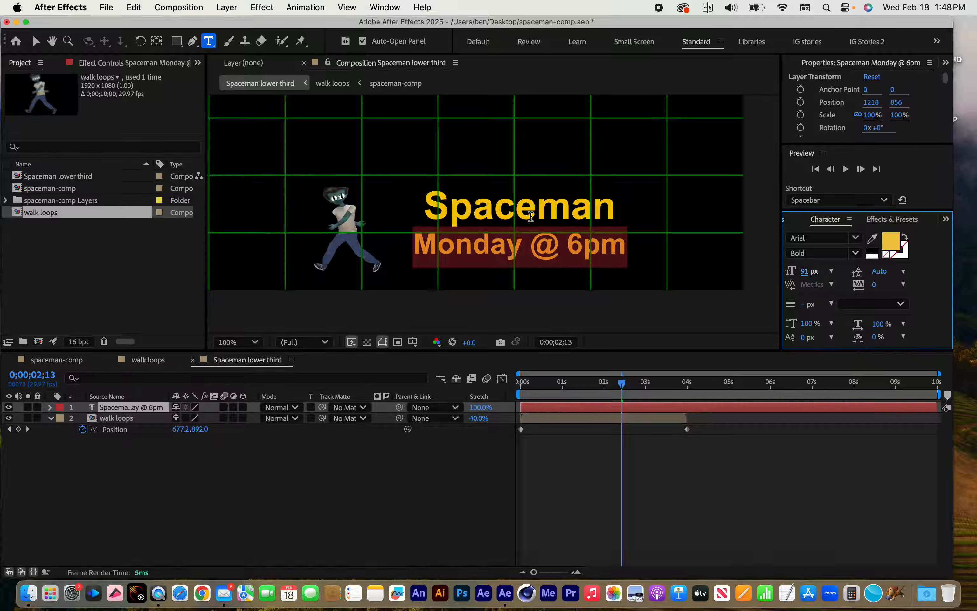
{"action": "double_click", "coordinate": [517, 207]}
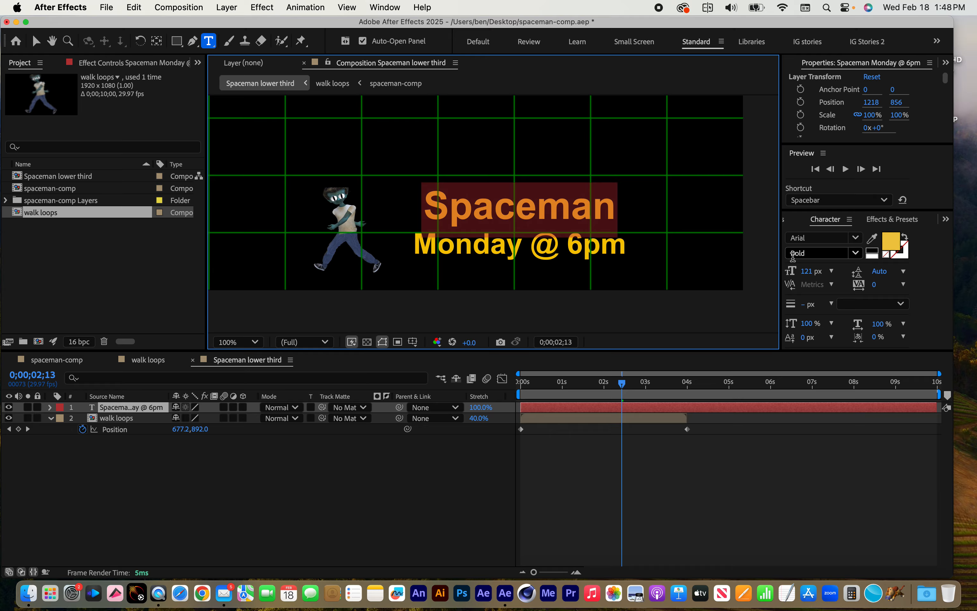
{"action": "left_click_drag", "start_coordinate": [807, 275], "coordinate": [823, 273]}
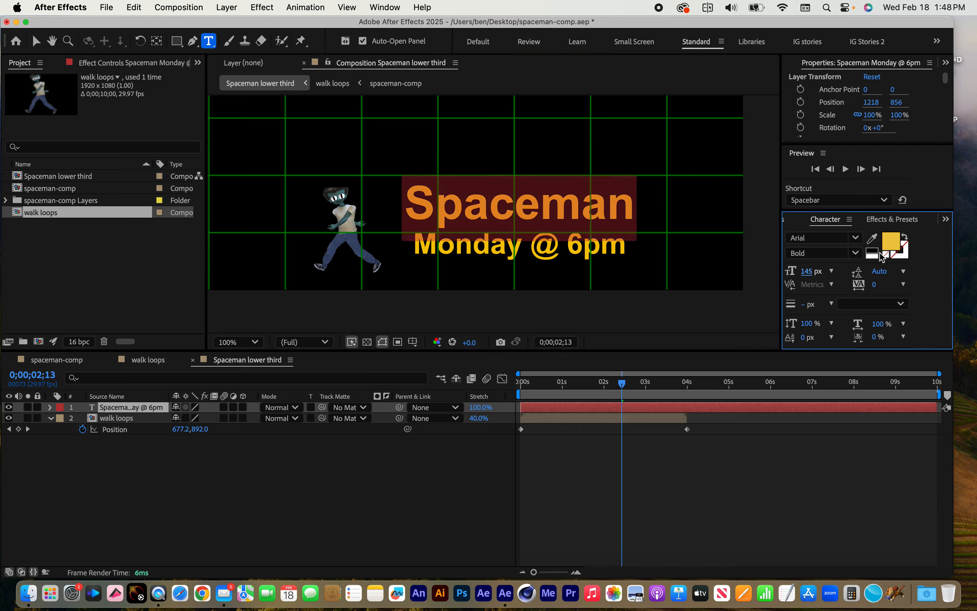
- Fill the "Monday @ 6pm" line with white and give the "Spaceman" line a white 4 px stroke
{"action": "triple_click", "coordinate": [484, 253]}
{"action": "left_click", "coordinate": [872, 250]}
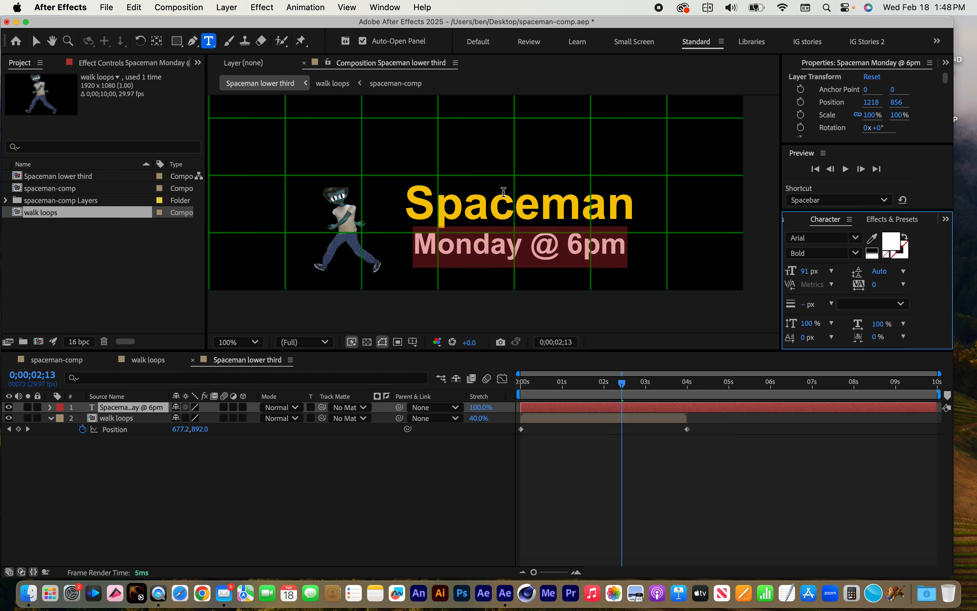
{"action": "double_click", "coordinate": [492, 209]}
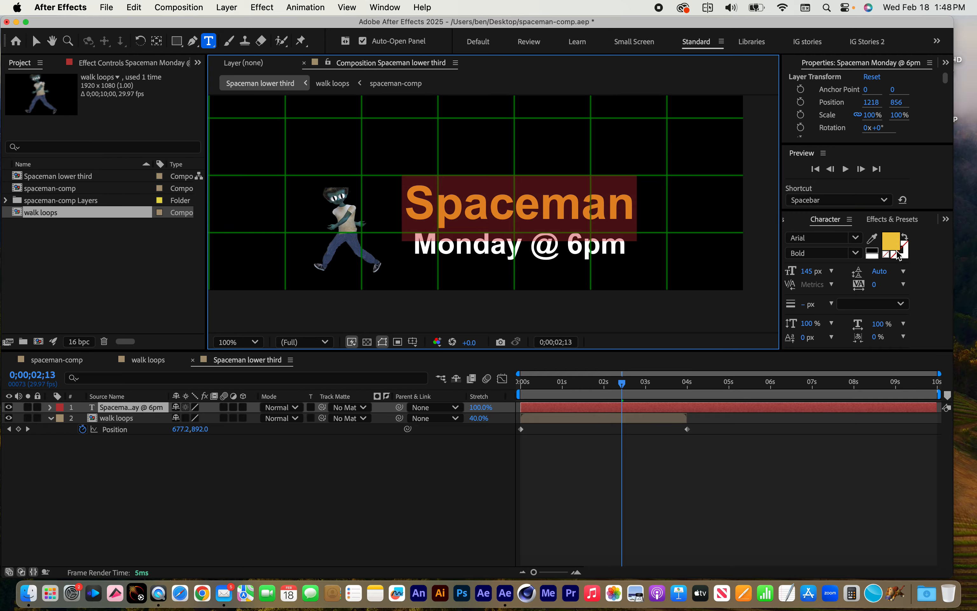
{"action": "left_click", "coordinate": [904, 254]}
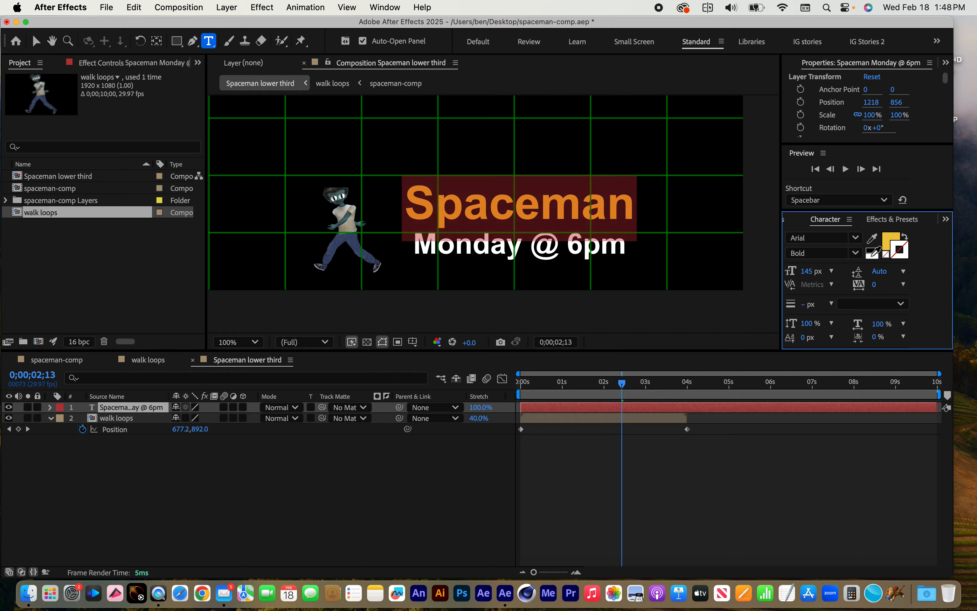
{"action": "left_click", "coordinate": [872, 253]}
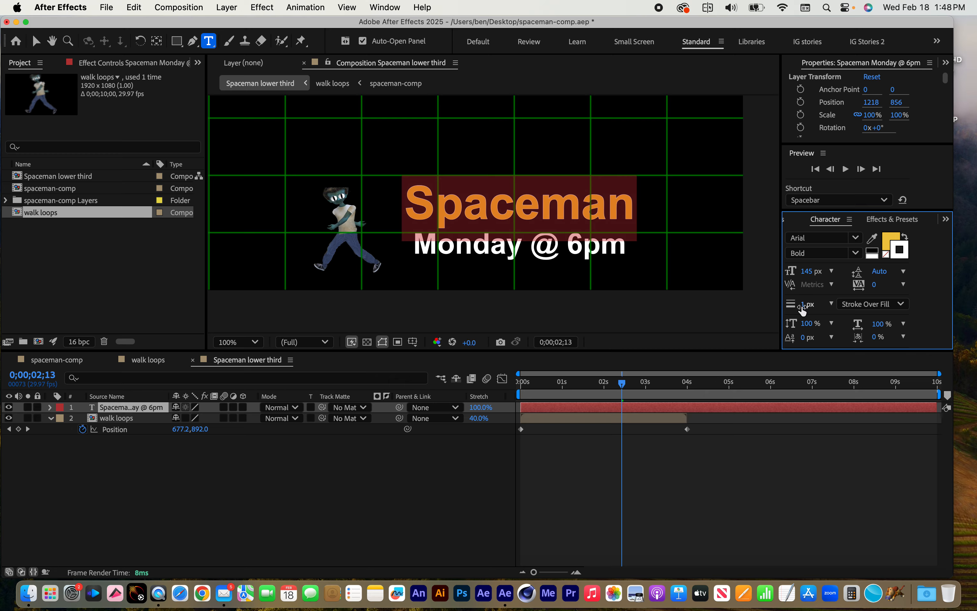
{"action": "left_click", "coordinate": [803, 305]}
{"action": "left_click_drag", "start_coordinate": [804, 305], "coordinate": [808, 306]}
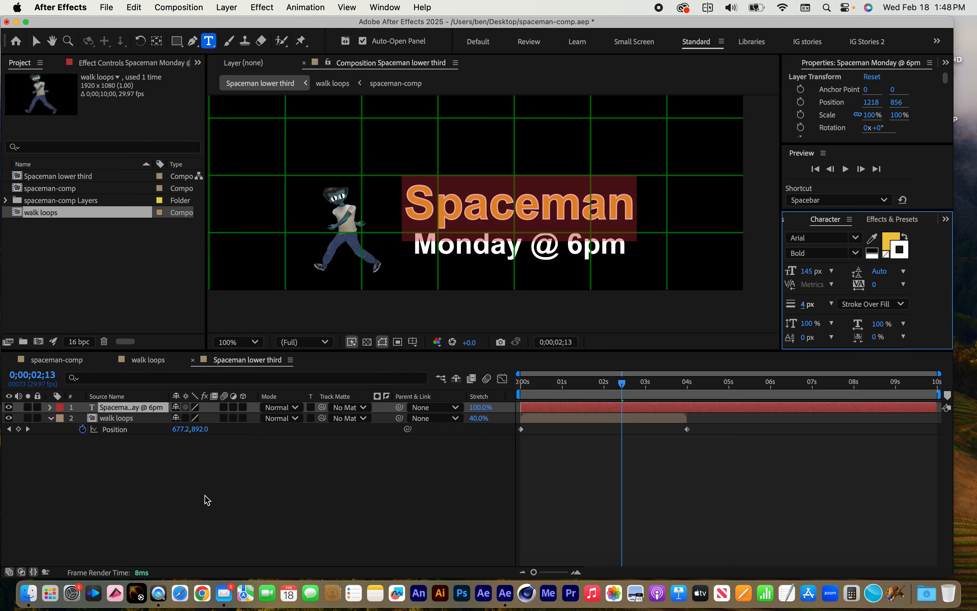
{"action": "left_click", "coordinate": [148, 492]}
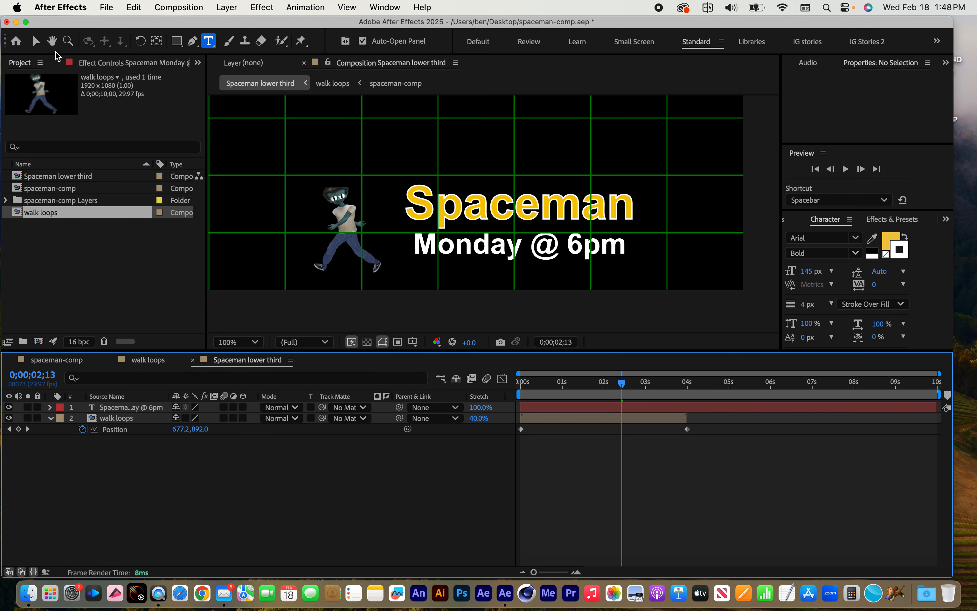
- Replace the proportional grid with Title/Action Safe guides and reposition the title text to about 1168, 856
{"action": "left_click", "coordinate": [36, 41]}
{"action": "left_click_drag", "start_coordinate": [493, 211], "coordinate": [479, 214]}
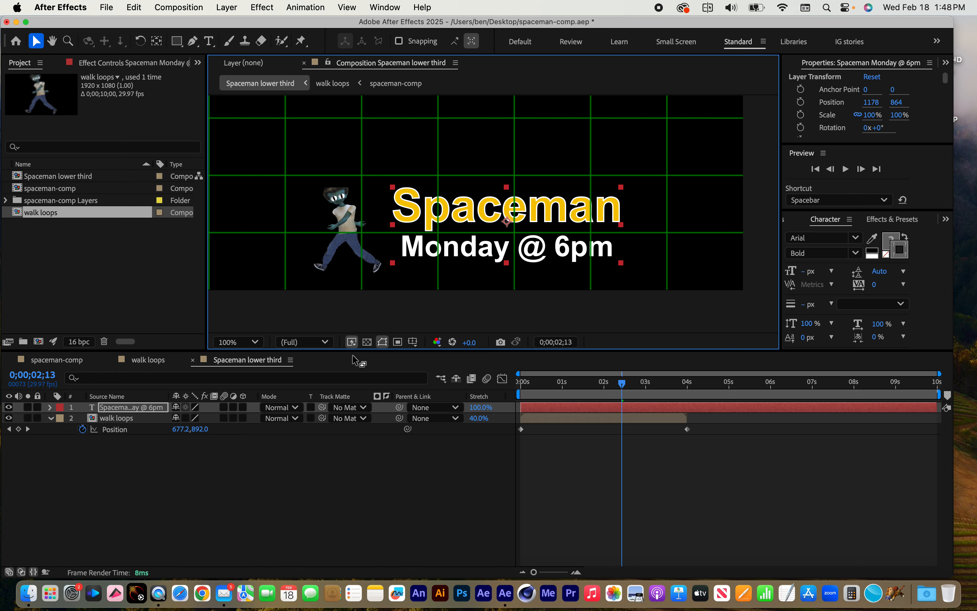
{"action": "left_click", "coordinate": [413, 342]}
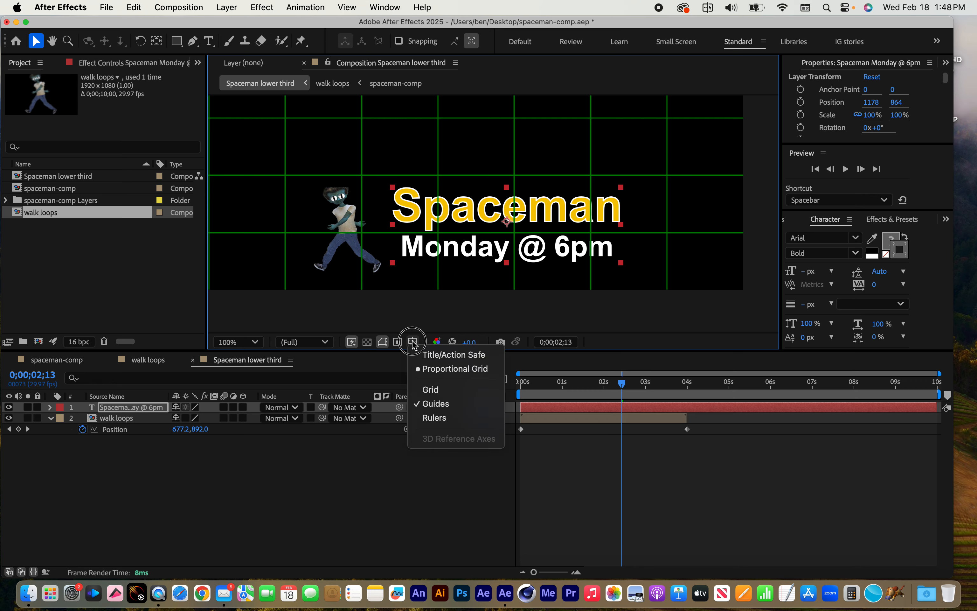
{"action": "left_click", "coordinate": [451, 354]}
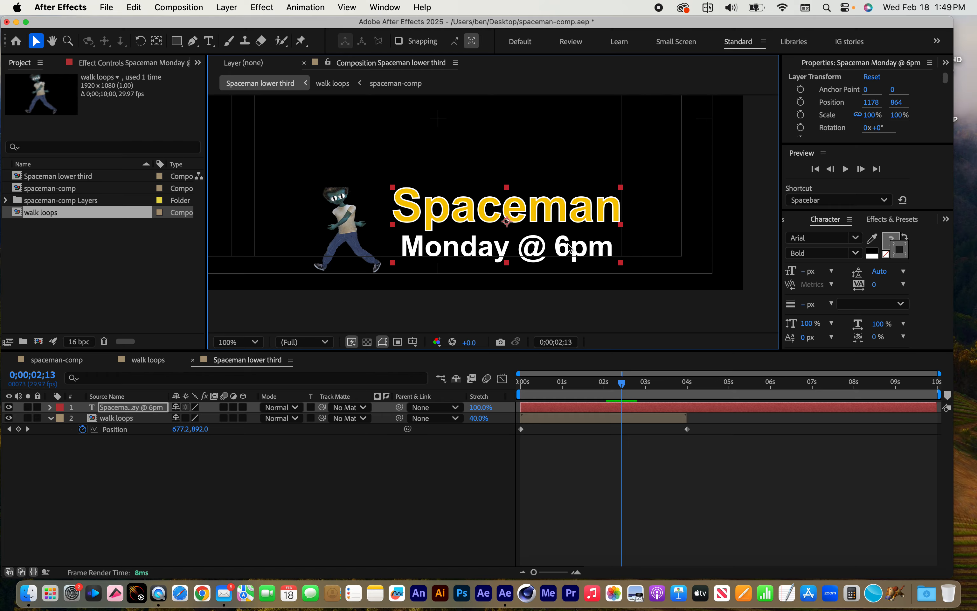
{"action": "mouse_move", "coordinate": [546, 242]}
{"action": "left_mouse_down"}
{"action": "mouse_move", "coordinate": [560, 240]}
{"action": "mouse_move", "coordinate": [542, 239]}
{"action": "left_mouse_up"}
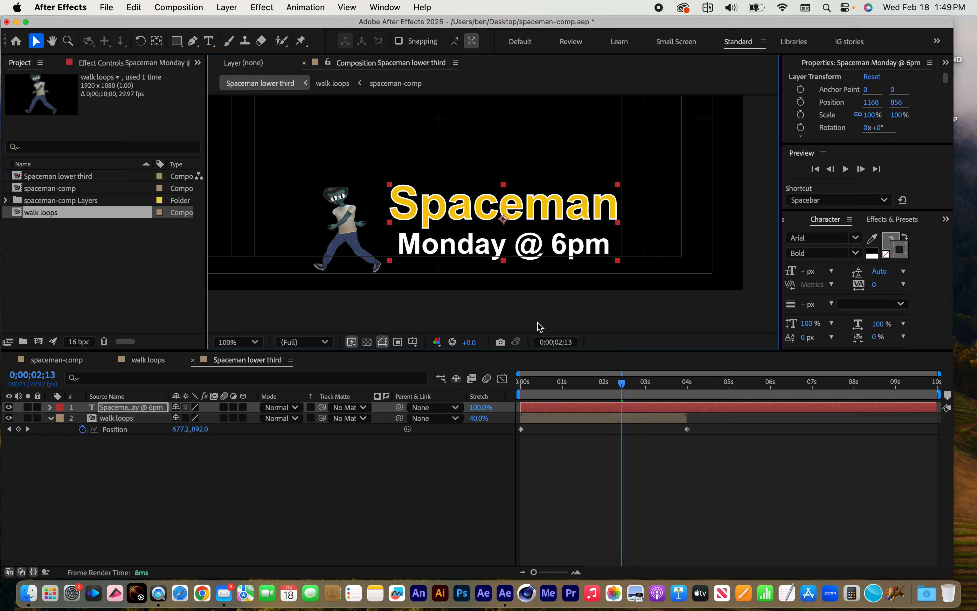
- Scale the title text layer to 78% and move it closer to the character, to about 1100, 876
{"action": "left_click", "coordinate": [113, 408]}
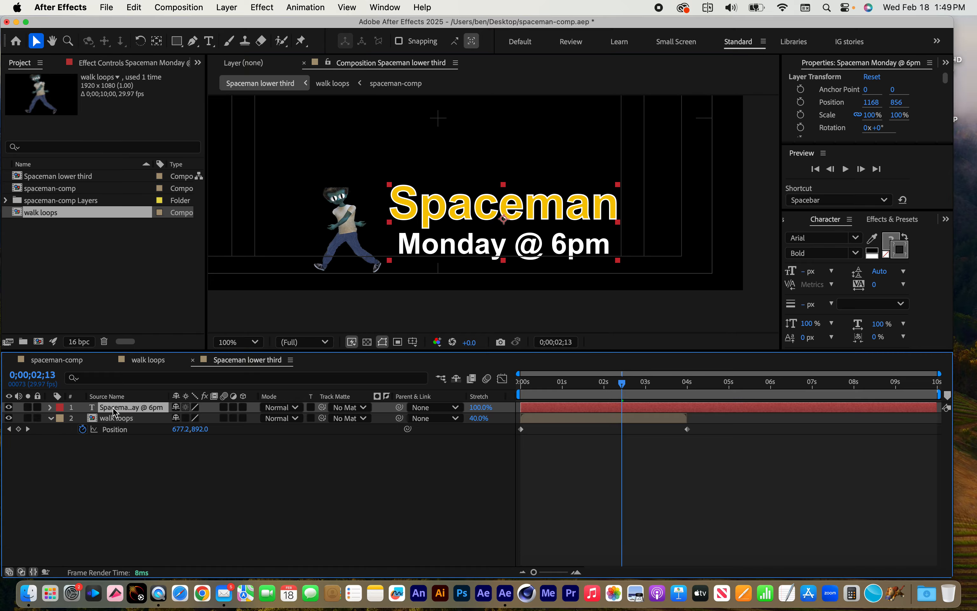
{"action": "key", "text": "s"}
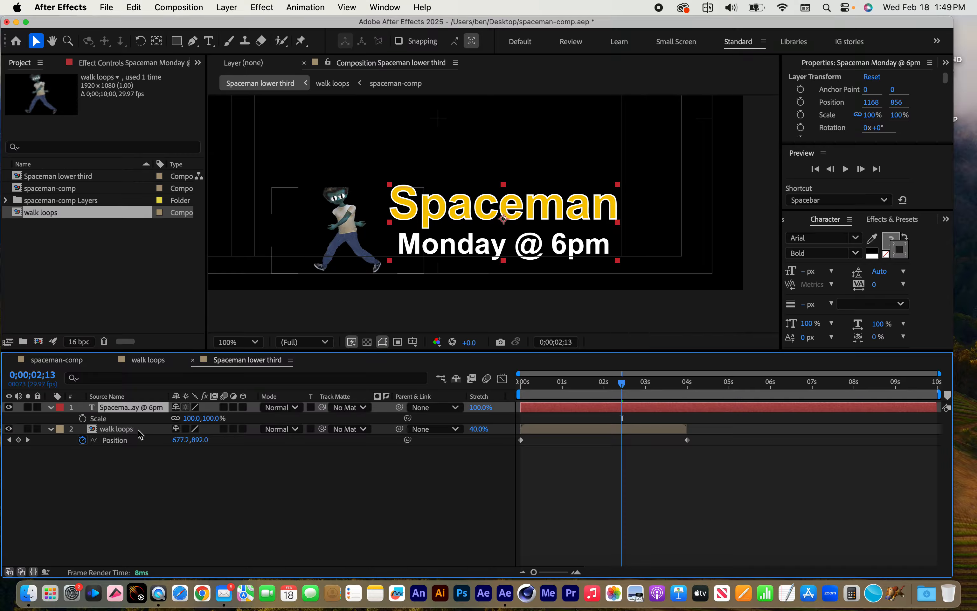
{"action": "left_click_drag", "start_coordinate": [194, 424], "coordinate": [179, 418]}
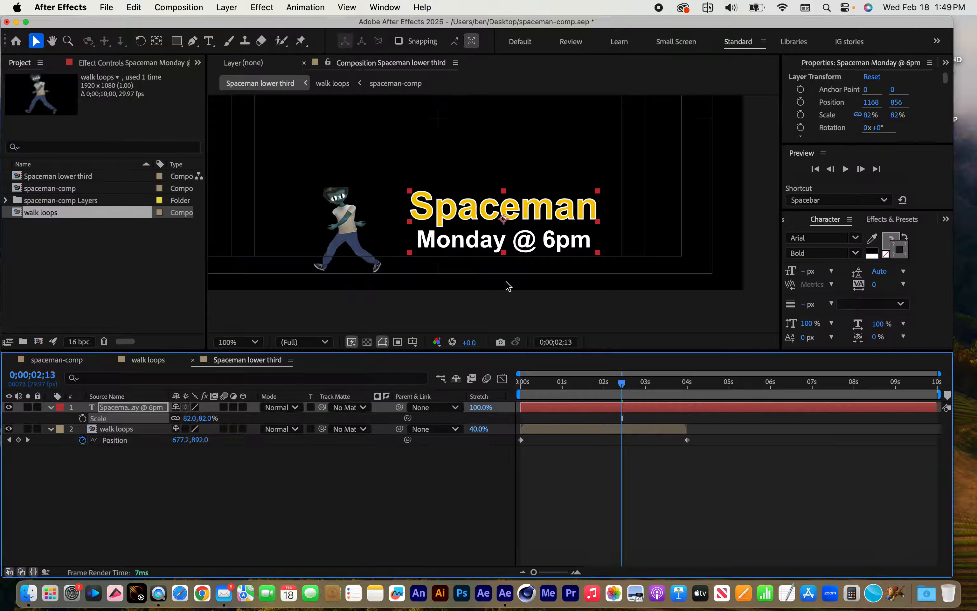
{"action": "left_click_drag", "start_coordinate": [550, 226], "coordinate": [531, 232]}
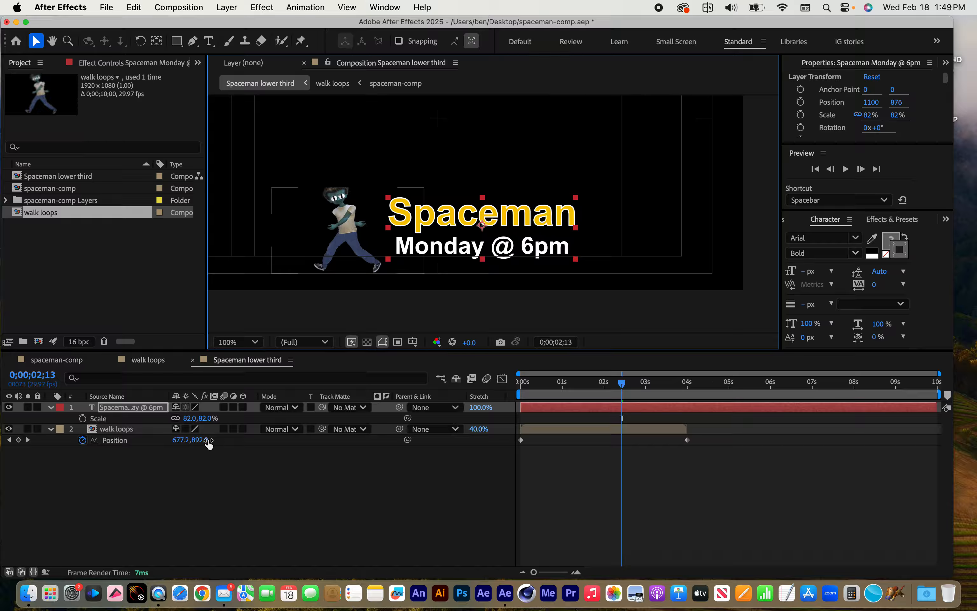
{"action": "left_click_drag", "start_coordinate": [190, 420], "coordinate": [186, 418]}
{"action": "left_click", "coordinate": [122, 519]}
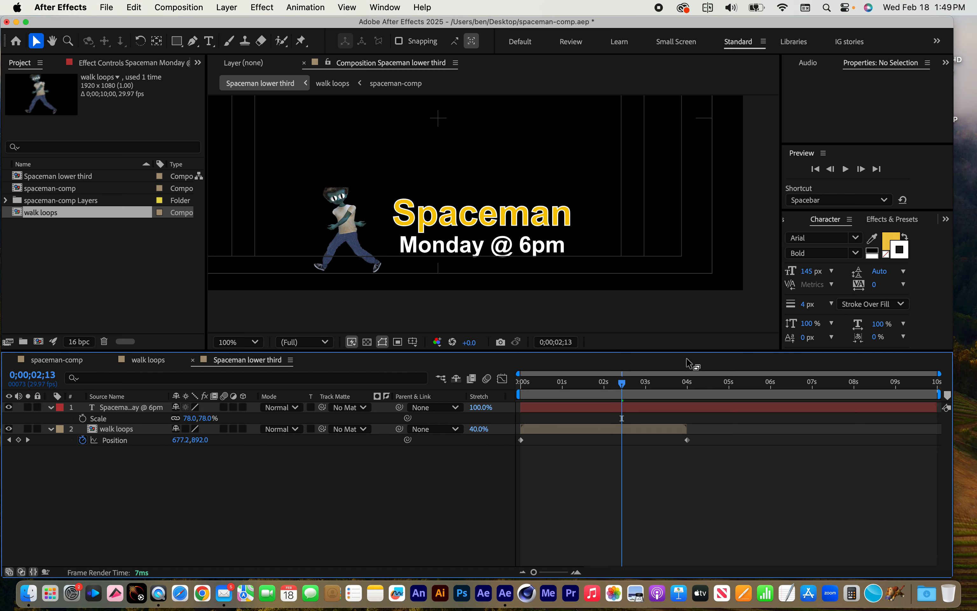
- Parent the title text layer to the walk loops layer
{"action": "mouse_move", "coordinate": [622, 383]}
{"action": "left_mouse_down"}
{"action": "mouse_move", "coordinate": [519, 386]}
{"action": "mouse_move", "coordinate": [617, 385]}
{"action": "mouse_move", "coordinate": [626, 395]}
{"action": "left_mouse_up"}
{"action": "left_click", "coordinate": [112, 408]}
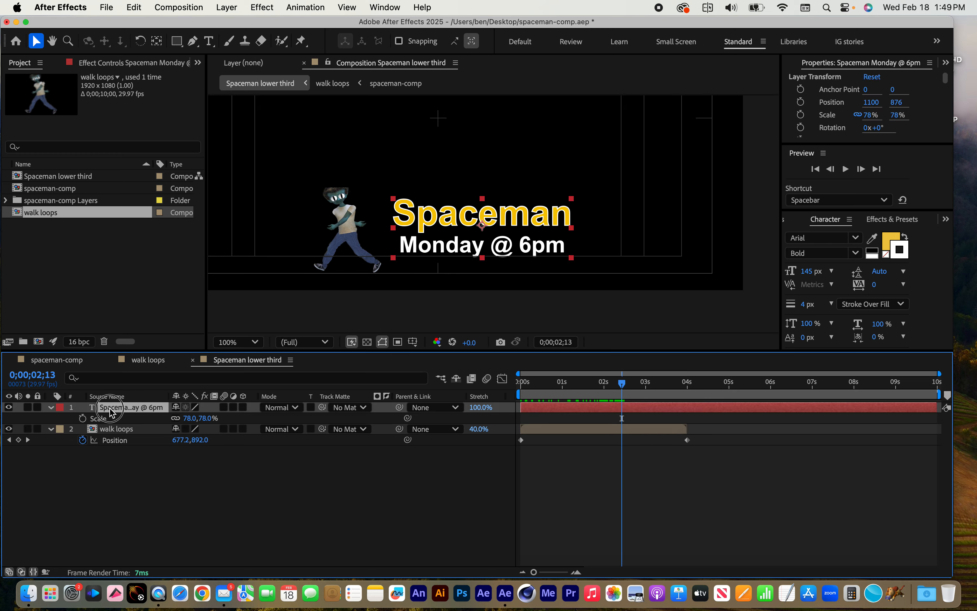
{"action": "left_click_drag", "start_coordinate": [398, 407], "coordinate": [119, 433]}
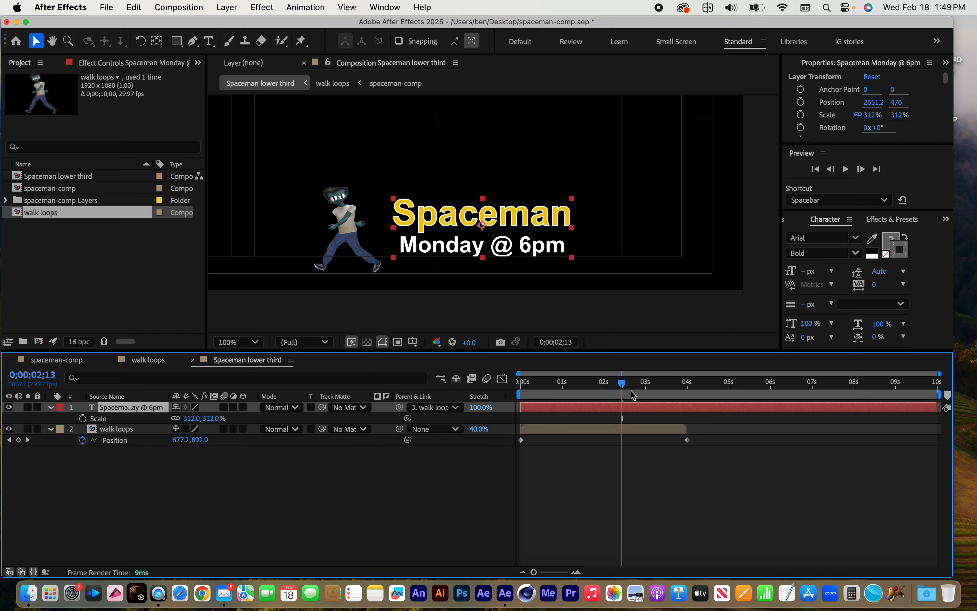
- Split the title text layer at 0;00;02;05
{"action": "mouse_move", "coordinate": [624, 382]}
{"action": "left_mouse_down"}
{"action": "mouse_move", "coordinate": [660, 382]}
{"action": "mouse_move", "coordinate": [526, 381]}
{"action": "mouse_move", "coordinate": [662, 386]}
{"action": "mouse_move", "coordinate": [524, 383]}
{"action": "mouse_move", "coordinate": [615, 390]}
{"action": "left_mouse_up"}
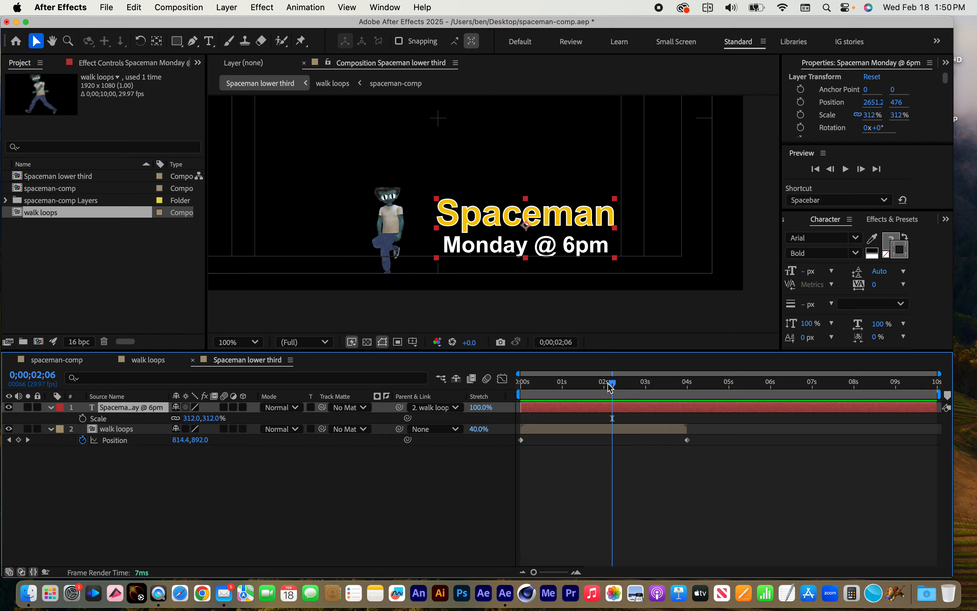
{"action": "left_click_drag", "start_coordinate": [611, 382], "coordinate": [611, 386]}
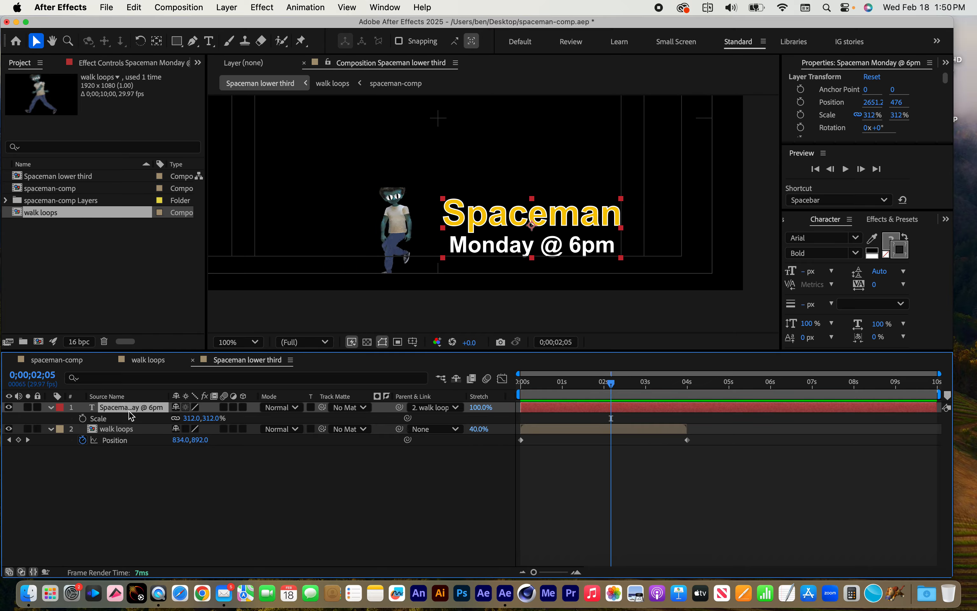
{"action": "left_click", "coordinate": [129, 8]}
{"action": "left_click", "coordinate": [148, 210]}
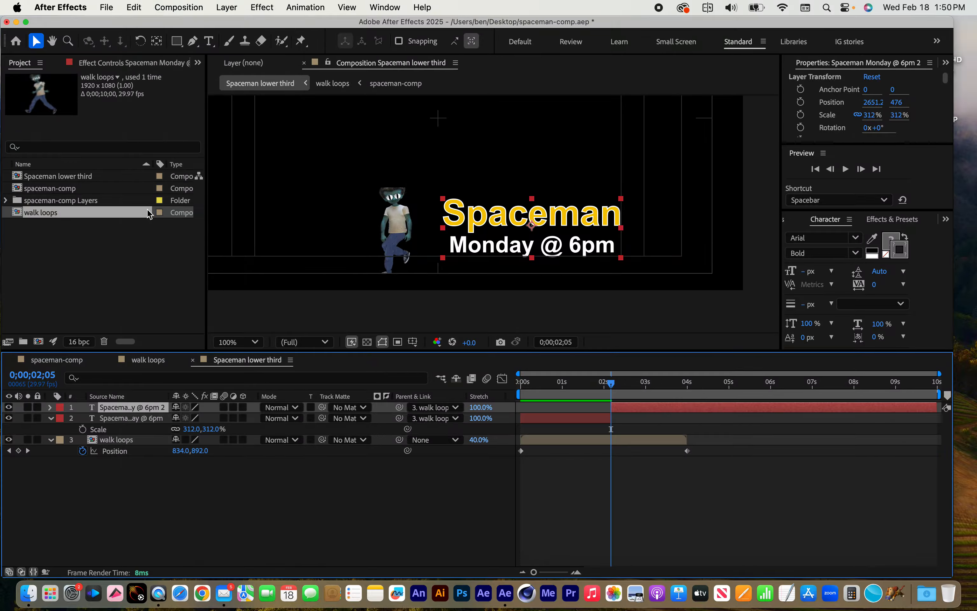
- Set the parent of the split title's second part to None and scrub across the split to check the motion
{"action": "left_click", "coordinate": [435, 407]}
{"action": "left_click", "coordinate": [437, 423]}
{"action": "left_click_drag", "start_coordinate": [612, 382], "coordinate": [584, 379]}
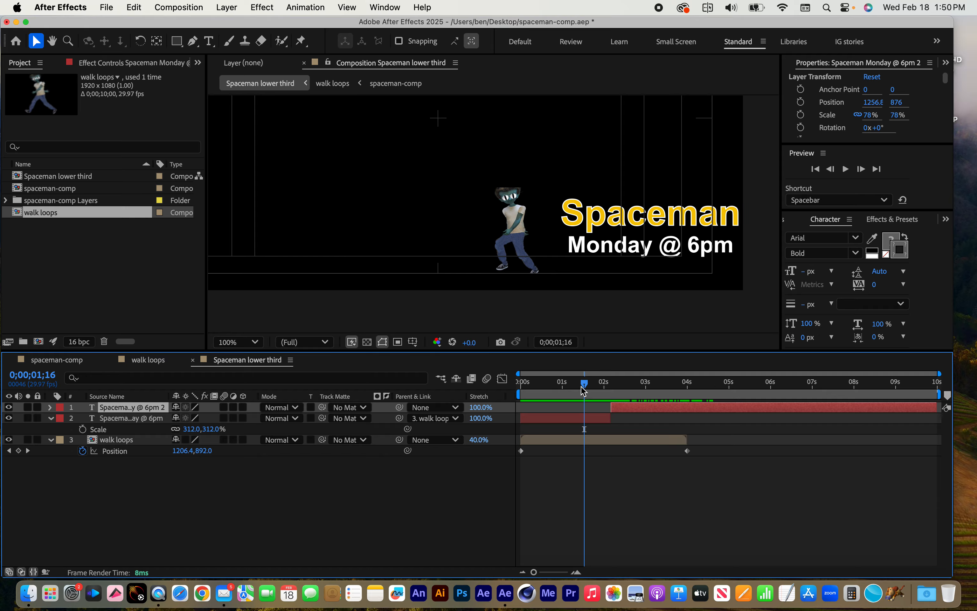
{"action": "left_click_drag", "start_coordinate": [584, 389], "coordinate": [641, 388]}
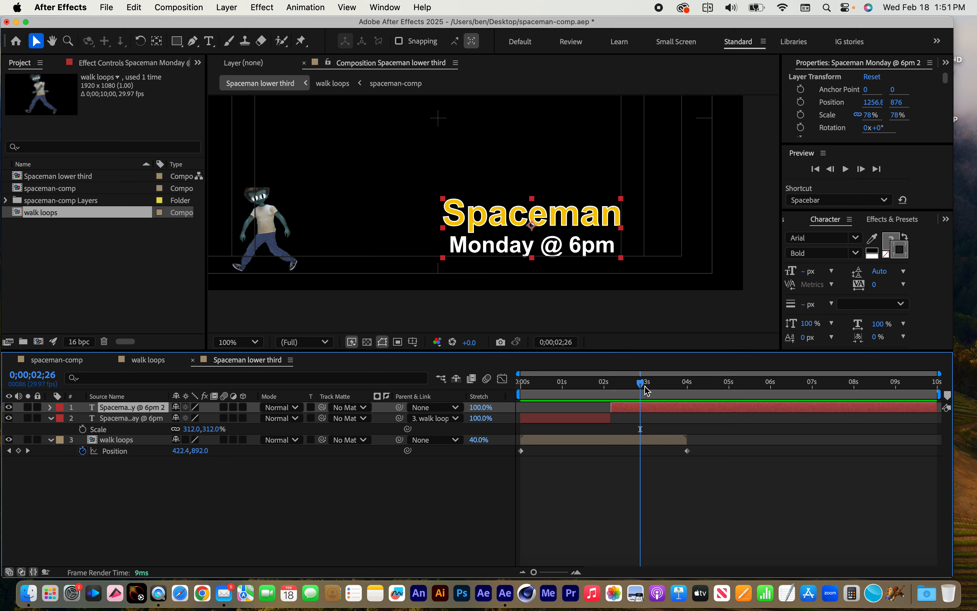
{"action": "mouse_move", "coordinate": [640, 383]}
{"action": "left_mouse_down"}
{"action": "mouse_move", "coordinate": [500, 382]}
{"action": "mouse_move", "coordinate": [660, 383]}
{"action": "mouse_move", "coordinate": [524, 383]}
{"action": "mouse_move", "coordinate": [628, 385]}
{"action": "left_mouse_up"}
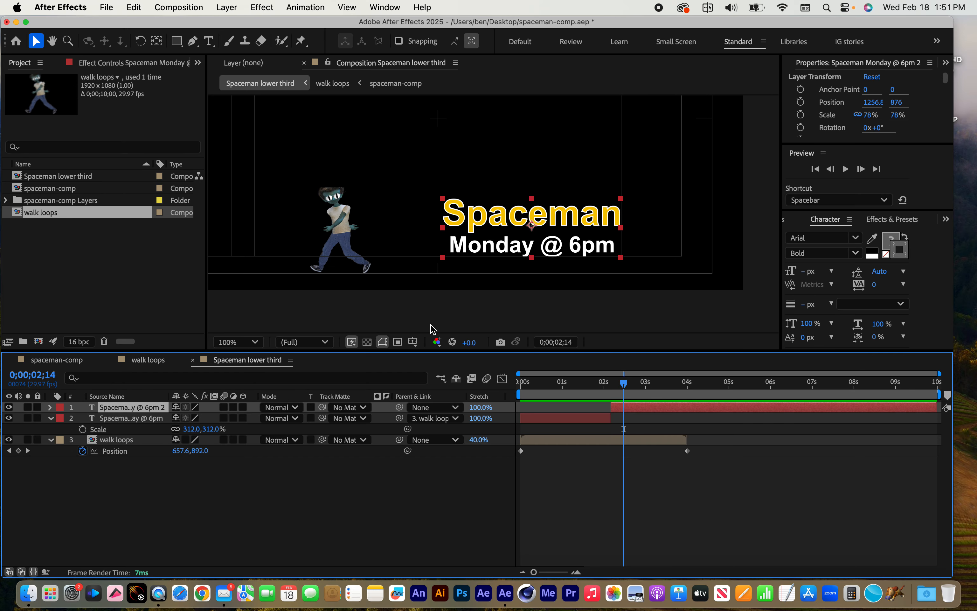
- Show the transparency grid and enable Collapse Transformations on the walk loops layer
{"action": "left_click", "coordinate": [367, 343]}
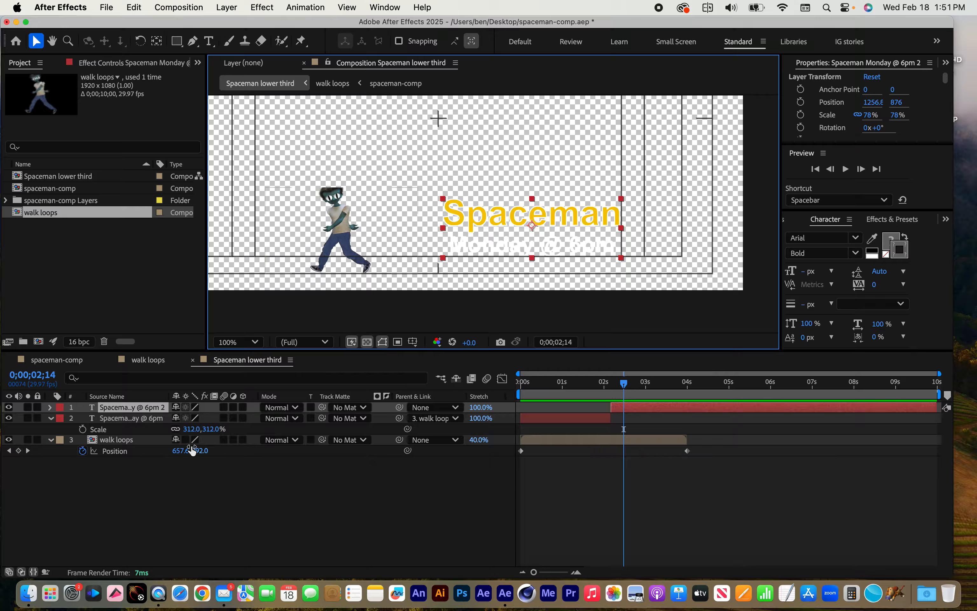
{"action": "left_click", "coordinate": [185, 440]}
{"action": "left_click", "coordinate": [185, 440]}
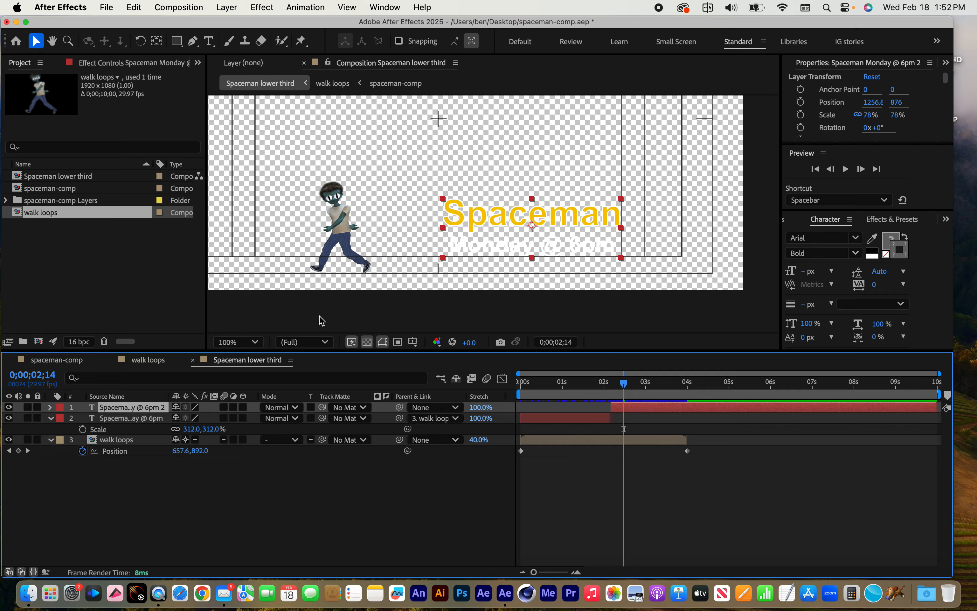
{"action": "key", "text": "h"}
{"action": "left_click_drag", "start_coordinate": [317, 317], "coordinate": [355, 330]}
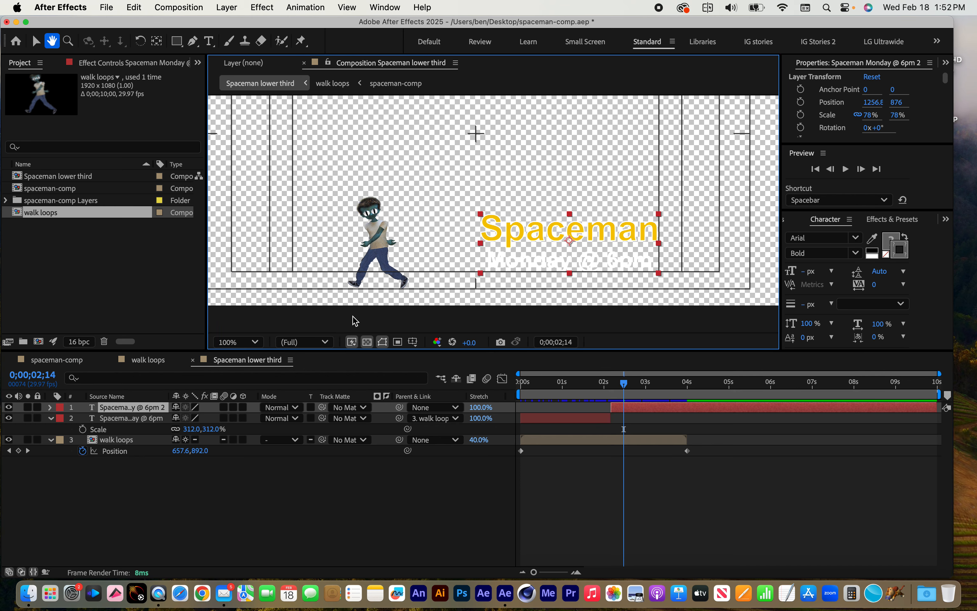
{"action": "scroll", "coordinate": [362, 292], "scroll_direction": "down", "scroll_amount": 1}
{"action": "key", "text": "space"}
{"action": "mouse_move", "coordinate": [416, 293]}
{"action": "left_mouse_down"}
{"action": "mouse_move", "coordinate": [404, 306]}
{"action": "mouse_move", "coordinate": [410, 313]}
{"action": "left_mouse_up"}
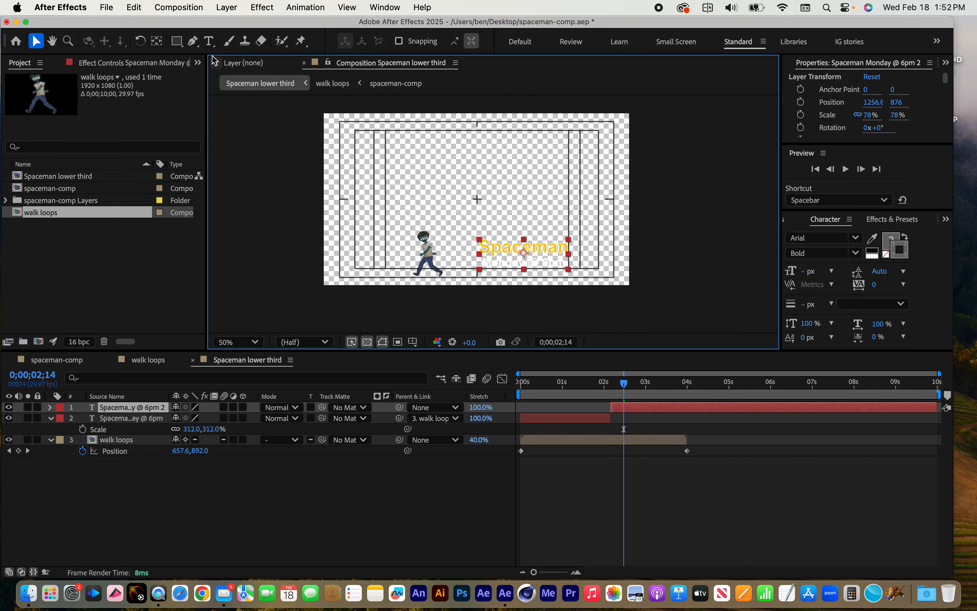
{"action": "left_click", "coordinate": [177, 41]}
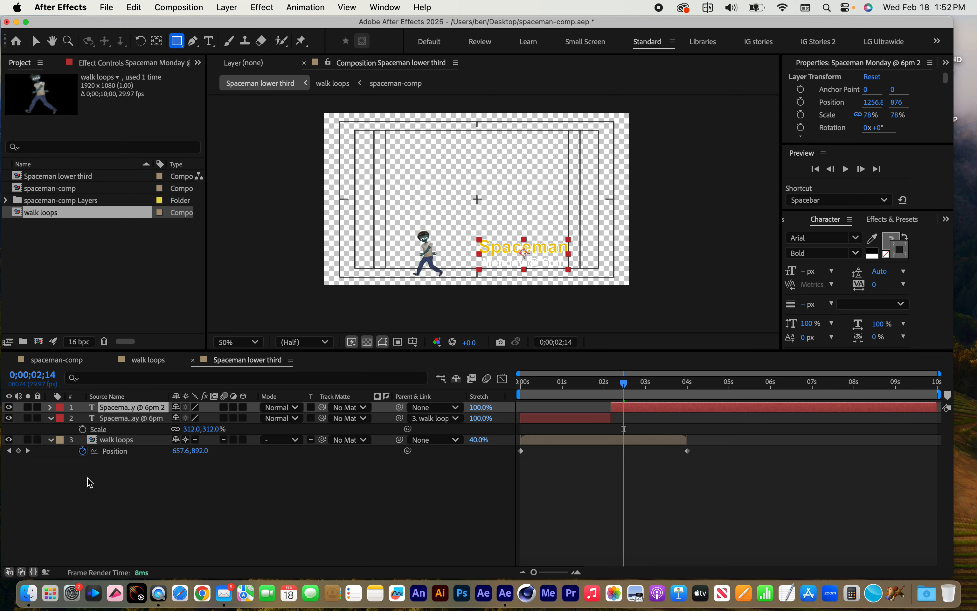
{"action": "left_click_drag", "start_coordinate": [453, 223], "coordinate": [533, 305]}
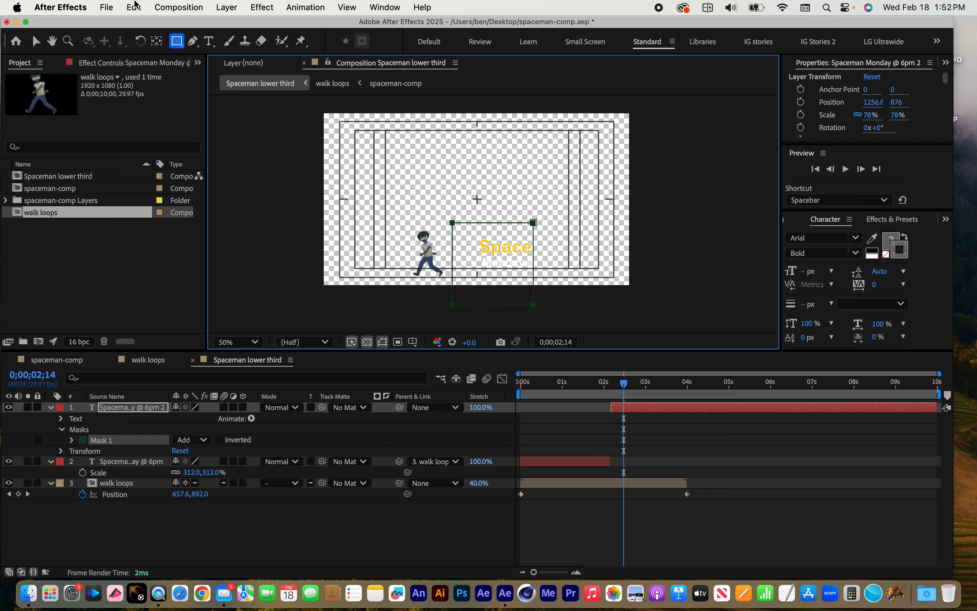
{"action": "left_click", "coordinate": [135, 5]}
{"action": "left_click", "coordinate": [138, 29]}
- Deselect all layers and draw a yellow rectangle shape spanning the frame's full width across its lower third
{"action": "left_click", "coordinate": [125, 526]}
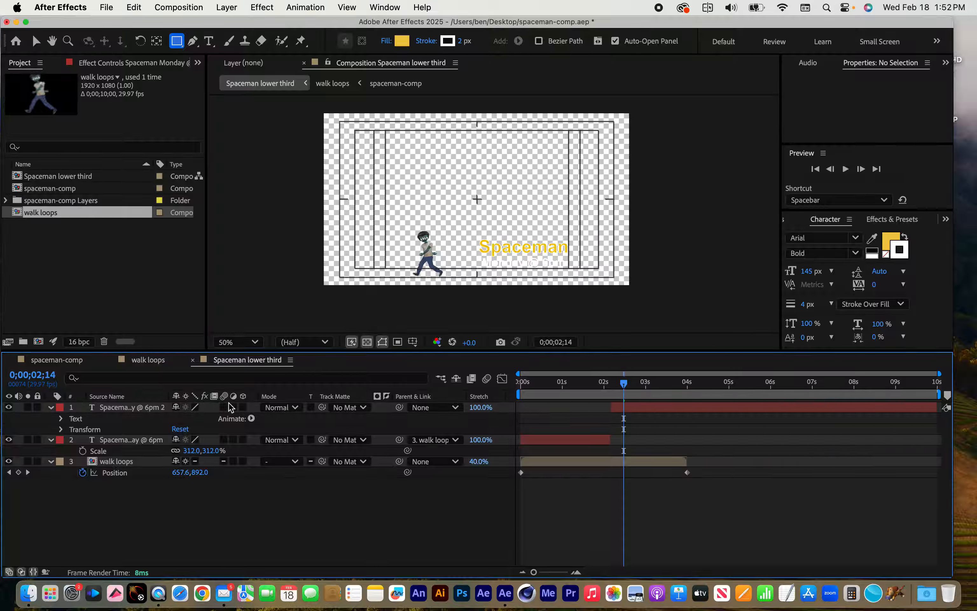
{"action": "left_click", "coordinate": [133, 8]}
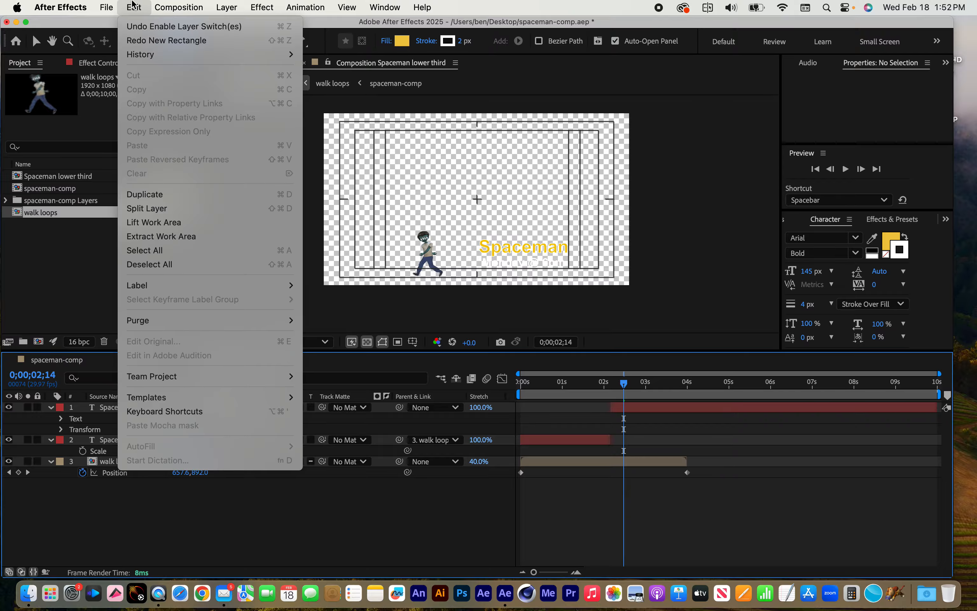
{"action": "left_click", "coordinate": [161, 266]}
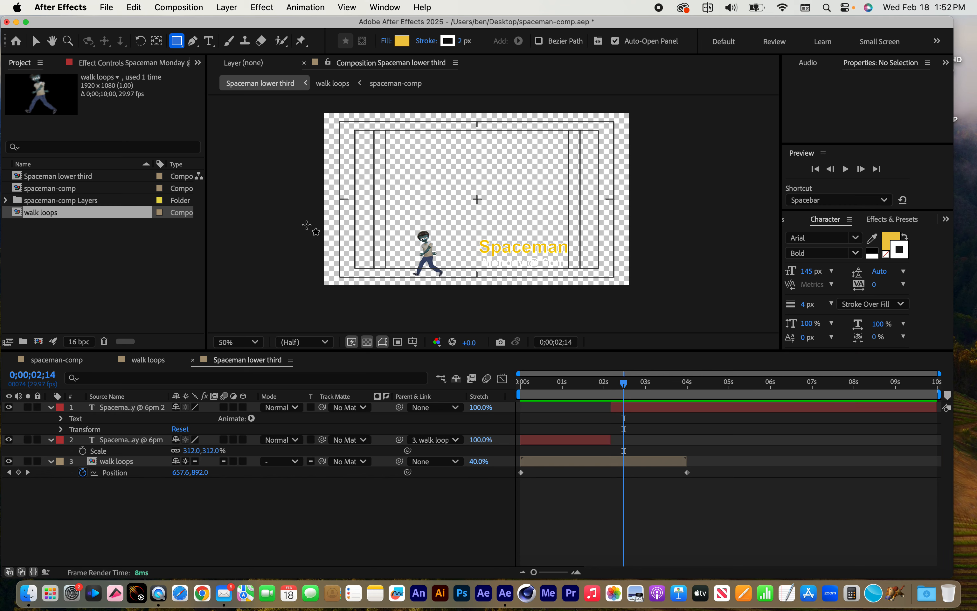
{"action": "left_click_drag", "start_coordinate": [306, 224], "coordinate": [641, 296]}
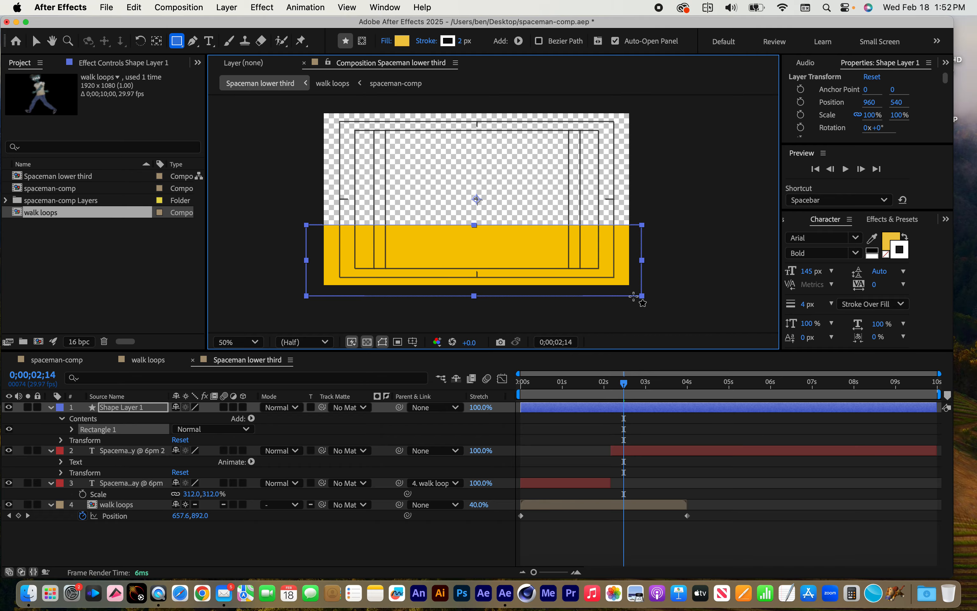
- Change the fill of the Shape Layer 1 rectangle from a solid color to a linear gradient
{"action": "left_click", "coordinate": [117, 408]}
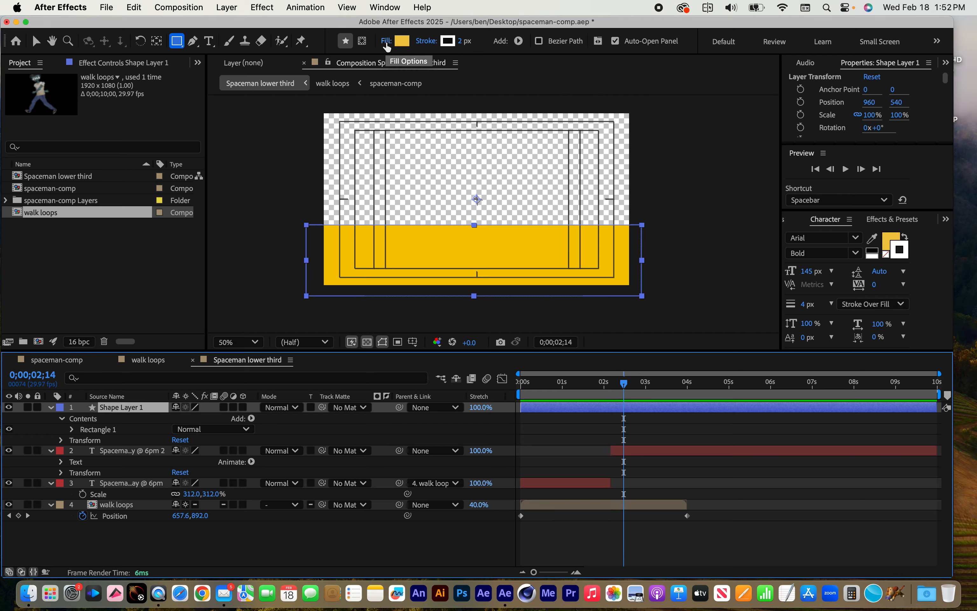
{"action": "left_click", "coordinate": [387, 42]}
{"action": "left_click_drag", "start_coordinate": [502, 242], "coordinate": [605, 148]}
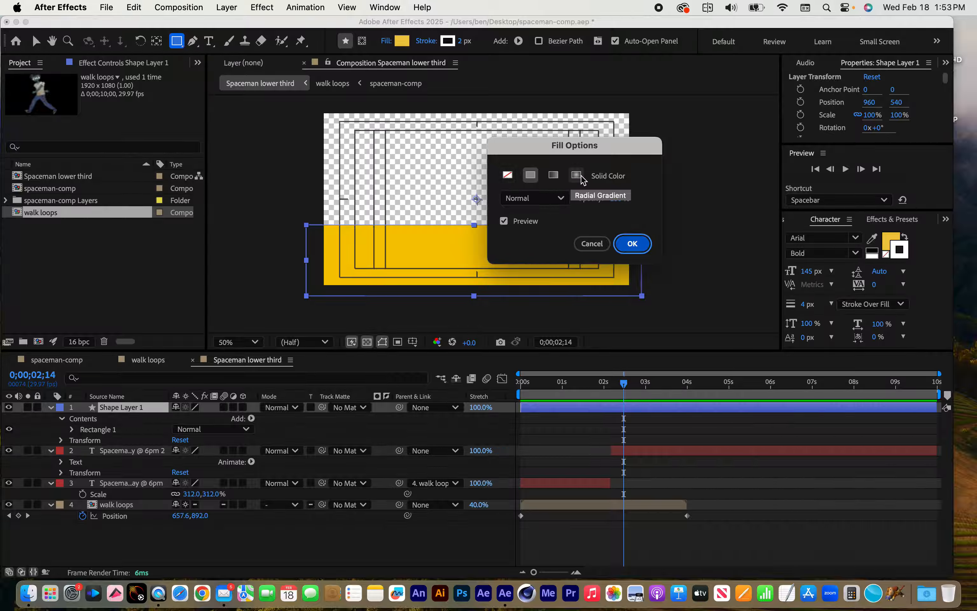
{"action": "left_click", "coordinate": [553, 176]}
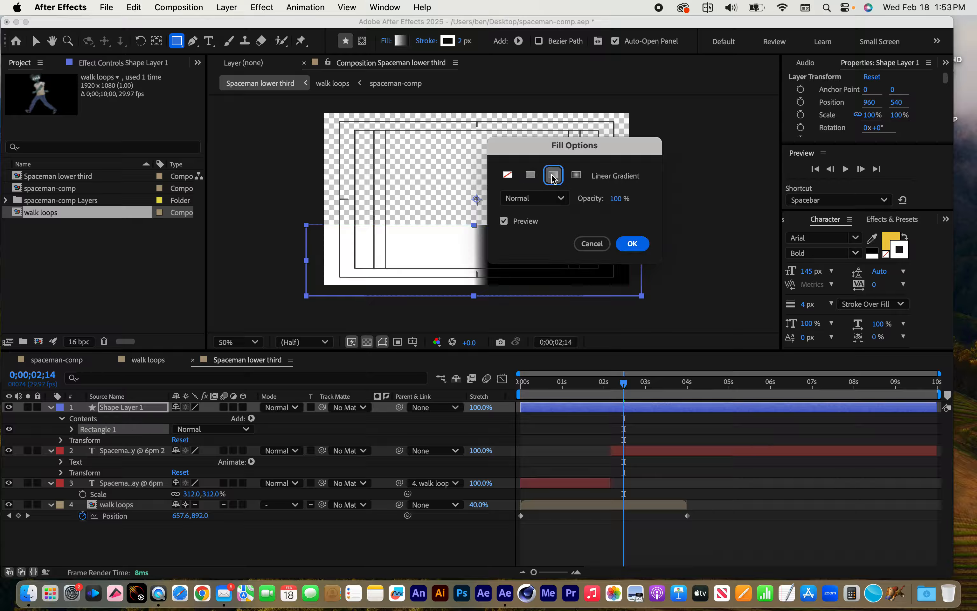
{"action": "left_click", "coordinate": [632, 244]}
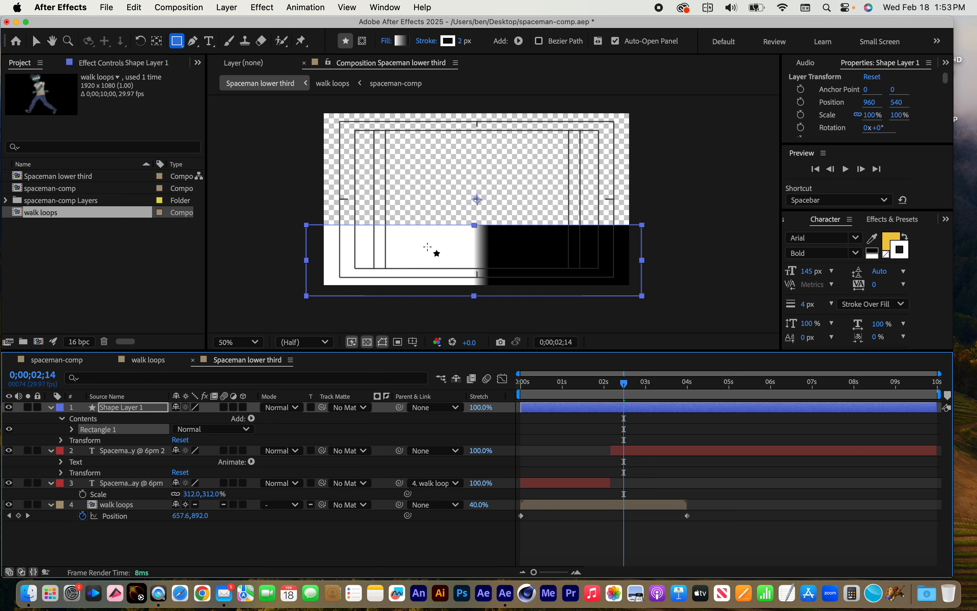
- Edit the rectangle's gradient fill and set its starting color stop to dark purple 7E029F
{"action": "key", "text": "period"}
{"action": "key", "text": "space"}
{"action": "left_click_drag", "start_coordinate": [527, 304], "coordinate": [526, 236]}
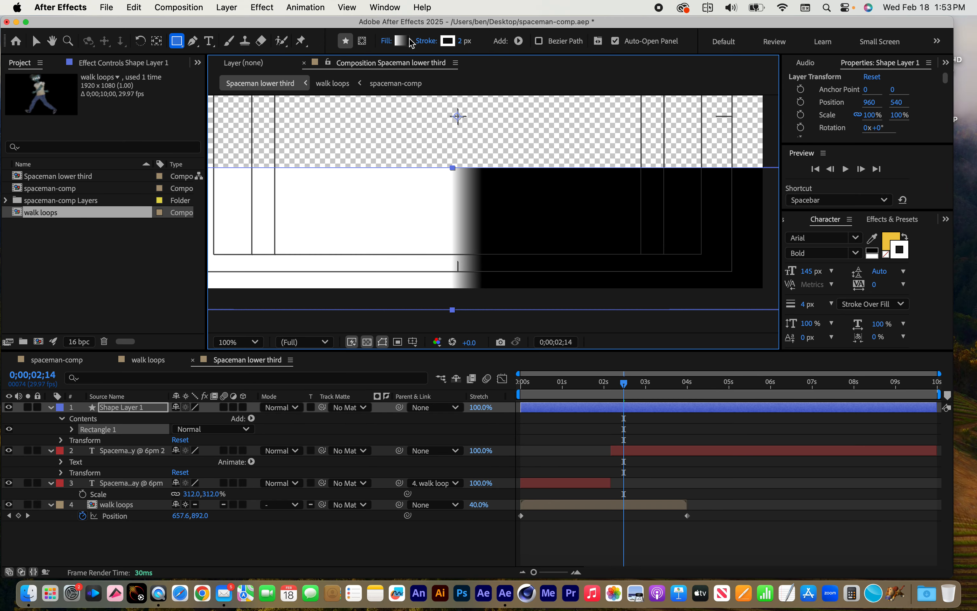
{"action": "left_click", "coordinate": [403, 45], "text": "alt"}
{"action": "left_click", "coordinate": [403, 45]}
{"action": "left_click_drag", "start_coordinate": [426, 144], "coordinate": [628, 118]}
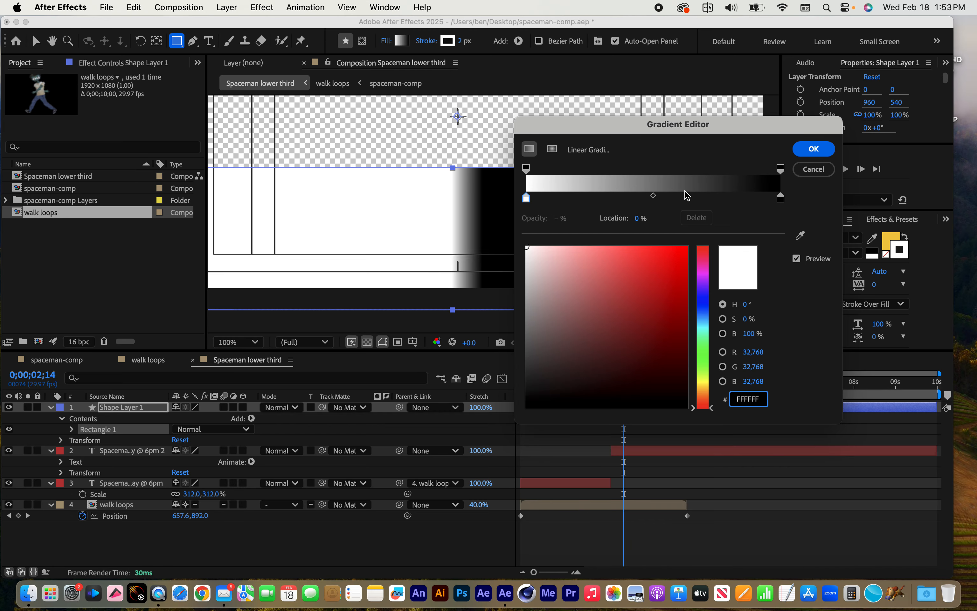
{"action": "left_click", "coordinate": [527, 169]}
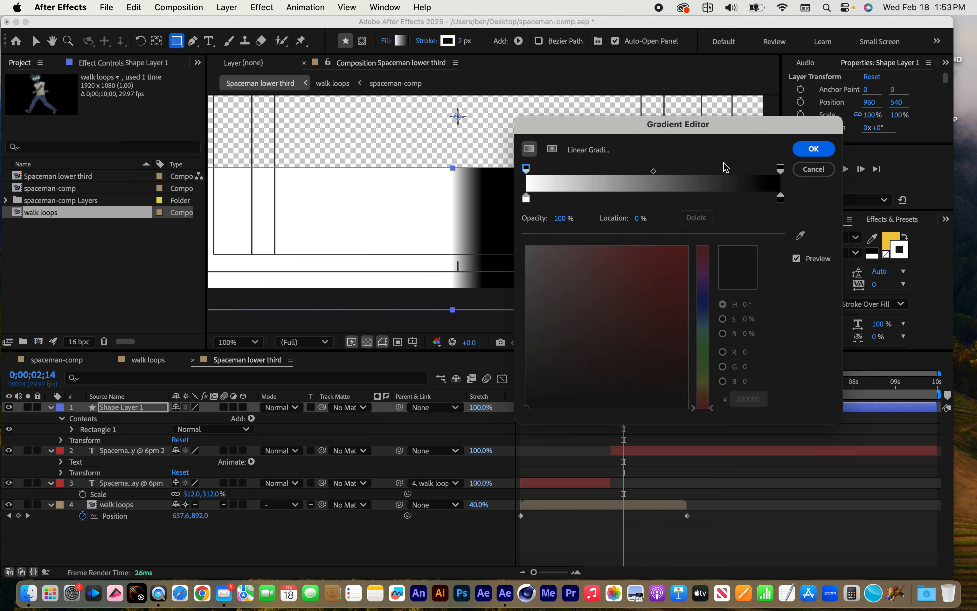
{"action": "left_click", "coordinate": [780, 169]}
{"action": "left_click", "coordinate": [526, 197]}
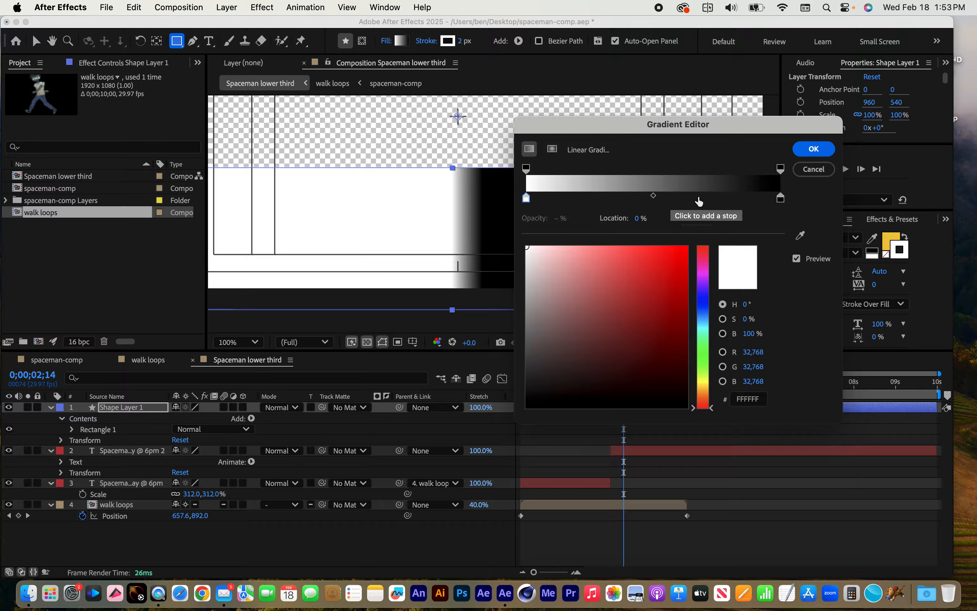
{"action": "left_click", "coordinate": [780, 198]}
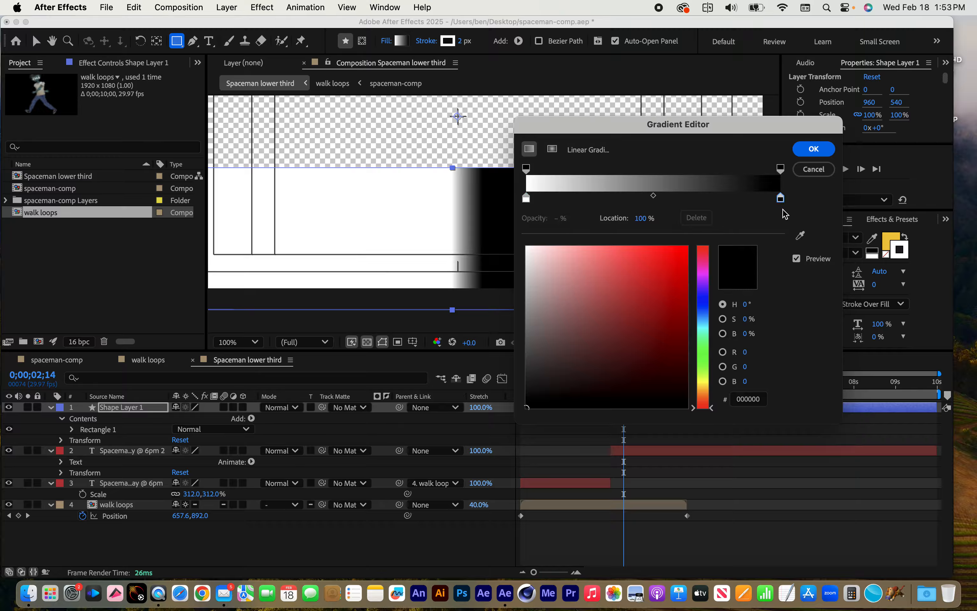
{"action": "left_click", "coordinate": [526, 198]}
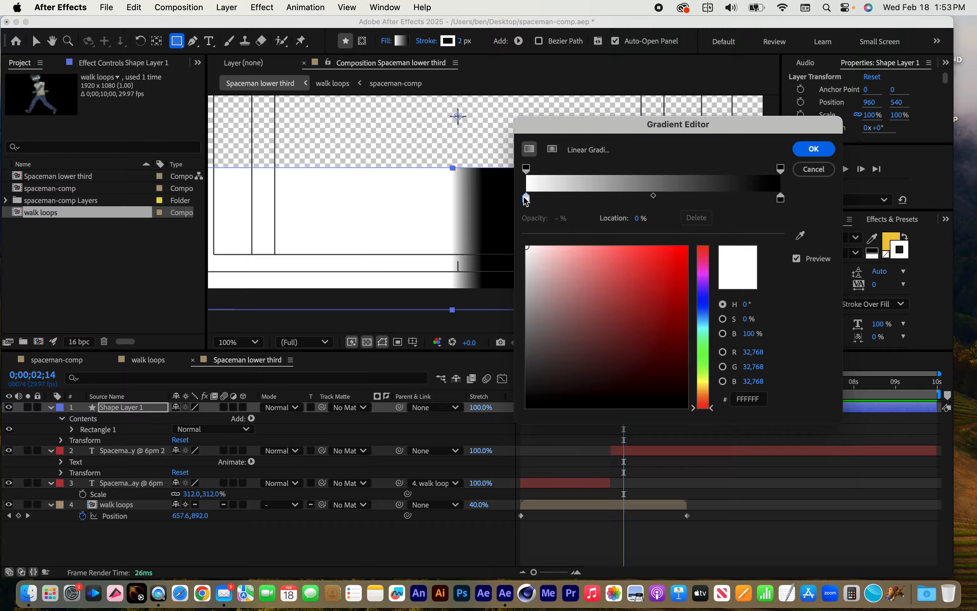
{"action": "left_click", "coordinate": [703, 278]}
{"action": "left_click", "coordinate": [685, 307]}
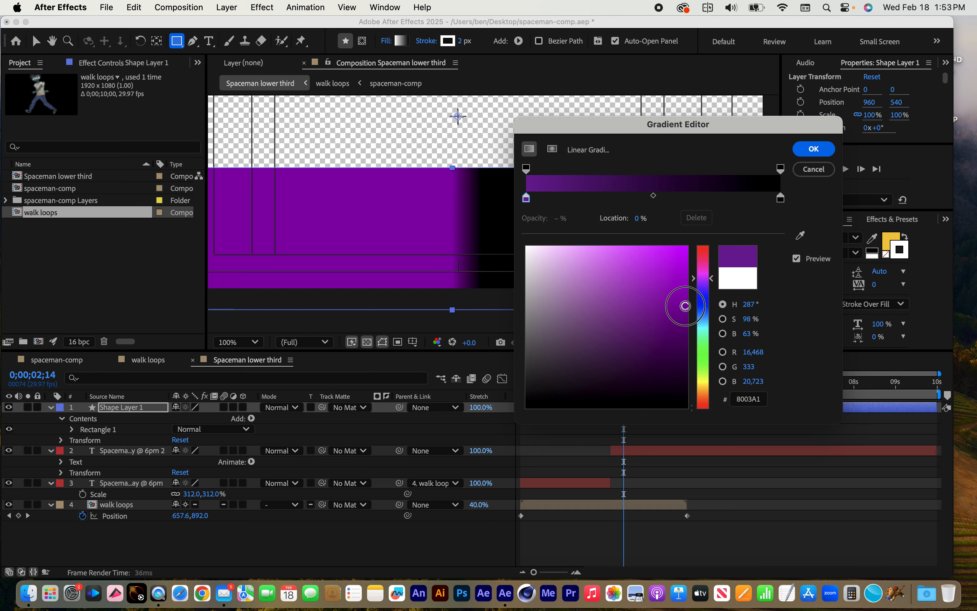
- Set the gradient's ending color stop to a brighter purple, A002C6
{"action": "left_click", "coordinate": [781, 198]}
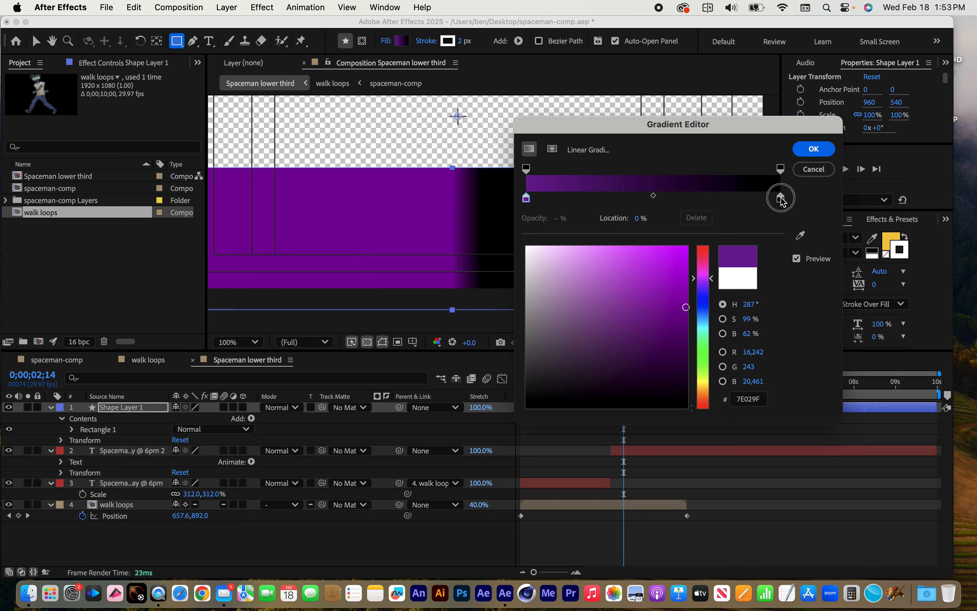
{"action": "left_click", "coordinate": [706, 278]}
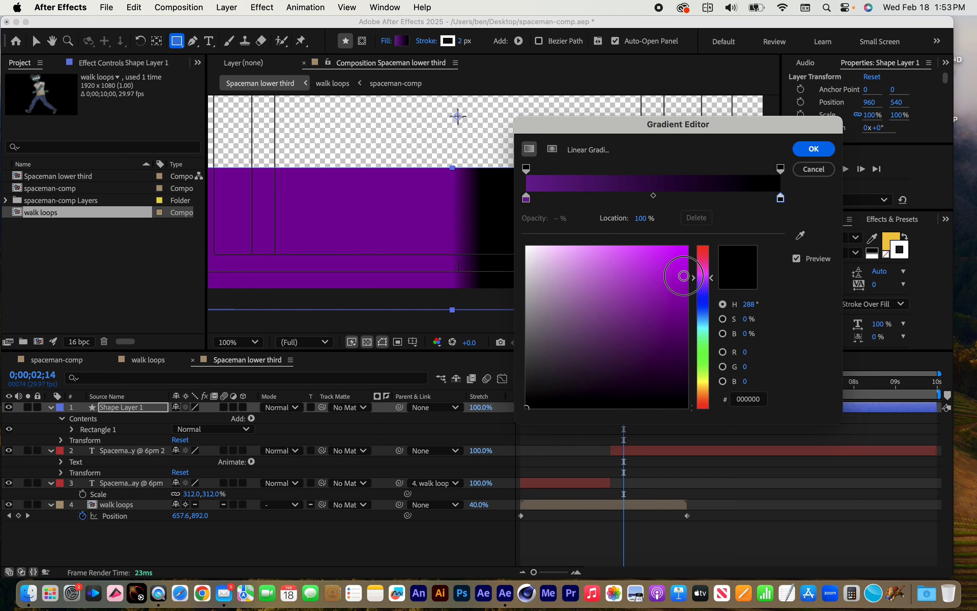
{"action": "left_click", "coordinate": [685, 283]}
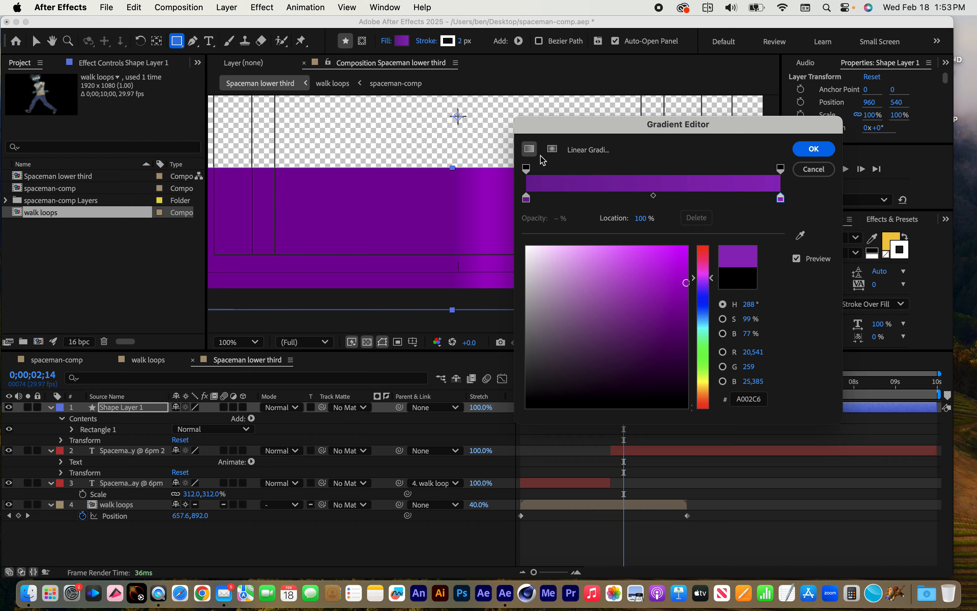
- Lower the opacity stop at the gradient's end to 0% and apply the gradient
{"action": "left_click", "coordinate": [527, 169]}
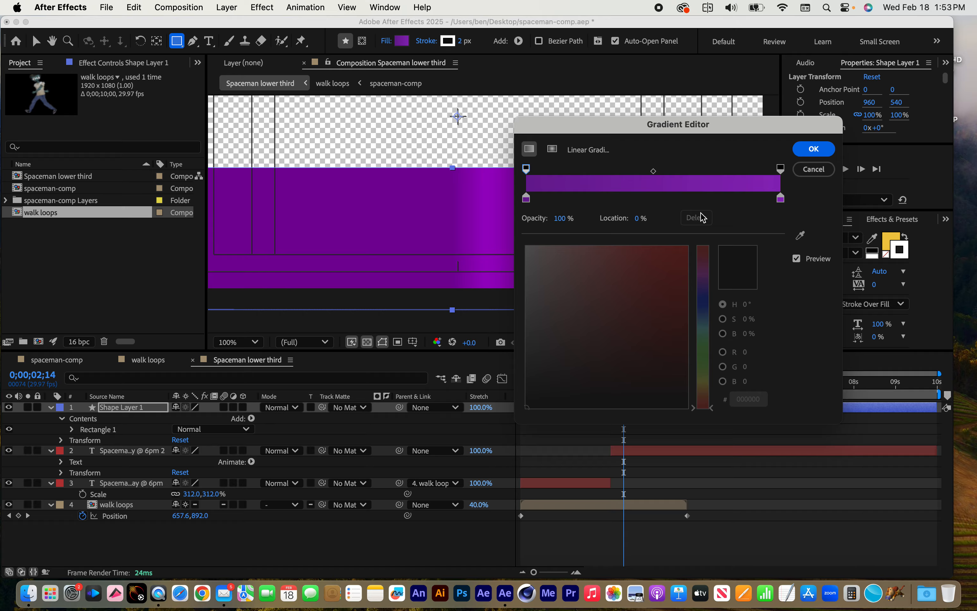
{"action": "left_click", "coordinate": [781, 169]}
{"action": "left_click_drag", "start_coordinate": [564, 219], "coordinate": [429, 222]}
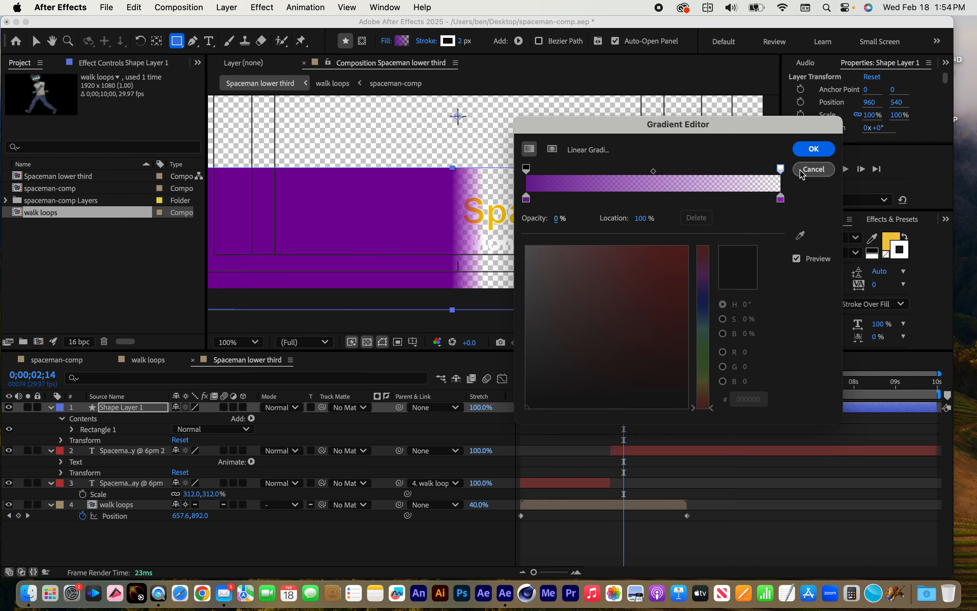
{"action": "left_click", "coordinate": [814, 149]}
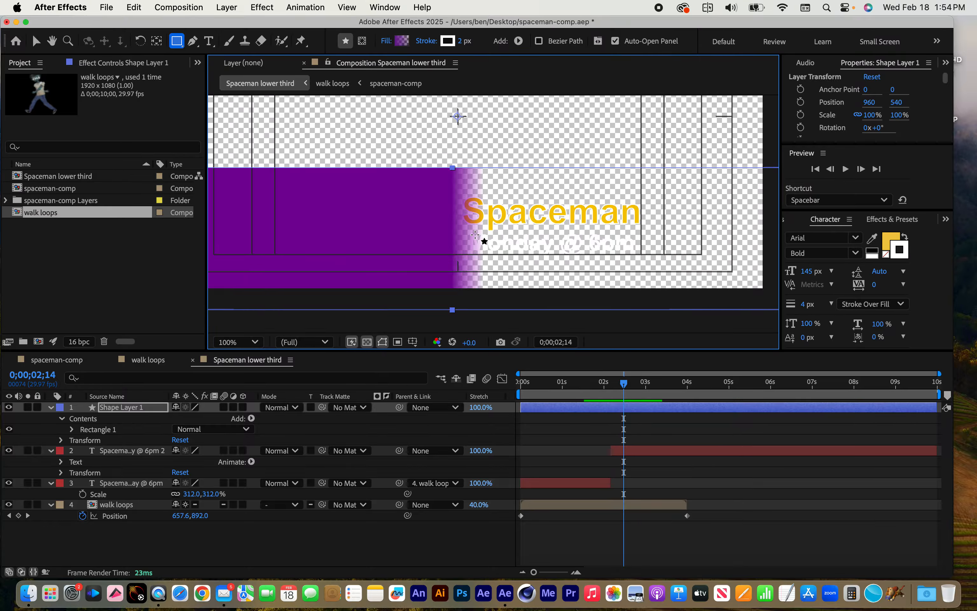
- Turn the band's gradient vertical by moving its end point to the band's top edge, keeping its start point near the band's middle
{"action": "left_click", "coordinate": [36, 42]}
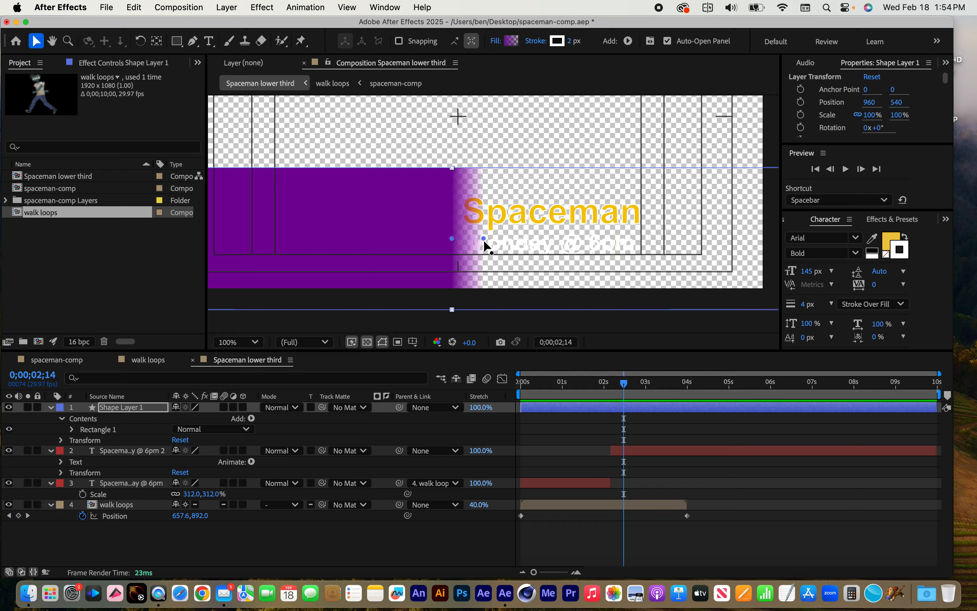
{"action": "left_click_drag", "start_coordinate": [483, 240], "coordinate": [451, 170]}
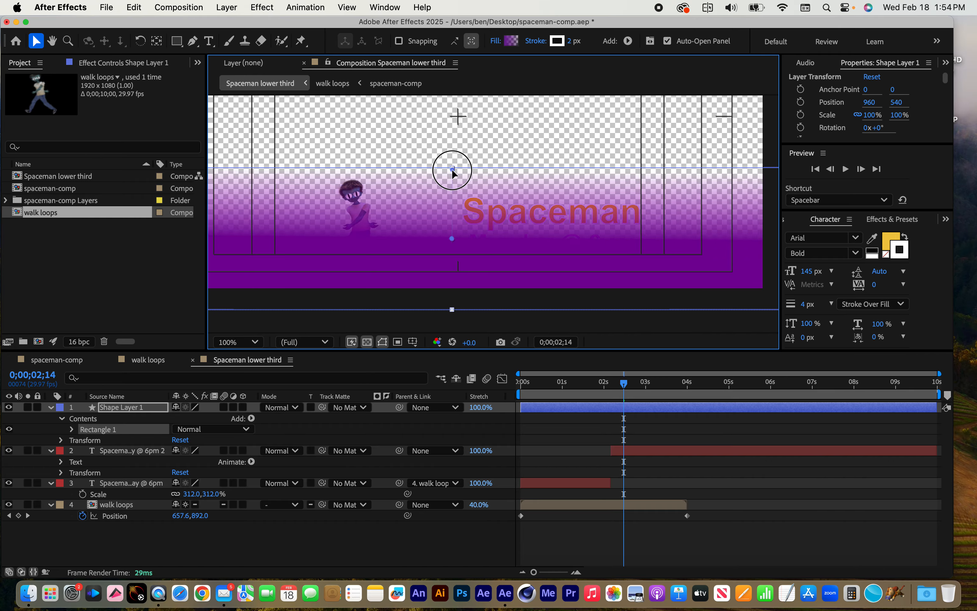
{"action": "mouse_move", "coordinate": [451, 240]}
{"action": "left_mouse_down"}
{"action": "mouse_move", "coordinate": [452, 278]}
{"action": "mouse_move", "coordinate": [455, 209]}
{"action": "mouse_move", "coordinate": [458, 220]}
{"action": "left_mouse_up"}
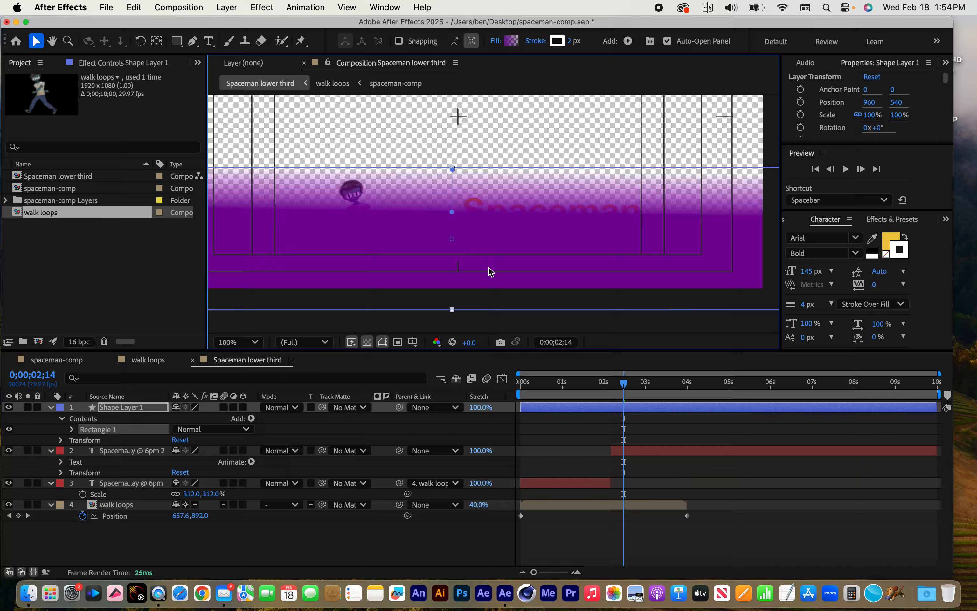
{"action": "left_click_drag", "start_coordinate": [452, 217], "coordinate": [451, 240]}
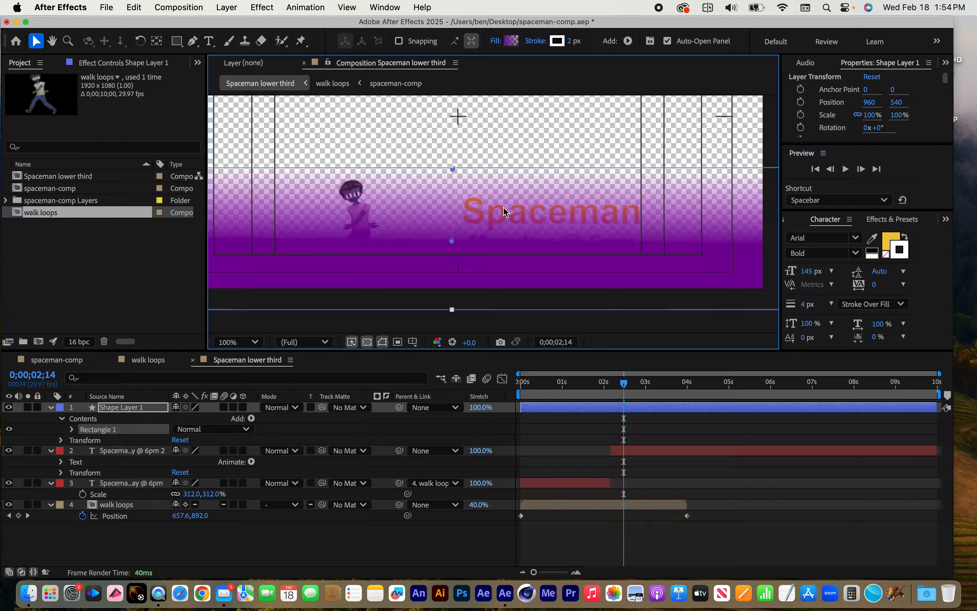
- Shift the gradient's opacity midpoint to 83.9% and apply the change
{"action": "left_click", "coordinate": [512, 42]}
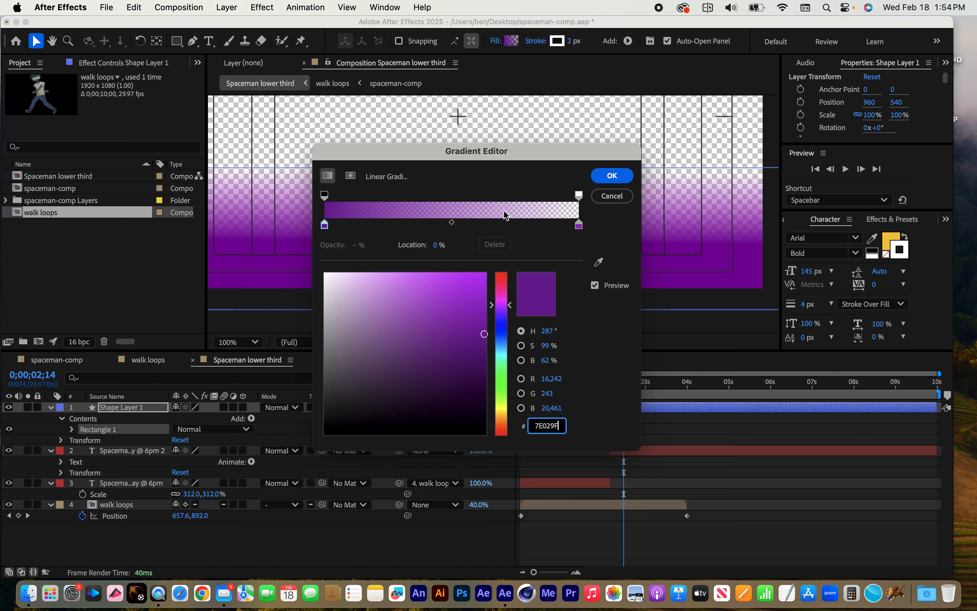
{"action": "left_click_drag", "start_coordinate": [451, 222], "coordinate": [537, 202]}
{"action": "left_click", "coordinate": [578, 195]}
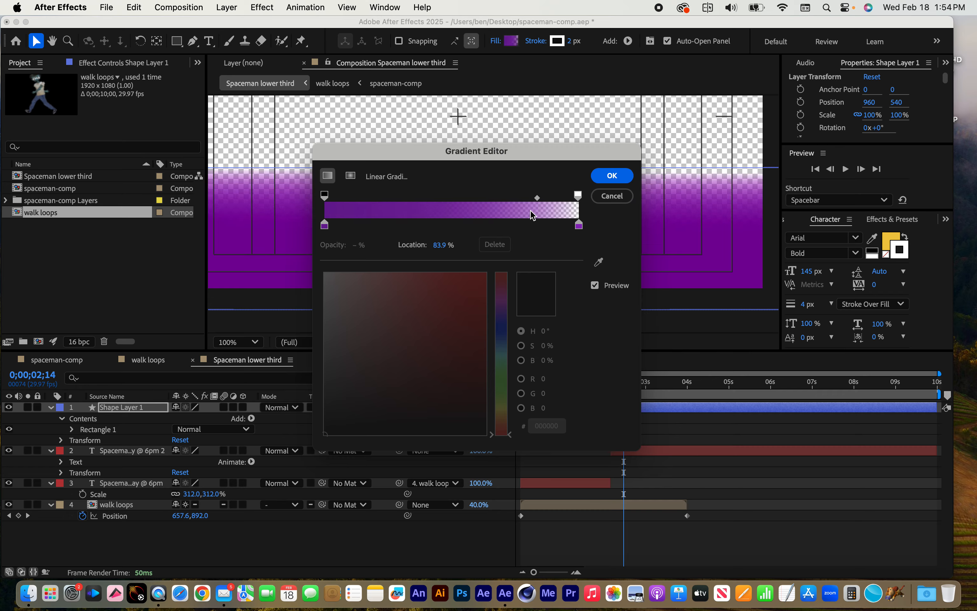
{"action": "left_click", "coordinate": [613, 176]}
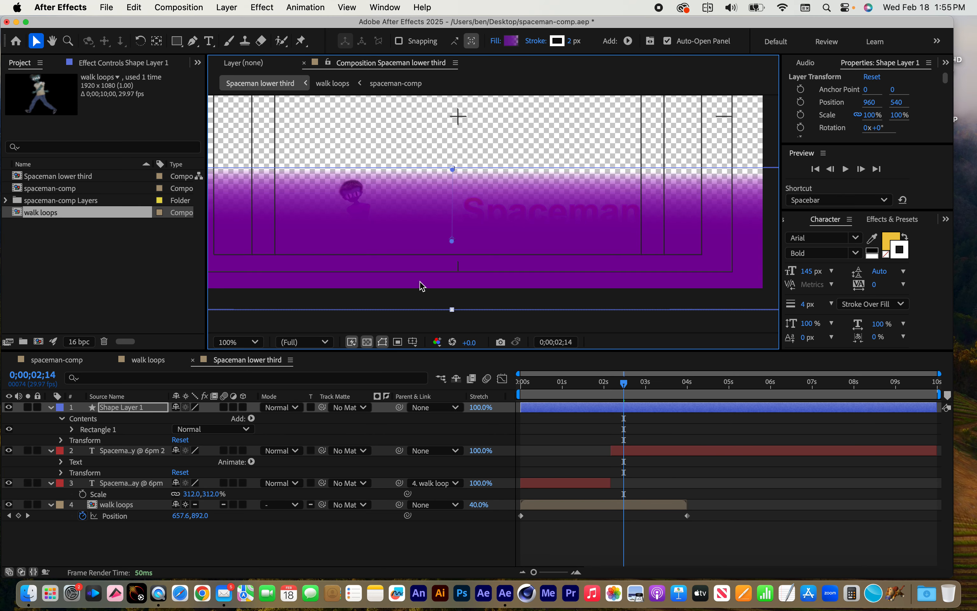
- Move Shape Layer 1 beneath the walk loops layer and scrub back to the start of the composition
{"action": "left_click", "coordinate": [128, 407]}
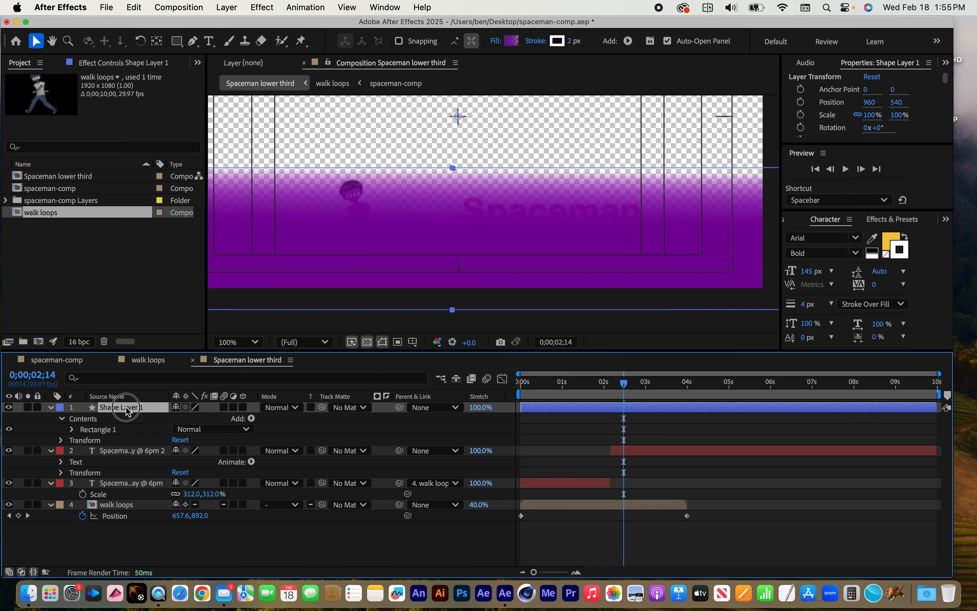
{"action": "left_click_drag", "start_coordinate": [128, 408], "coordinate": [129, 534]}
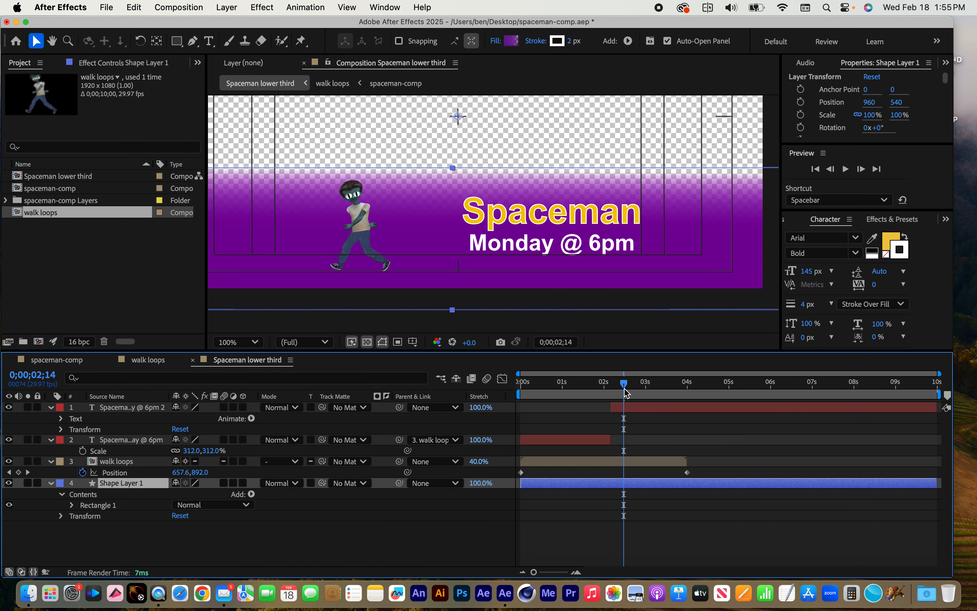
{"action": "left_click_drag", "start_coordinate": [627, 386], "coordinate": [509, 382]}
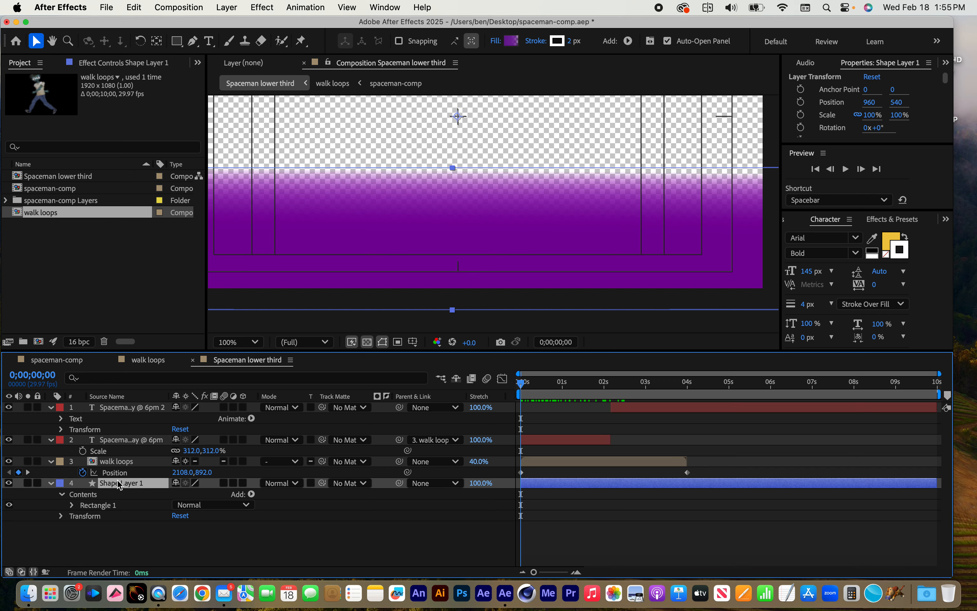
- Animate the band rising into frame with Shape Layer 1 position keyframes of 960, 934 at 0;00;00;00 and 960, 540 at 0;00;01;00
{"action": "key", "text": "p"}
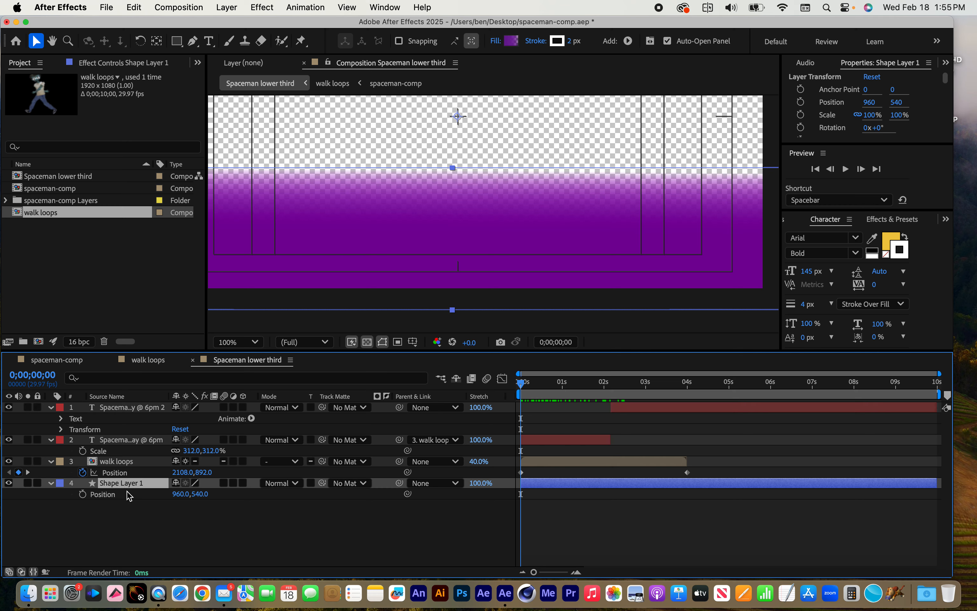
{"action": "left_click_drag", "start_coordinate": [521, 386], "coordinate": [564, 397]}
{"action": "left_click", "coordinate": [82, 494]}
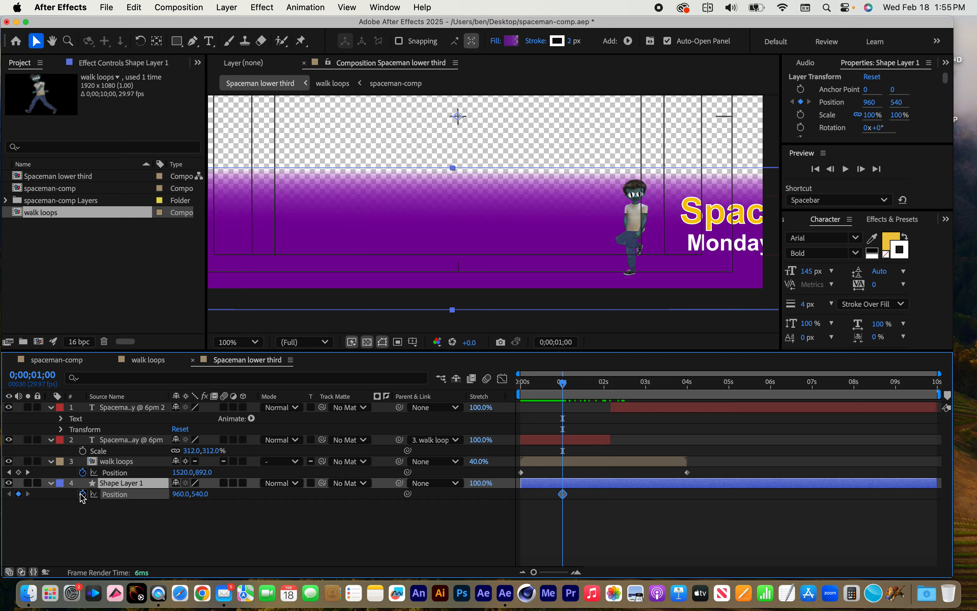
{"action": "left_click_drag", "start_coordinate": [562, 383], "coordinate": [477, 385]}
{"action": "left_click_drag", "start_coordinate": [201, 494], "coordinate": [269, 493]}
{"action": "left_click_drag", "start_coordinate": [409, 486], "coordinate": [460, 488]}
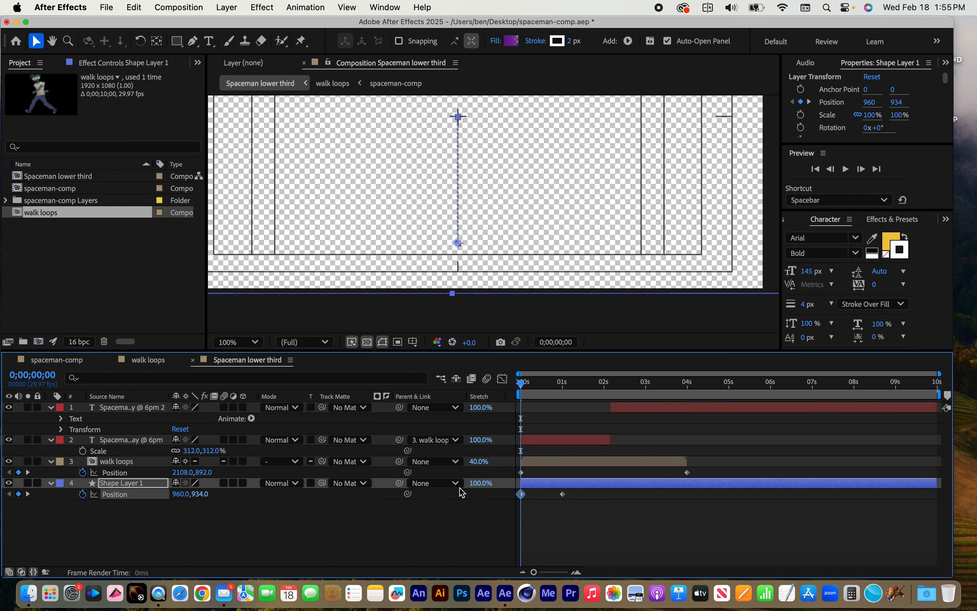
- Apply Easy Ease In to the band's one-second position keyframe and preview the animation
{"action": "right_click", "coordinate": [562, 493]}
{"action": "mouse_move", "coordinate": [709, 564]}
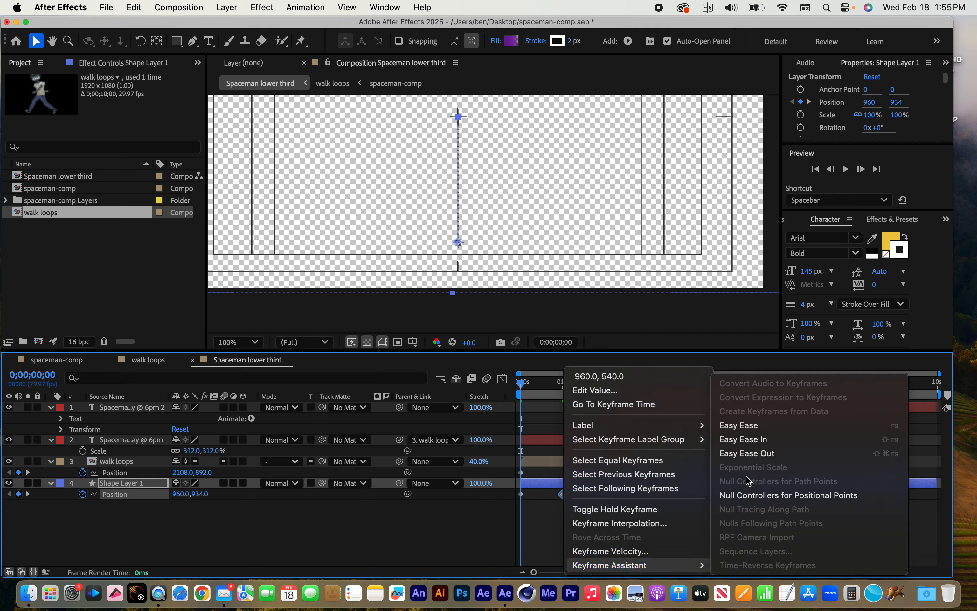
{"action": "left_click", "coordinate": [752, 440]}
{"action": "key", "text": "space"}
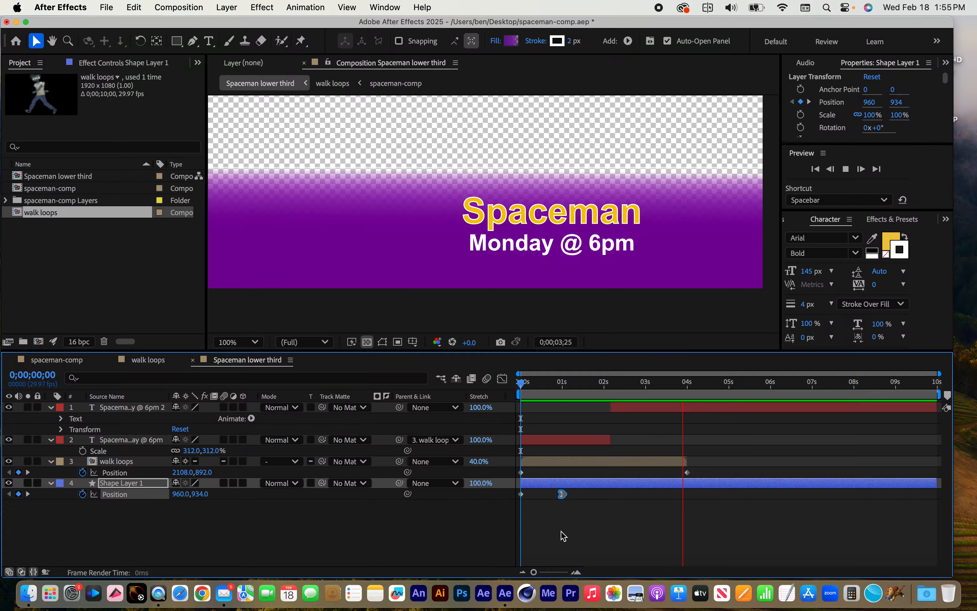
{"action": "key", "text": "space"}
{"action": "key", "text": "comma"}
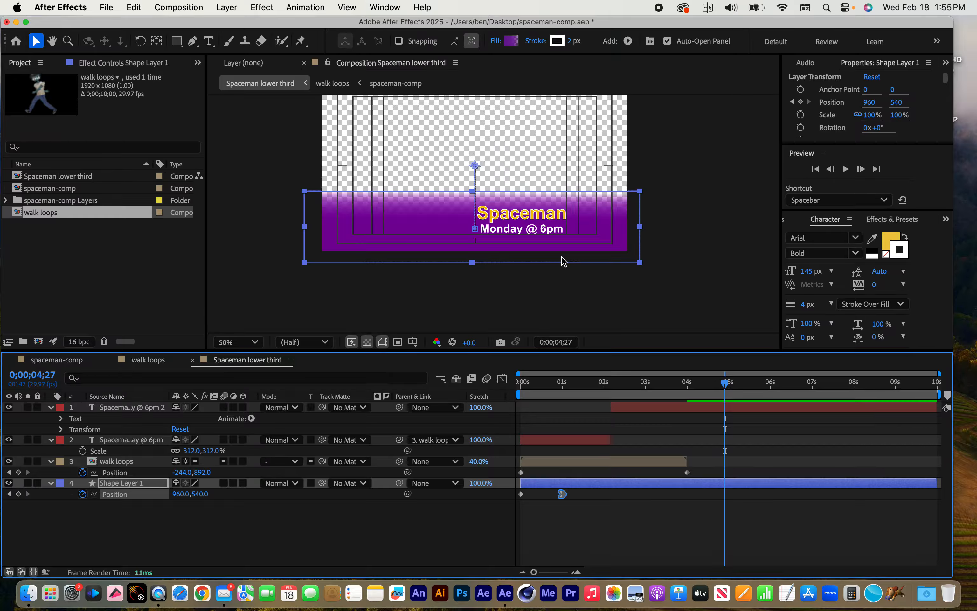
- Fade out the purple band with Shape Layer 1 opacity keyframes of 100% at 0;00;08;00 and 0% at 0;00;09;29
{"action": "left_click_drag", "start_coordinate": [727, 389], "coordinate": [871, 390]}
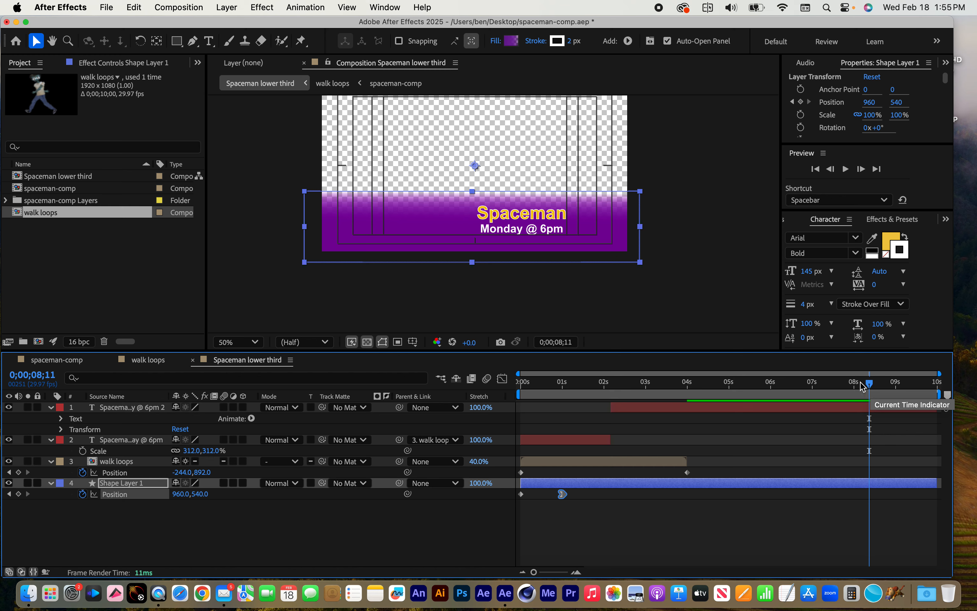
{"action": "left_click_drag", "start_coordinate": [814, 389], "coordinate": [855, 391]}
{"action": "left_click", "coordinate": [143, 486]}
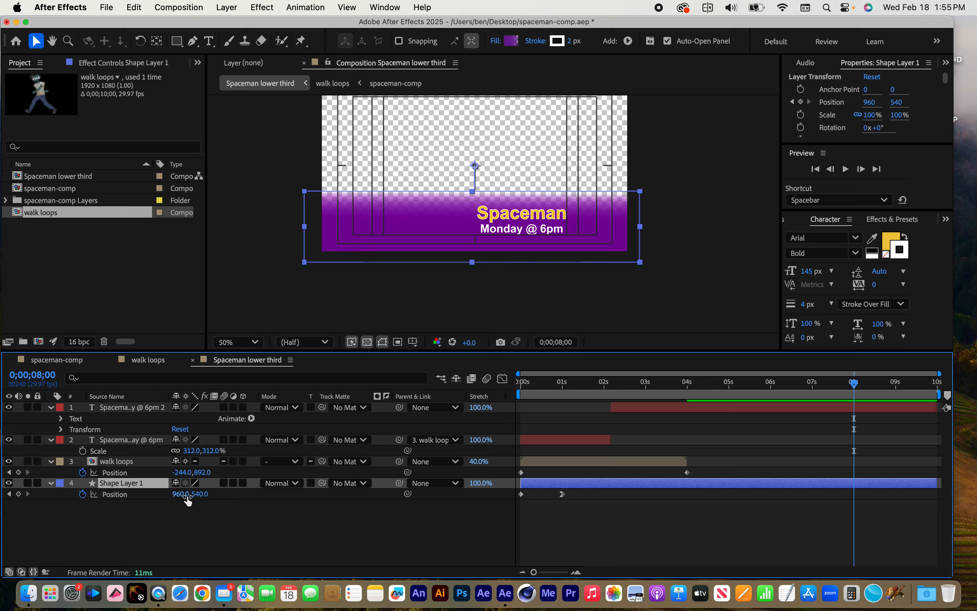
{"action": "key", "text": "shift+t"}
{"action": "left_click", "coordinate": [83, 505]}
{"action": "left_click_drag", "start_coordinate": [854, 383], "coordinate": [937, 383]}
{"action": "left_click_drag", "start_coordinate": [178, 505], "coordinate": [30, 505]}
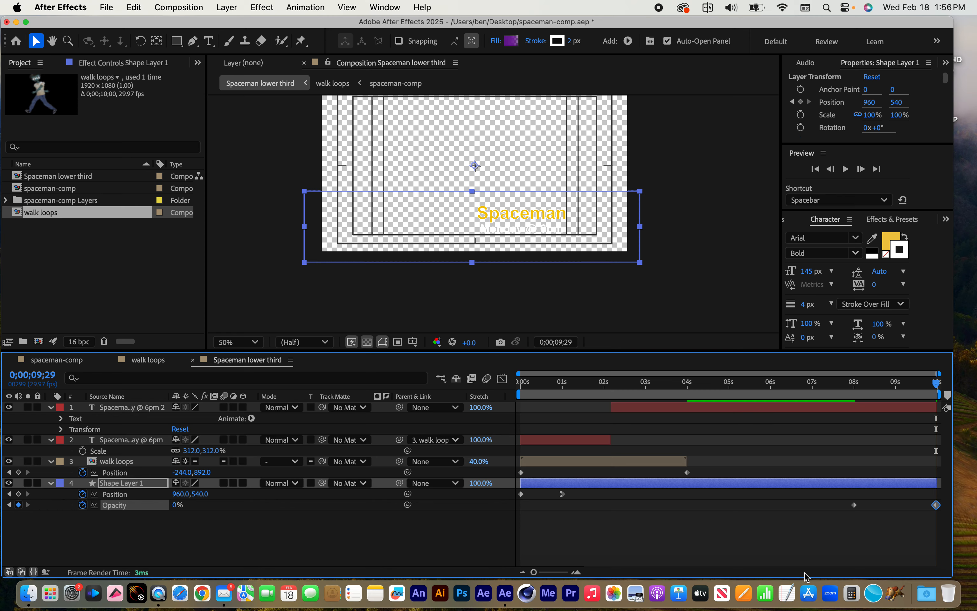
- Apply Easy Ease Out to the band's opacity keyframe at 0;00;08;00 and preview the fade
{"action": "right_click", "coordinate": [854, 504]}
{"action": "mouse_move", "coordinate": [831, 576]}
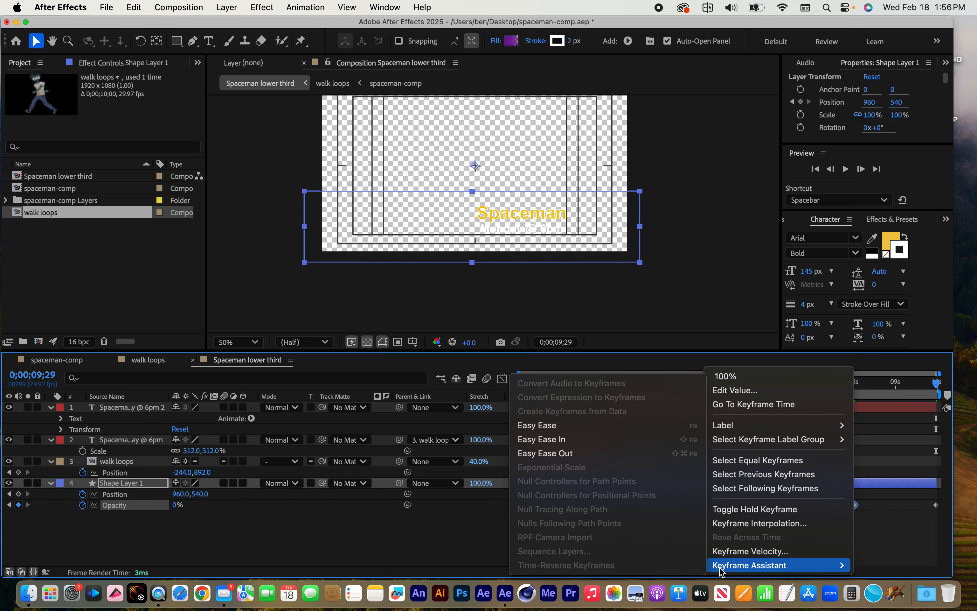
{"action": "left_click", "coordinate": [602, 453]}
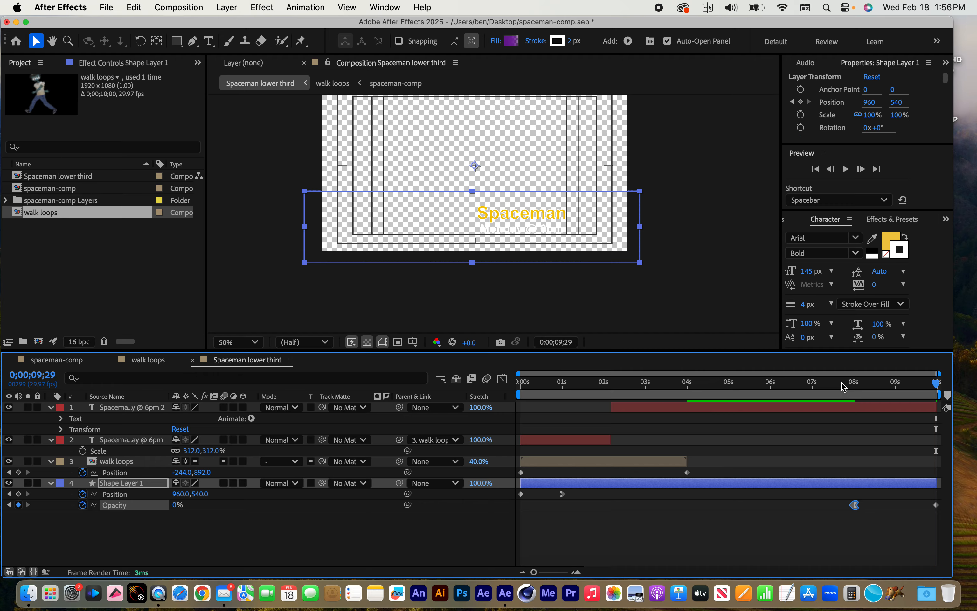
{"action": "left_click", "coordinate": [842, 384]}
{"action": "key", "text": "space"}
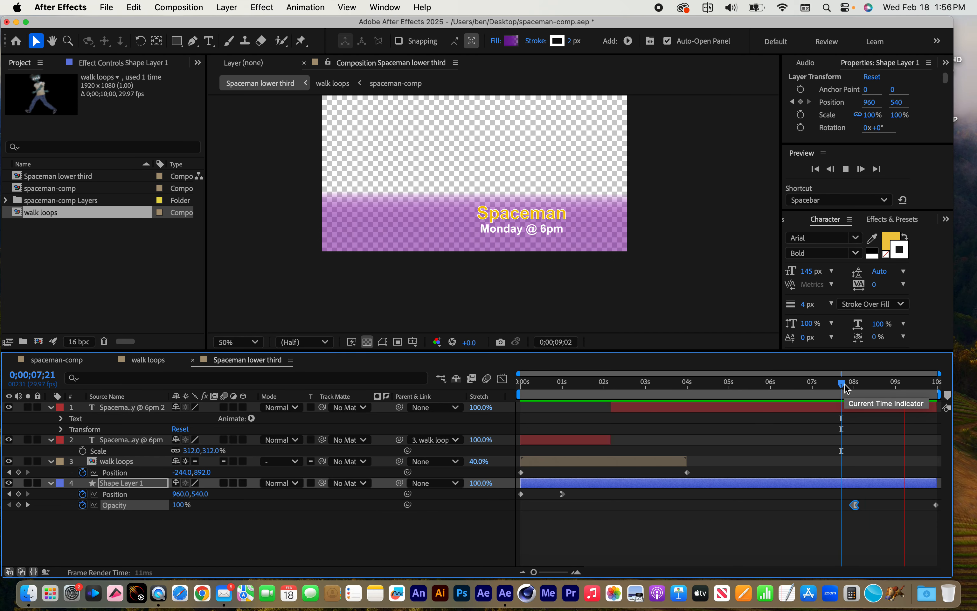
{"action": "key", "text": "space"}
- Set the current time to 0;00;08;00 and expand the Animate Out group of the text animation presets
{"action": "left_click_drag", "start_coordinate": [838, 387], "coordinate": [860, 383]}
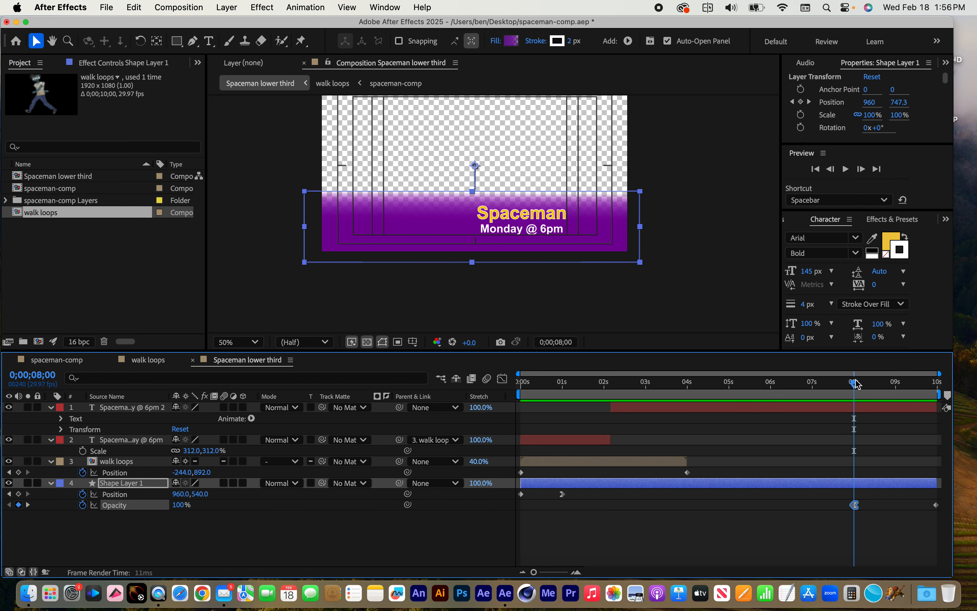
{"action": "key", "text": "period"}
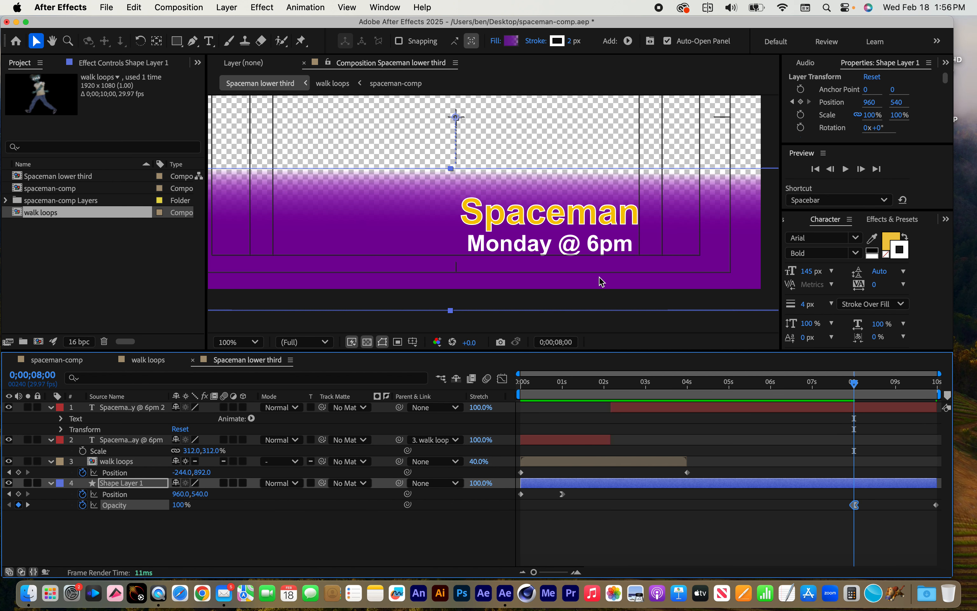
{"action": "key", "text": "h"}
{"action": "left_click_drag", "start_coordinate": [704, 310], "coordinate": [638, 299]}
{"action": "key", "text": "v"}
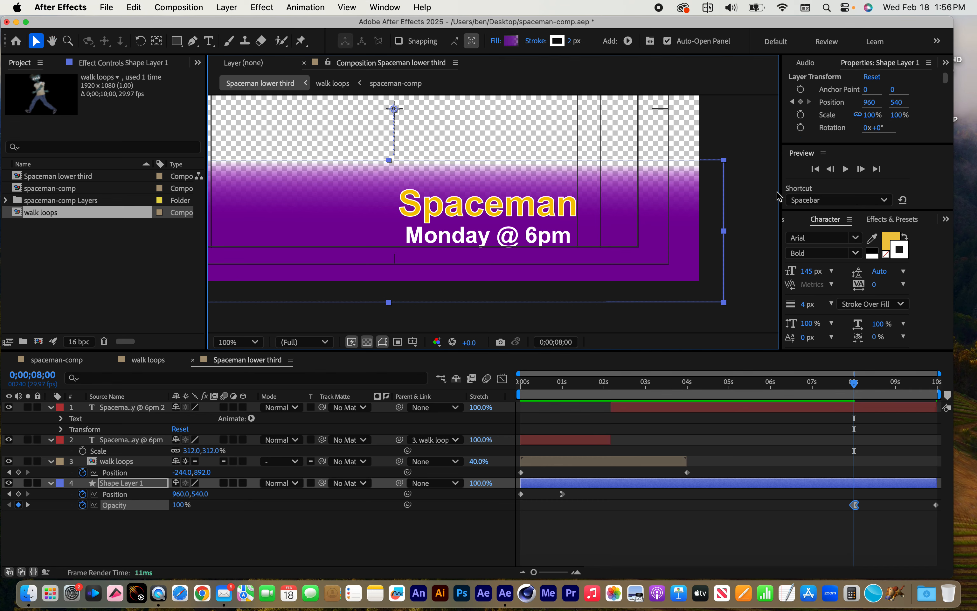
{"action": "left_click_drag", "start_coordinate": [780, 193], "coordinate": [761, 193]}
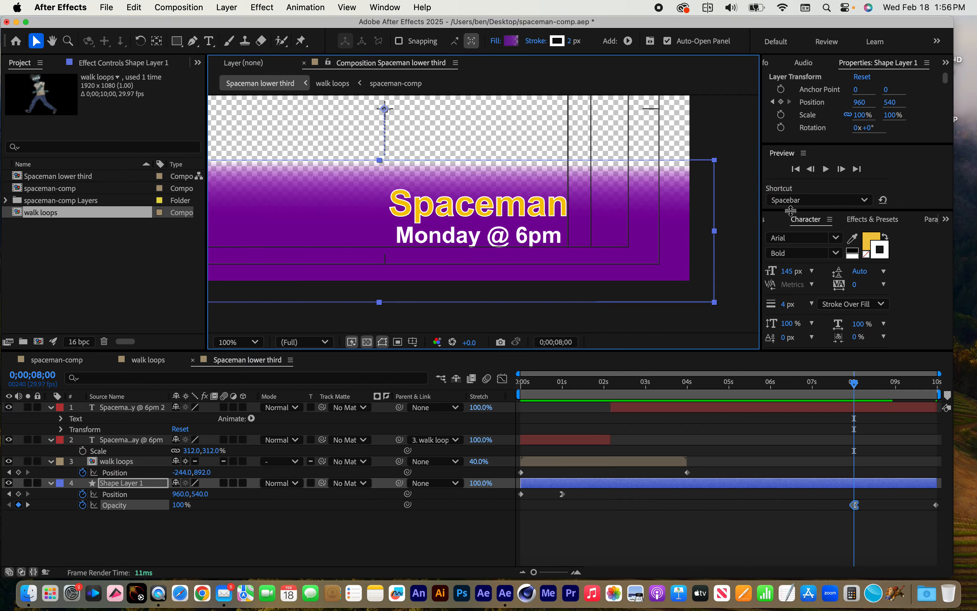
{"action": "left_click", "coordinate": [882, 220]}
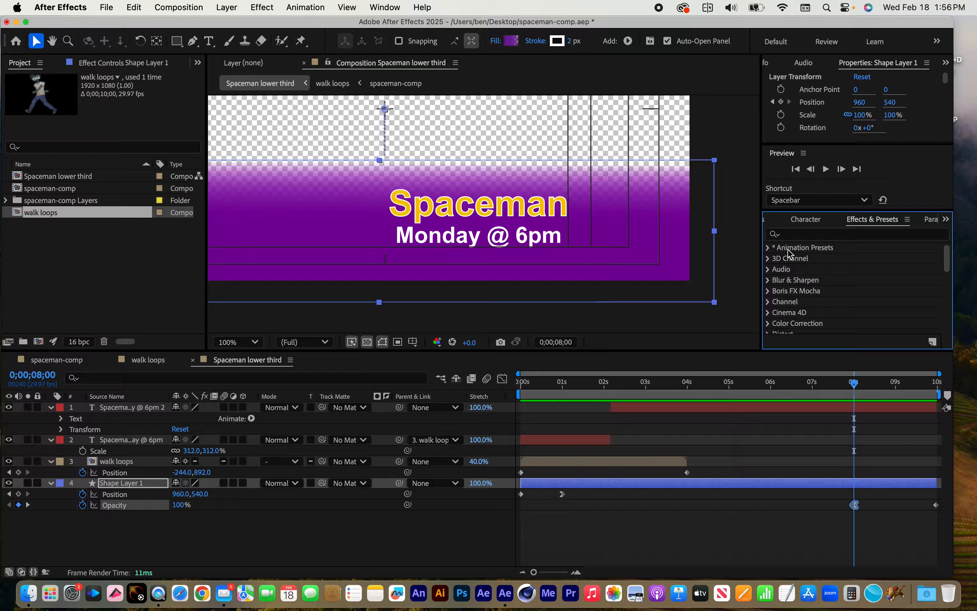
{"action": "left_click", "coordinate": [768, 248]}
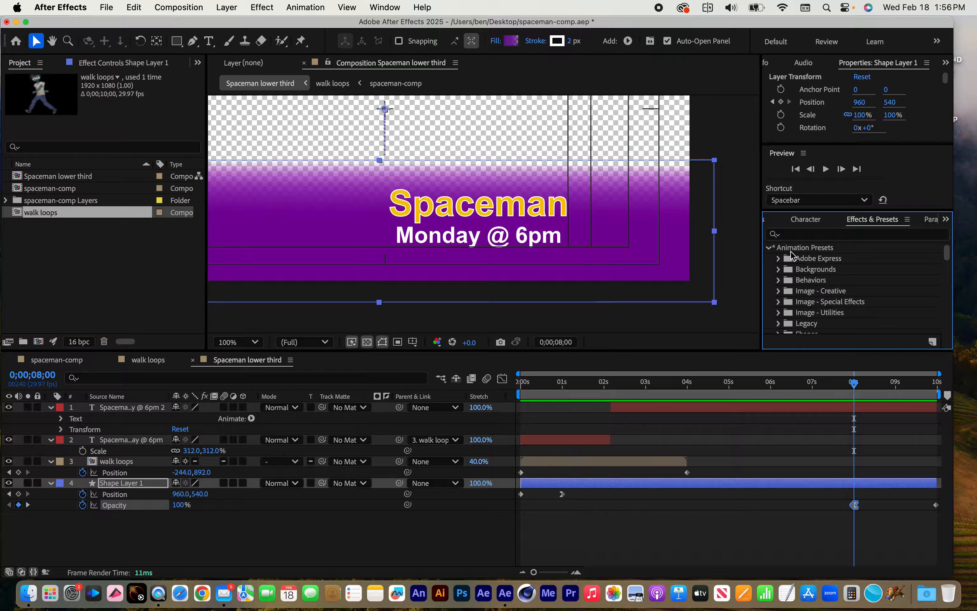
{"action": "scroll", "coordinate": [839, 272], "scroll_direction": "down", "scroll_amount": 3}
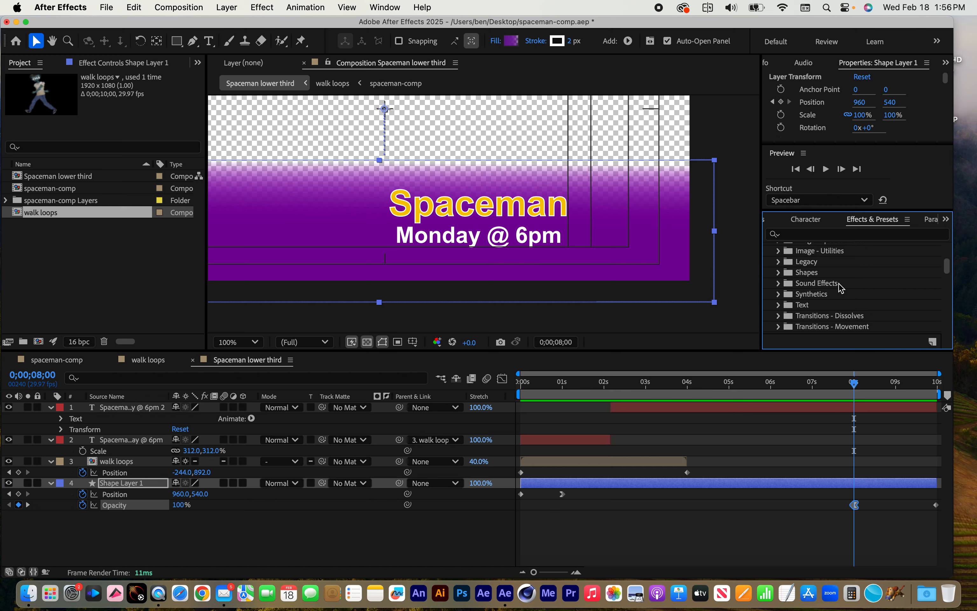
{"action": "left_click", "coordinate": [778, 305]}
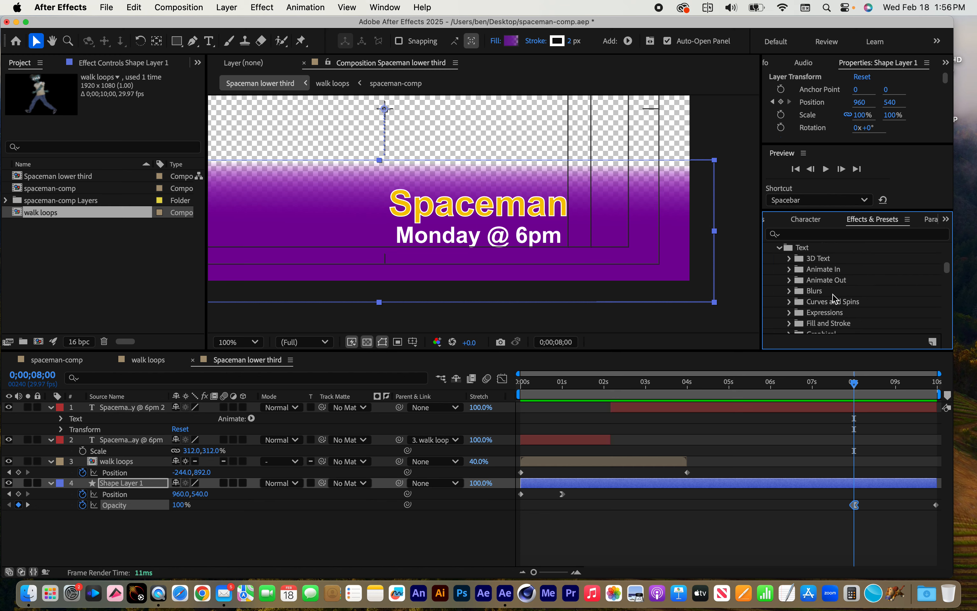
{"action": "left_click", "coordinate": [791, 282]}
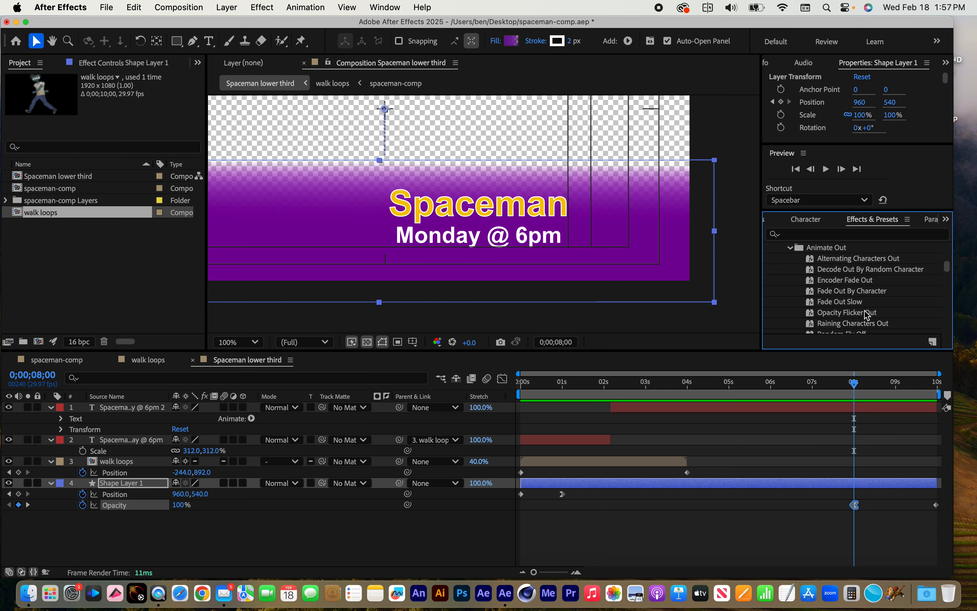
- Try the Alternating Characters Out preset on the Spaceman Monday @ 6pm 2 title at 0;00;08;00 and reveal its keyframes
{"action": "left_click", "coordinate": [814, 260]}
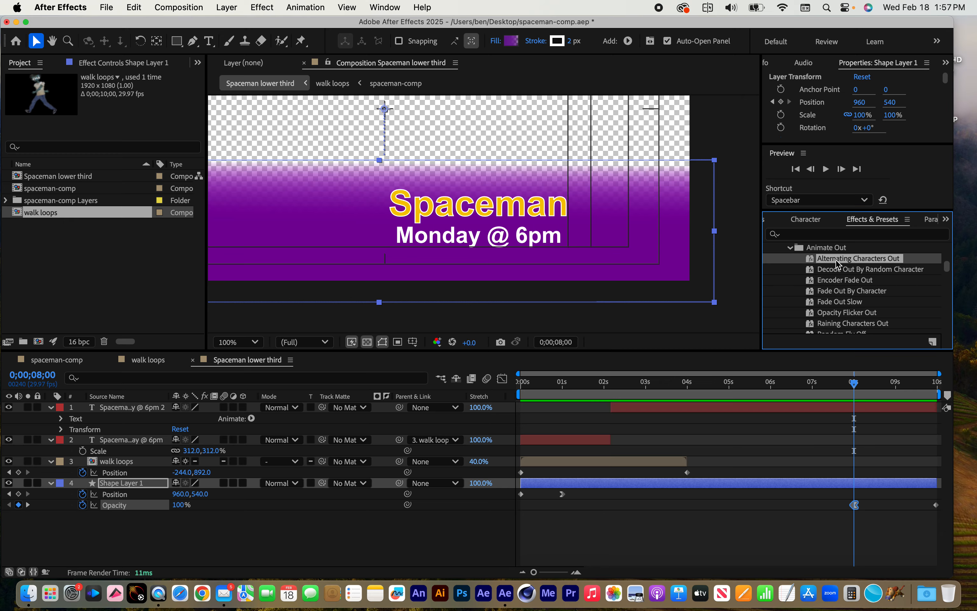
{"action": "left_click_drag", "start_coordinate": [812, 263], "coordinate": [510, 208]}
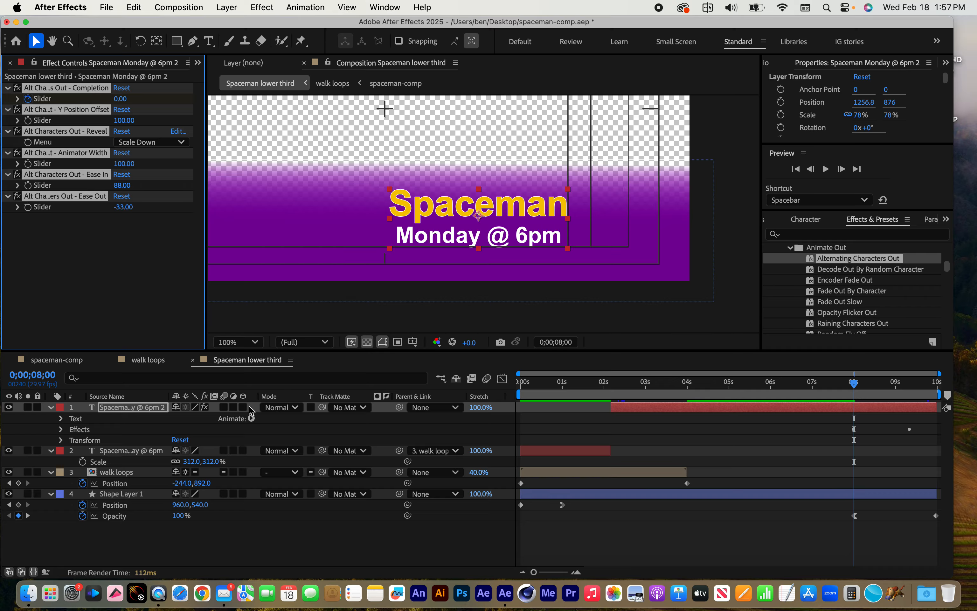
{"action": "left_click", "coordinate": [118, 407]}
{"action": "key", "text": "u"}
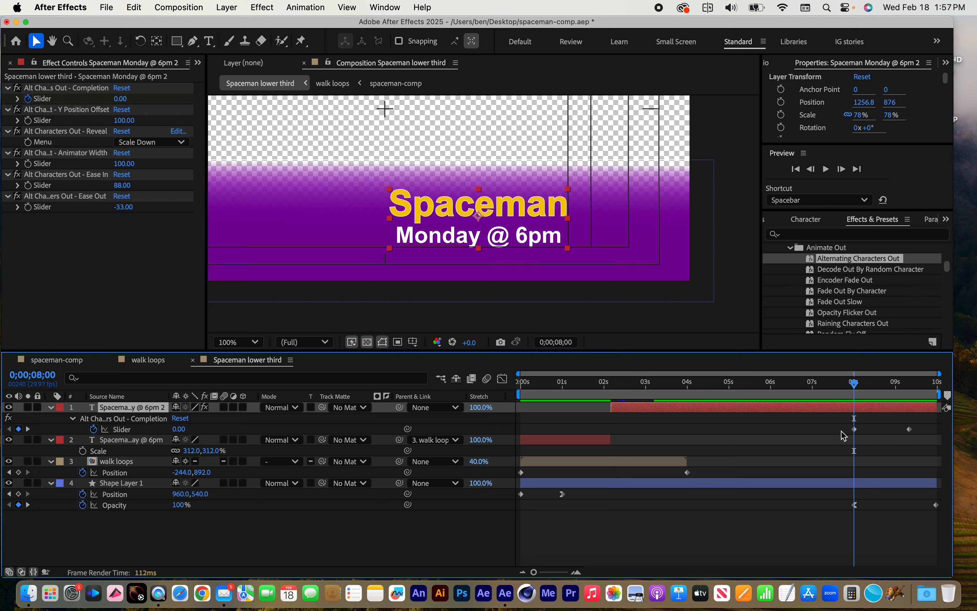
- Try moving both Completion slider keyframes of the title's exit animation earlier and preview the result
{"action": "left_click", "coordinate": [910, 430]}
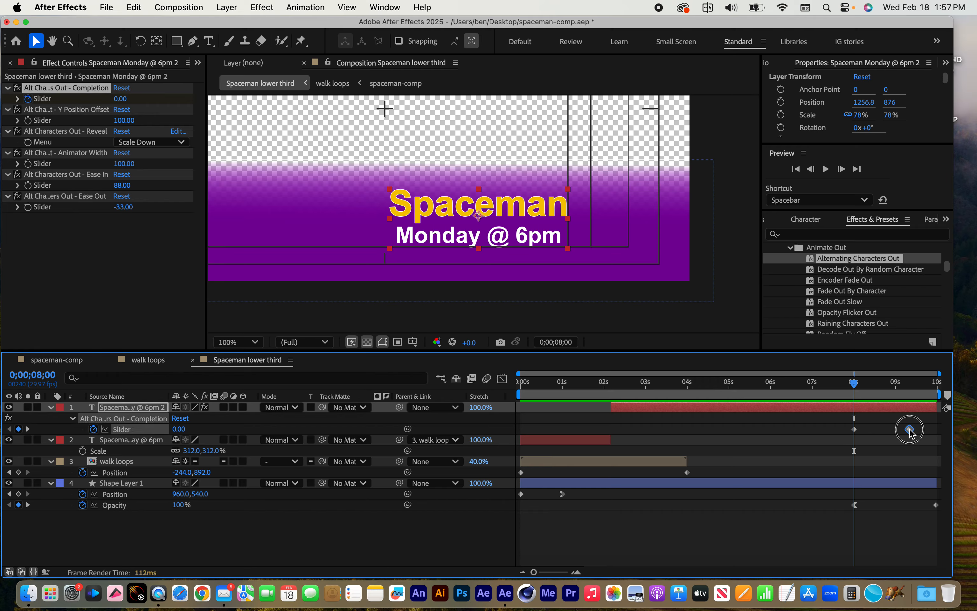
{"action": "left_click_drag", "start_coordinate": [912, 431], "coordinate": [836, 429]}
{"action": "left_click_drag", "start_coordinate": [833, 387], "coordinate": [806, 381]}
{"action": "key", "text": "space"}
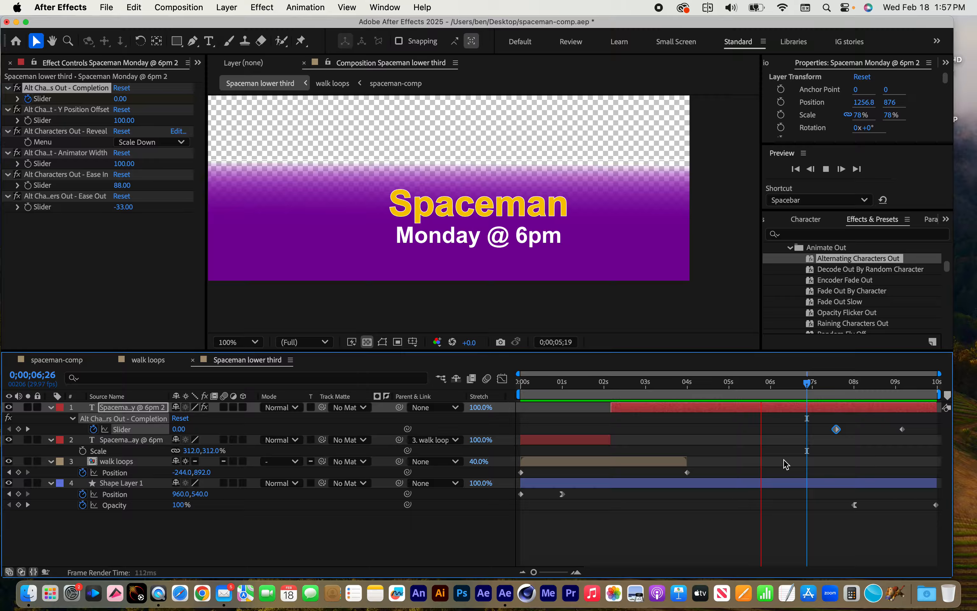
{"action": "key", "text": "space"}
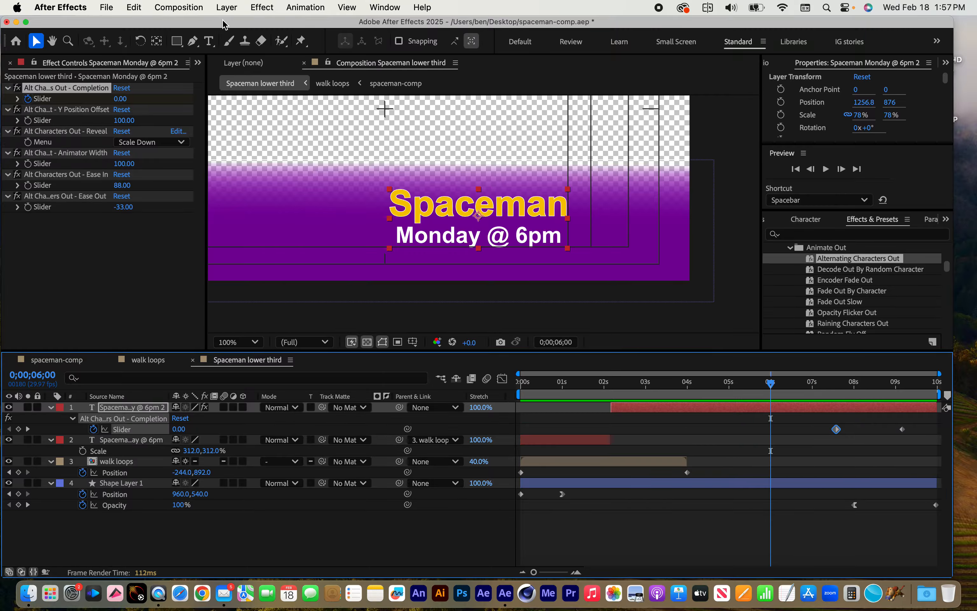
- Undo the two keyframe moves and the Alternating Characters Out preset on the title
{"action": "left_click", "coordinate": [133, 7]}
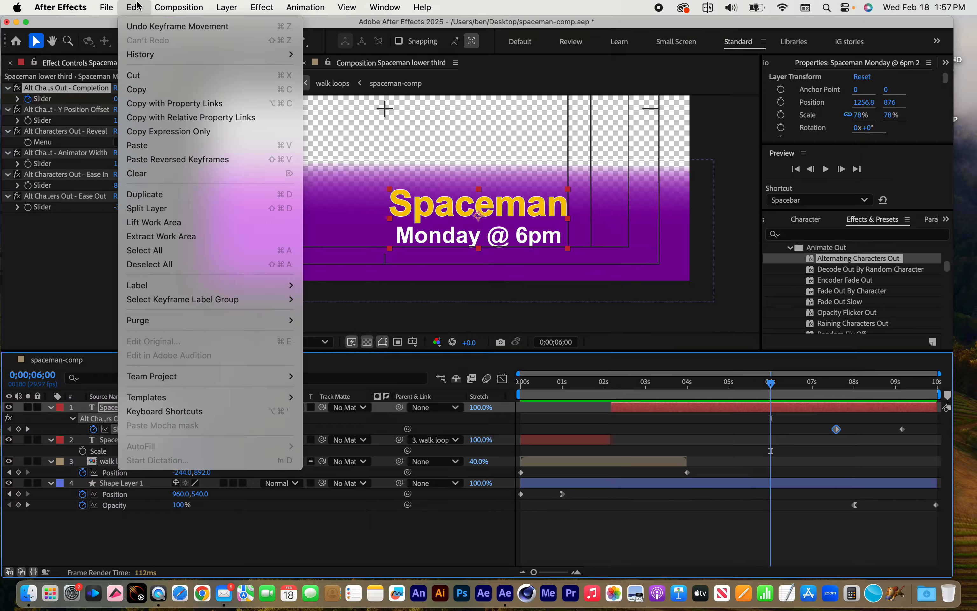
{"action": "left_click", "coordinate": [132, 27]}
{"action": "left_click", "coordinate": [133, 7]}
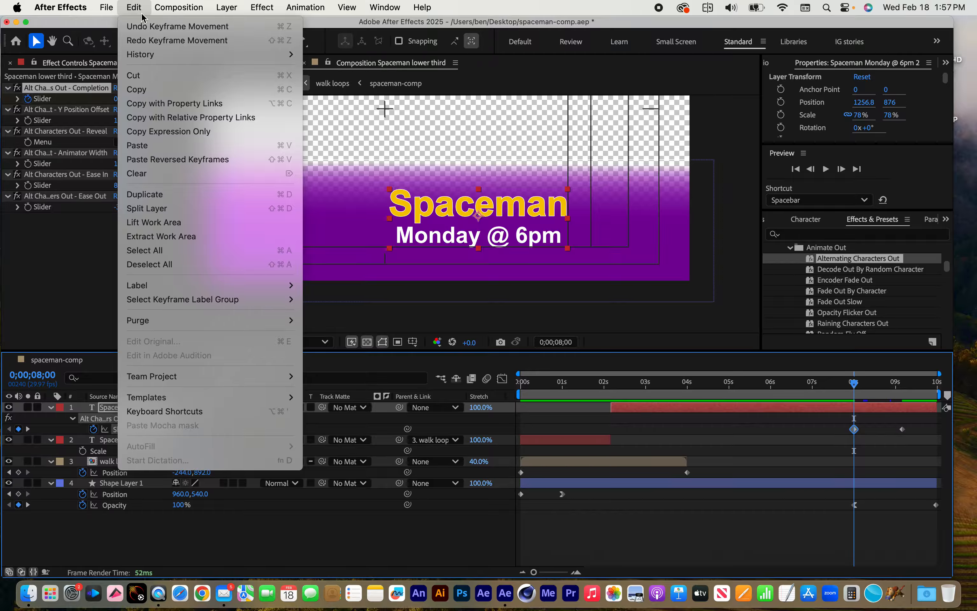
{"action": "left_click", "coordinate": [142, 28]}
{"action": "left_click", "coordinate": [134, 6]}
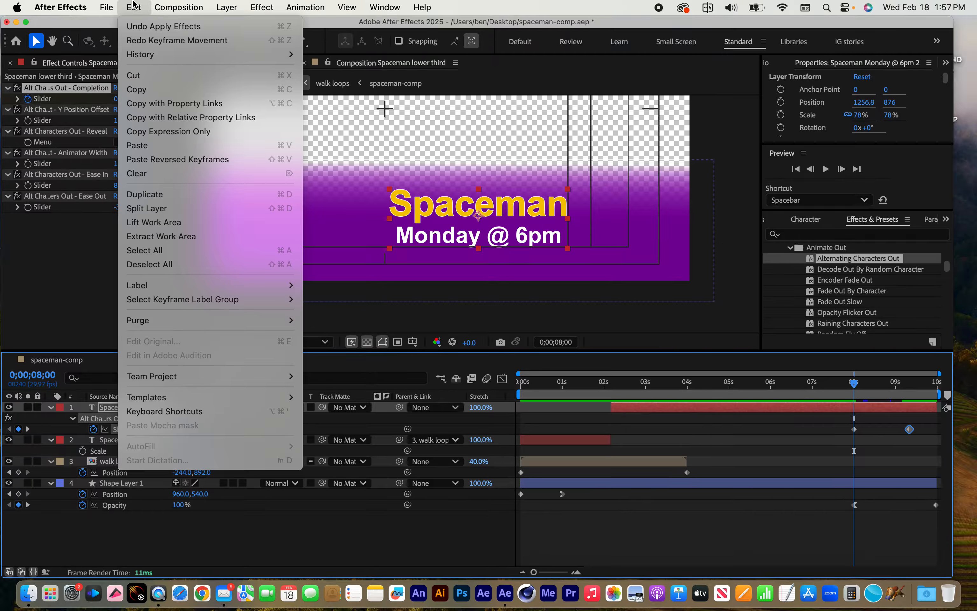
{"action": "left_click", "coordinate": [163, 26]}
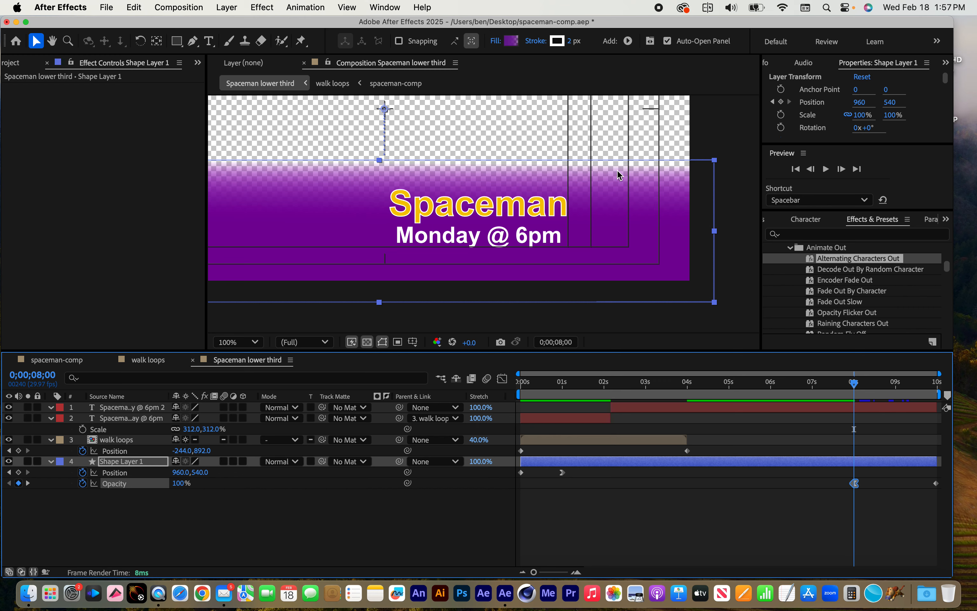
- Apply the Twirl Off Each Line preset to the Spaceman Monday @ 6pm 2 title at 0;00;08;00 and preview it
{"action": "scroll", "coordinate": [839, 320], "scroll_direction": "up", "scroll_amount": 2}
{"action": "scroll", "coordinate": [840, 320], "scroll_direction": "down", "scroll_amount": 10}
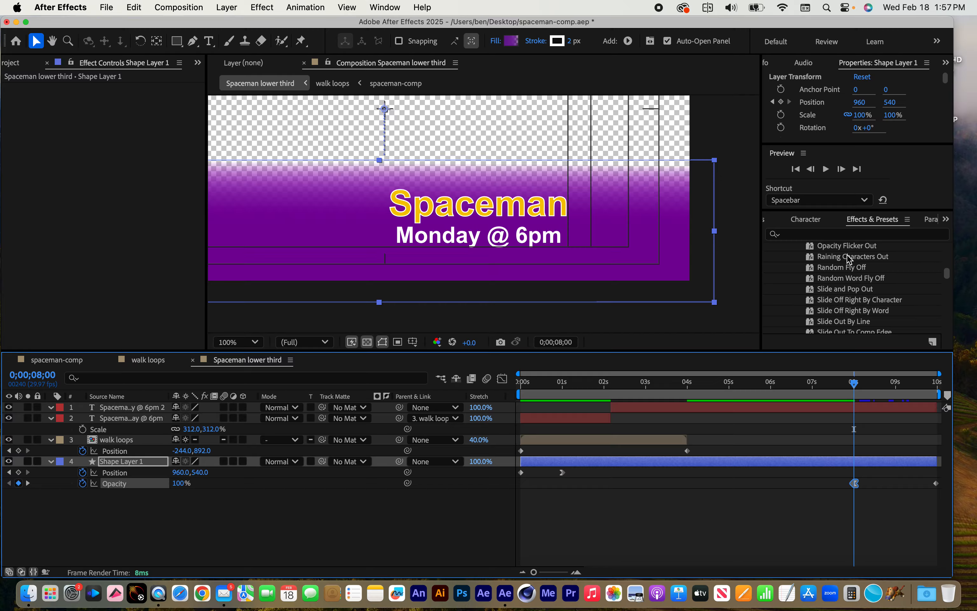
{"action": "scroll", "coordinate": [855, 305], "scroll_direction": "down", "scroll_amount": 4}
{"action": "scroll", "coordinate": [854, 305], "scroll_direction": "down", "scroll_amount": 1}
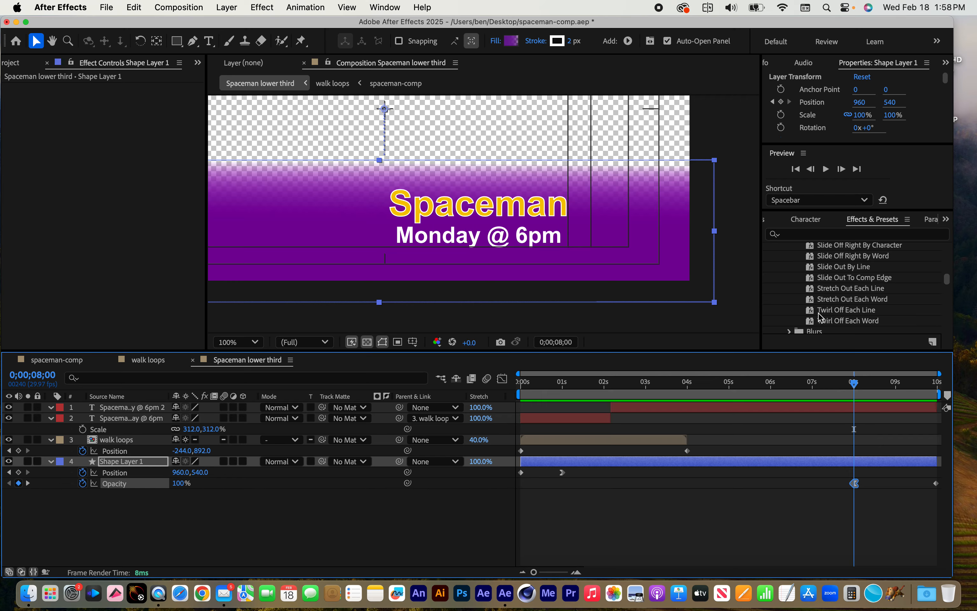
{"action": "left_click_drag", "start_coordinate": [822, 312], "coordinate": [462, 205]}
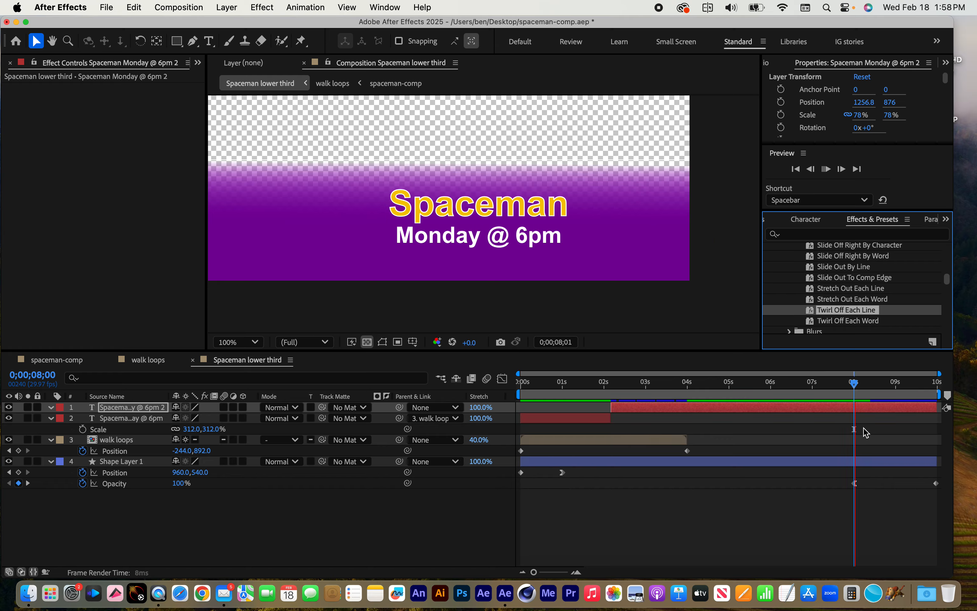
{"action": "key", "text": "space"}
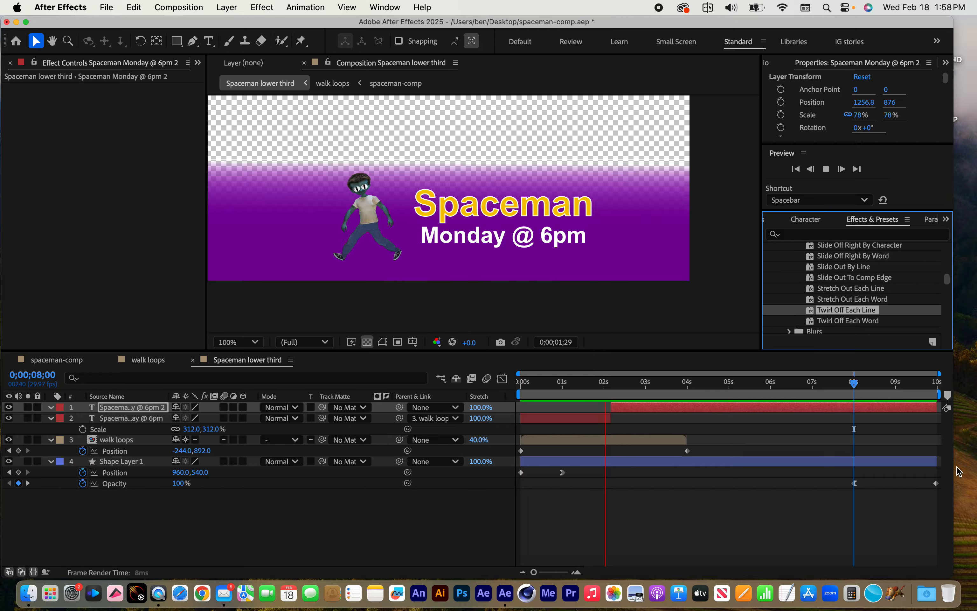
{"action": "key", "text": "space"}
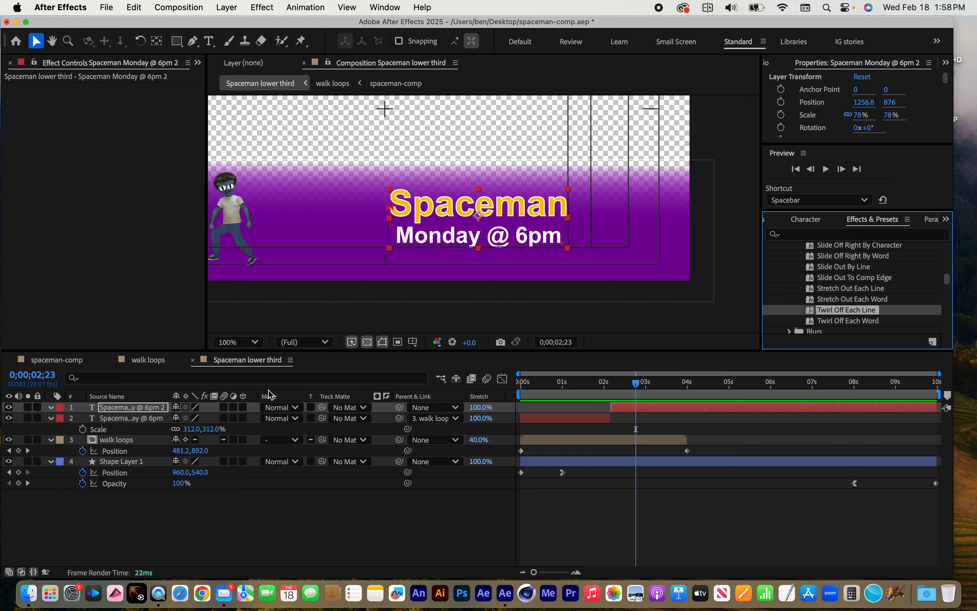
- Reveal the title's Range Selector Offset keyframes and shift both earlier, to about 6.7 and 9.7 seconds
{"action": "left_click", "coordinate": [150, 408]}
{"action": "key", "text": "u"}
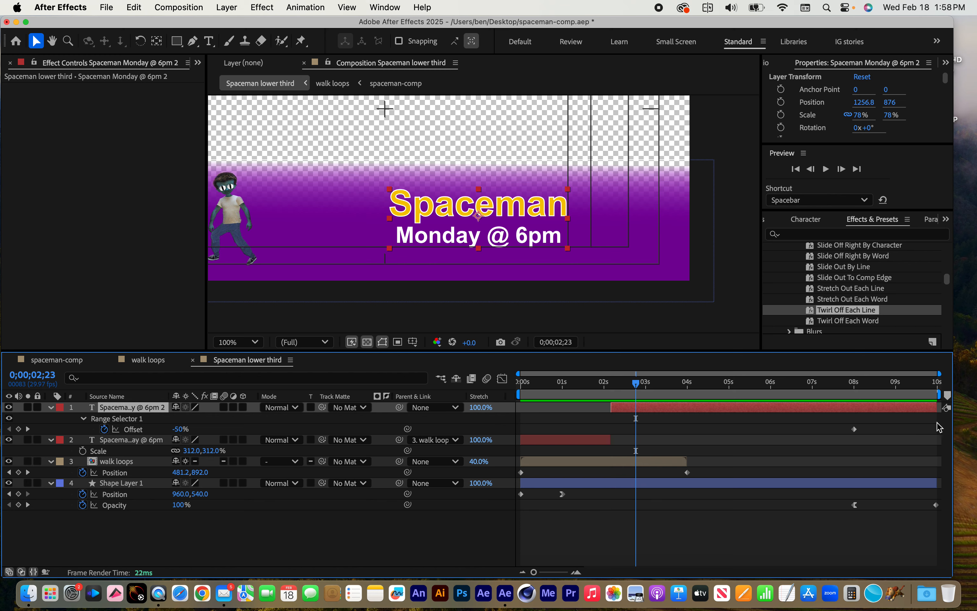
{"action": "left_click_drag", "start_coordinate": [852, 386], "coordinate": [853, 386]}
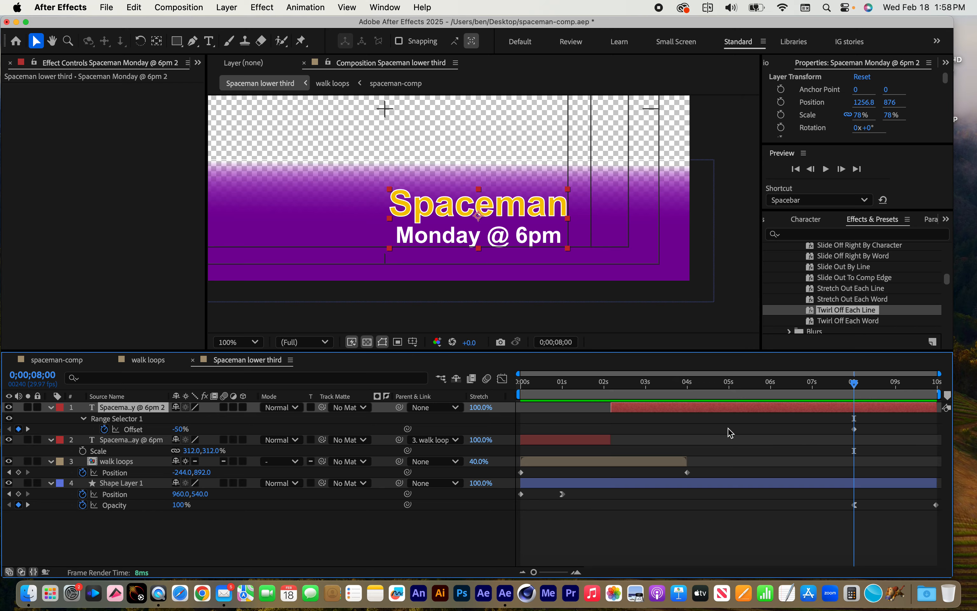
{"action": "left_click", "coordinate": [135, 430]}
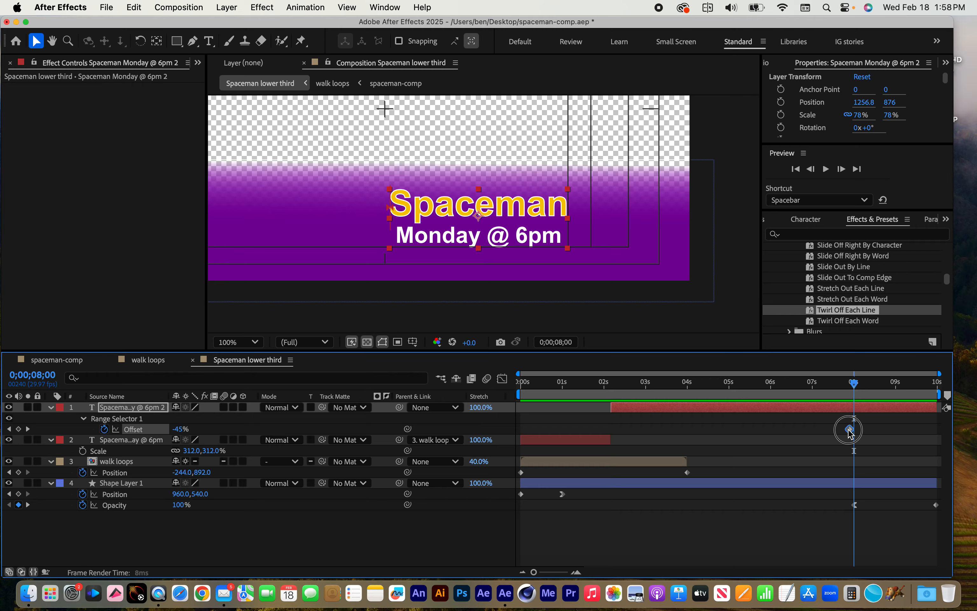
{"action": "left_click_drag", "start_coordinate": [850, 429], "coordinate": [779, 429]}
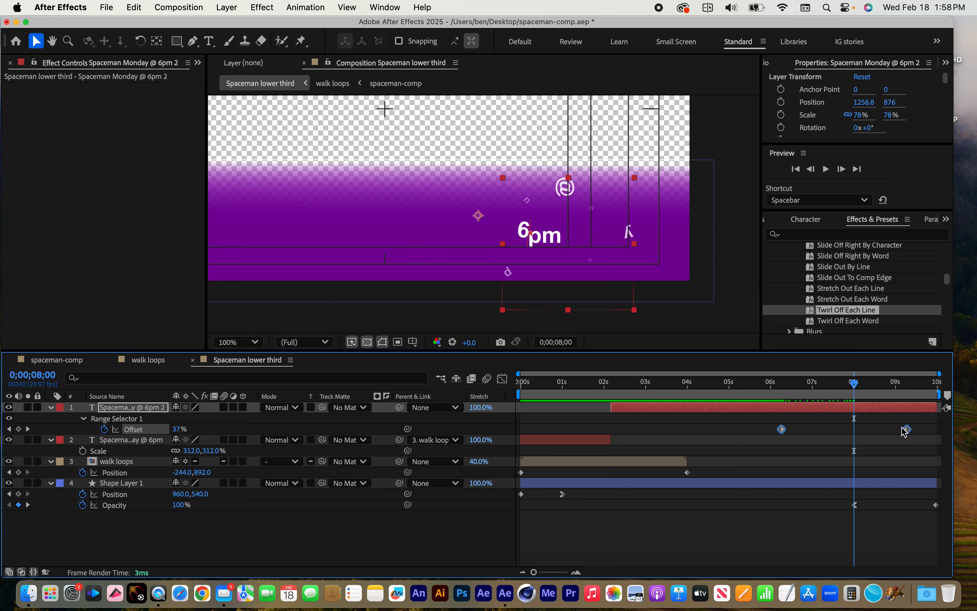
{"action": "left_click_drag", "start_coordinate": [908, 429], "coordinate": [925, 428]}
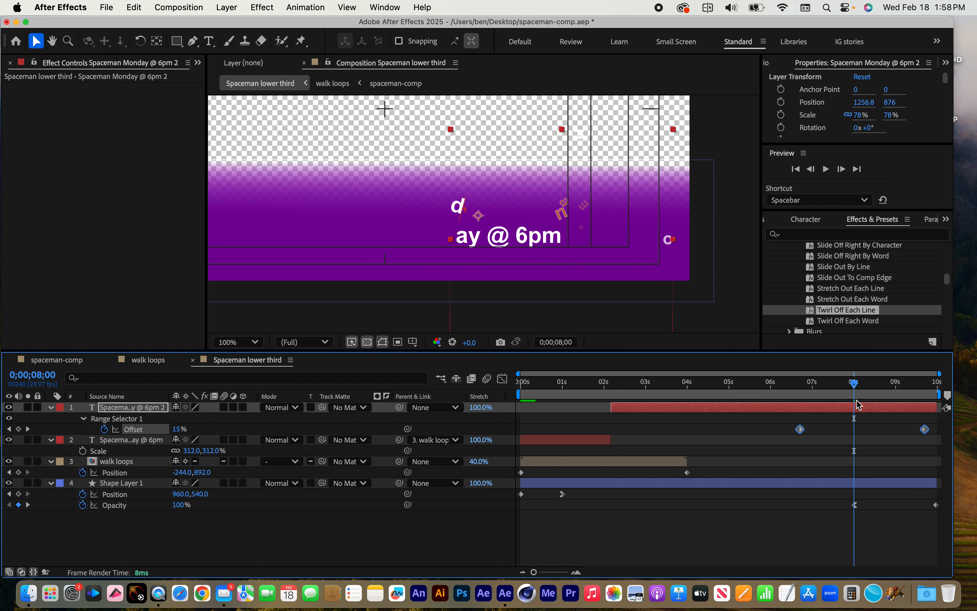
- Preview the Spaceman lower third composition from its beginning with the shifted Offset keyframes
{"action": "left_click_drag", "start_coordinate": [824, 381], "coordinate": [759, 381]}
{"action": "key", "text": "space"}
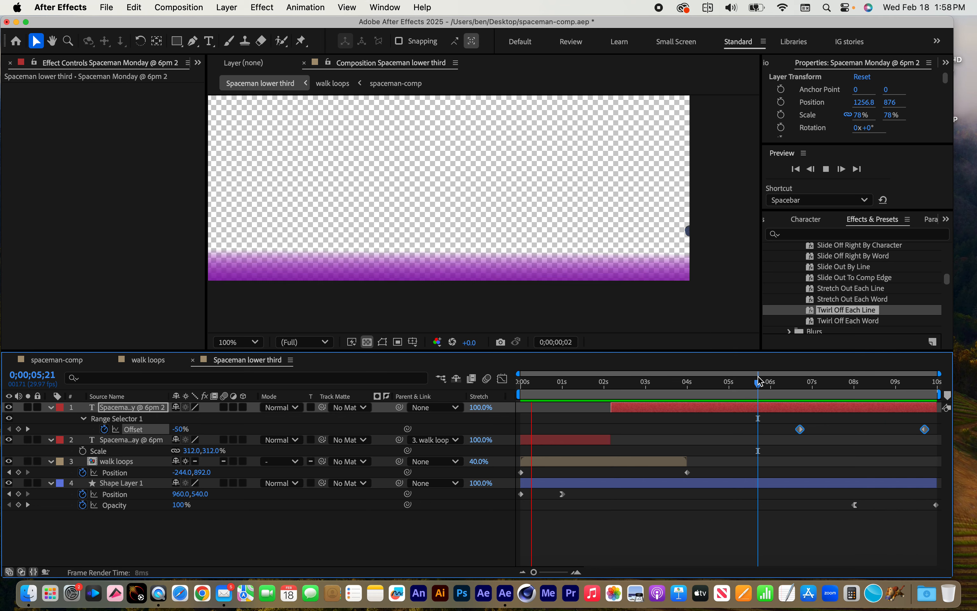
{"action": "key", "text": "space"}
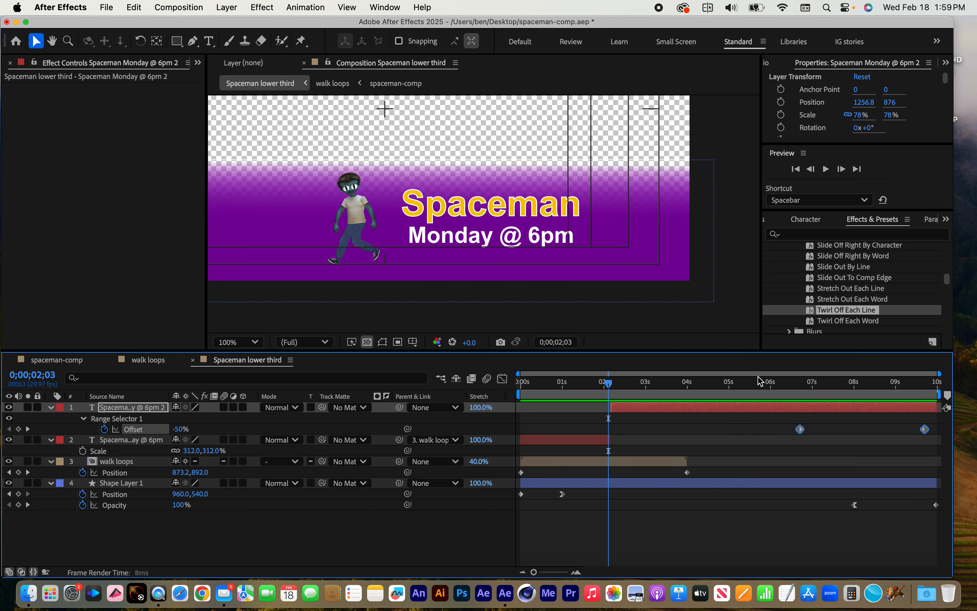
- Apply the Stylize effect Find Edges to the walk loops layer, preview the composition, and inspect the character at 0;00;02;16
{"action": "mouse_move", "coordinate": [609, 383]}
{"action": "left_mouse_down"}
{"action": "mouse_move", "coordinate": [624, 388]}
{"action": "mouse_move", "coordinate": [611, 387]}
{"action": "left_mouse_up"}
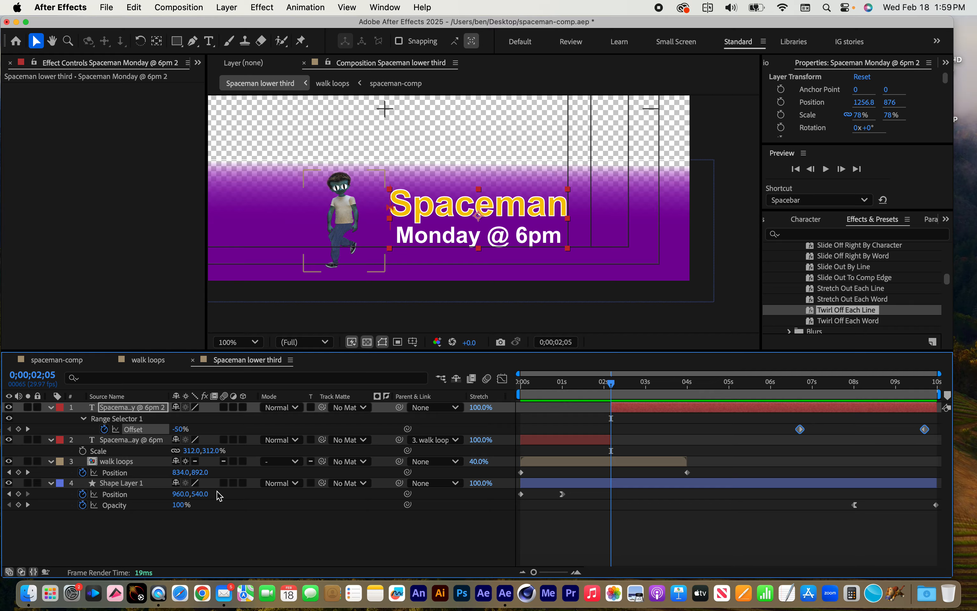
{"action": "left_click", "coordinate": [115, 463]}
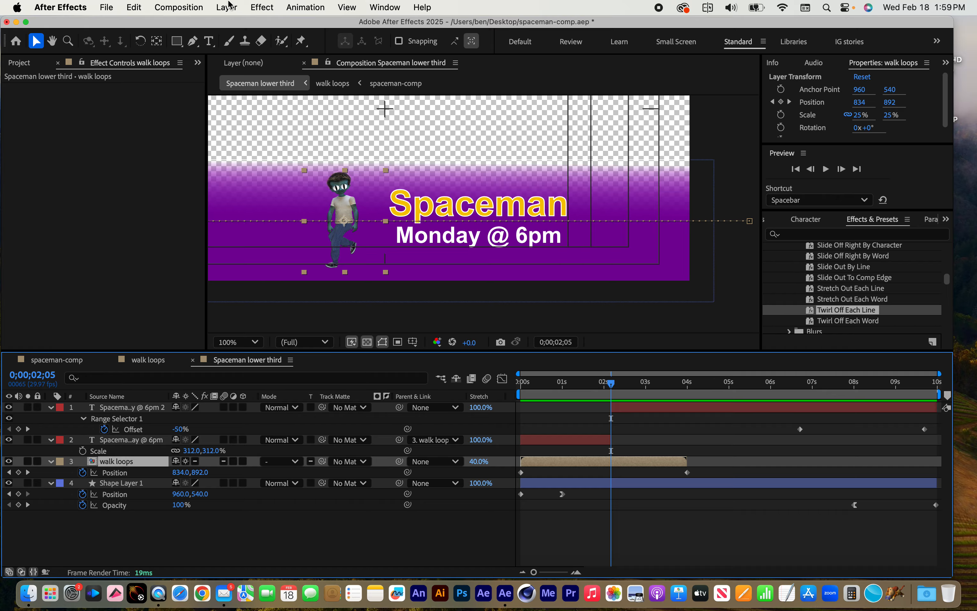
{"action": "left_click", "coordinate": [263, 5]}
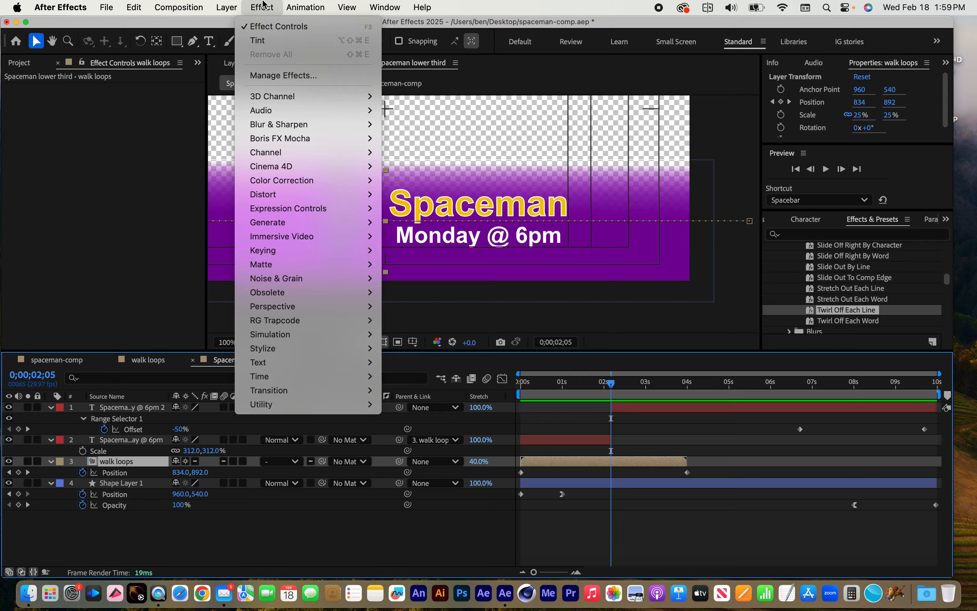
{"action": "mouse_move", "coordinate": [266, 351]}
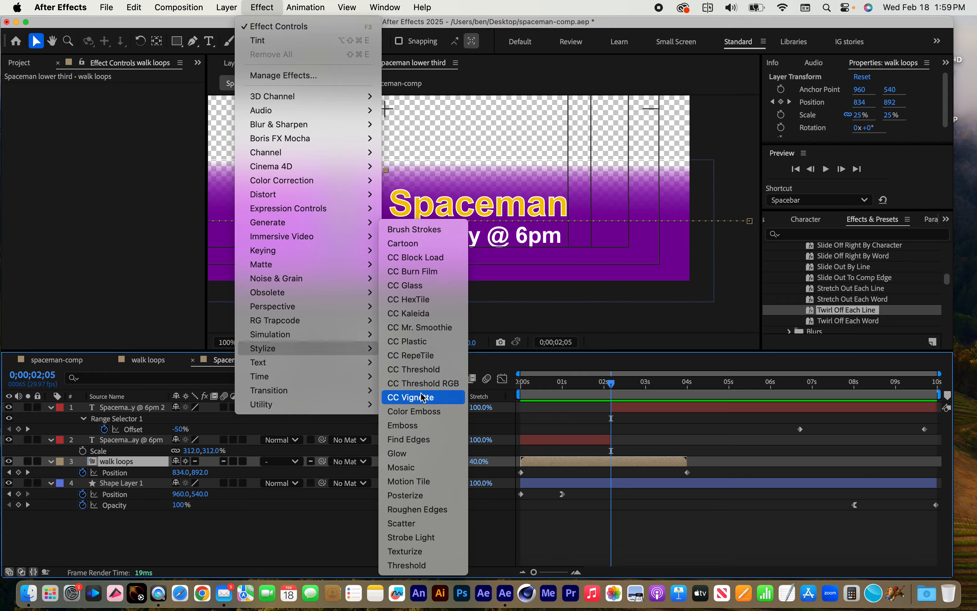
{"action": "left_click", "coordinate": [415, 442]}
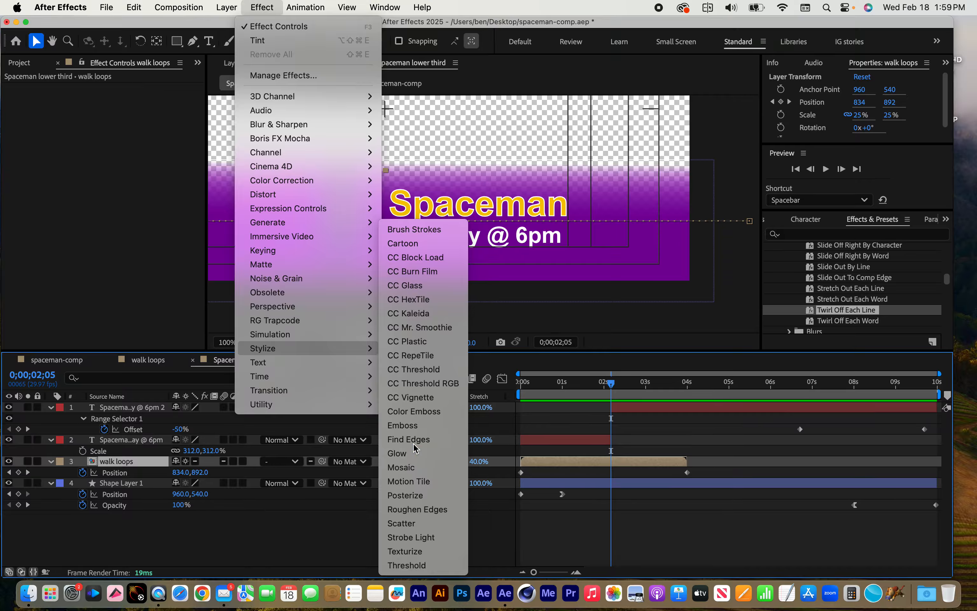
{"action": "left_click", "coordinate": [611, 384]}
{"action": "left_click_drag", "start_coordinate": [610, 385], "coordinate": [518, 383]}
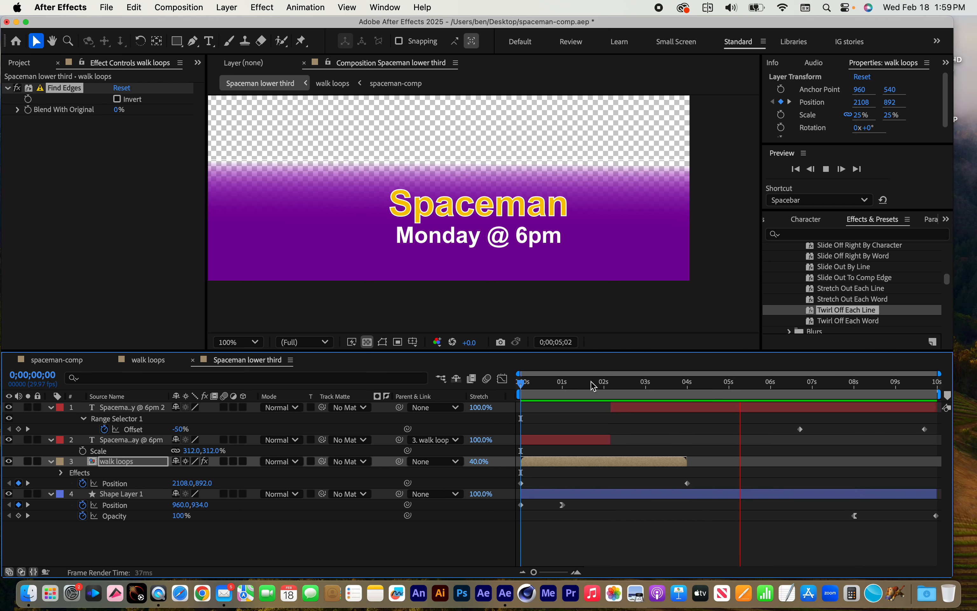
{"action": "key", "text": "space"}
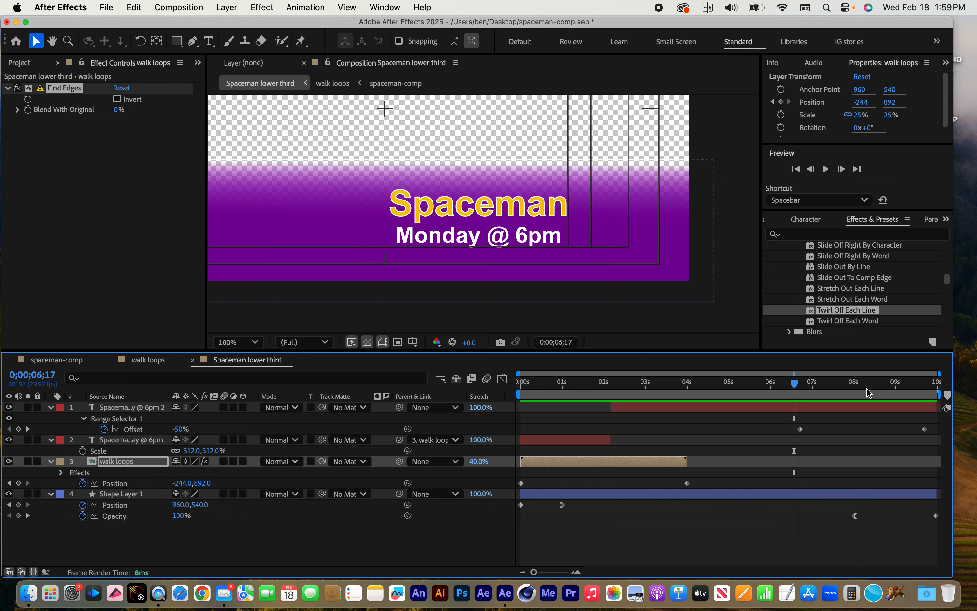
{"action": "left_click_drag", "start_coordinate": [794, 387], "coordinate": [628, 370]}
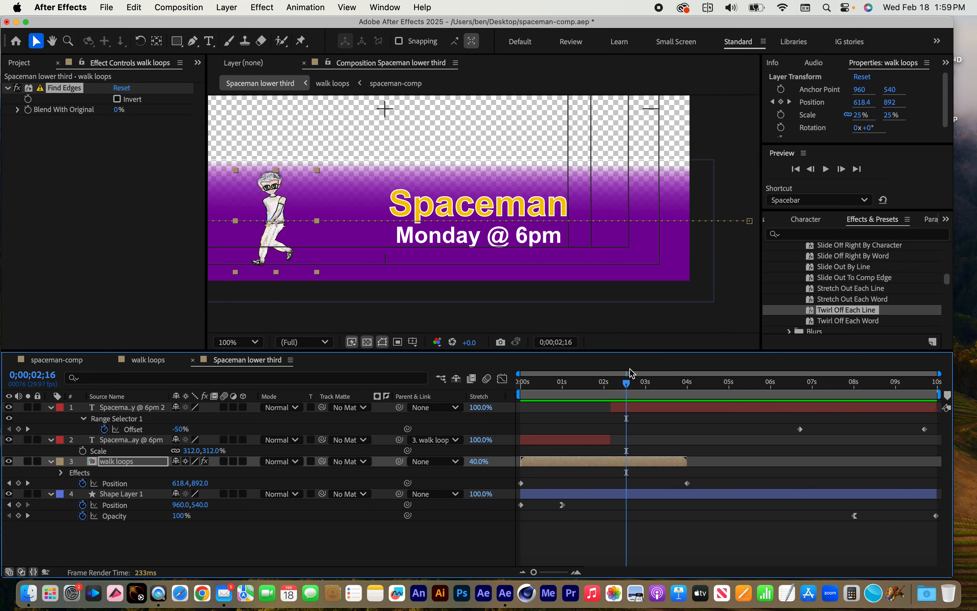
- Apply the Perspective effect Drop Shadow to the Spaceman Monday @ 6pm text layer
{"action": "left_click", "coordinate": [128, 442]}
{"action": "left_click", "coordinate": [261, 7]}
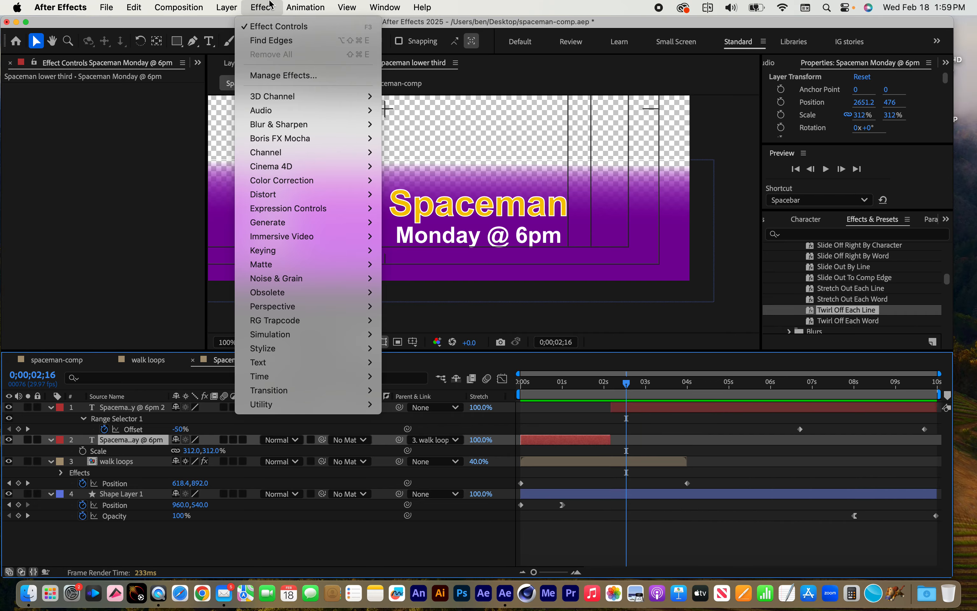
{"action": "mouse_move", "coordinate": [271, 268]}
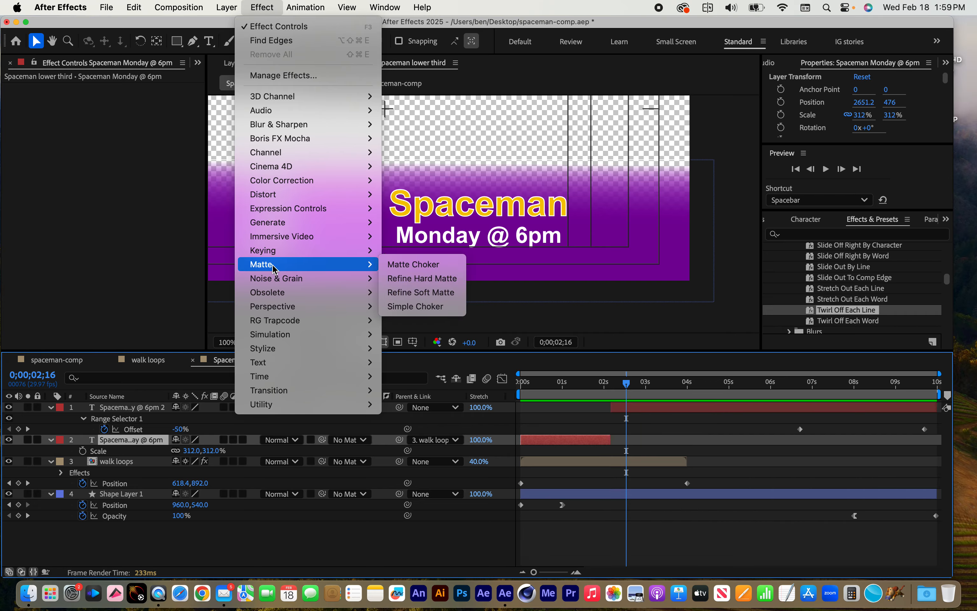
{"action": "mouse_move", "coordinate": [279, 308]}
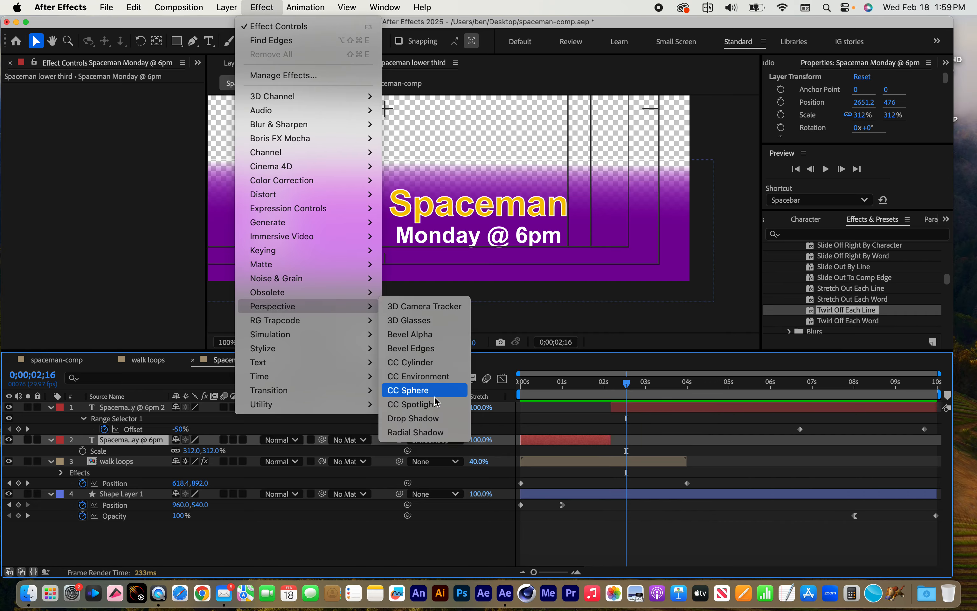
{"action": "left_click", "coordinate": [412, 418]}
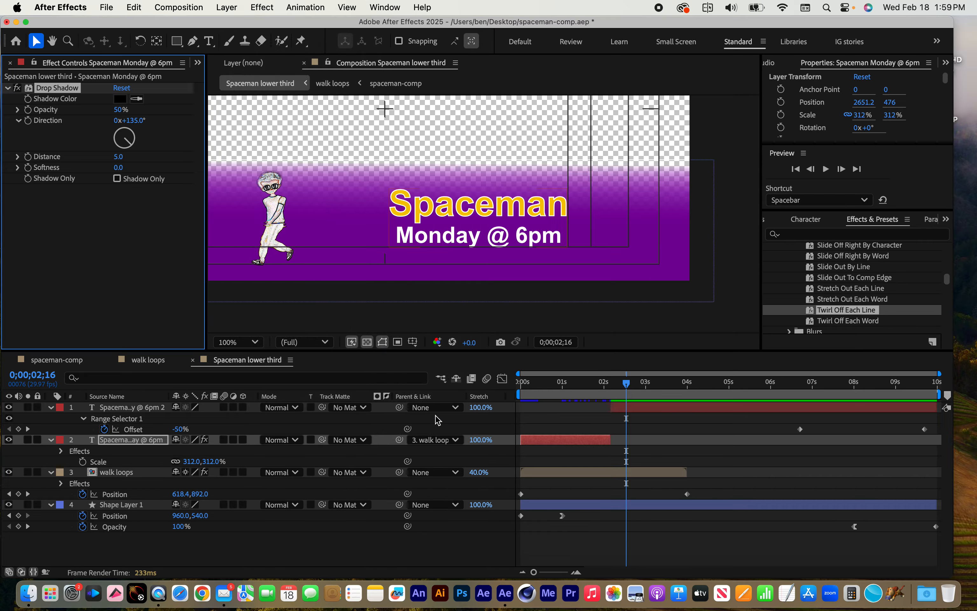
- Check the first title layer at 0;00;01;08 and add the Bevel Alpha effect to it
{"action": "left_click_drag", "start_coordinate": [625, 383], "coordinate": [573, 384]}
{"action": "left_click", "coordinate": [263, 7]}
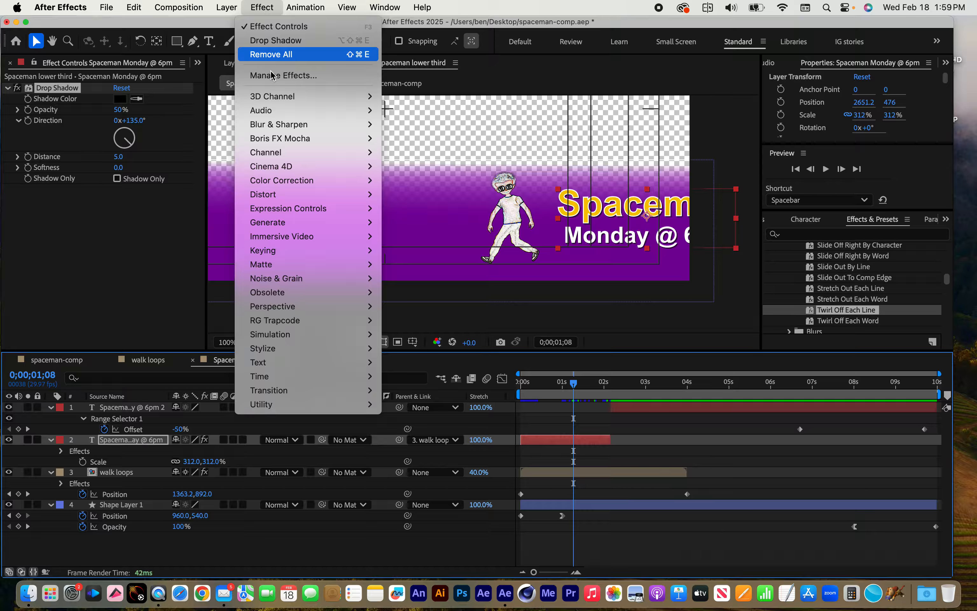
{"action": "mouse_move", "coordinate": [279, 308]}
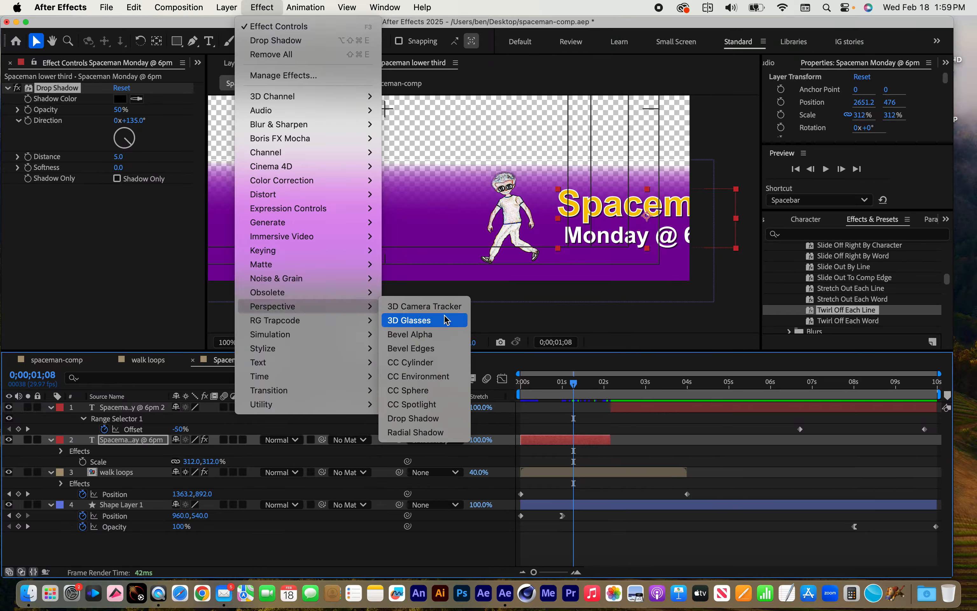
{"action": "left_click", "coordinate": [409, 334]}
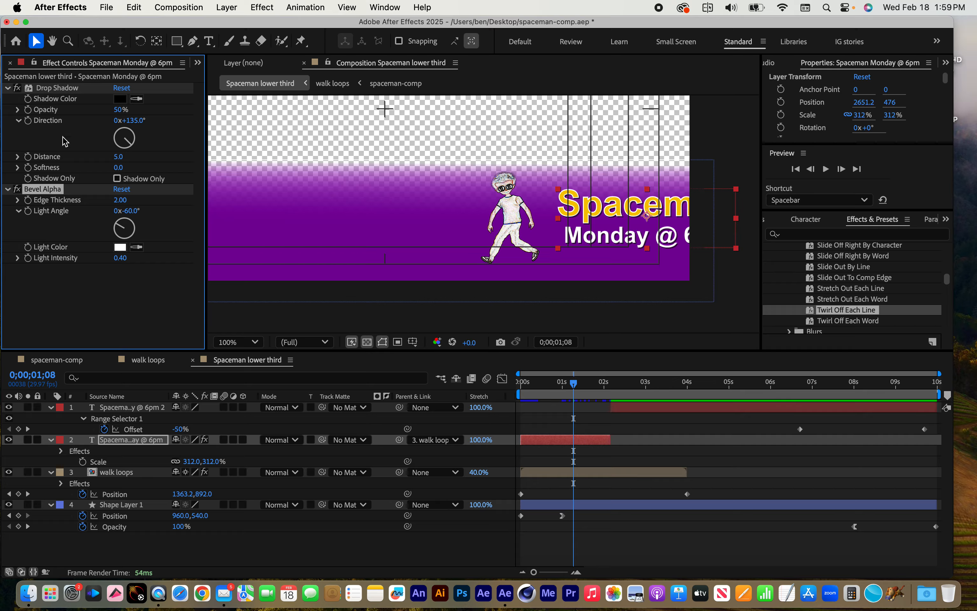
- Copy Drop Shadow and Bevel Alpha from the first title onto the Spaceman Monday @ 6pm 2 layer and preview the composition
{"action": "left_click", "coordinate": [54, 89]}
{"action": "left_click", "coordinate": [141, 409]}
{"action": "key", "text": "super+v"}
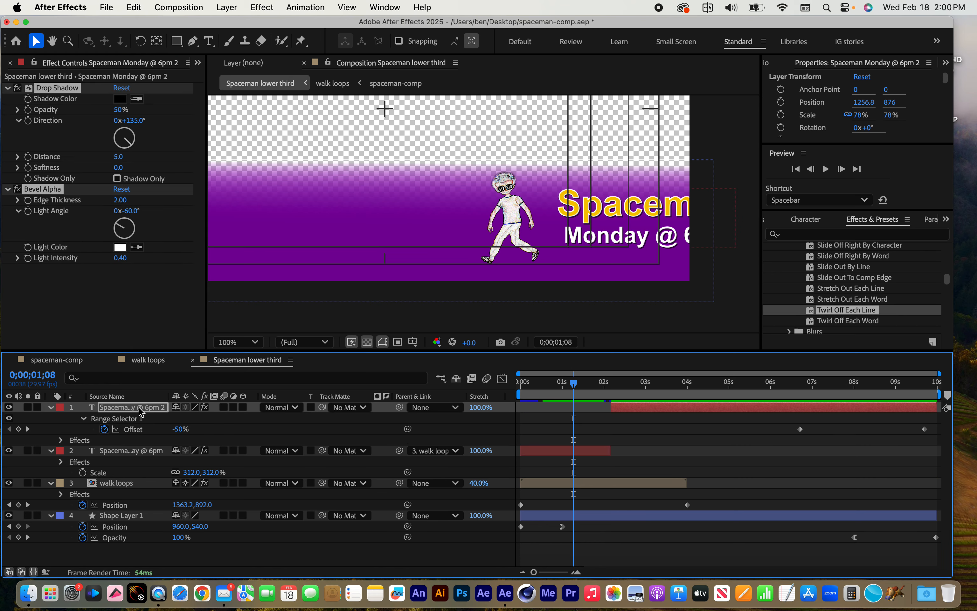
{"action": "mouse_move", "coordinate": [576, 381]}
{"action": "left_mouse_down"}
{"action": "mouse_move", "coordinate": [640, 386]}
{"action": "mouse_move", "coordinate": [530, 382]}
{"action": "mouse_move", "coordinate": [644, 382]}
{"action": "mouse_move", "coordinate": [562, 383]}
{"action": "left_mouse_up"}
{"action": "key", "text": "space"}
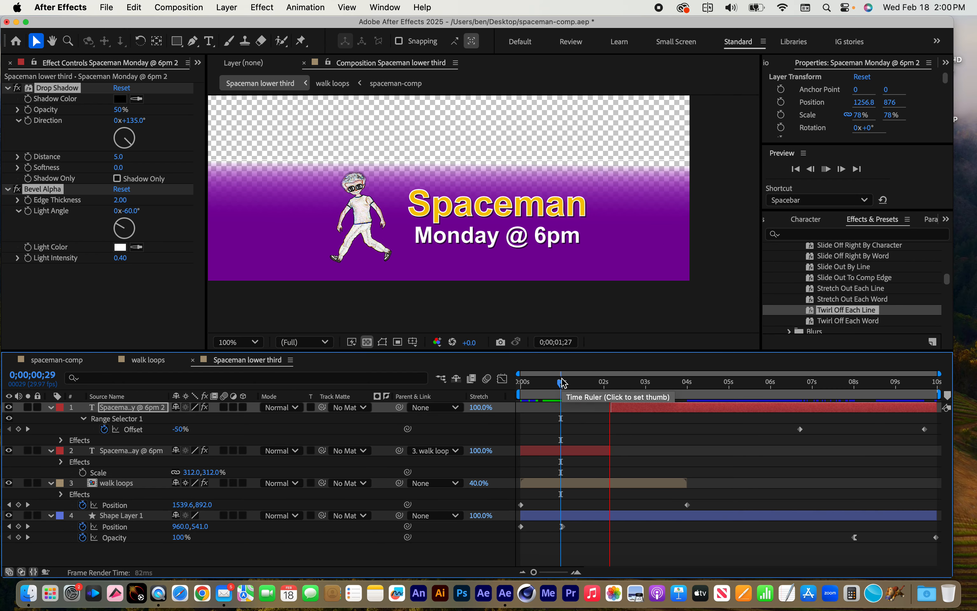
{"action": "key", "text": "space"}
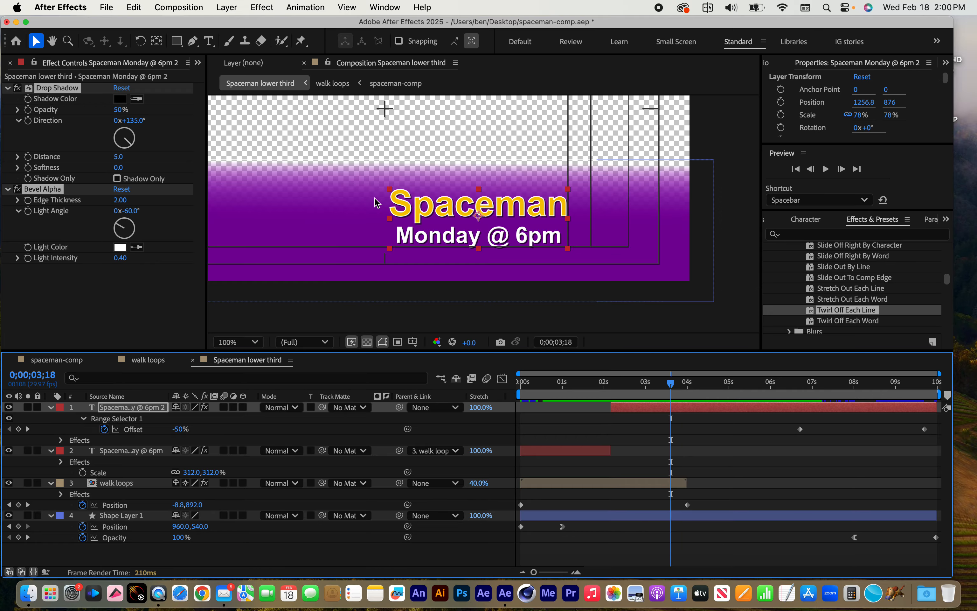
- Show the whole composition frame at 50% magnification and scrub through the walk-in to 0;00;01;21
{"action": "scroll", "coordinate": [376, 203], "scroll_direction": "up", "scroll_amount": 1}
{"action": "scroll", "coordinate": [376, 203], "scroll_direction": "down", "scroll_amount": 2}
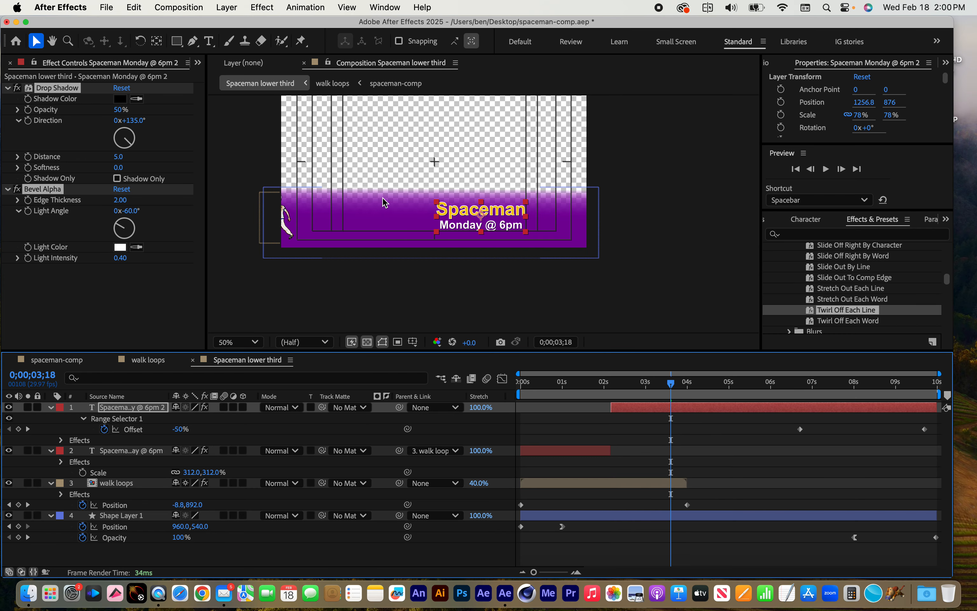
{"action": "key", "text": "h"}
{"action": "left_click_drag", "start_coordinate": [630, 163], "coordinate": [671, 212]}
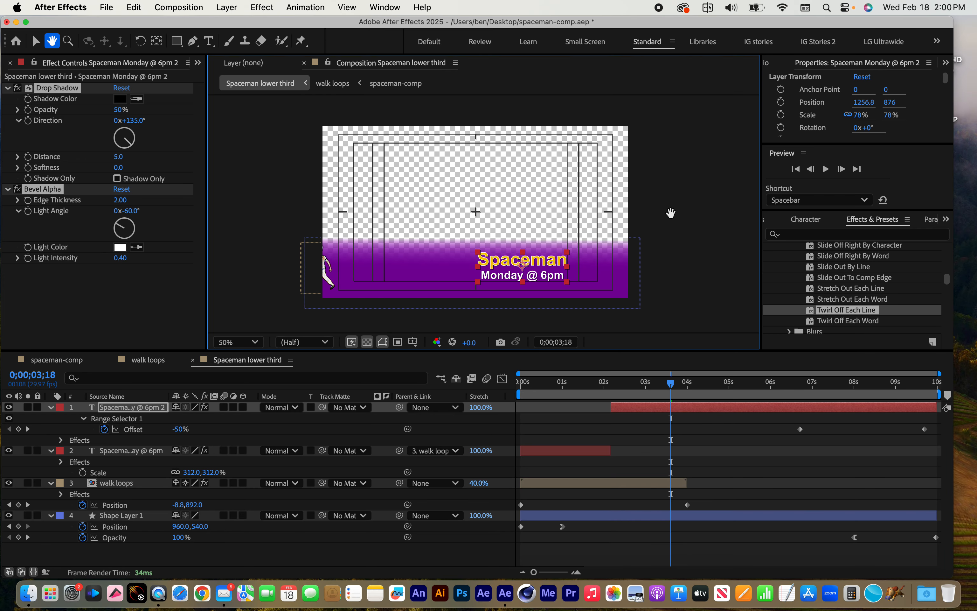
{"action": "key", "text": "v"}
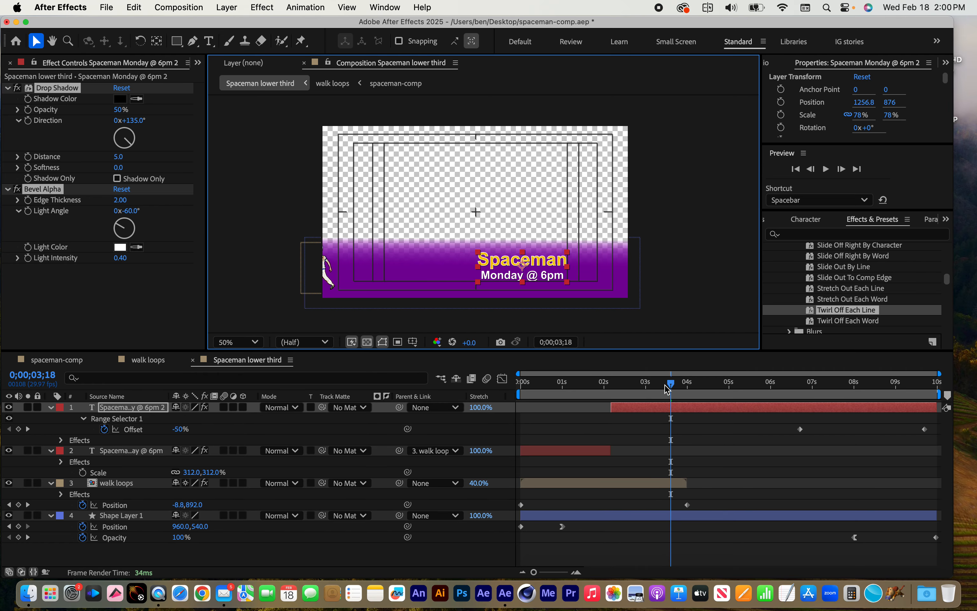
{"action": "left_click_drag", "start_coordinate": [670, 383], "coordinate": [572, 386]}
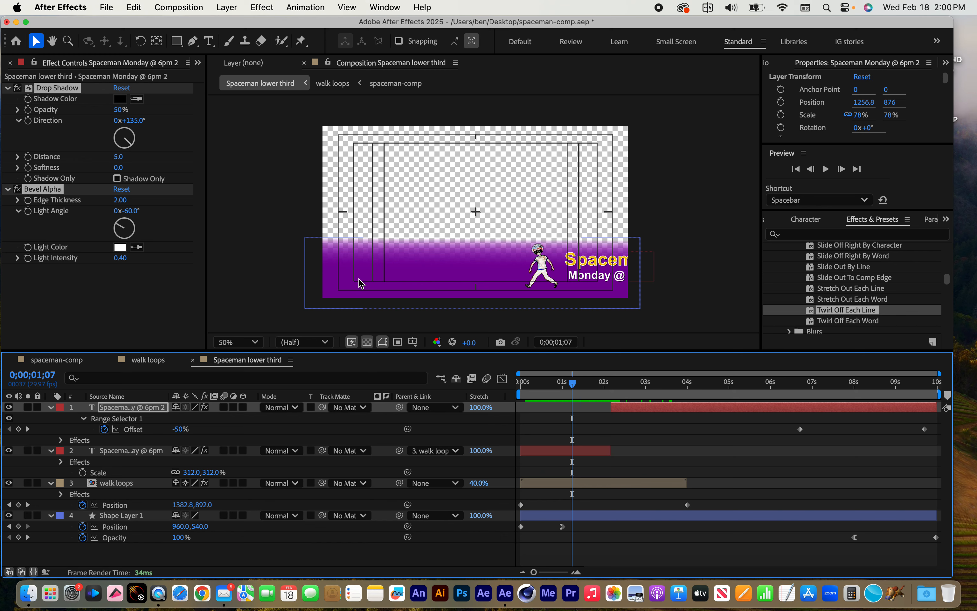
{"action": "left_click", "coordinate": [572, 384]}
{"action": "left_click_drag", "start_coordinate": [573, 383], "coordinate": [593, 382]}
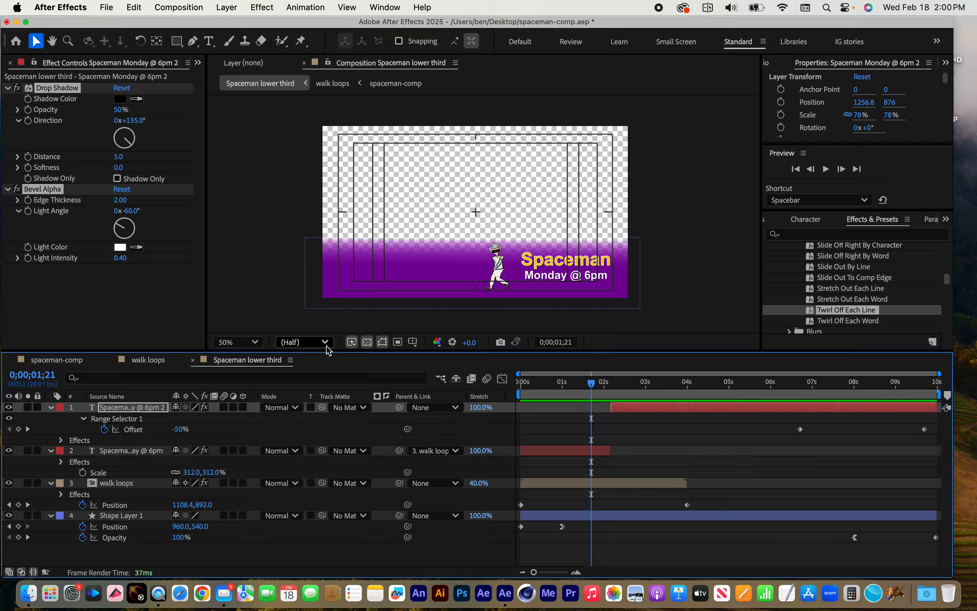
- Compare the lower third against the black background and the transparency grid, ending with the grid shown
{"action": "left_click", "coordinate": [367, 343]}
{"action": "left_click", "coordinate": [367, 342]}
{"action": "left_click", "coordinate": [367, 342]}
{"action": "left_click", "coordinate": [368, 343]}
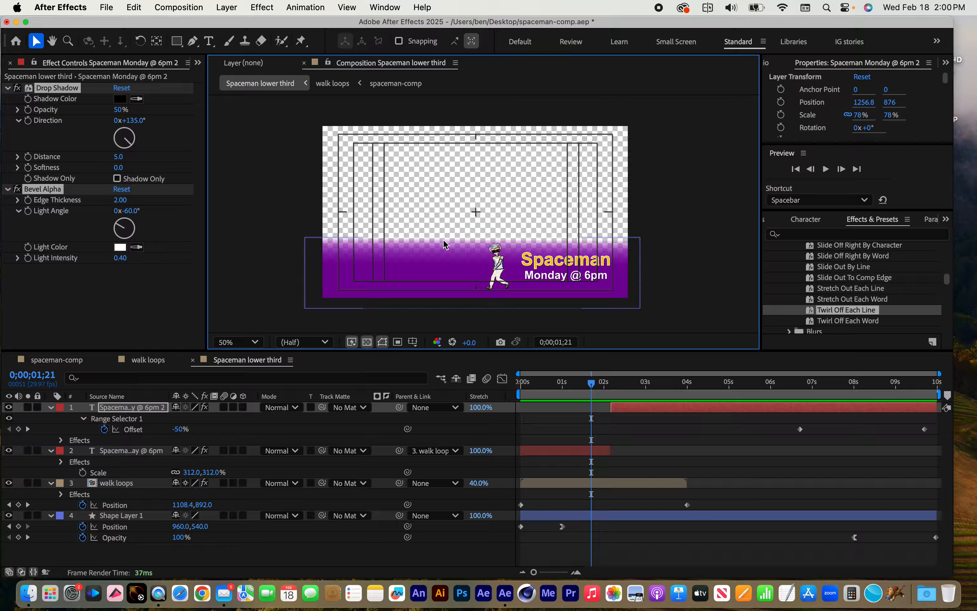
{"action": "left_click", "coordinate": [368, 343]}
{"action": "left_click", "coordinate": [367, 343]}
{"action": "left_click", "coordinate": [367, 343]}
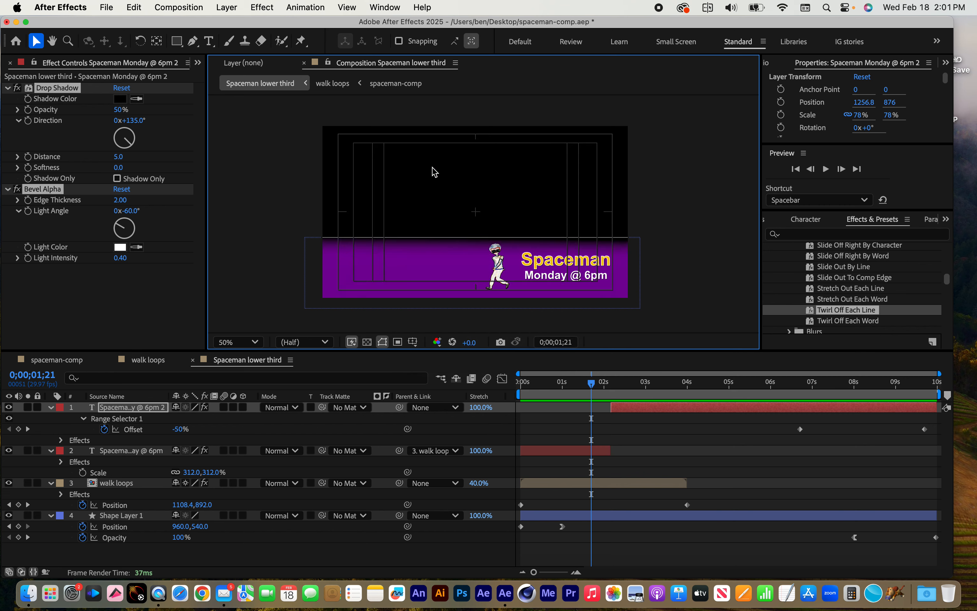
{"action": "left_click", "coordinate": [367, 343]}
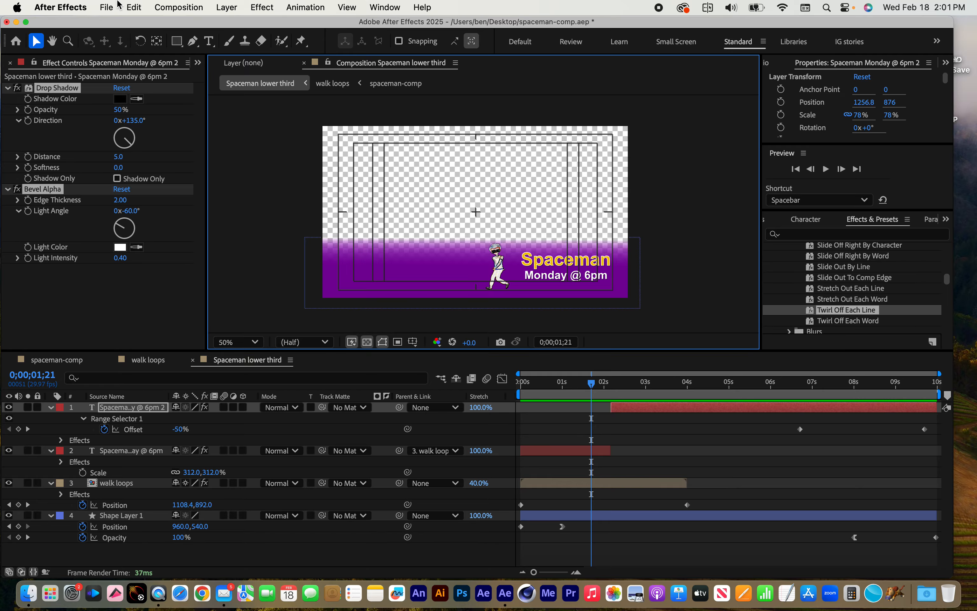
- Add the Spaceman lower third composition to the Render Queue
{"action": "left_click", "coordinate": [105, 7]}
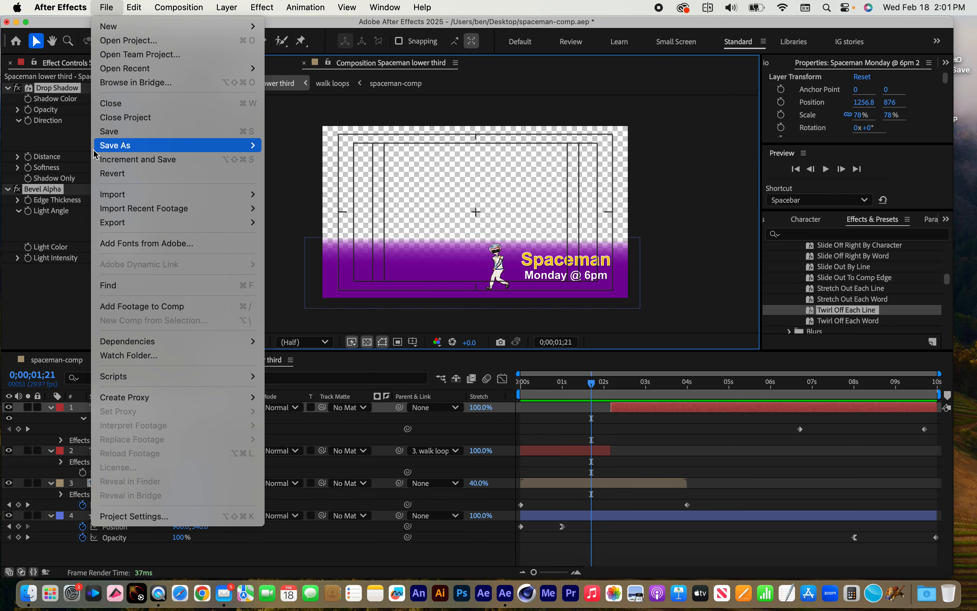
{"action": "mouse_move", "coordinate": [116, 226]}
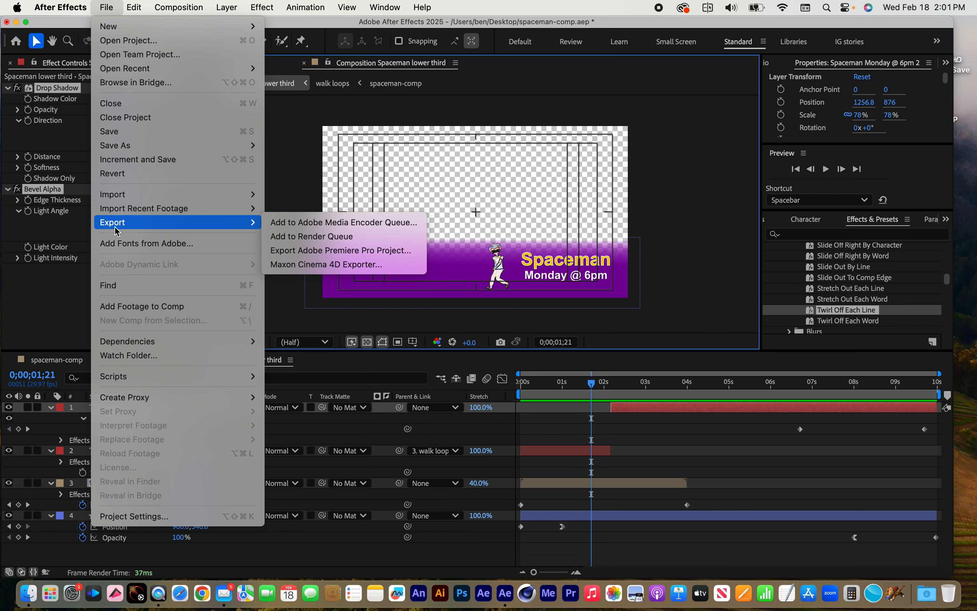
{"action": "left_click", "coordinate": [307, 238]}
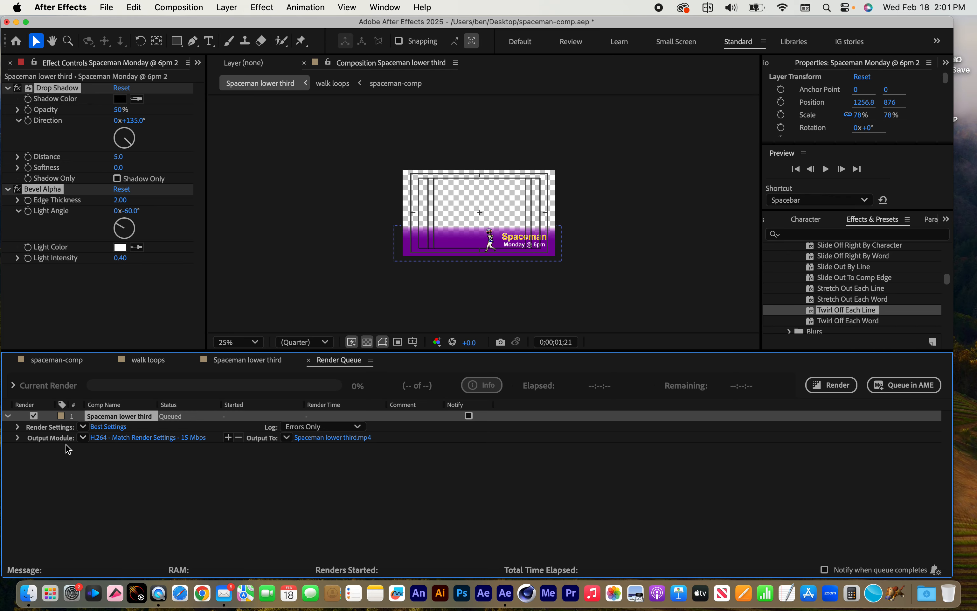
- Set the output module of the queued Spaceman lower third render to Lossless with Alpha
{"action": "left_click", "coordinate": [83, 438]}
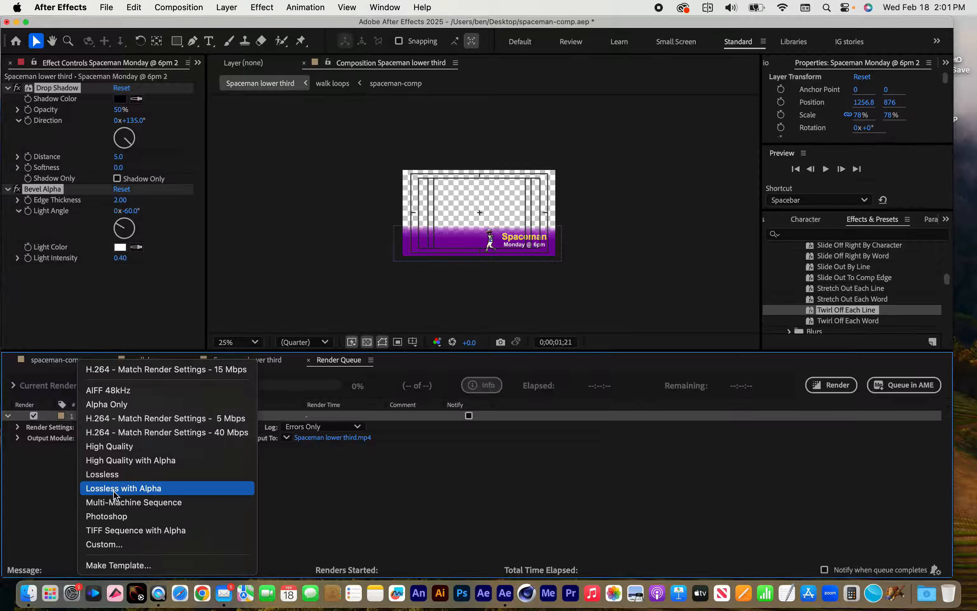
{"action": "left_click", "coordinate": [166, 488]}
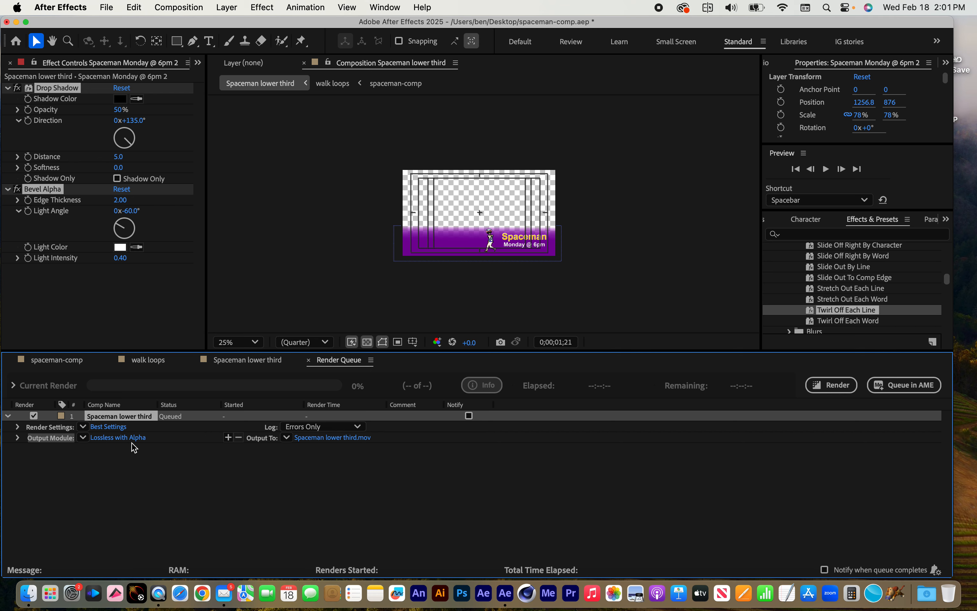
{"action": "scroll", "coordinate": [453, 273], "scroll_direction": "up", "scroll_amount": 2}
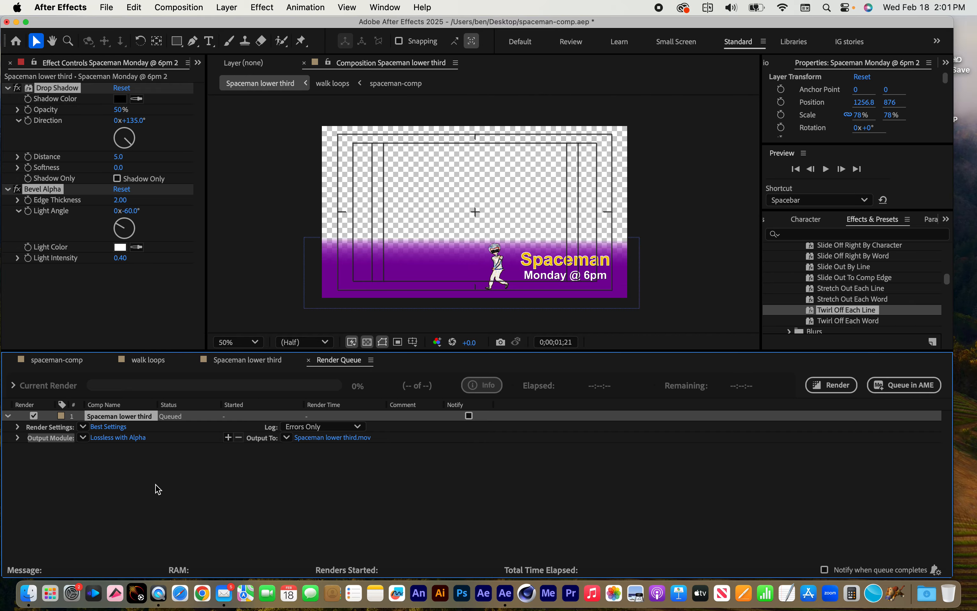
- Change the output module's QuickTime video codec to Apple ProRes 4444 and accept the output settings
{"action": "left_click", "coordinate": [109, 440]}
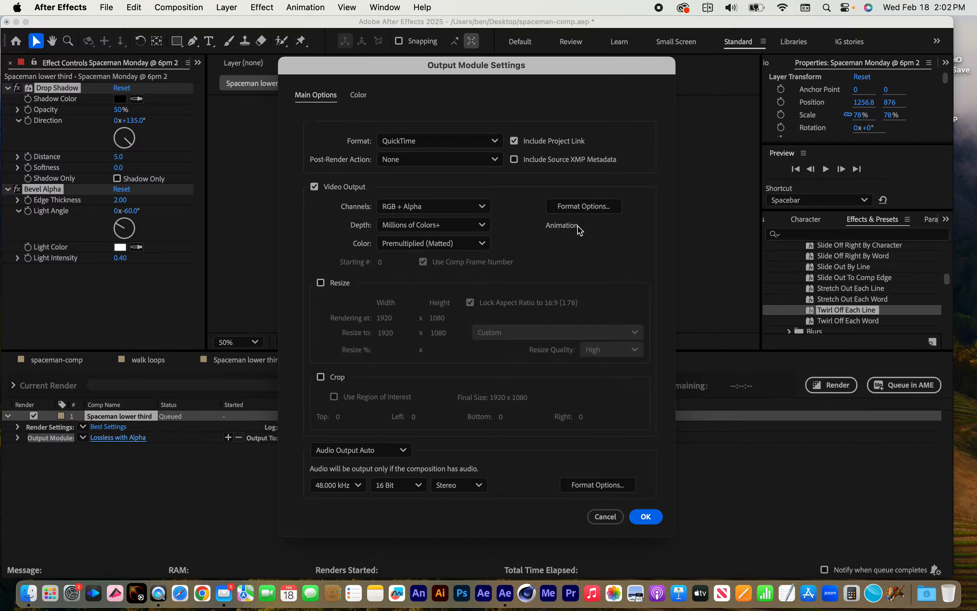
{"action": "left_click", "coordinate": [589, 211]}
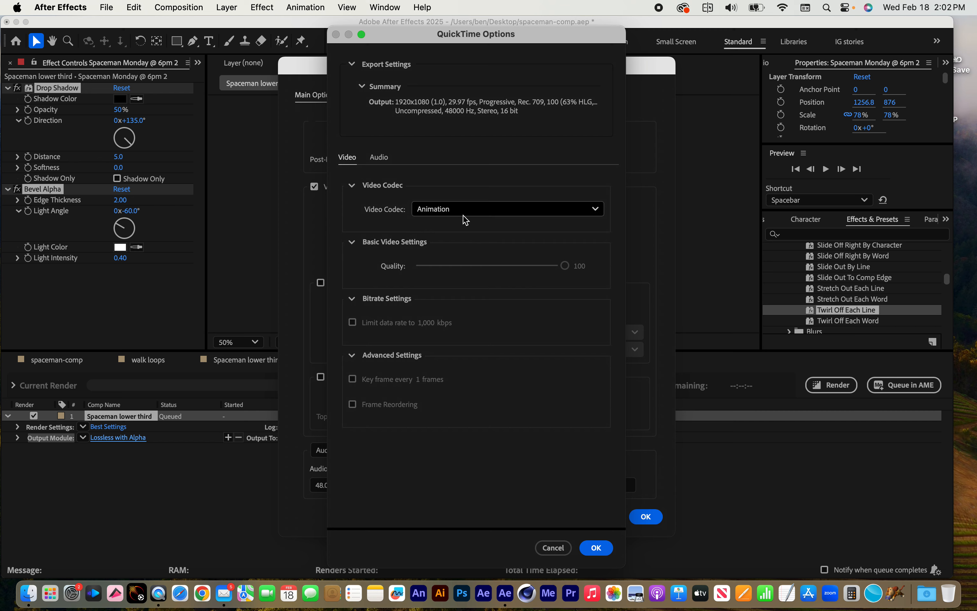
{"action": "left_click", "coordinate": [472, 210]}
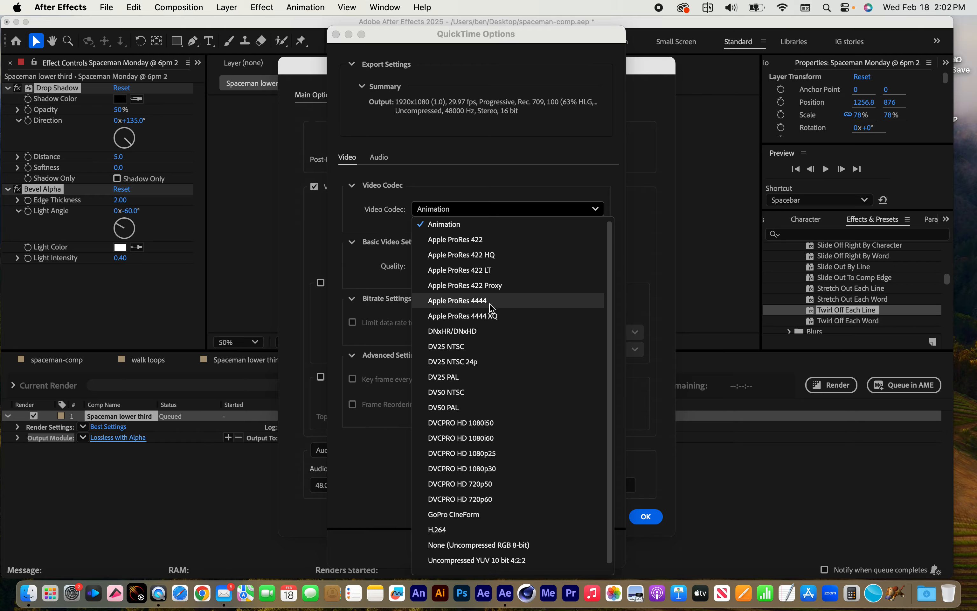
{"action": "left_click", "coordinate": [491, 308]}
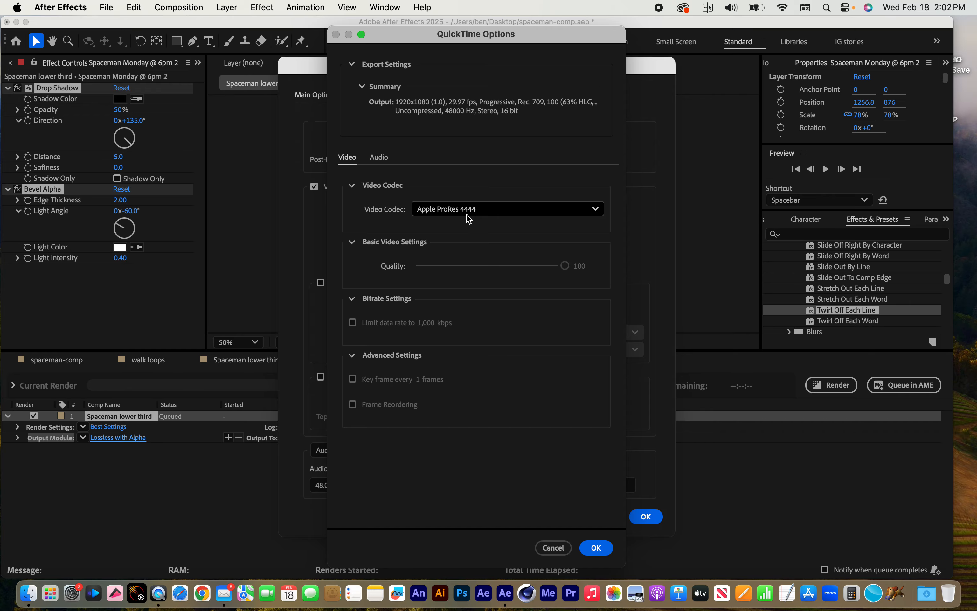
{"action": "left_click", "coordinate": [596, 548]}
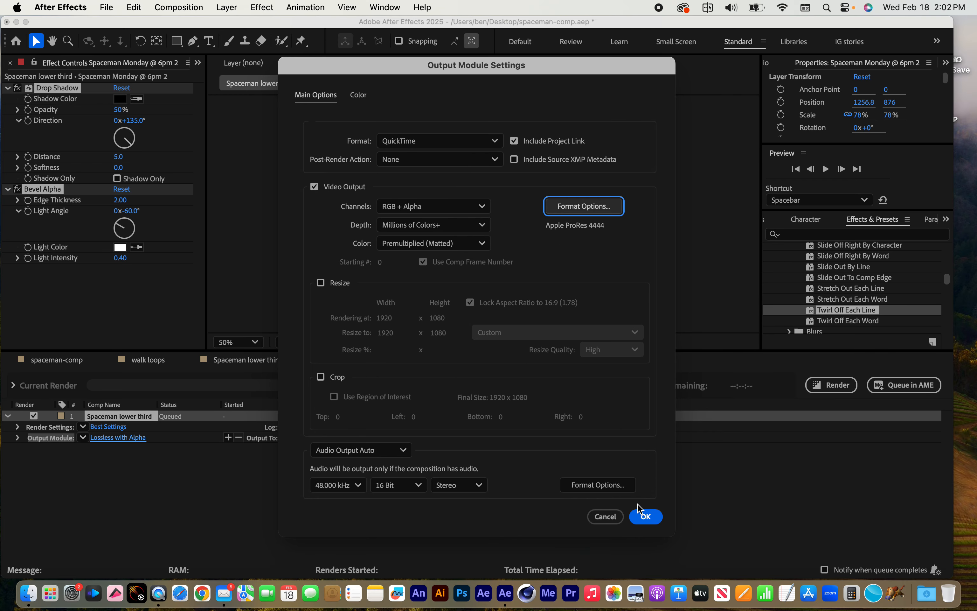
{"action": "left_click", "coordinate": [649, 518]}
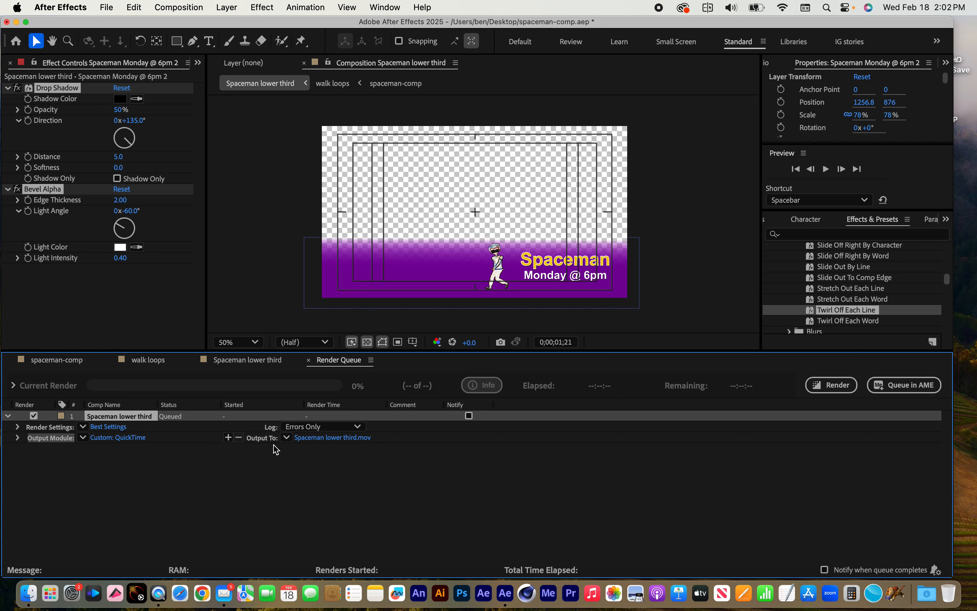
- Name the output file "Spaceman lower third wAlpha.mov" on the Desktop and render the queue
{"action": "left_click", "coordinate": [333, 443]}
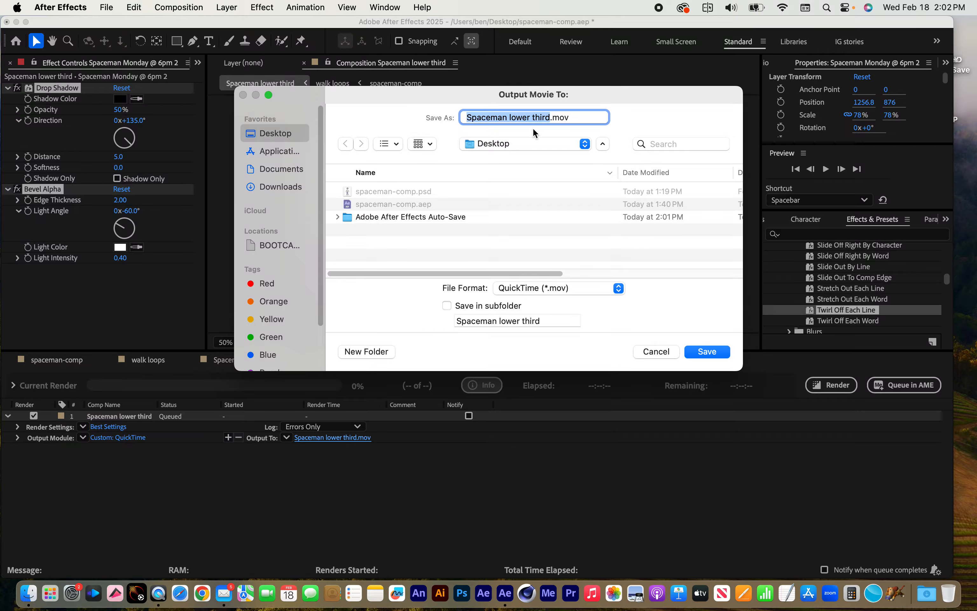
{"action": "left_click", "coordinate": [549, 118]}
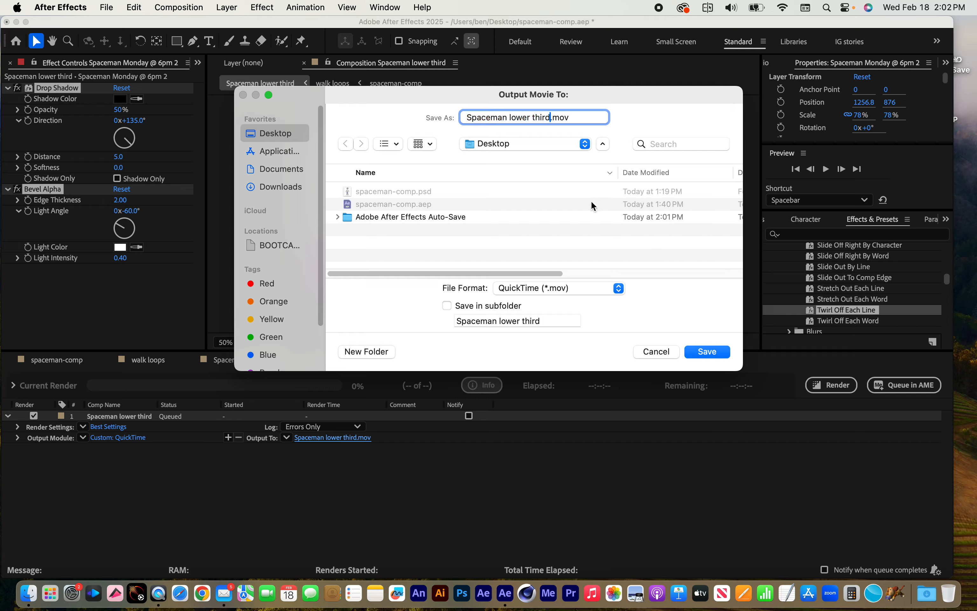
{"action": "type", "text": "wAlpha"}
{"action": "left_click", "coordinate": [707, 351]}
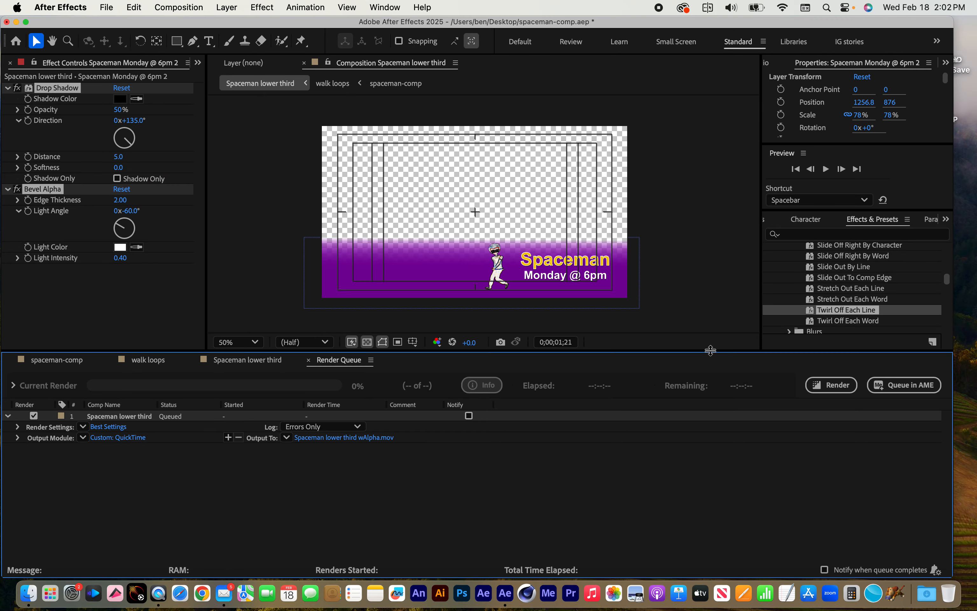
{"action": "left_click", "coordinate": [833, 384]}
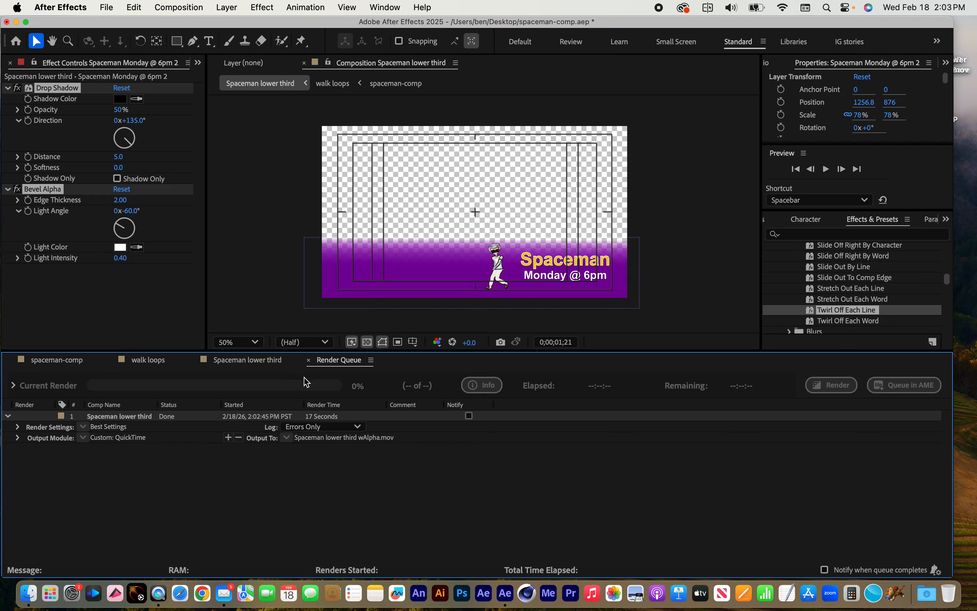
- Close the Render Queue, then save and close the spaceman-comp project
{"action": "left_click", "coordinate": [308, 360]}
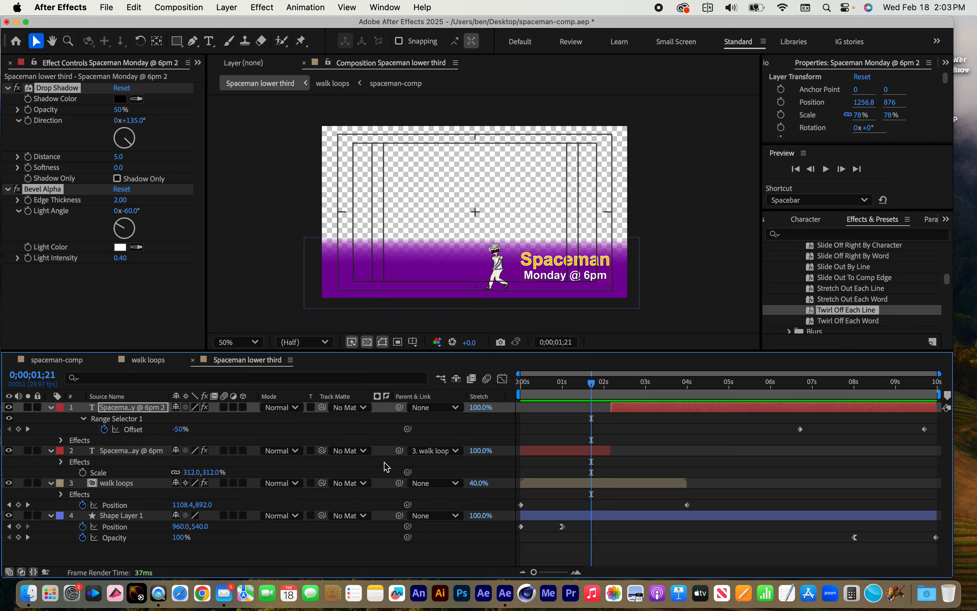
{"action": "left_click", "coordinate": [109, 7]}
{"action": "left_click", "coordinate": [124, 130]}
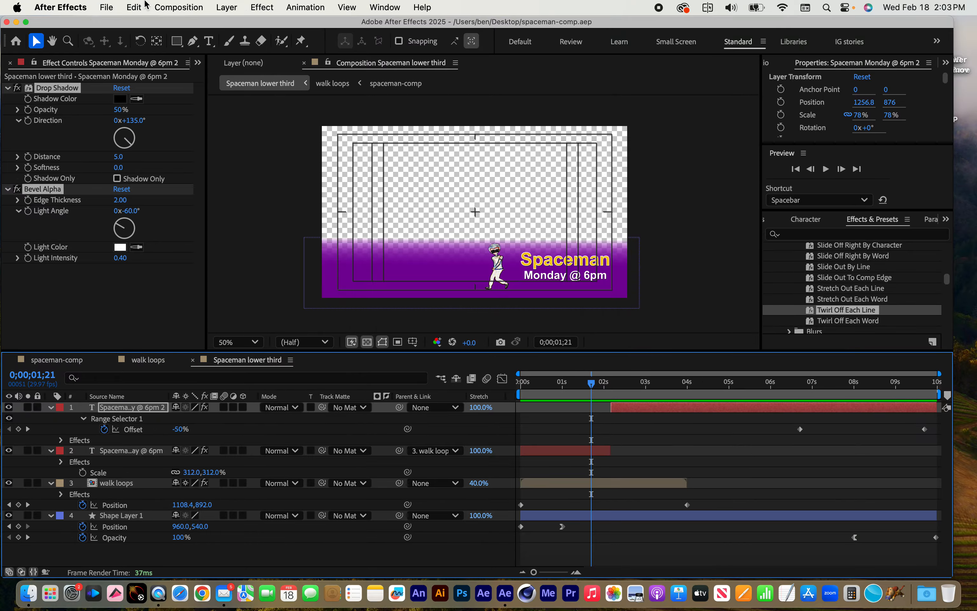
{"action": "left_click", "coordinate": [107, 7]}
{"action": "left_click", "coordinate": [133, 114]}
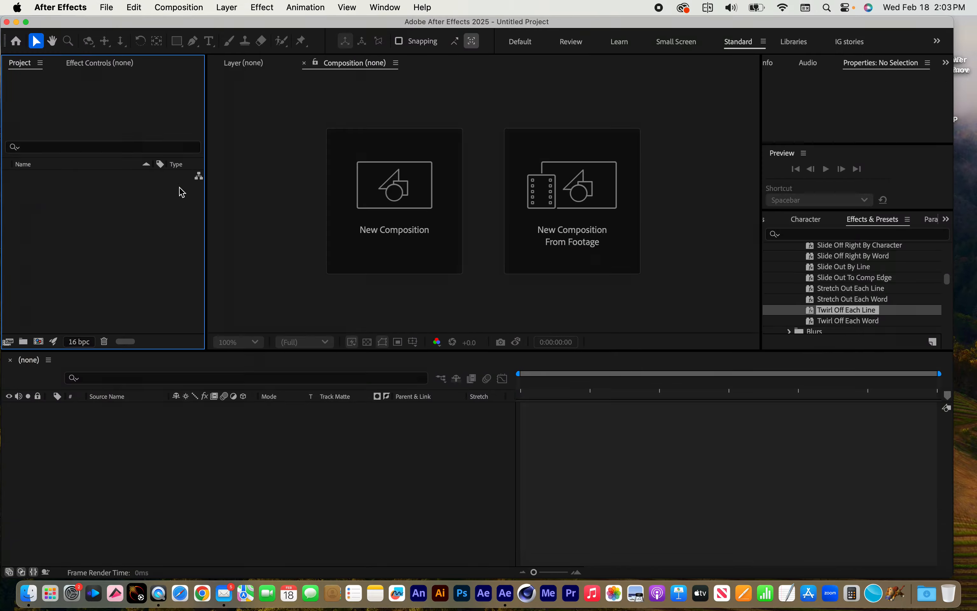
- Switch to the Desktop in Finder, pull out Spaceman lower third wAlpha.mov and play it in a quick preview
{"action": "left_click", "coordinate": [965, 525]}
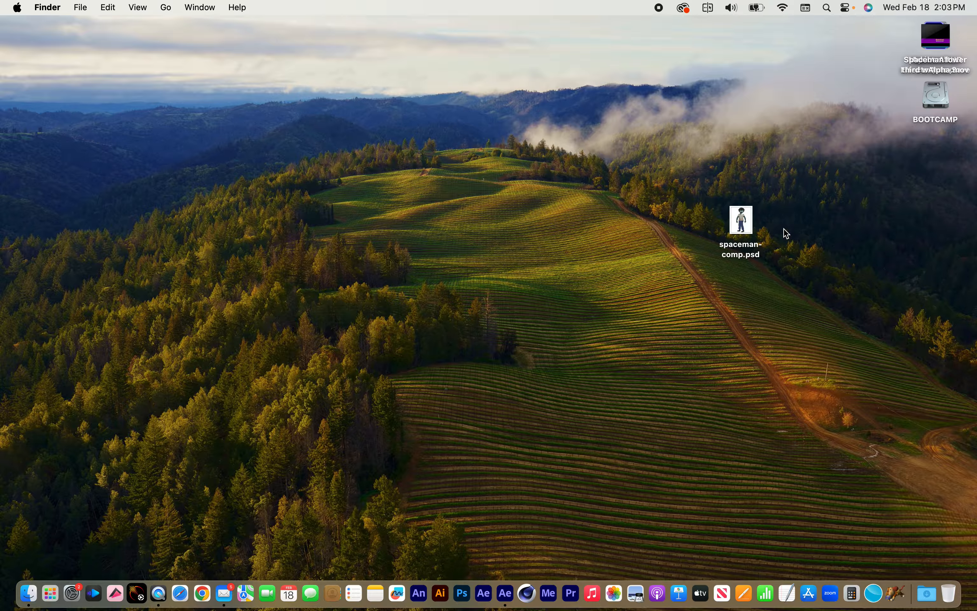
{"action": "left_click_drag", "start_coordinate": [945, 44], "coordinate": [685, 249]}
{"action": "key", "text": "space"}
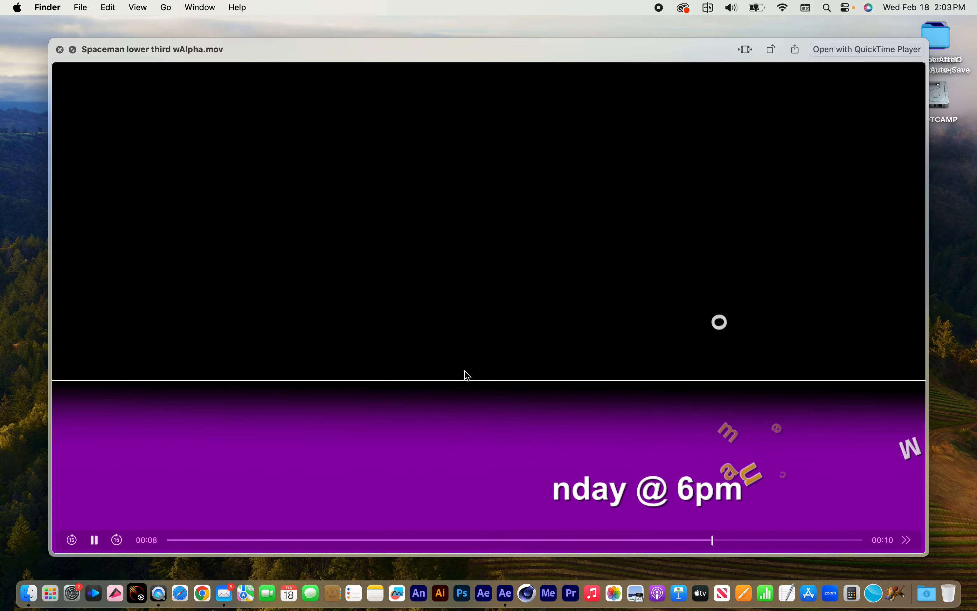
{"action": "key", "text": "space"}
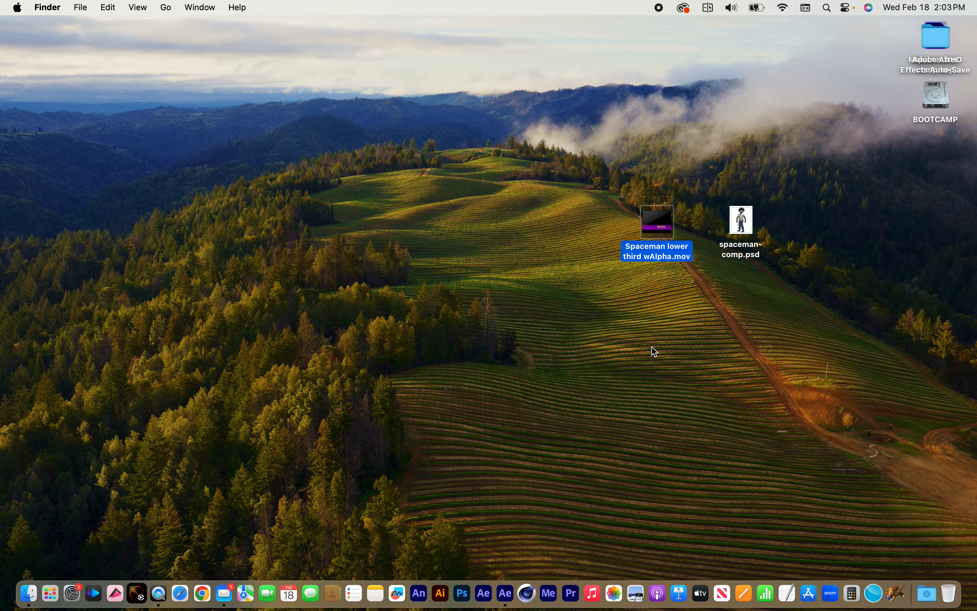
- Switch back to After Effects and import Spaceman lower third wAlpha.mov into the empty project
{"action": "left_click", "coordinate": [505, 593]}
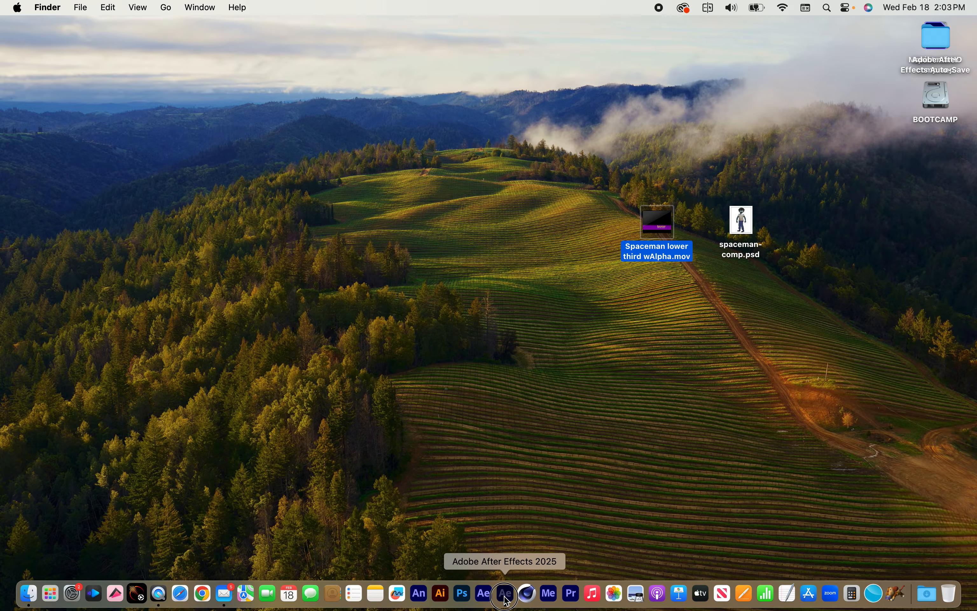
{"action": "double_click", "coordinate": [59, 228]}
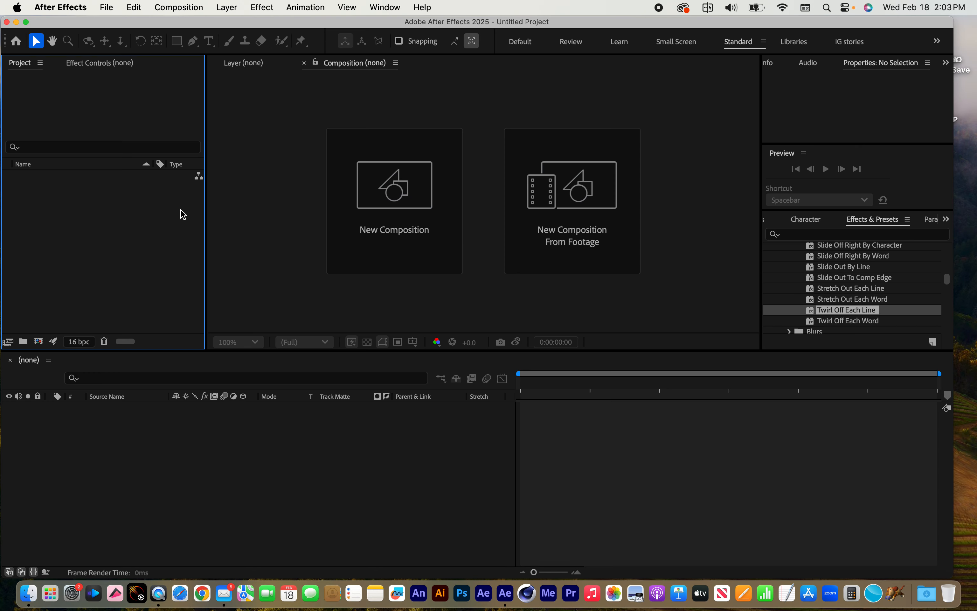
{"action": "left_click", "coordinate": [464, 179]}
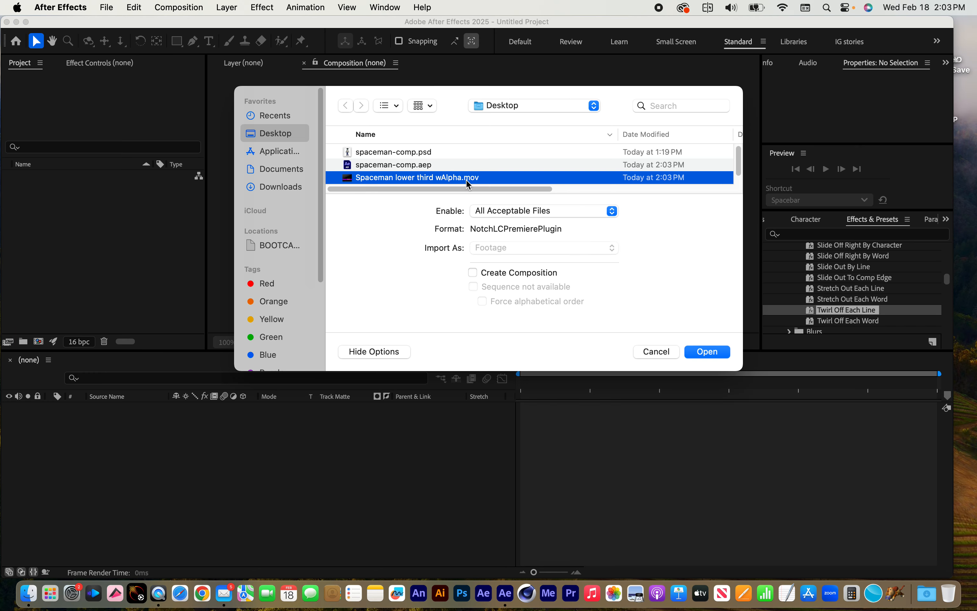
{"action": "left_click", "coordinate": [715, 352]}
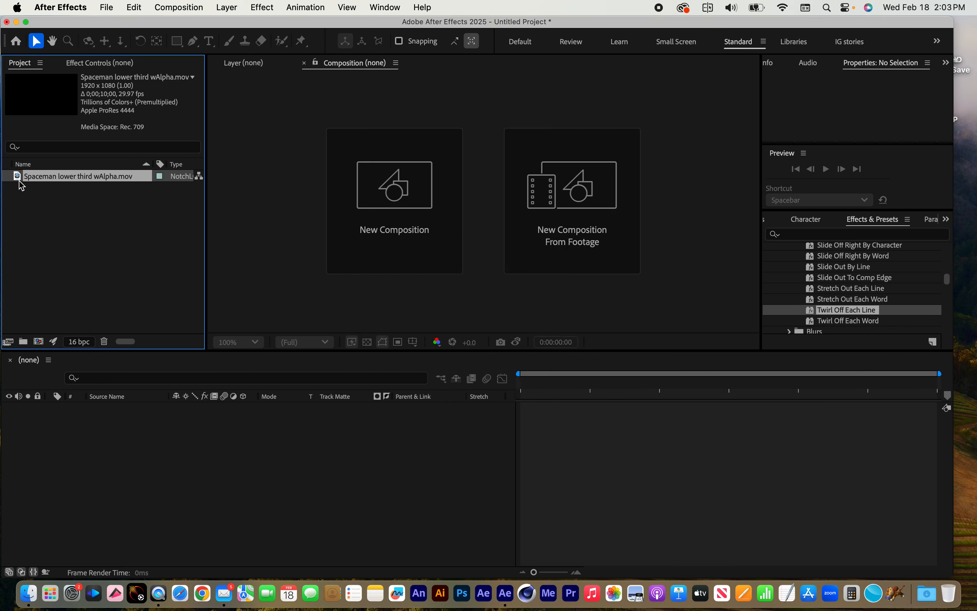
- Open the imported movie in the footage viewer and inspect it over the transparency grid
{"action": "double_click", "coordinate": [17, 178]}
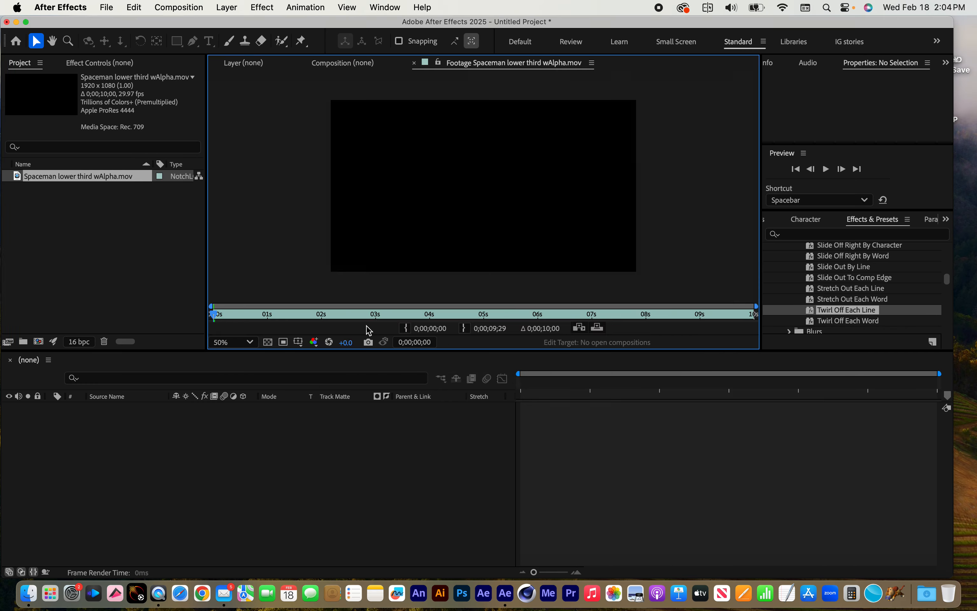
{"action": "left_click", "coordinate": [268, 342]}
{"action": "mouse_move", "coordinate": [216, 319]}
{"action": "left_mouse_down"}
{"action": "mouse_move", "coordinate": [512, 312]}
{"action": "mouse_move", "coordinate": [259, 298]}
{"action": "mouse_move", "coordinate": [333, 296]}
{"action": "mouse_move", "coordinate": [554, 314]}
{"action": "mouse_move", "coordinate": [204, 309]}
{"action": "left_mouse_up"}
- Delete the imported Spaceman lower third wAlpha.mov footage from the untitled project
{"action": "left_click_drag", "start_coordinate": [61, 198], "coordinate": [12, 164]}
{"action": "key", "text": "Delete"}
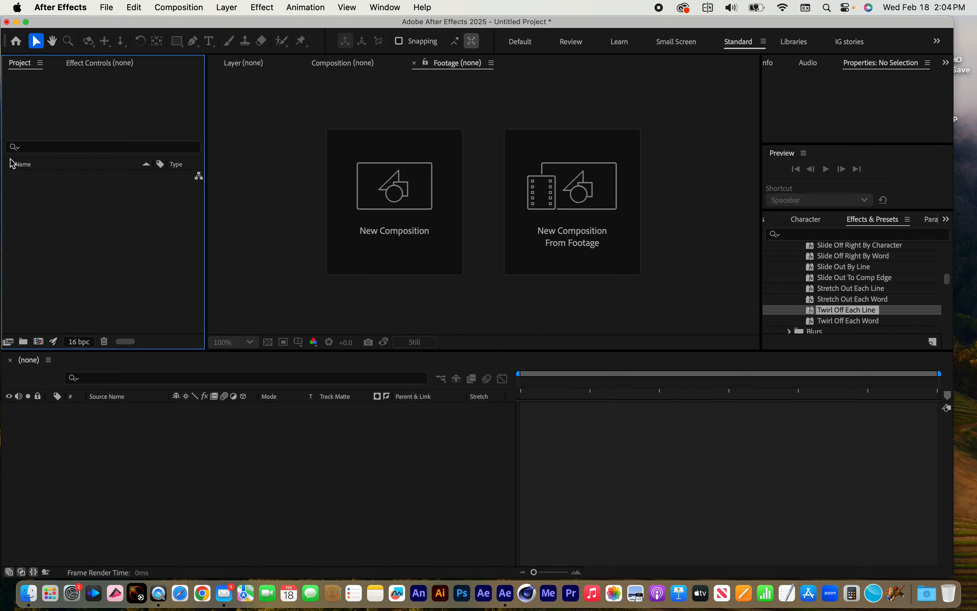
{"action": "left_click", "coordinate": [897, 466]}
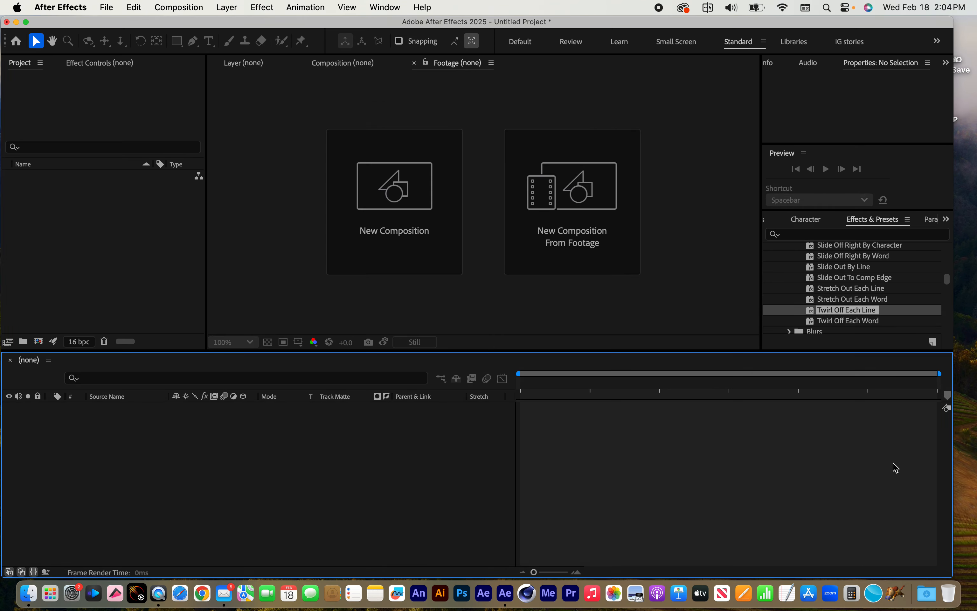
- Reopen the spaceman-comp.aep project from the Desktop without saving the untitled project
{"action": "left_click", "coordinate": [967, 493]}
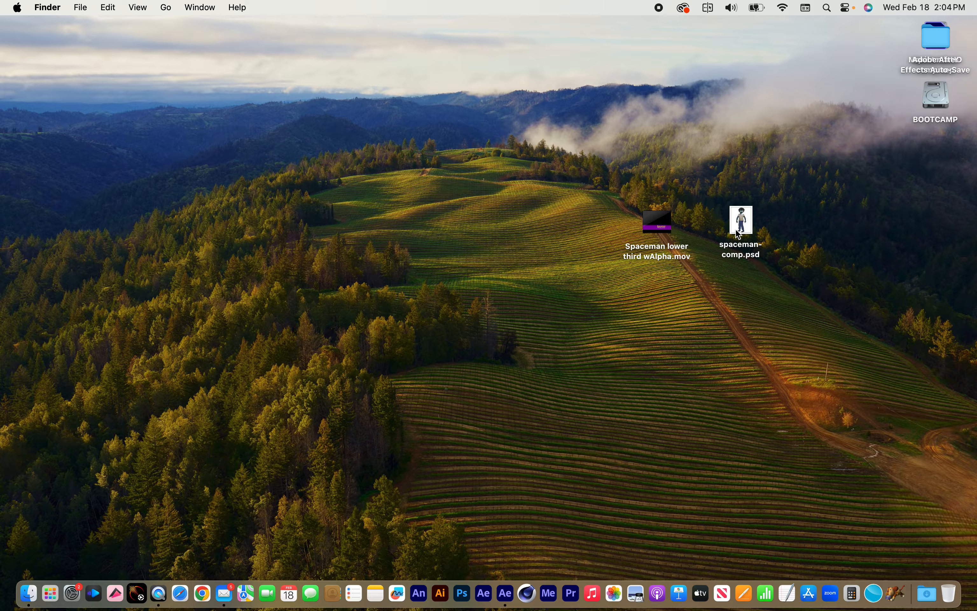
{"action": "left_click", "coordinate": [656, 221]}
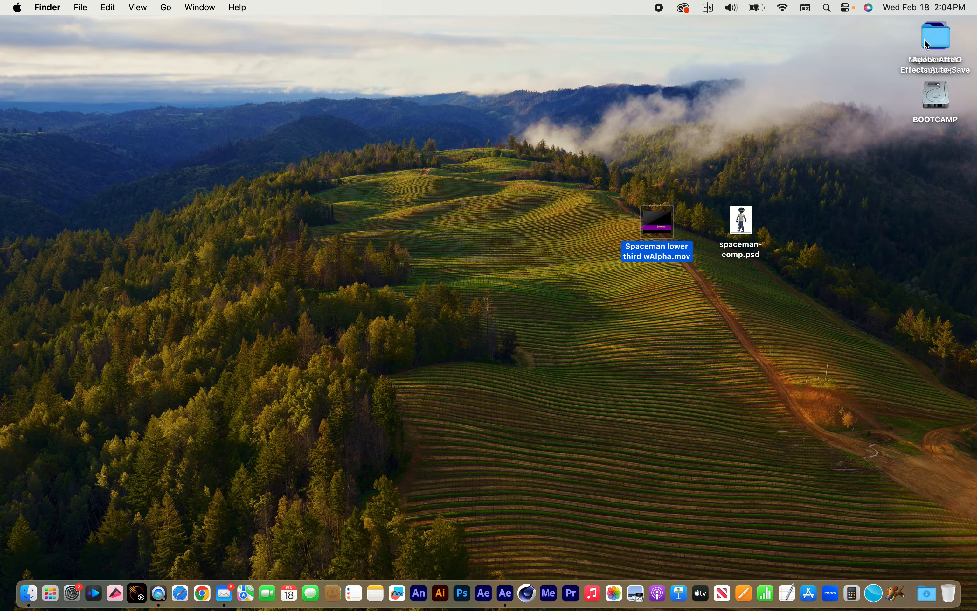
{"action": "left_click_drag", "start_coordinate": [960, 77], "coordinate": [801, 109]}
{"action": "left_click_drag", "start_coordinate": [945, 56], "coordinate": [677, 165]}
{"action": "double_click", "coordinate": [667, 167]}
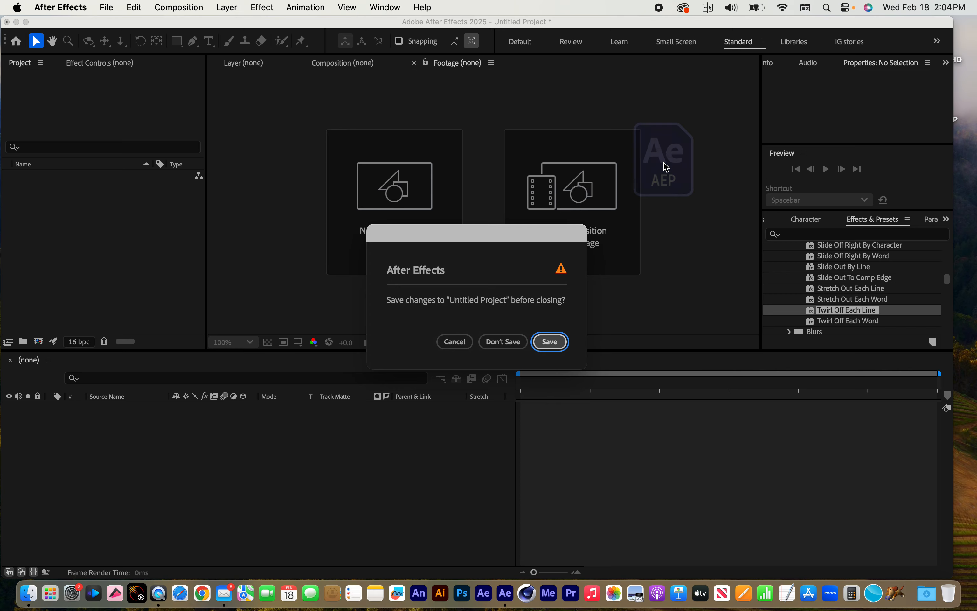
{"action": "left_click", "coordinate": [502, 341]}
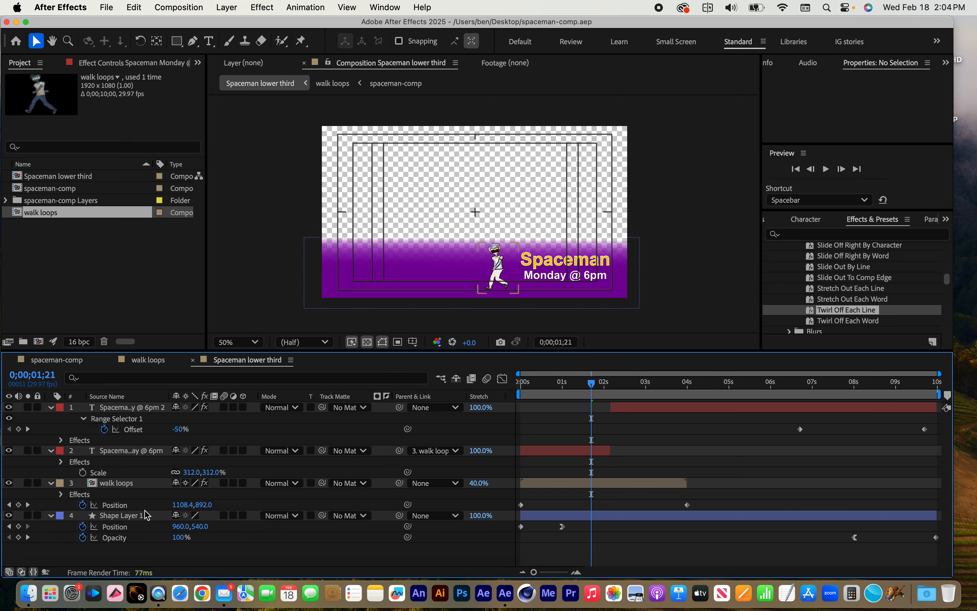
- Set the stroke of Shape Layer 1, the purple gradient, to None
{"action": "left_click", "coordinate": [126, 517]}
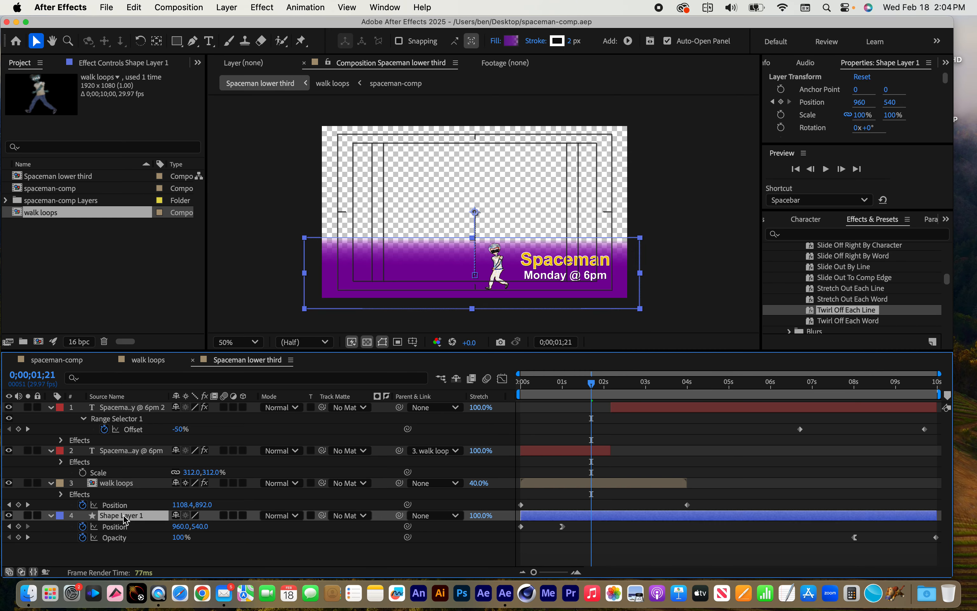
{"action": "left_click", "coordinate": [538, 48]}
{"action": "left_click", "coordinate": [410, 274]}
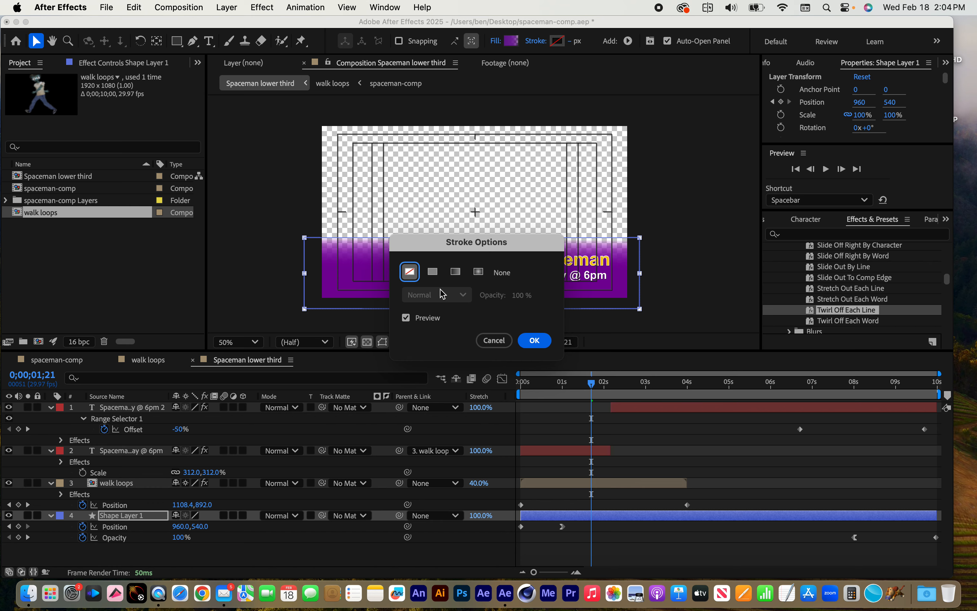
{"action": "left_click", "coordinate": [534, 340]}
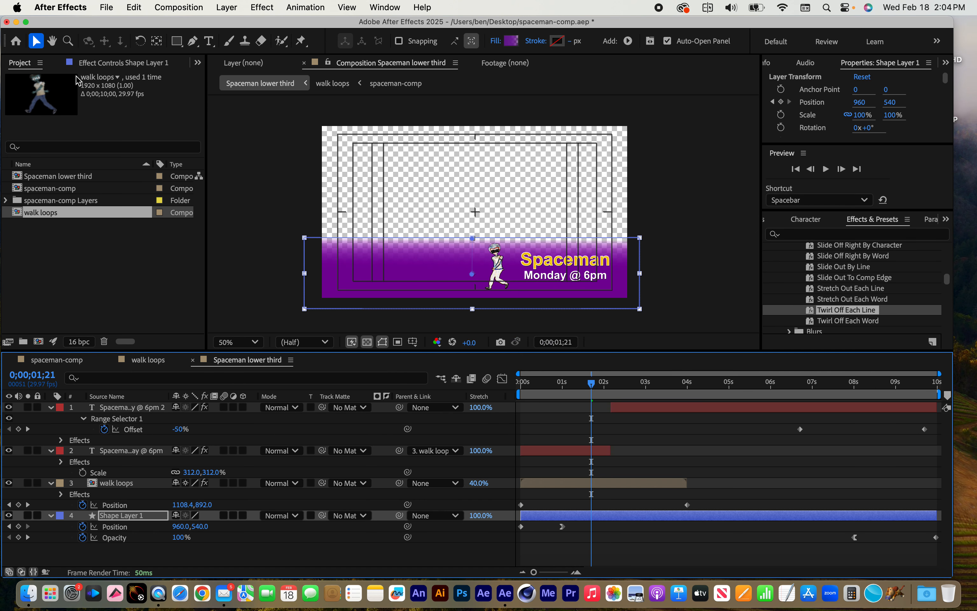
- Add the Spaceman lower third composition to the render queue with the Lossless with Alpha output module
{"action": "left_click", "coordinate": [108, 7]}
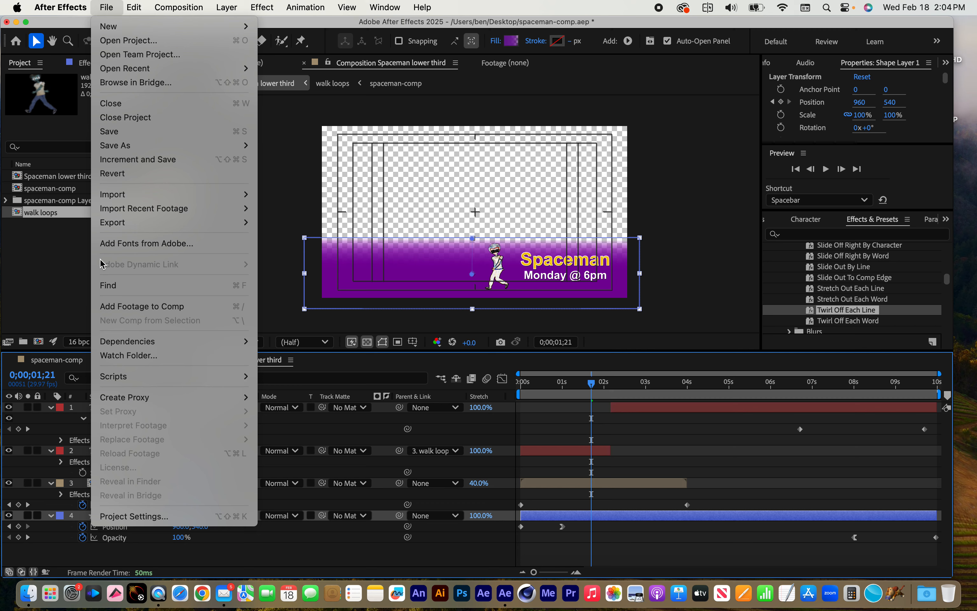
{"action": "mouse_move", "coordinate": [115, 228]}
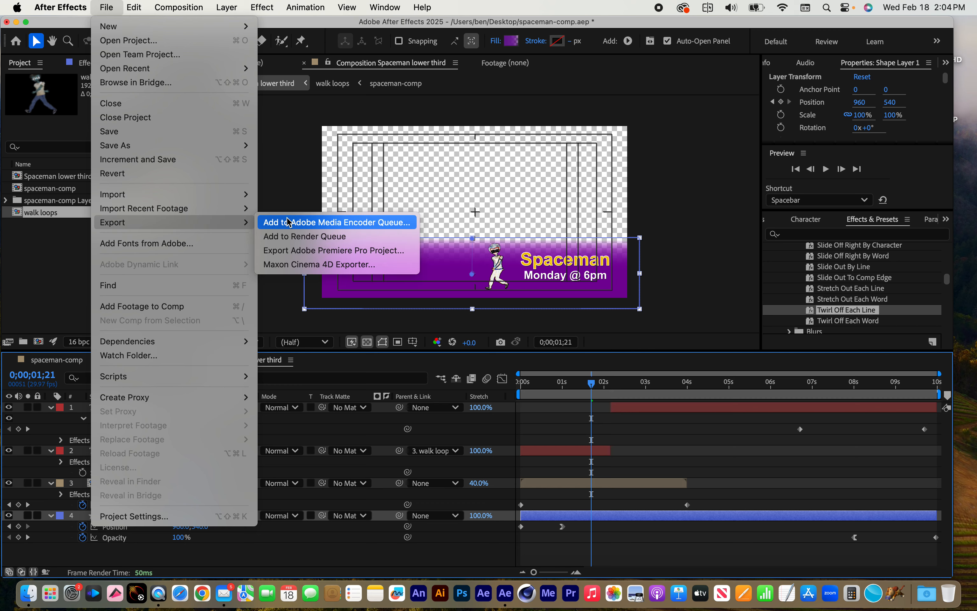
{"action": "left_click", "coordinate": [295, 237]}
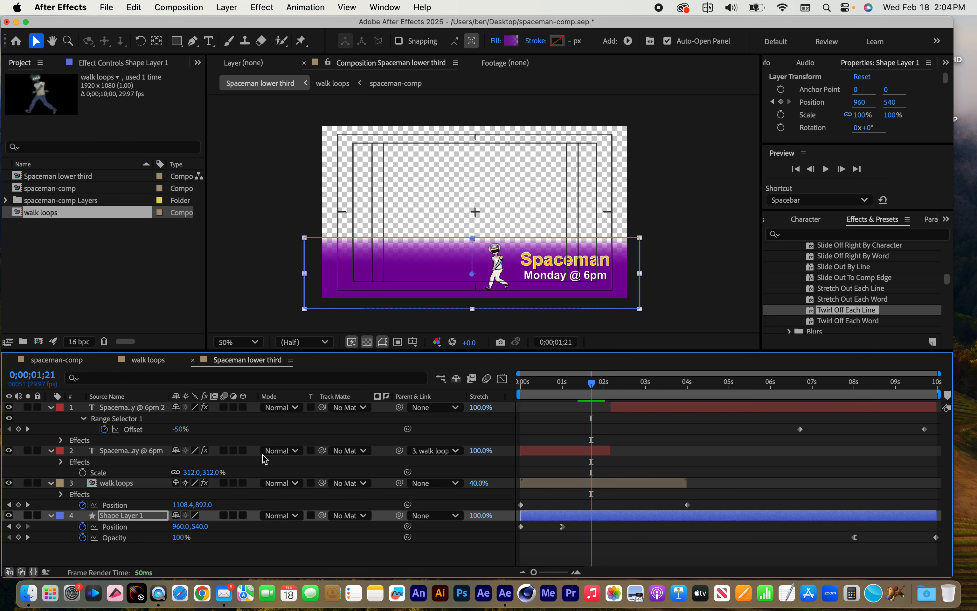
{"action": "left_click", "coordinate": [82, 473]}
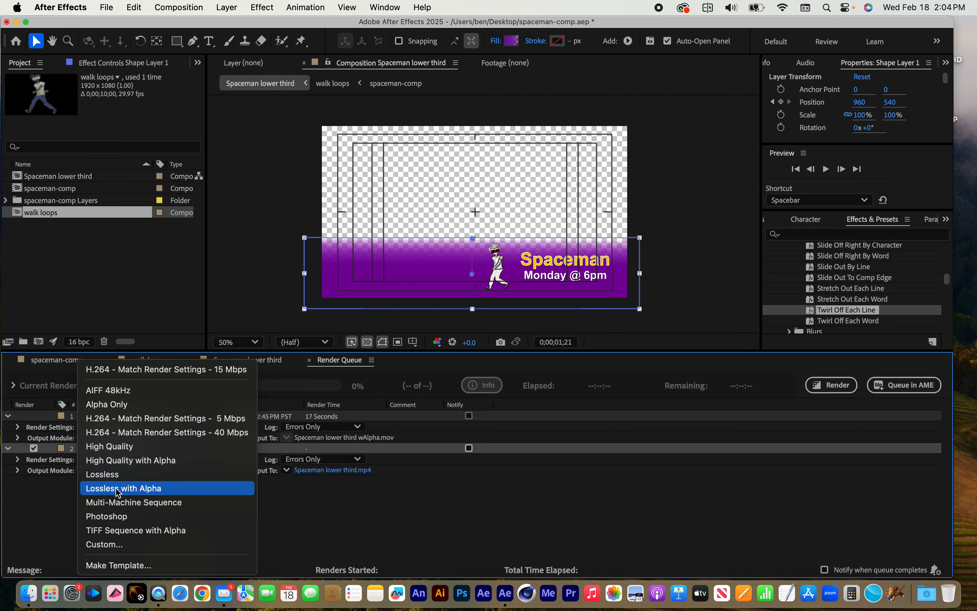
{"action": "left_click", "coordinate": [126, 489]}
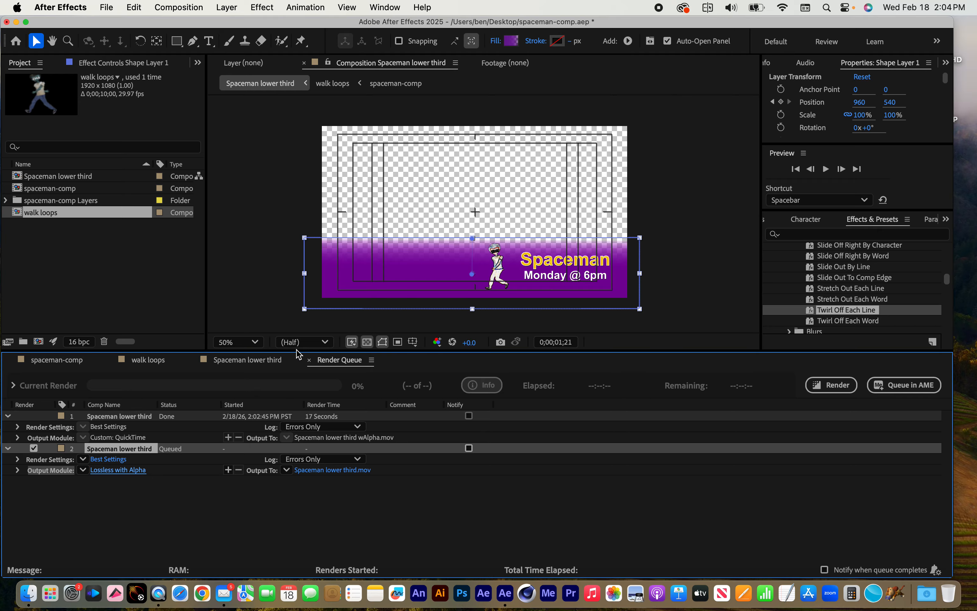
- Set the queued item's QuickTime video codec to Apple ProRes 4444 in its output module settings
{"action": "left_click", "coordinate": [122, 469]}
{"action": "left_click", "coordinate": [564, 207]}
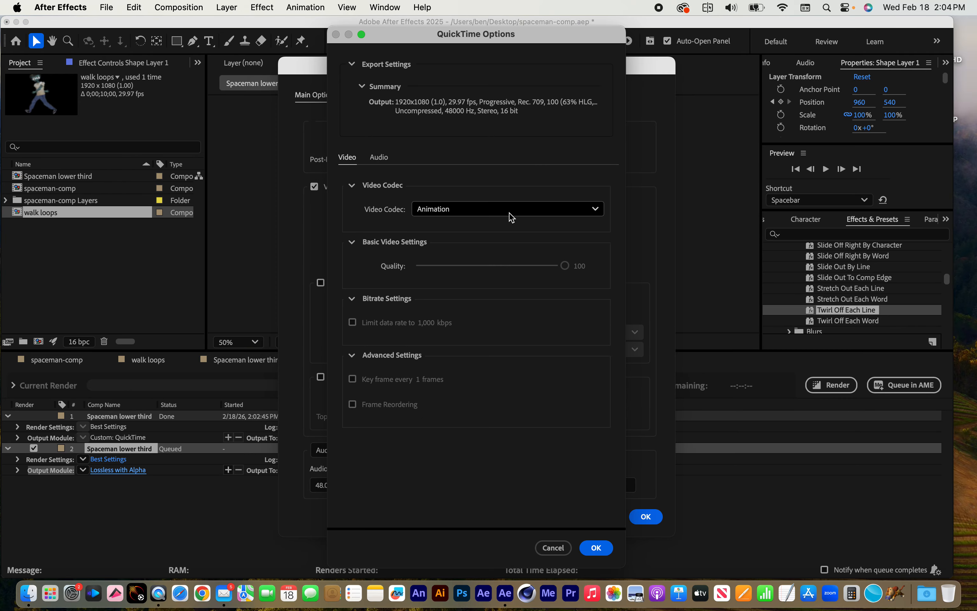
{"action": "left_click", "coordinate": [508, 209]}
{"action": "left_click", "coordinate": [481, 301]}
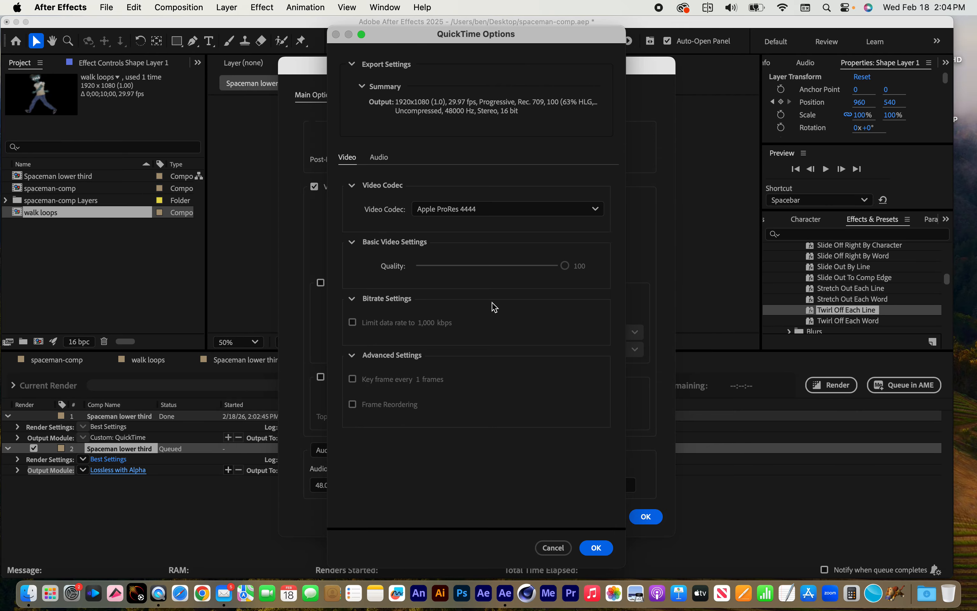
{"action": "left_click", "coordinate": [596, 547]}
{"action": "left_click", "coordinate": [645, 516]}
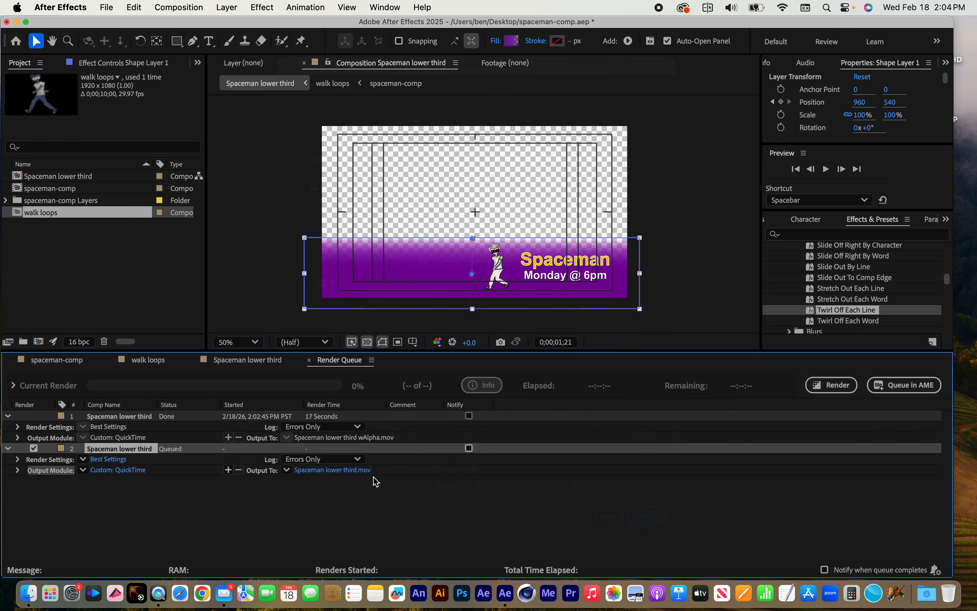
- Output the queued movie to the Desktop as Spaceman lower third wAlpha.mov, replacing the existing file, and render it
{"action": "left_click", "coordinate": [339, 470]}
{"action": "left_click", "coordinate": [436, 216]}
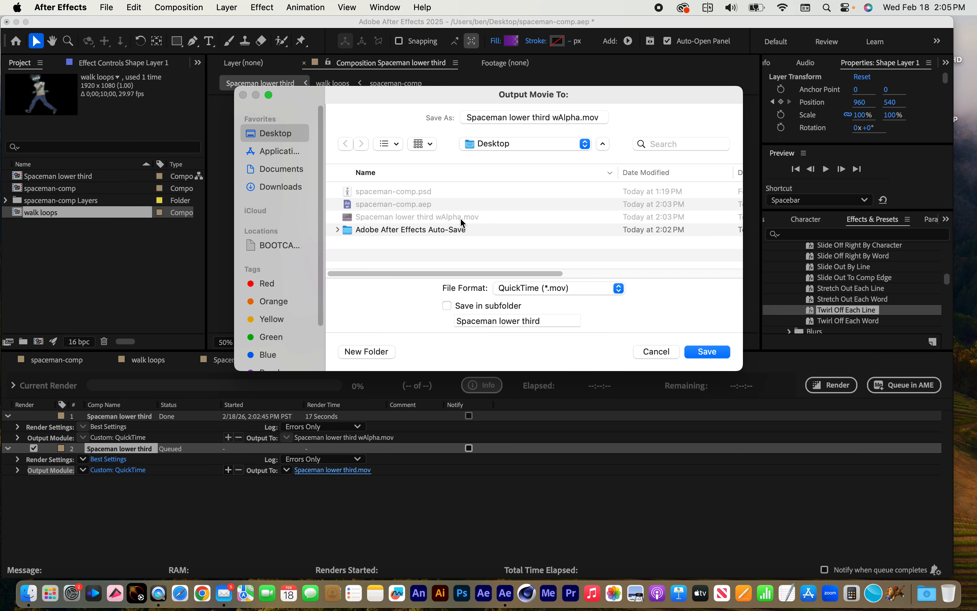
{"action": "left_click", "coordinate": [707, 351]}
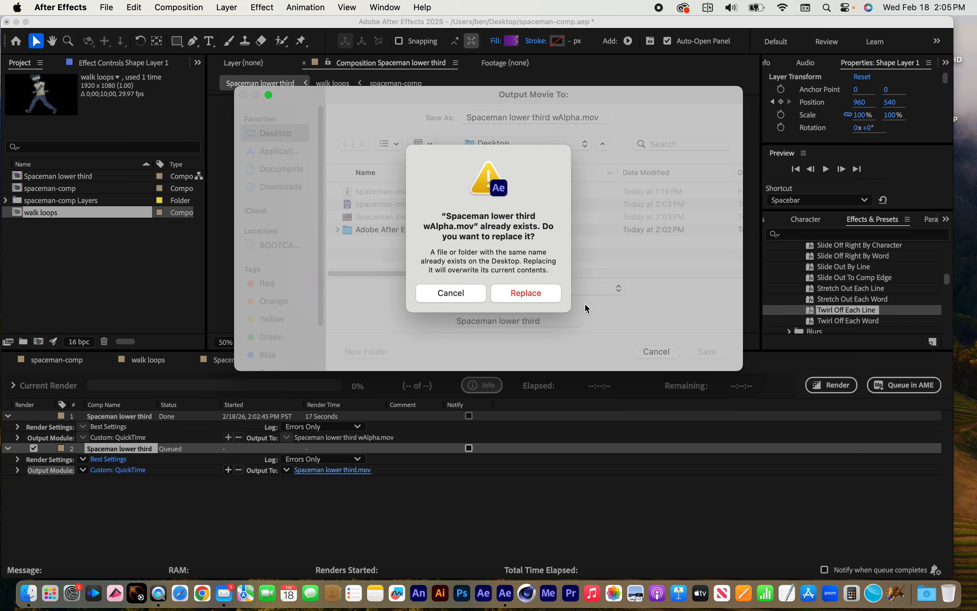
{"action": "left_click", "coordinate": [520, 290]}
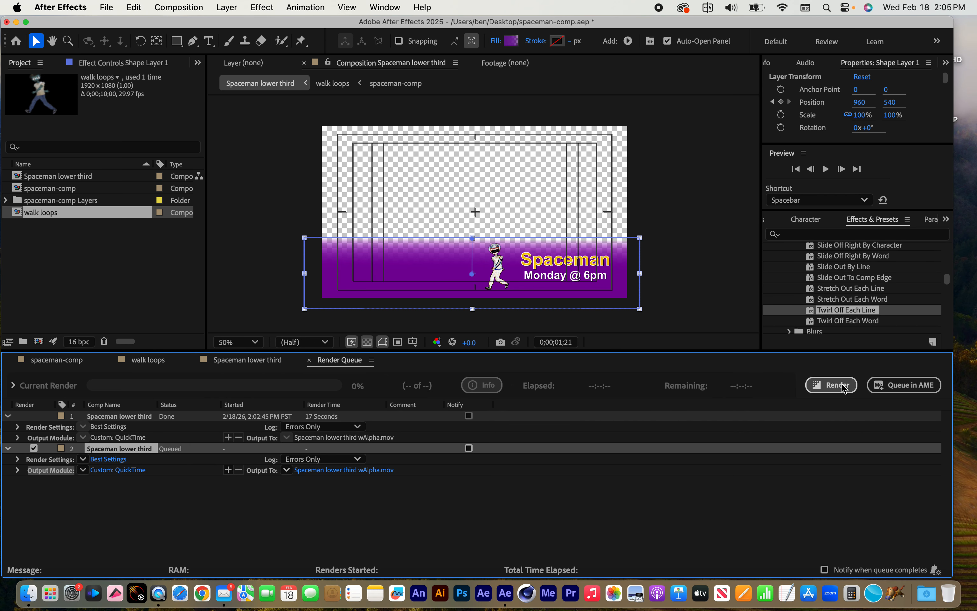
{"action": "left_click", "coordinate": [843, 386]}
{"action": "left_click", "coordinate": [590, 347]}
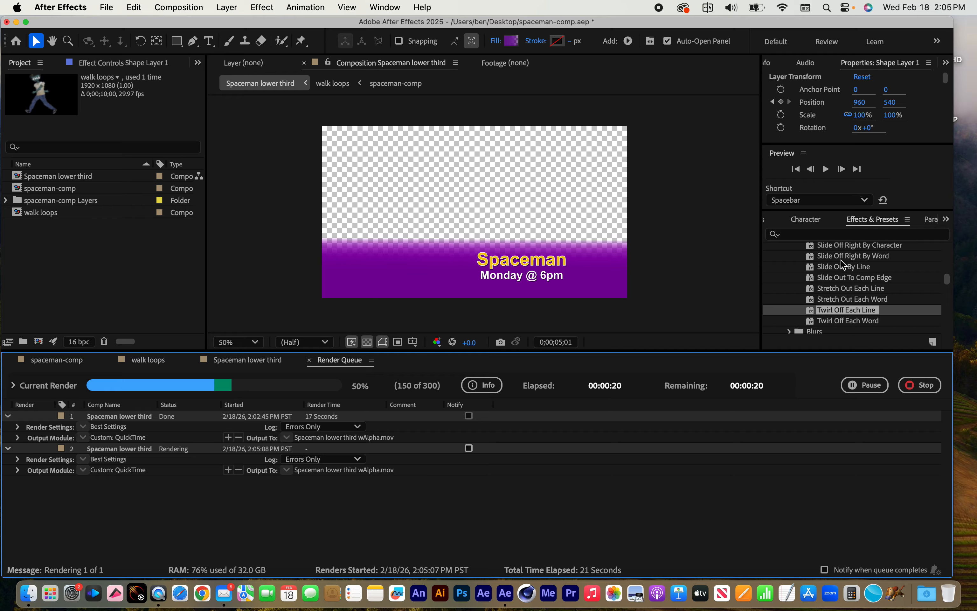
{"action": "scroll", "coordinate": [841, 260], "scroll_direction": "up", "scroll_amount": 15}
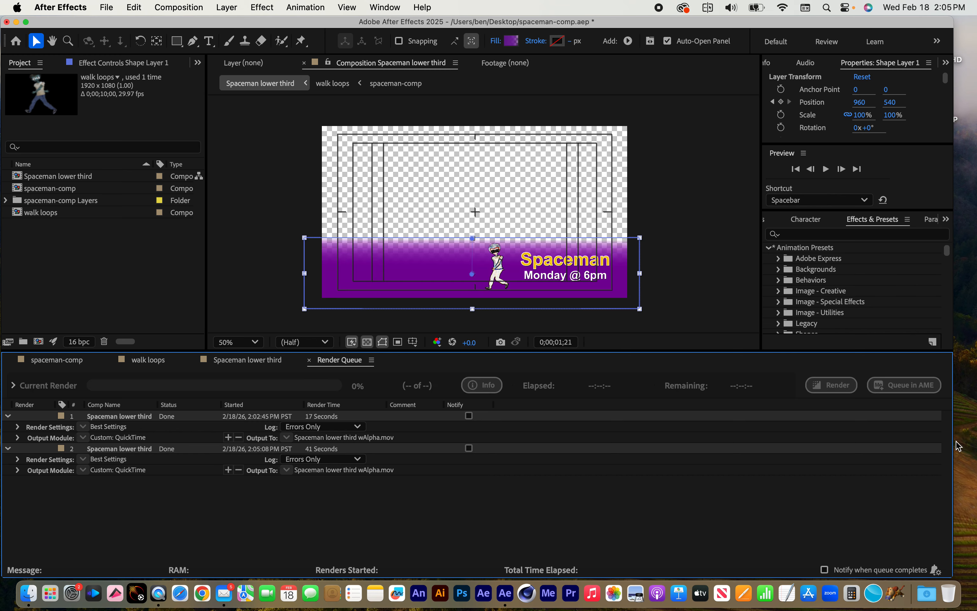
- Switch to the Finder desktop and play the rendered Spaceman lower third wAlpha.mov in a quick preview
{"action": "key", "text": "super+h"}
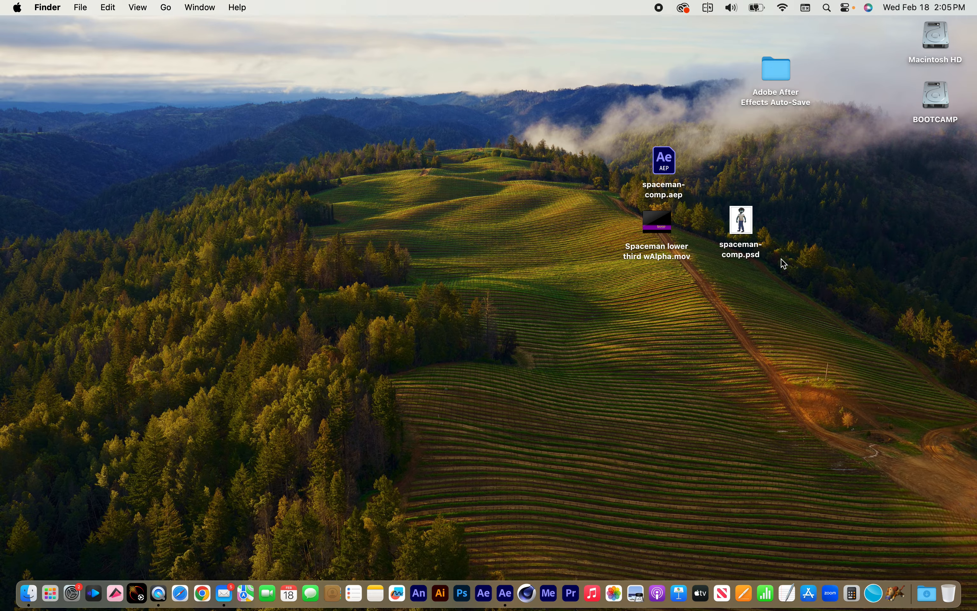
{"action": "mouse_move", "coordinate": [644, 232]}
{"action": "left_click_drag", "start_coordinate": [646, 233], "coordinate": [651, 268]}
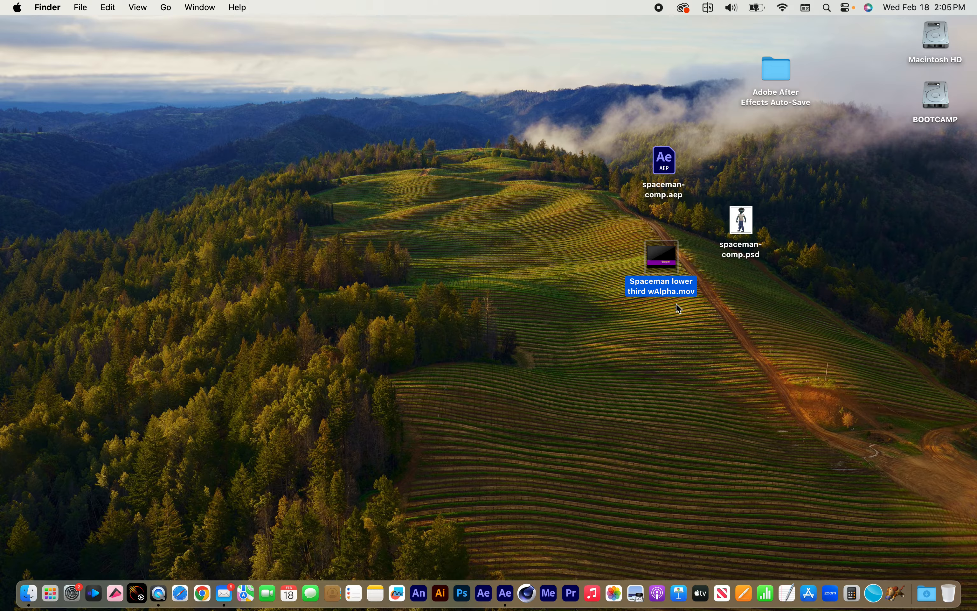
{"action": "key", "text": "space"}
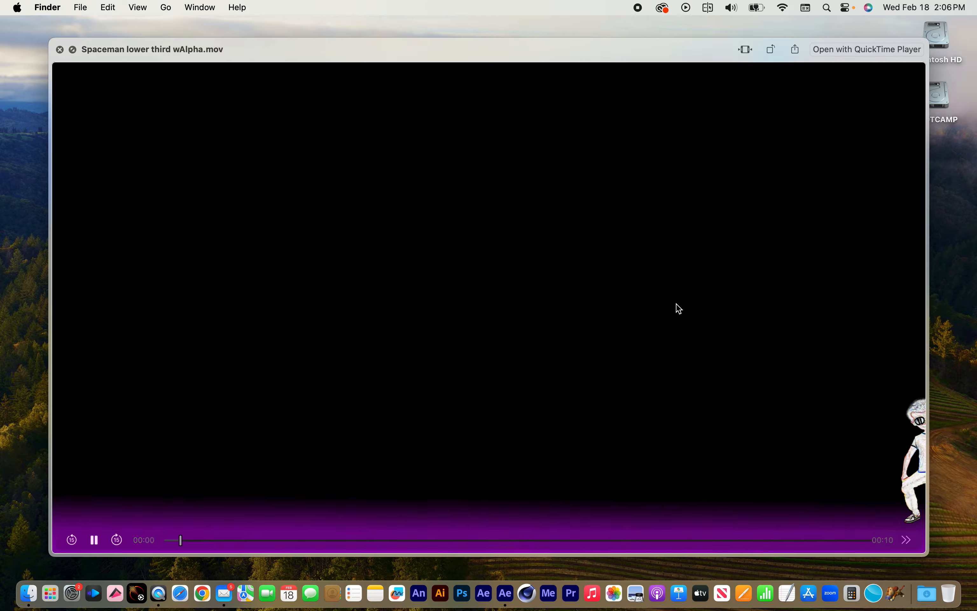